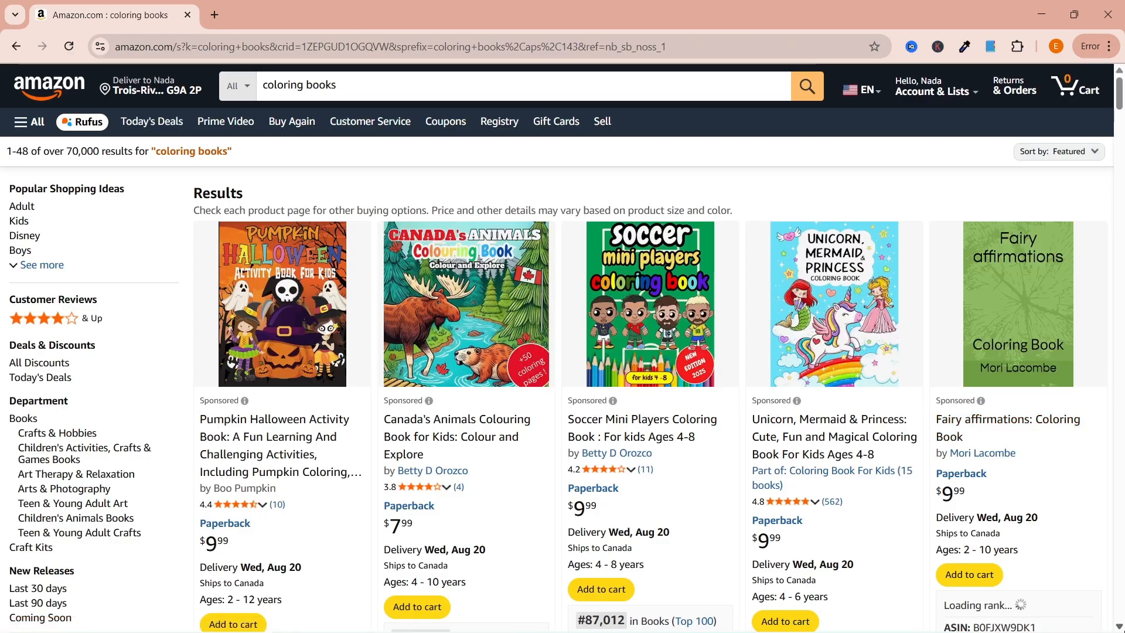
Open the browser's extension management page and locate the DS Amazon Quick View extension among the installed extensions
scroll(506, 444, down, 2)
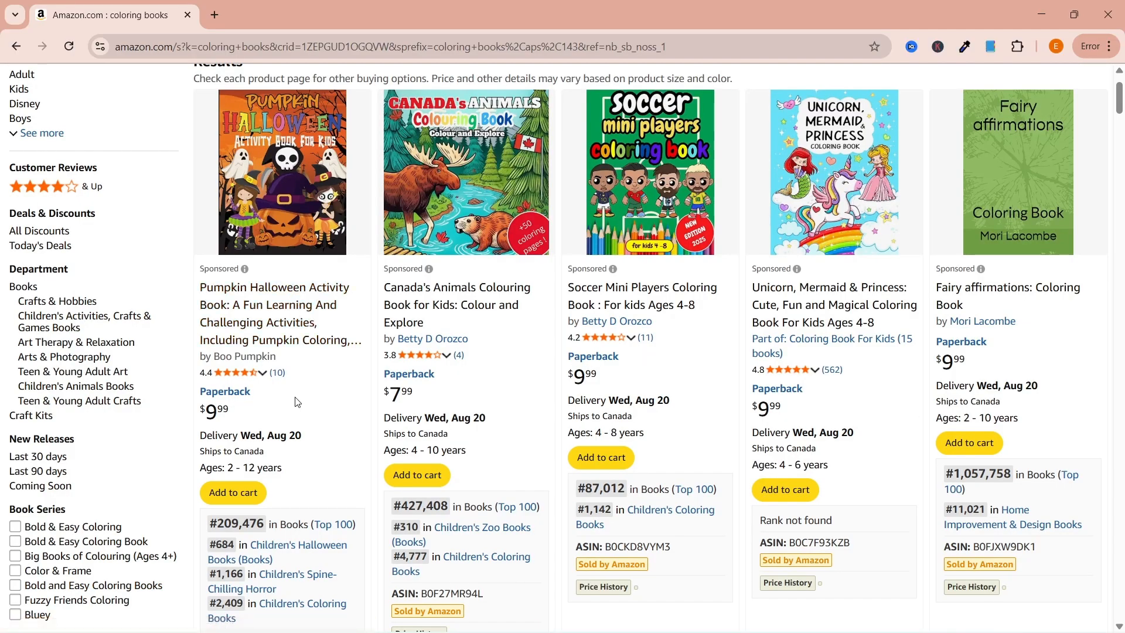
scroll(1119, 627, down, 3)
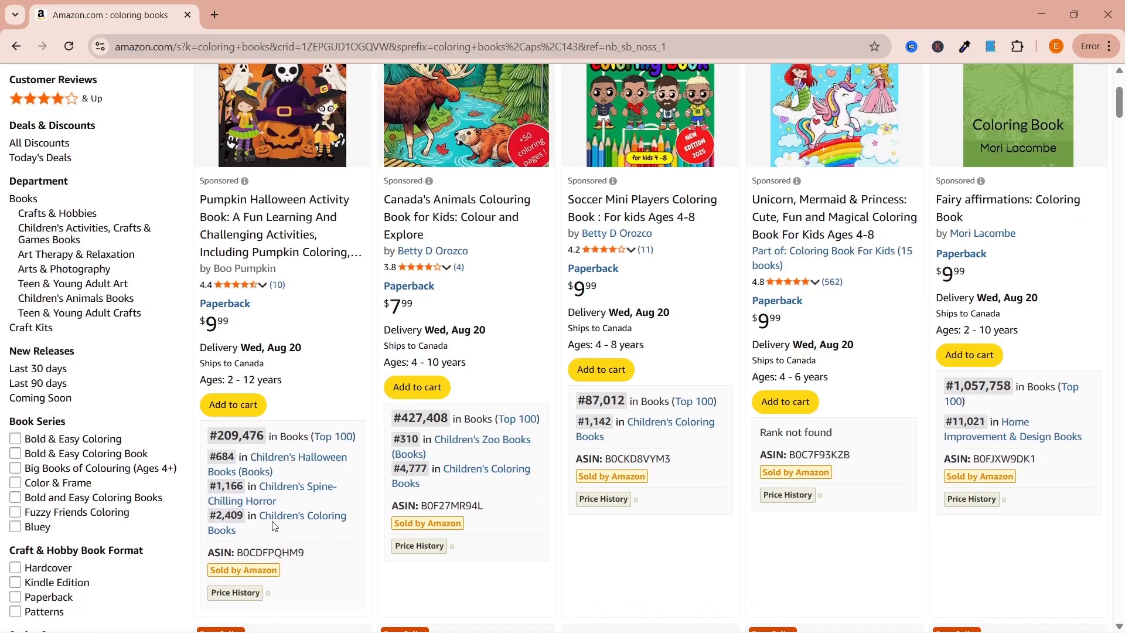
click(1018, 48)
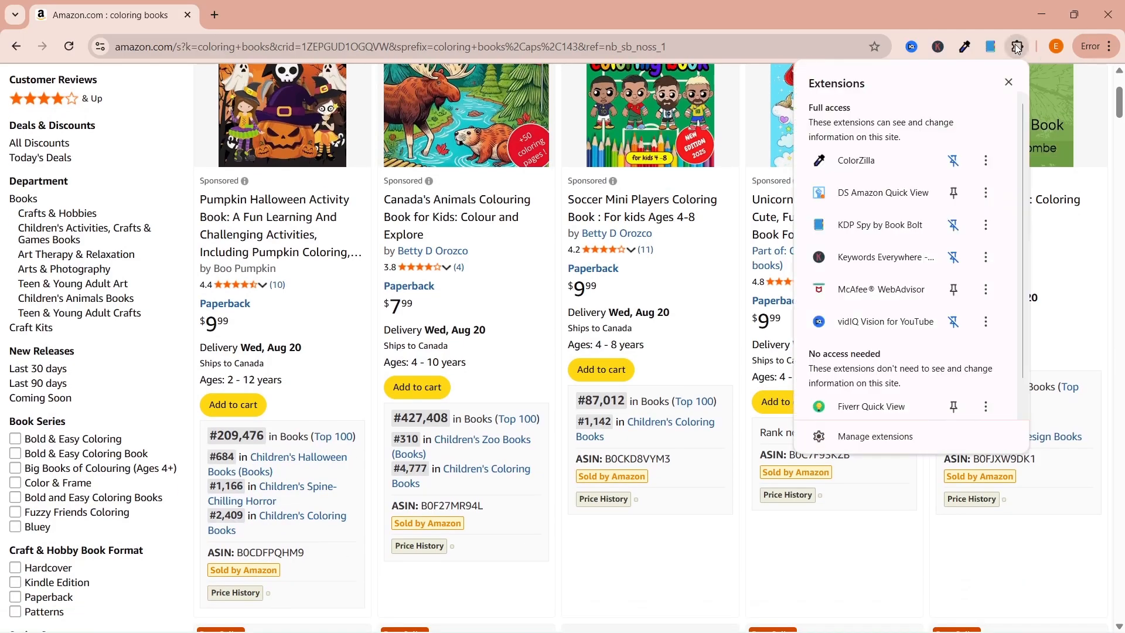
click(820, 440)
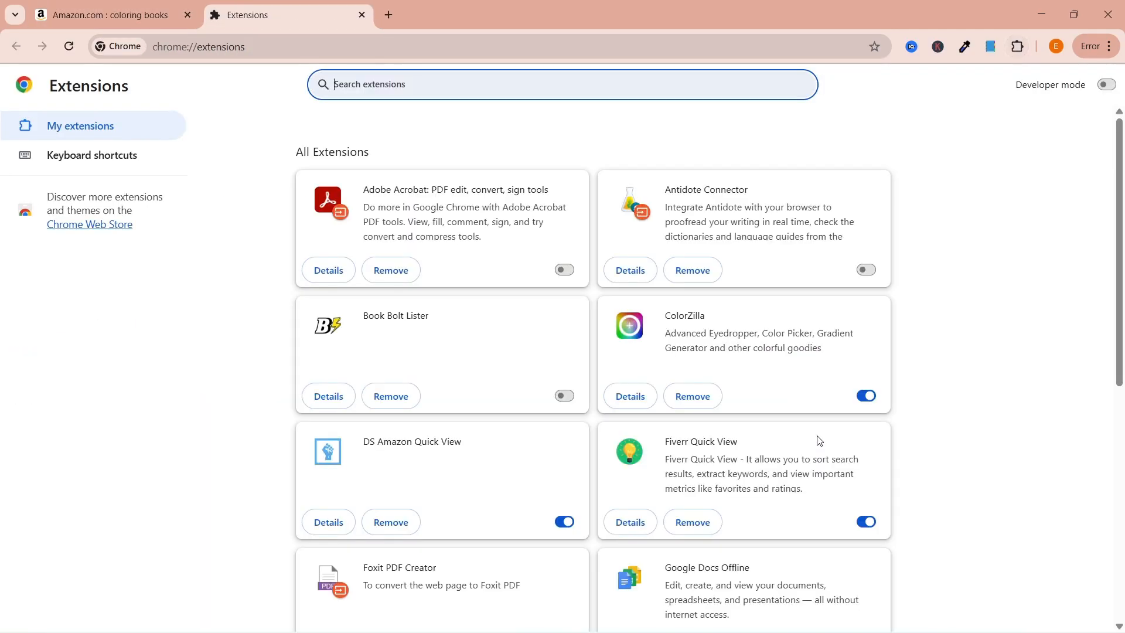
click(1119, 517)
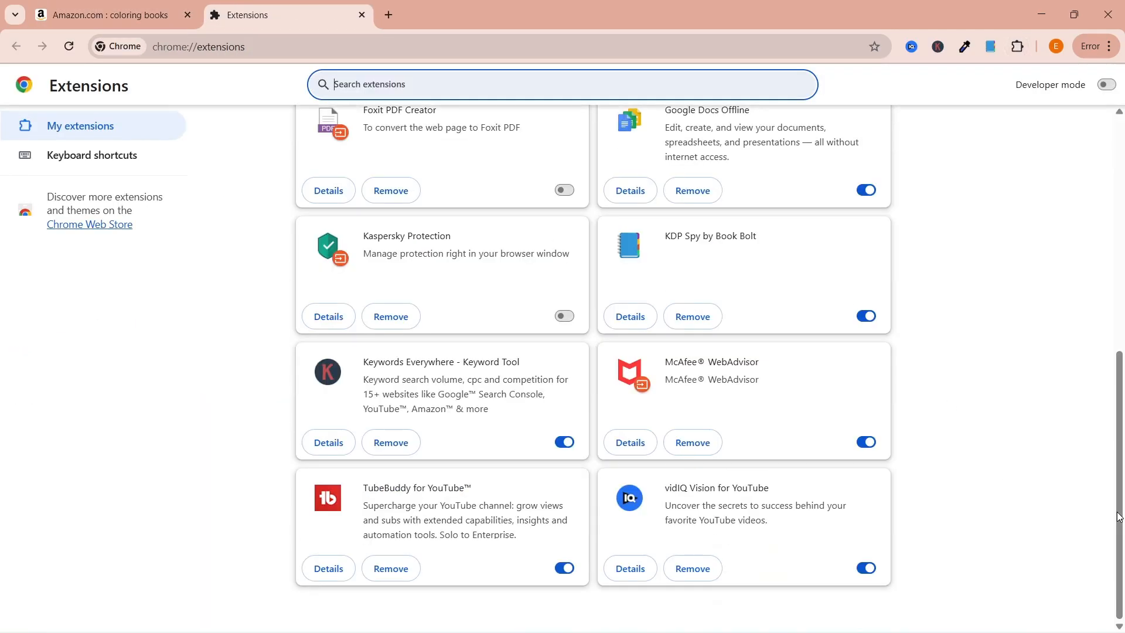
scroll(1119, 121, up, 6)
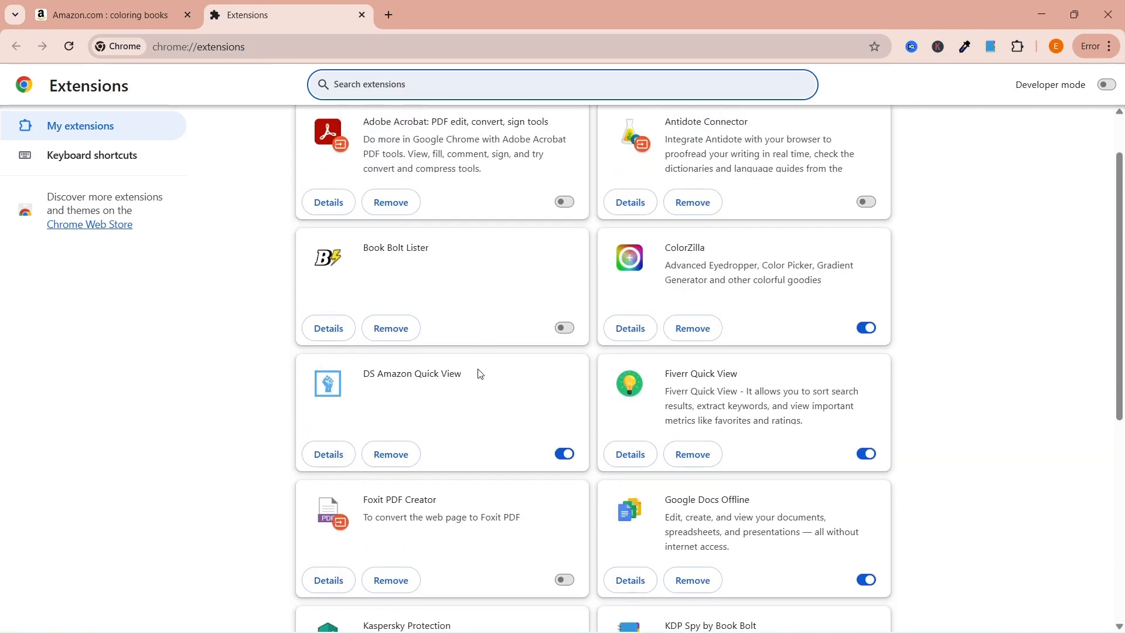
scroll(389, 401, up, 2)
Return to the Amazon coloring books results and examine the sales ranks under the listings
click(126, 17)
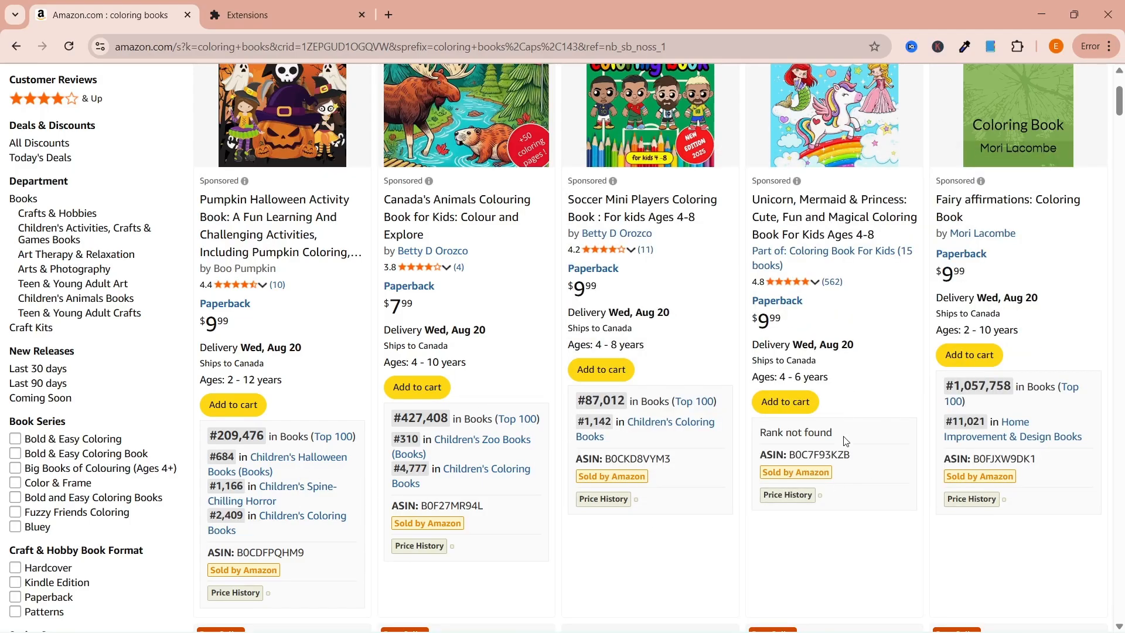
scroll(1109, 578, down, 5)
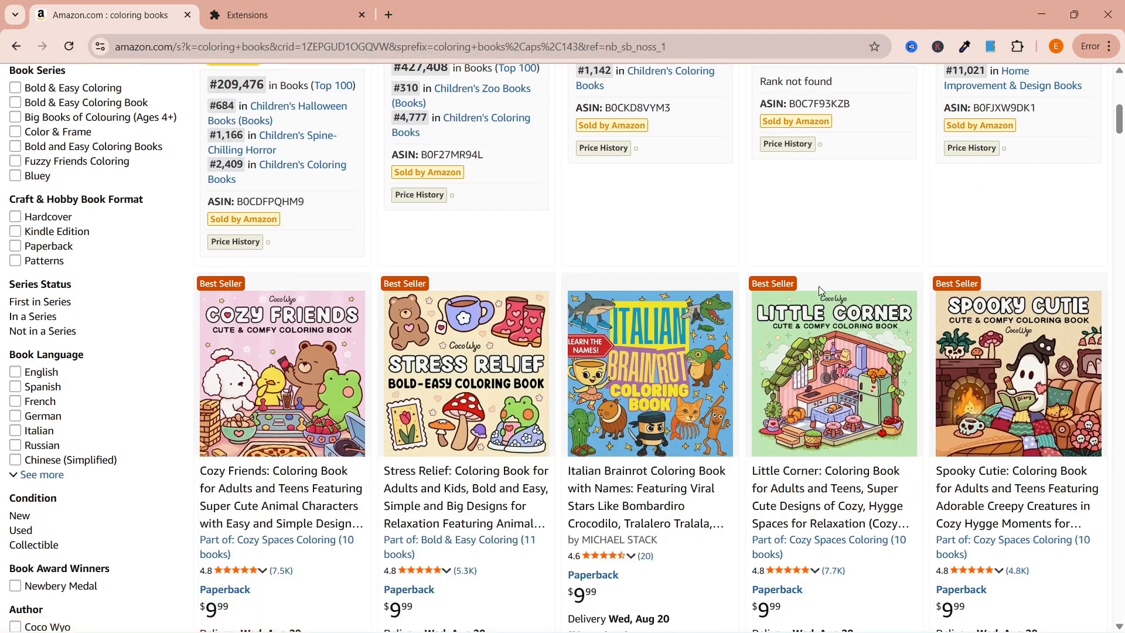
scroll(1119, 626, down, 5)
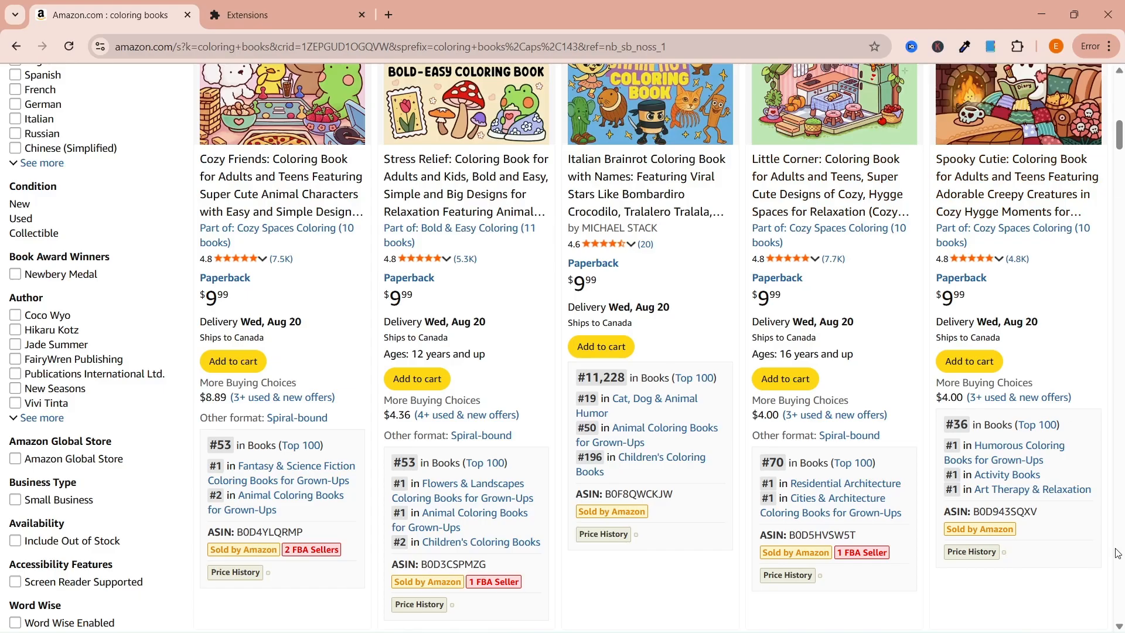
scroll(1118, 626, down, 9)
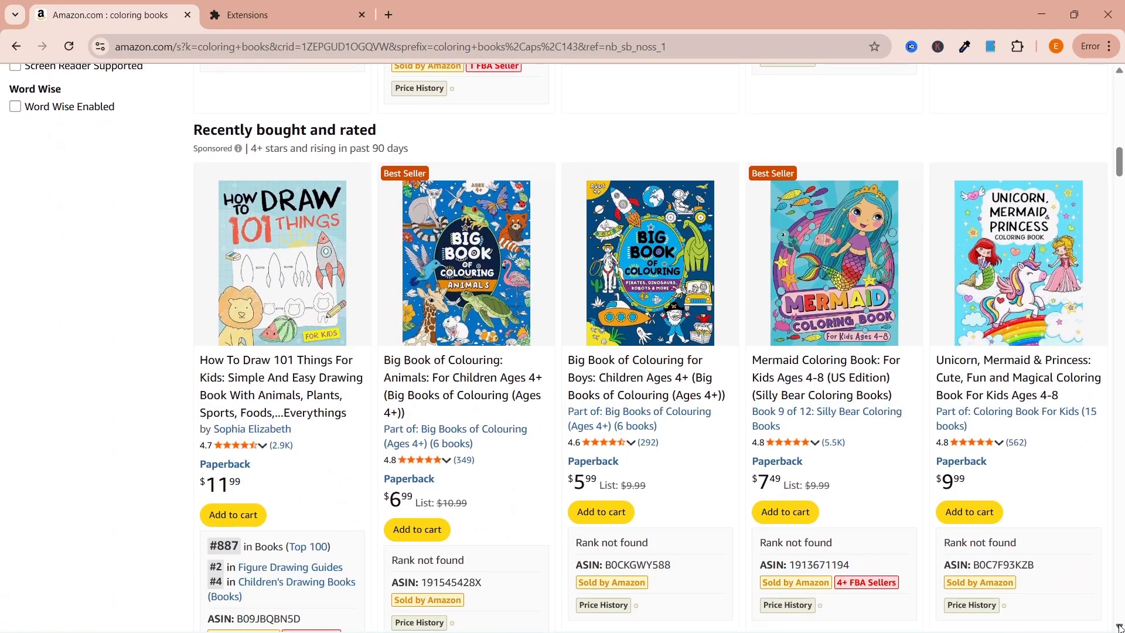
scroll(1119, 629, down, 2)
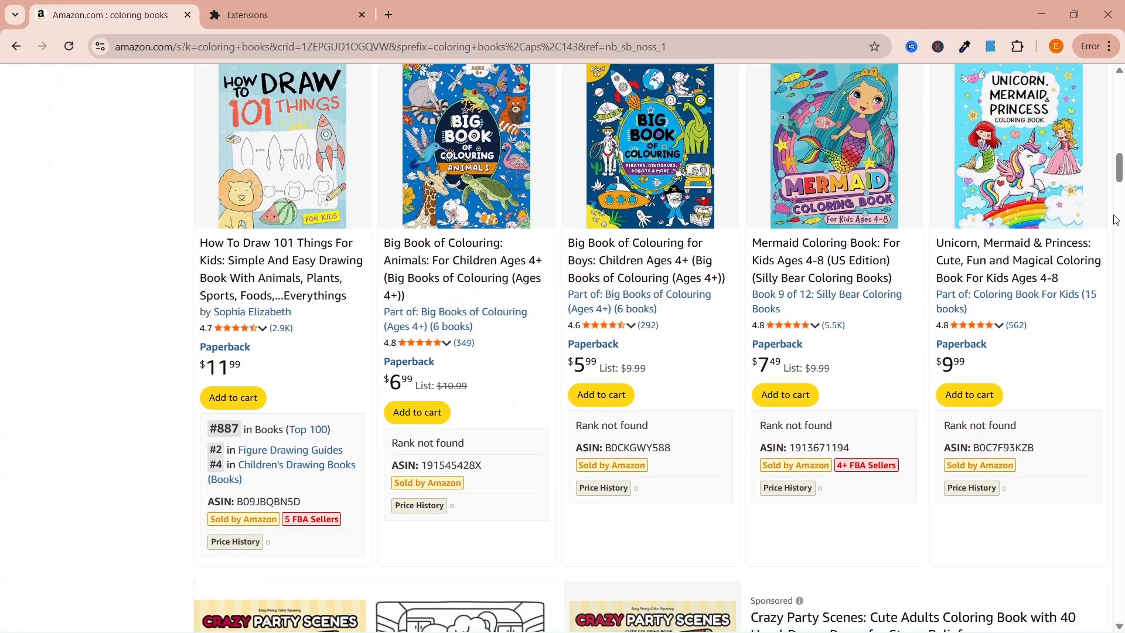
scroll(1123, 67, up, 15)
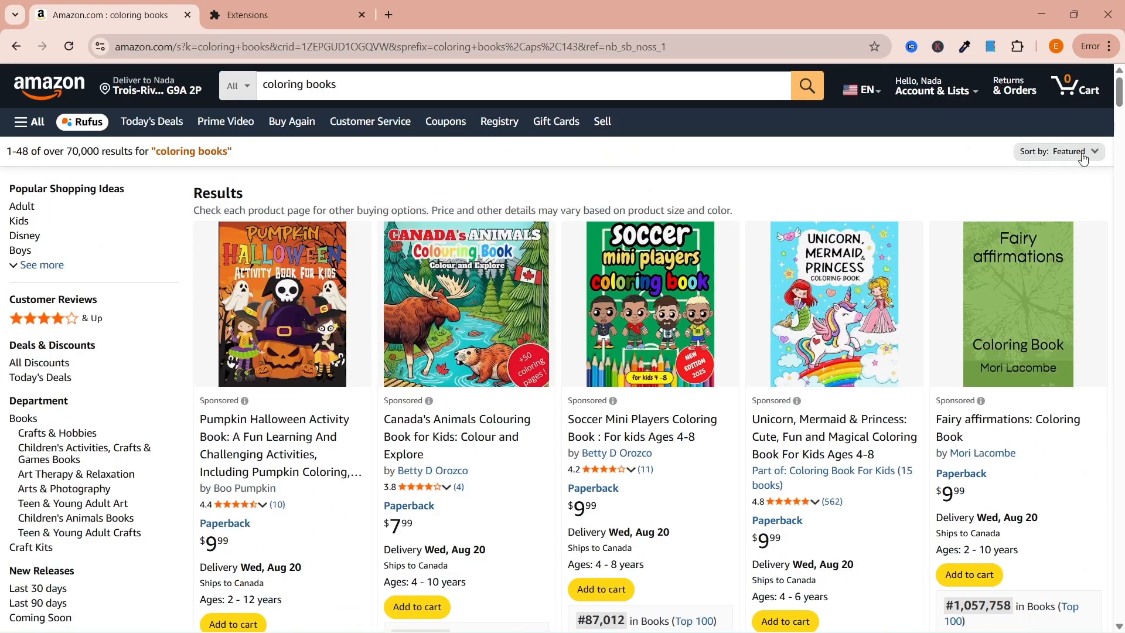
Sort the coloring books results by Best Sellers and review the sales ranks of the first listings
click(1085, 157)
click(1018, 249)
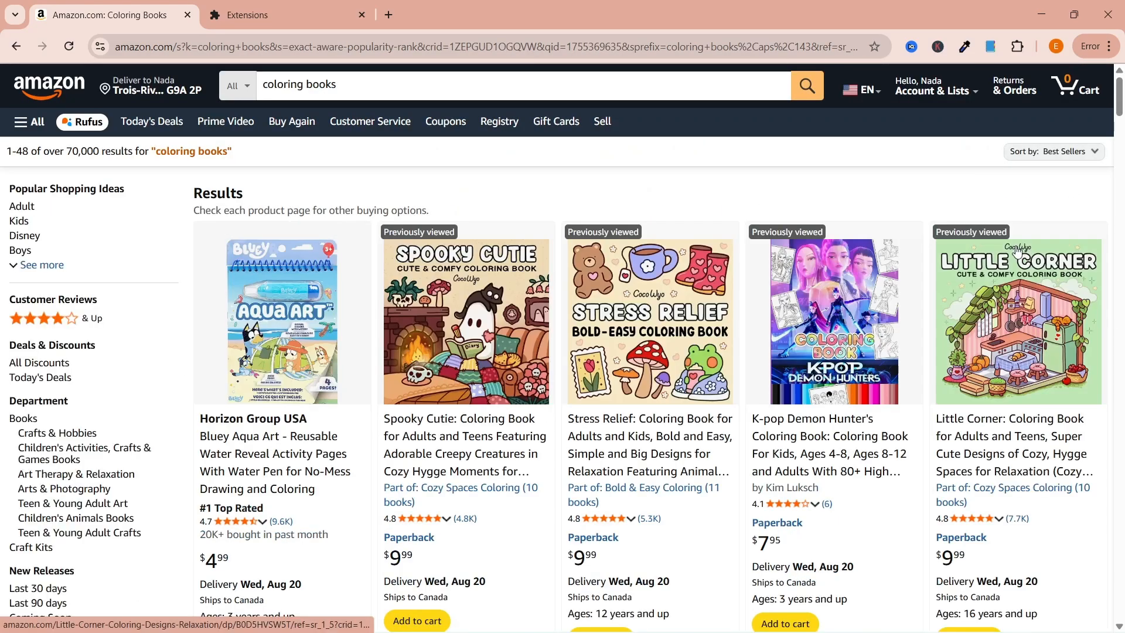
click(1123, 629)
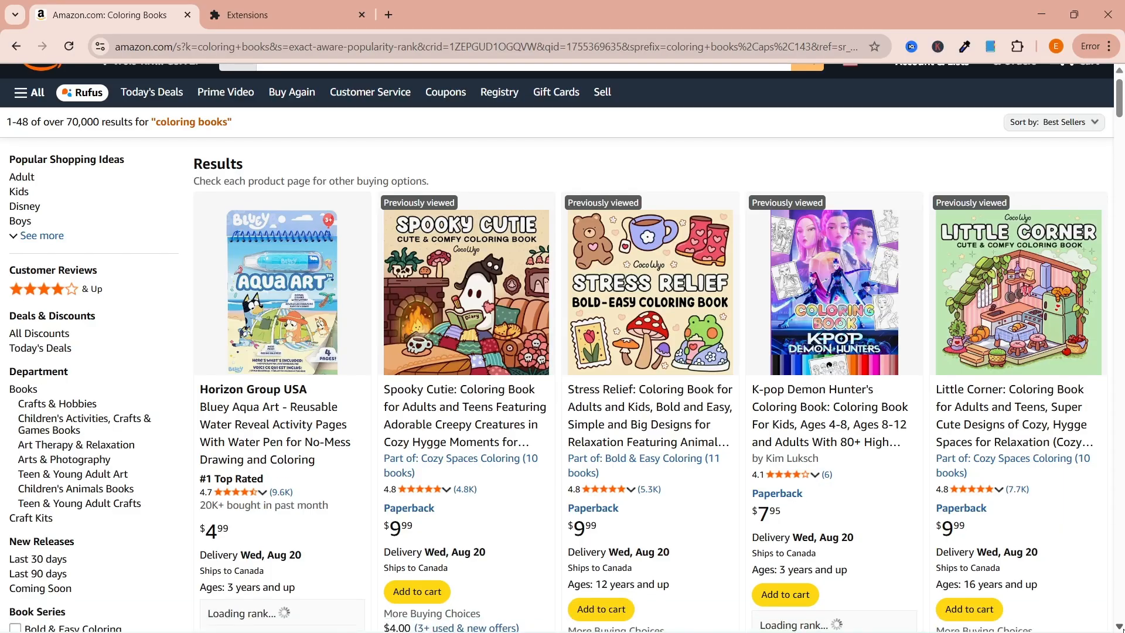
scroll(974, 394, down, 2)
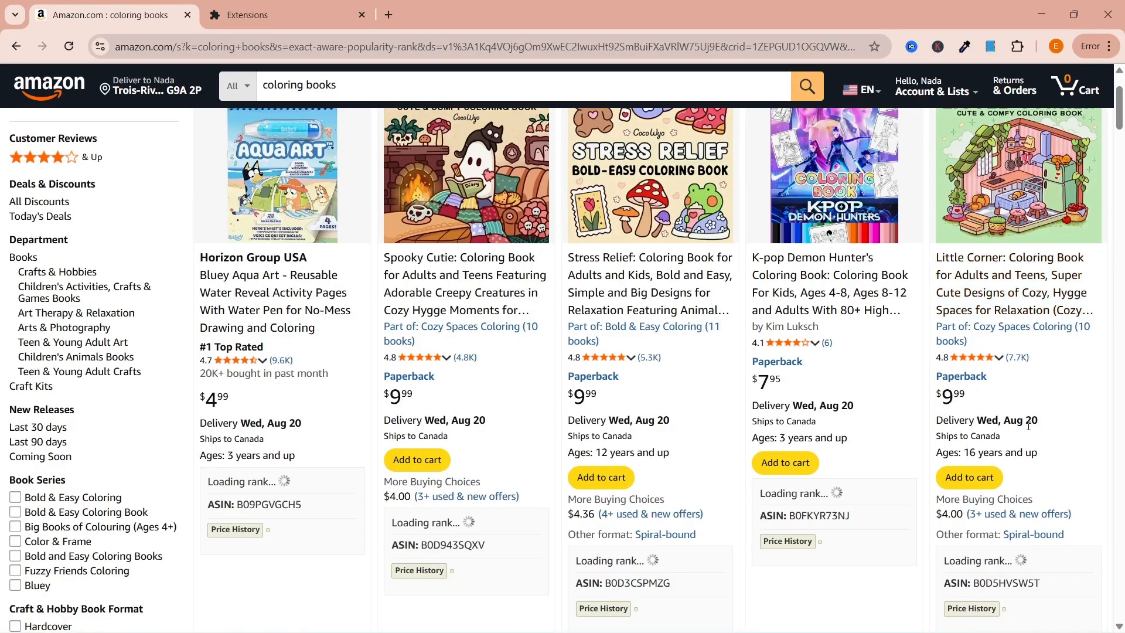
click(1121, 628)
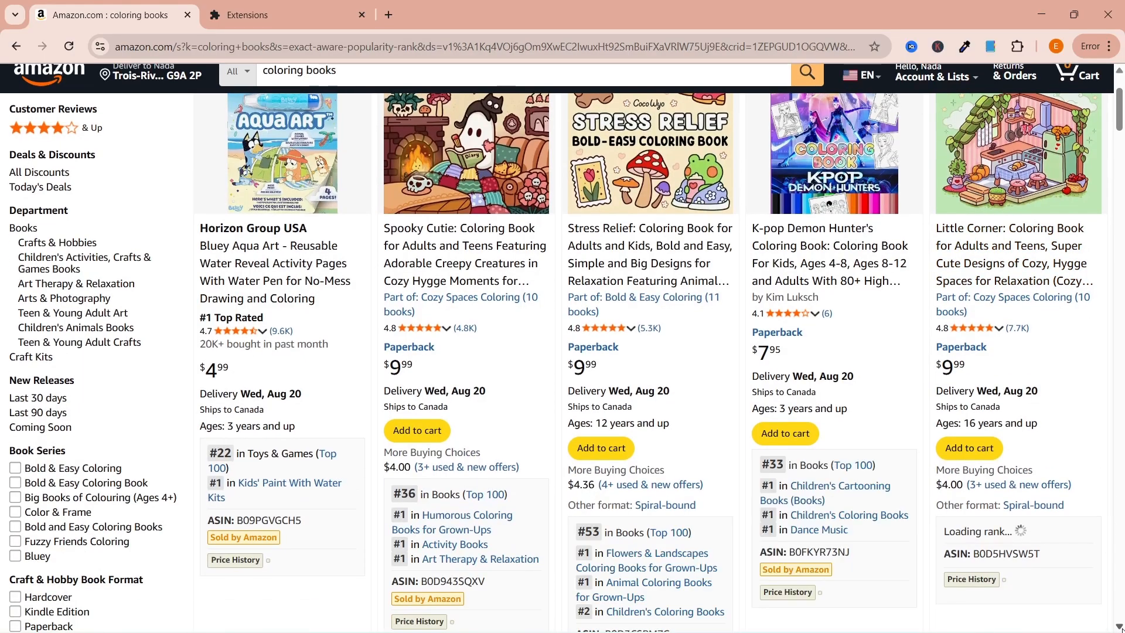
scroll(1121, 82, up, 3)
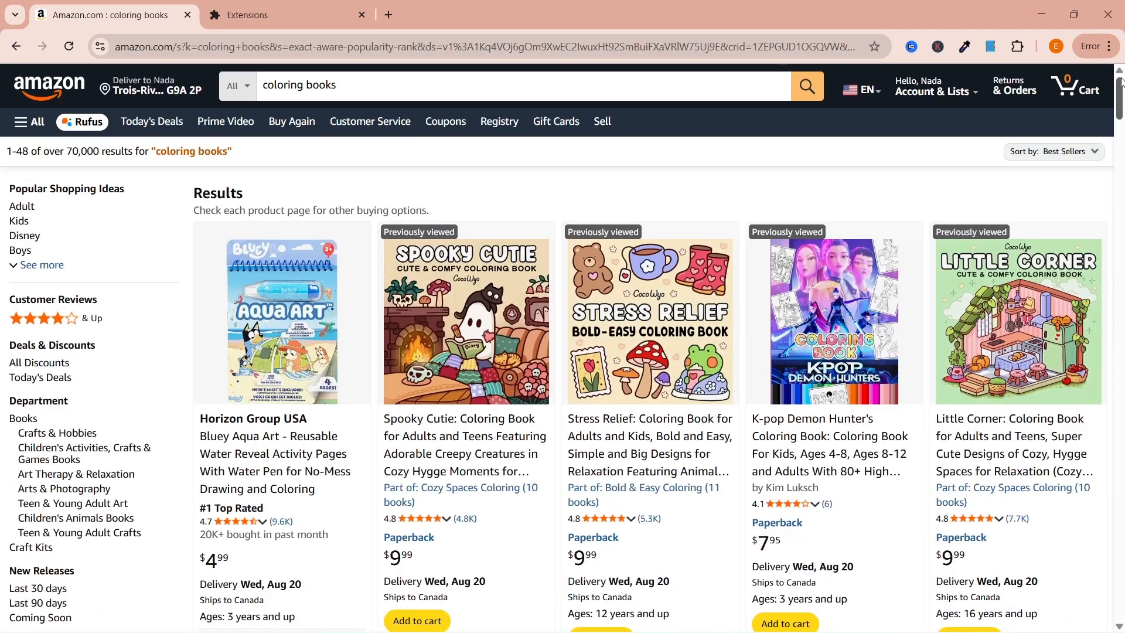
scroll(682, 206, down, 3)
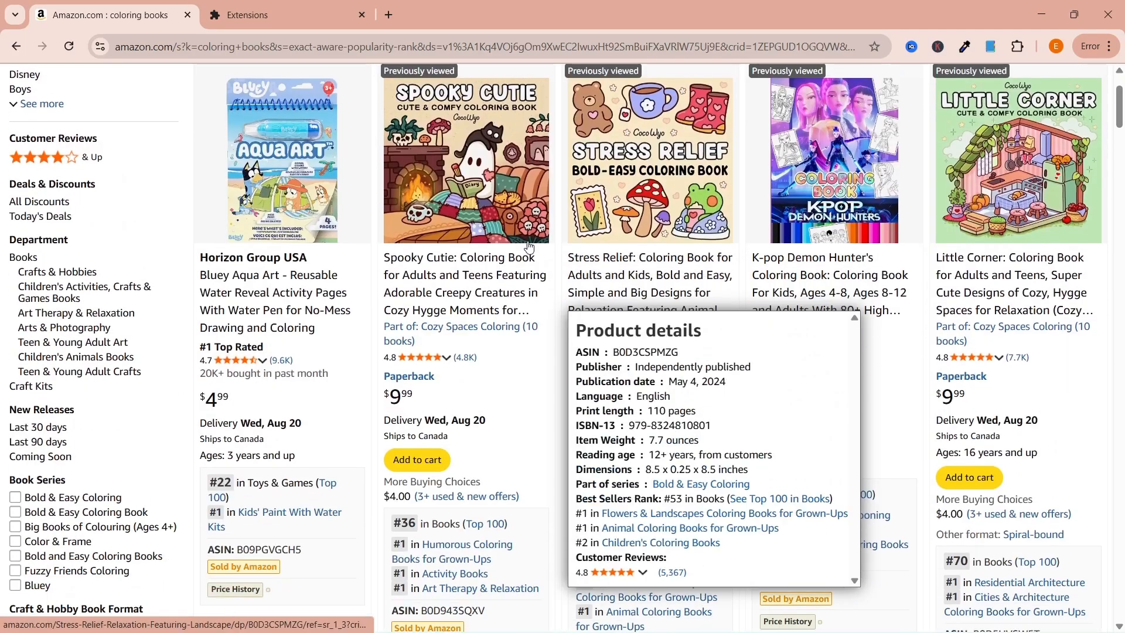
scroll(503, 382, down, 2)
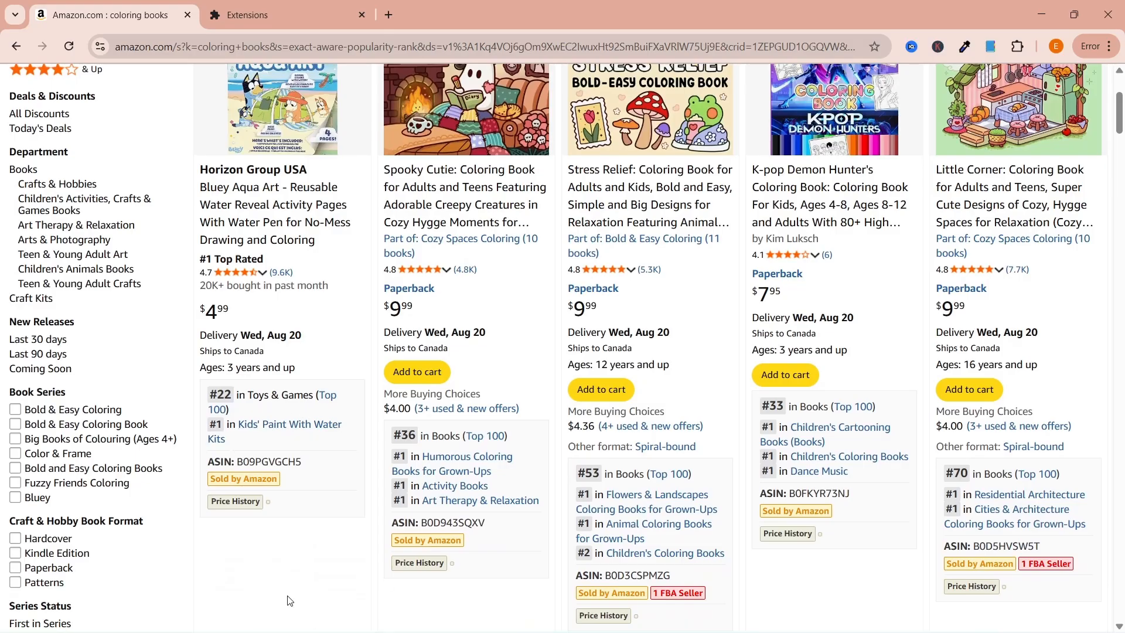
Open the Spooky Cutie, Stress Relief, K-pop Demon Hunter's and Little Corner coloring books in separate new tabs
scroll(545, 450, up, 4)
right_click(432, 451)
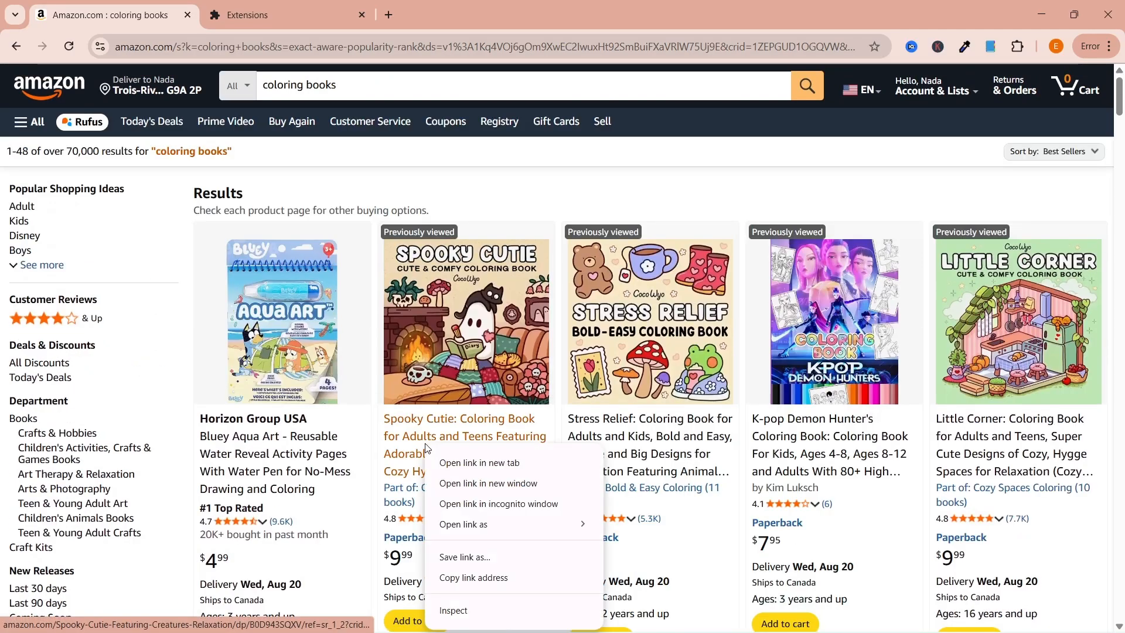
click(463, 463)
right_click(646, 434)
click(680, 445)
right_click(809, 445)
click(842, 457)
right_click(975, 449)
click(885, 458)
Switch to the Spooky Cutie listing, read its description and watch the product overview video in full screen
click(421, 15)
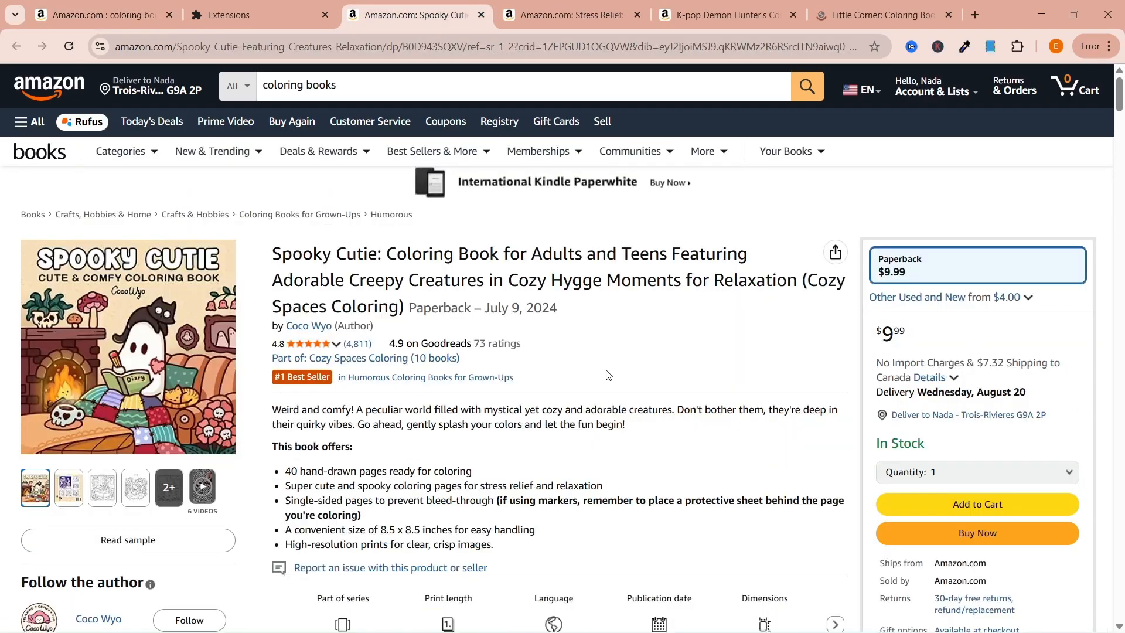
scroll(566, 323, down, 2)
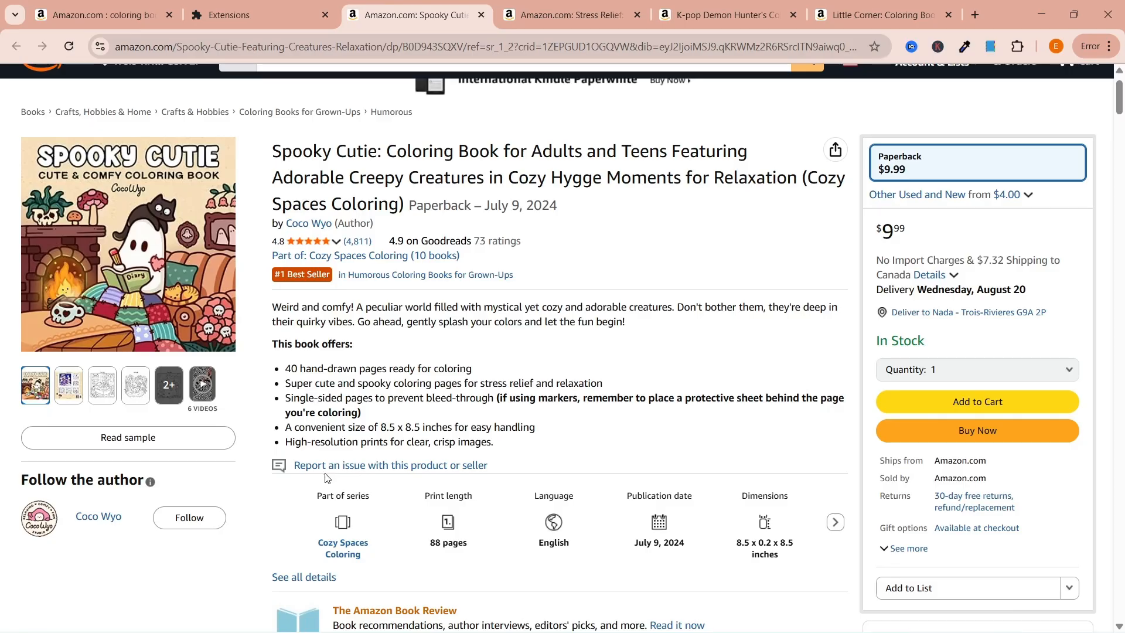
scroll(788, 416, down, 1)
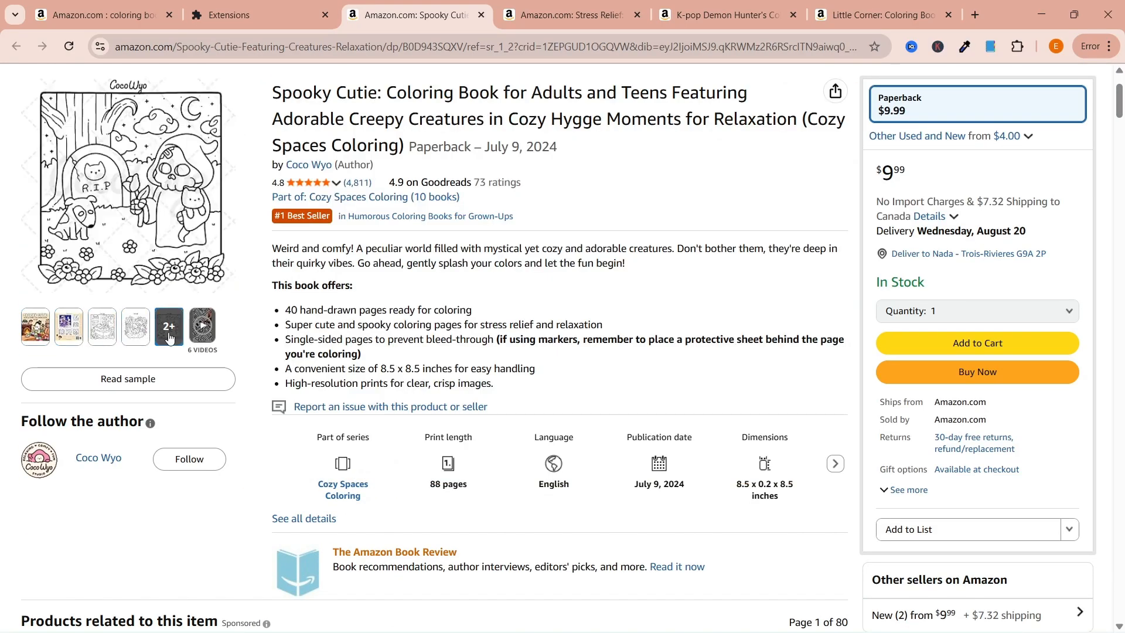
click(169, 338)
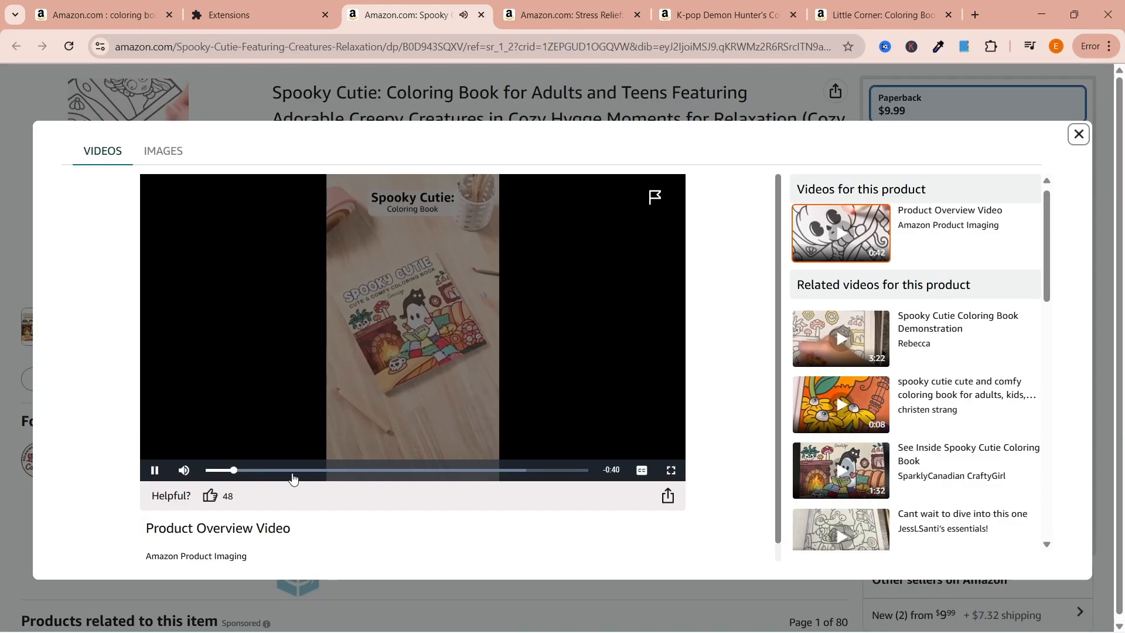
click(671, 471)
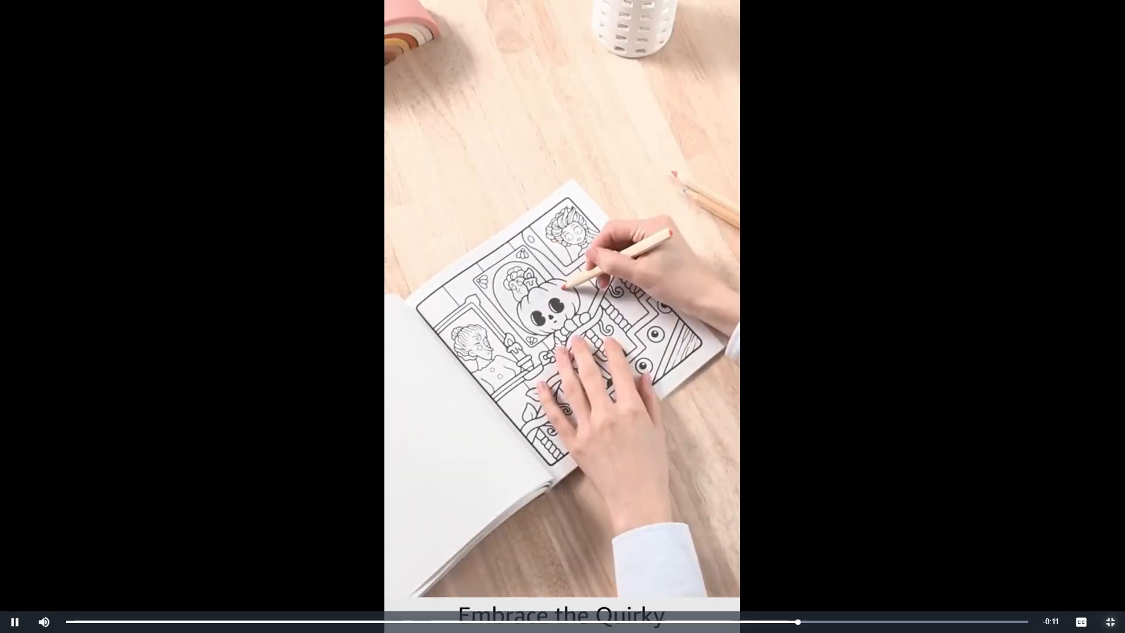
key(Escape)
key(Escape)
Open the Spooky Cutie paperback's reading sample and look through its opening pages
click(168, 389)
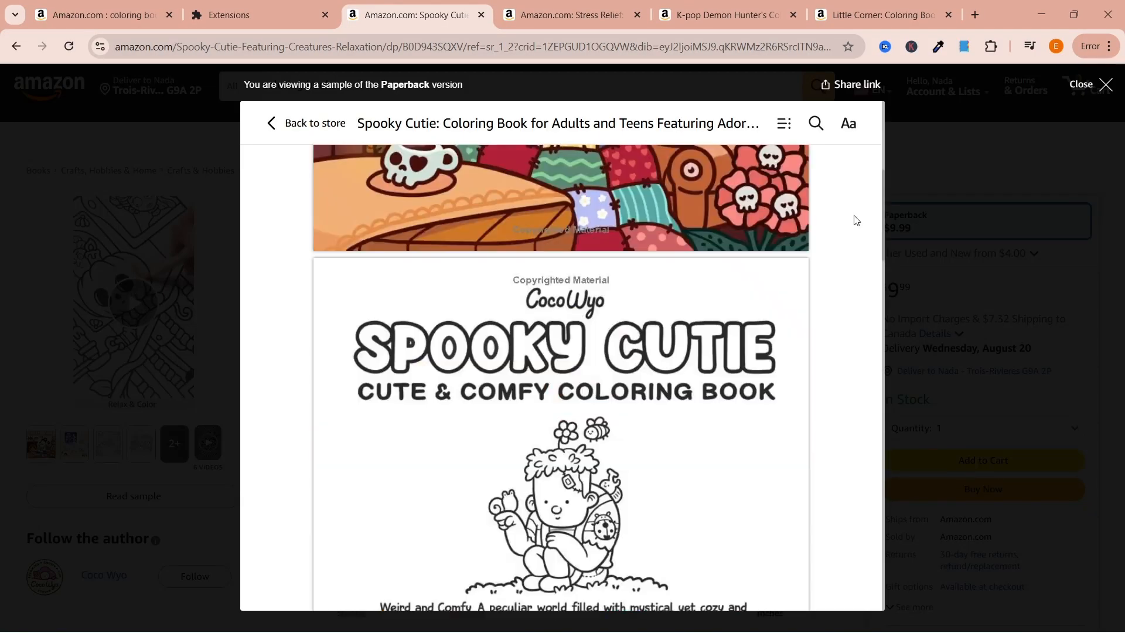
scroll(854, 221, down, 15)
scroll(856, 220, down, 10)
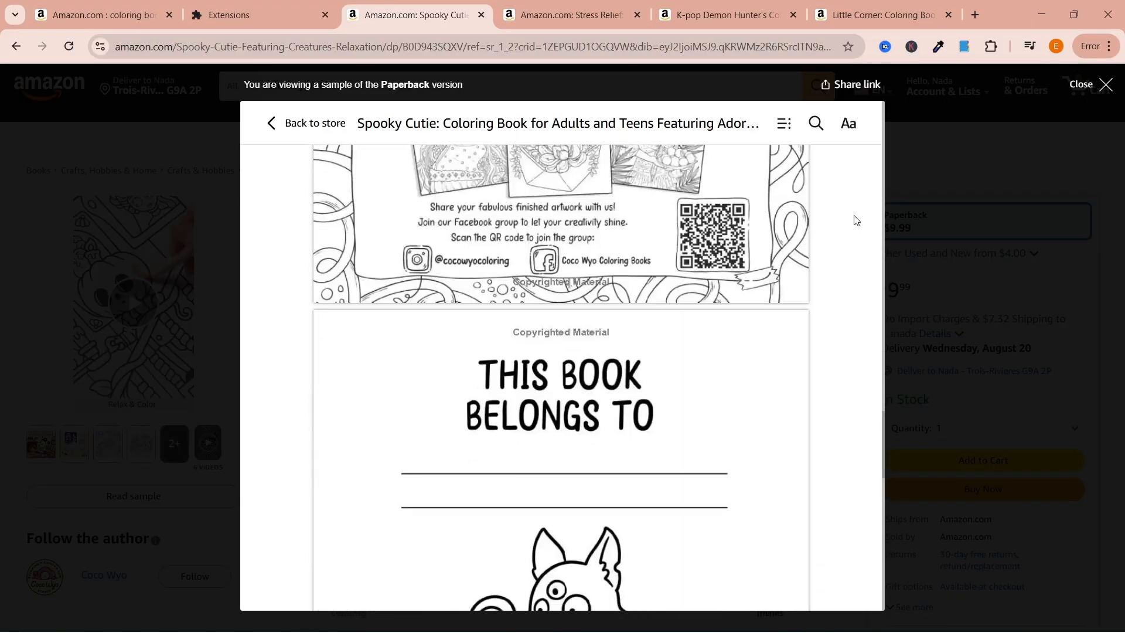
key(Escape)
Examine the publisher's artwork and the product details section of the Spooky Cutie listing
scroll(673, 479, down, 10)
scroll(672, 477, down, 8)
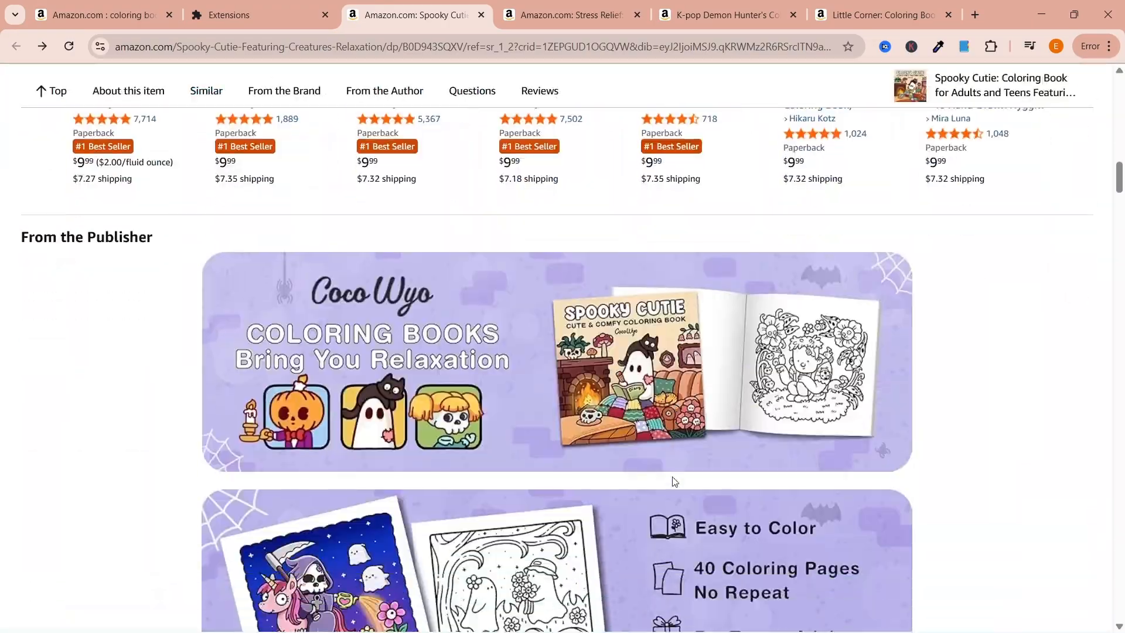
scroll(673, 476, up, 5)
scroll(1024, 593, down, 4)
scroll(1024, 593, down, 20)
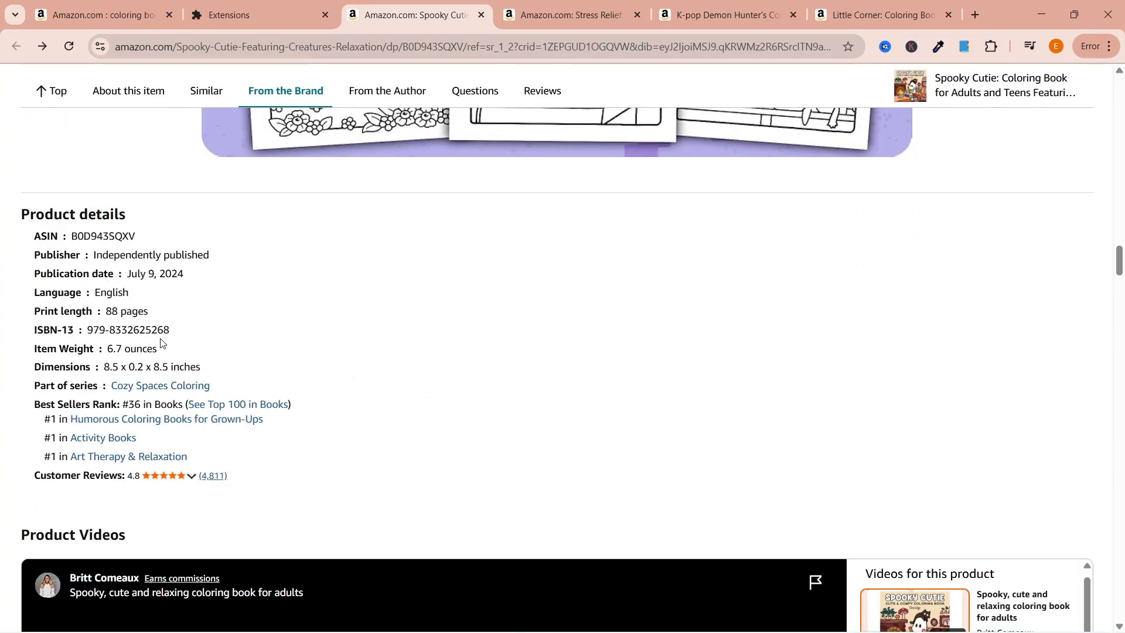
scroll(633, 322, down, 15)
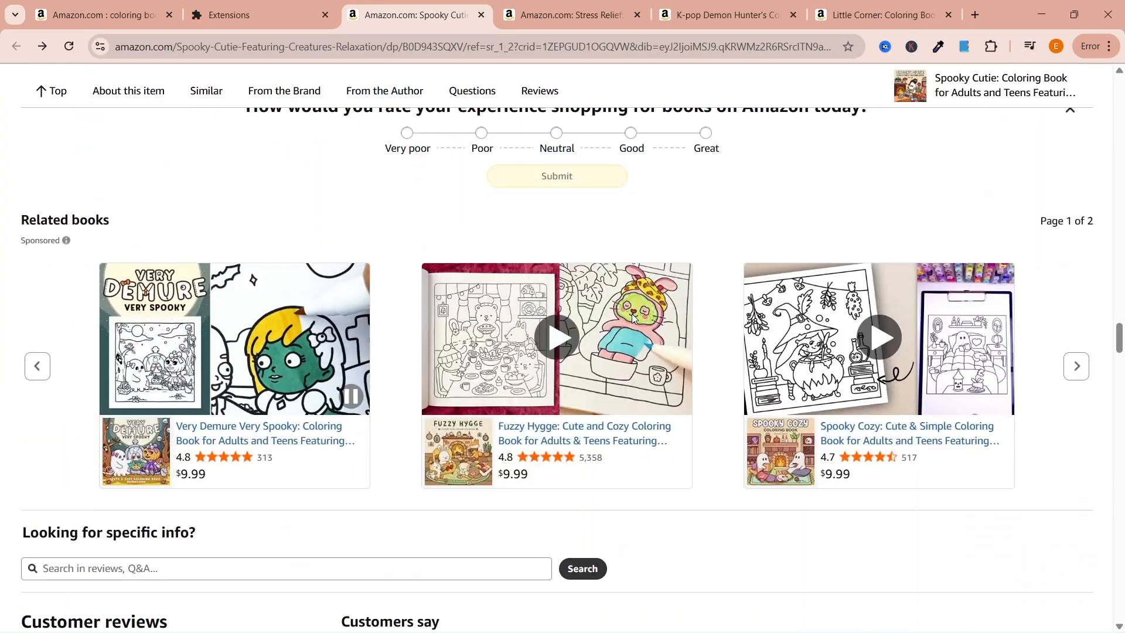
Browse the photos attached to customer reviews of Spooky Cutie, including the colored pages shared by buyers
scroll(631, 314, down, 15)
click(675, 381)
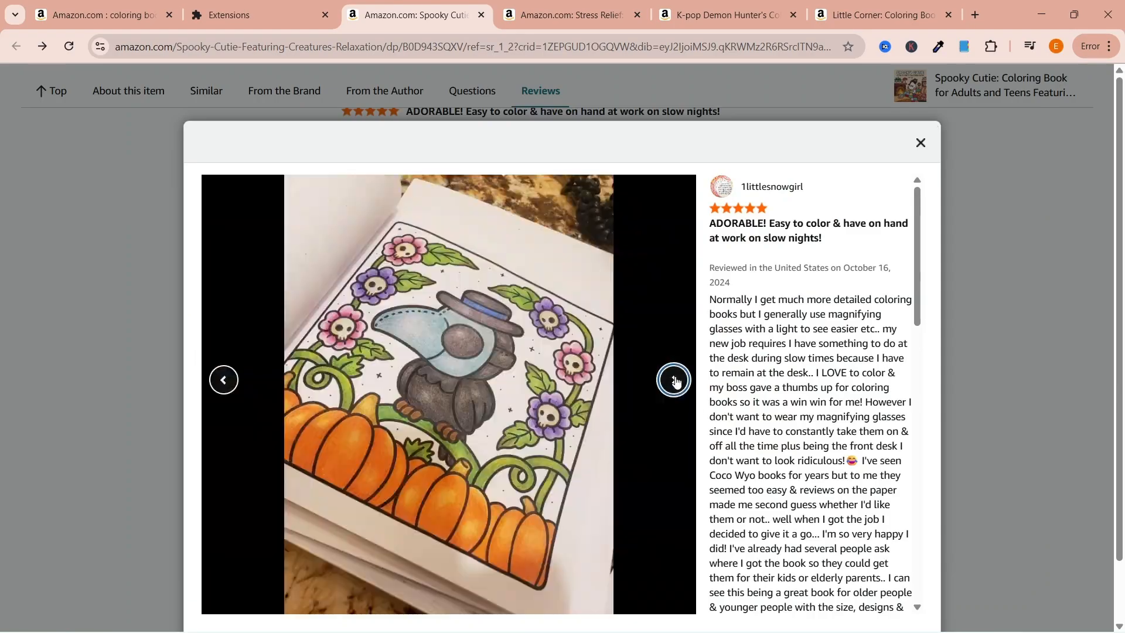
click(676, 381)
click(675, 381)
click(921, 143)
scroll(896, 331, down, 12)
click(387, 381)
click(674, 380)
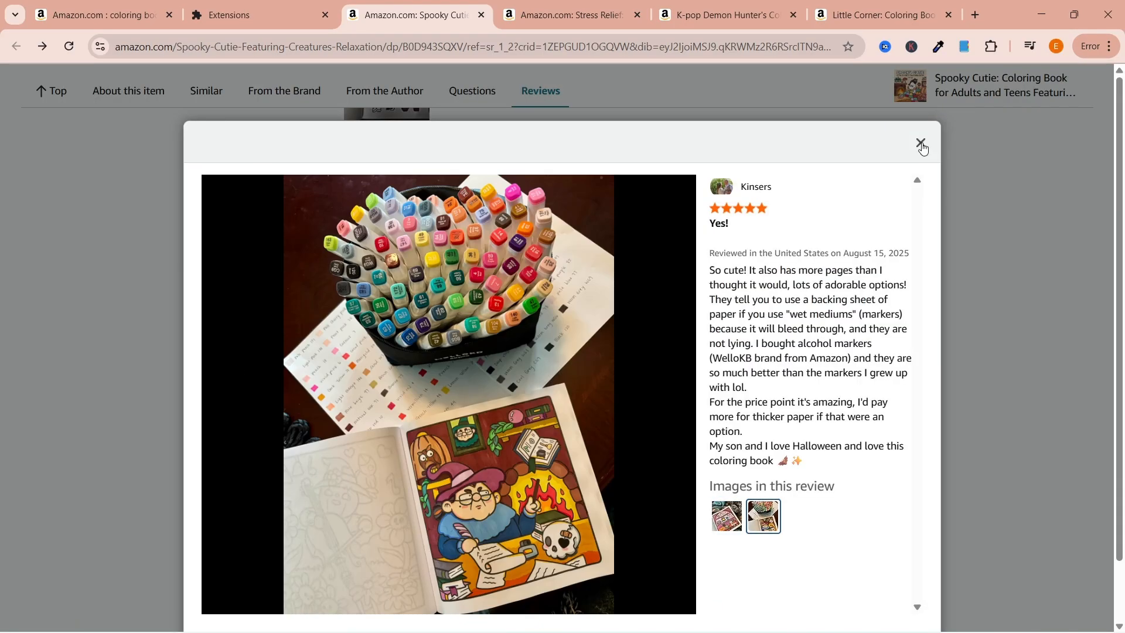
click(923, 148)
scroll(914, 371, up, 15)
Switch to the Stress Relief coloring book listing and view its description, publication date and remaining book details
key(ctrl+Tab)
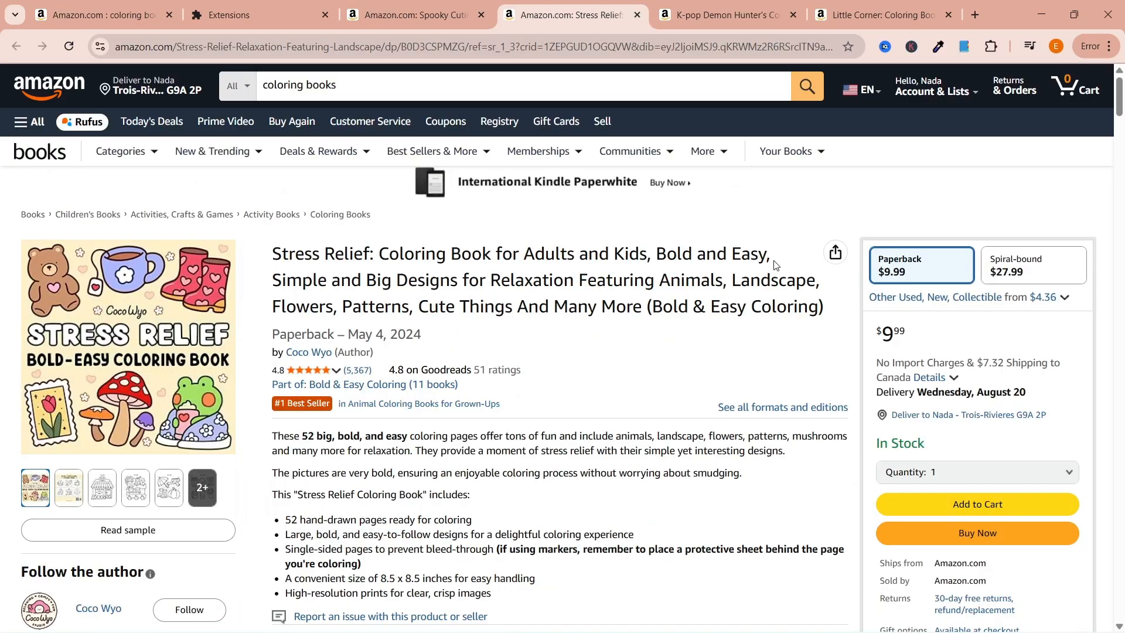
scroll(445, 392, down, 4)
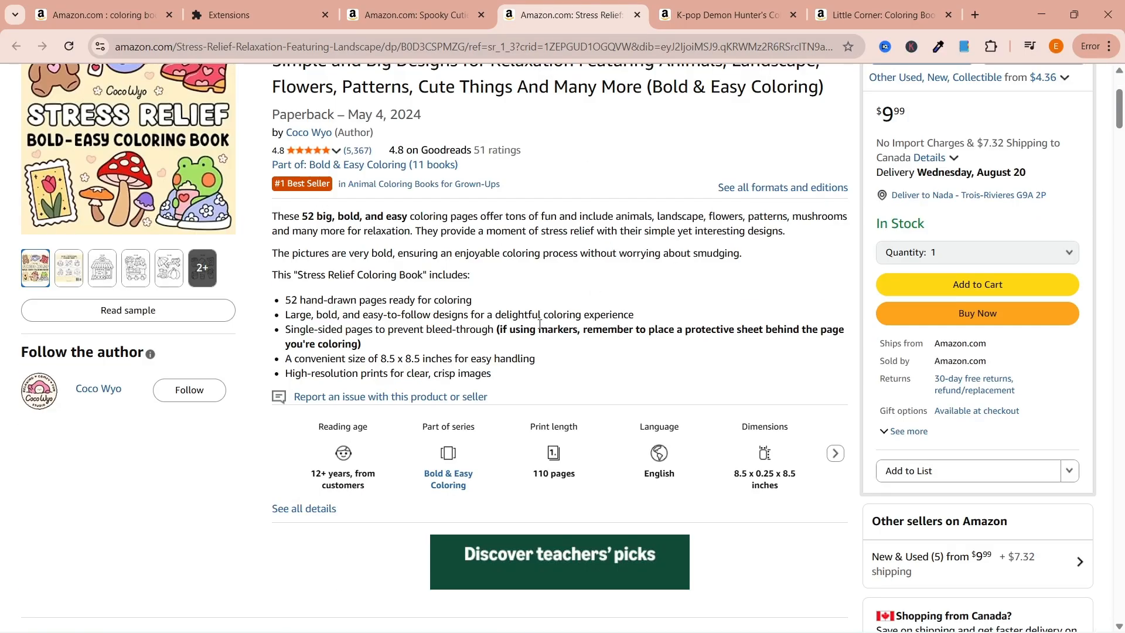
click(836, 453)
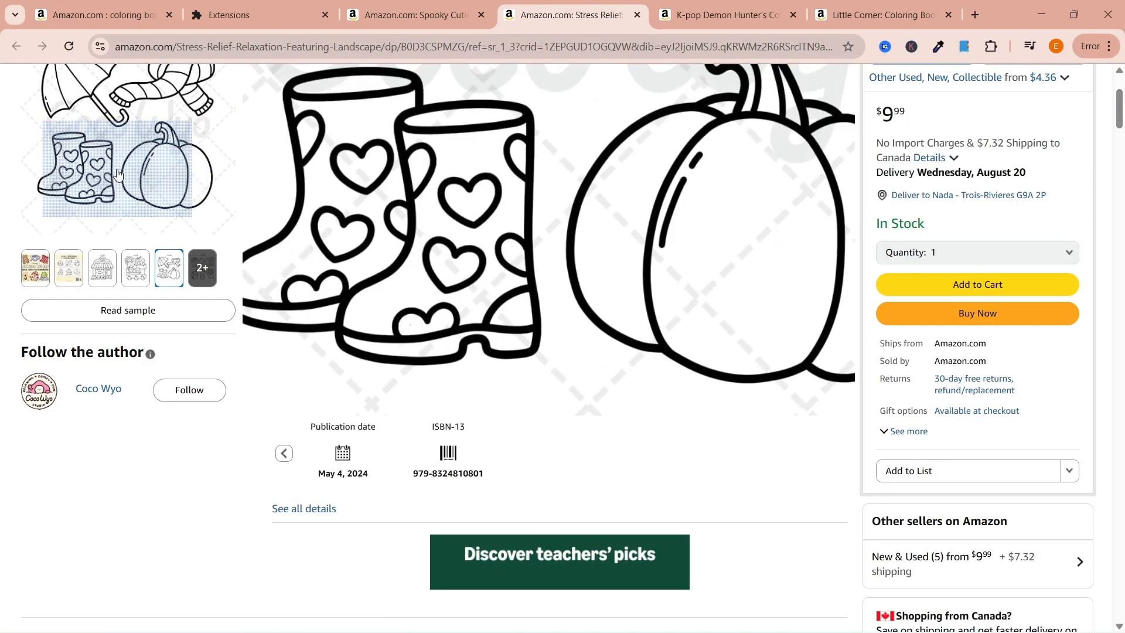
Open the Stress Relief paperback's reading sample, look through it to the back cover and return to the listing
click(132, 311)
scroll(591, 396, down, 8)
scroll(589, 395, down, 20)
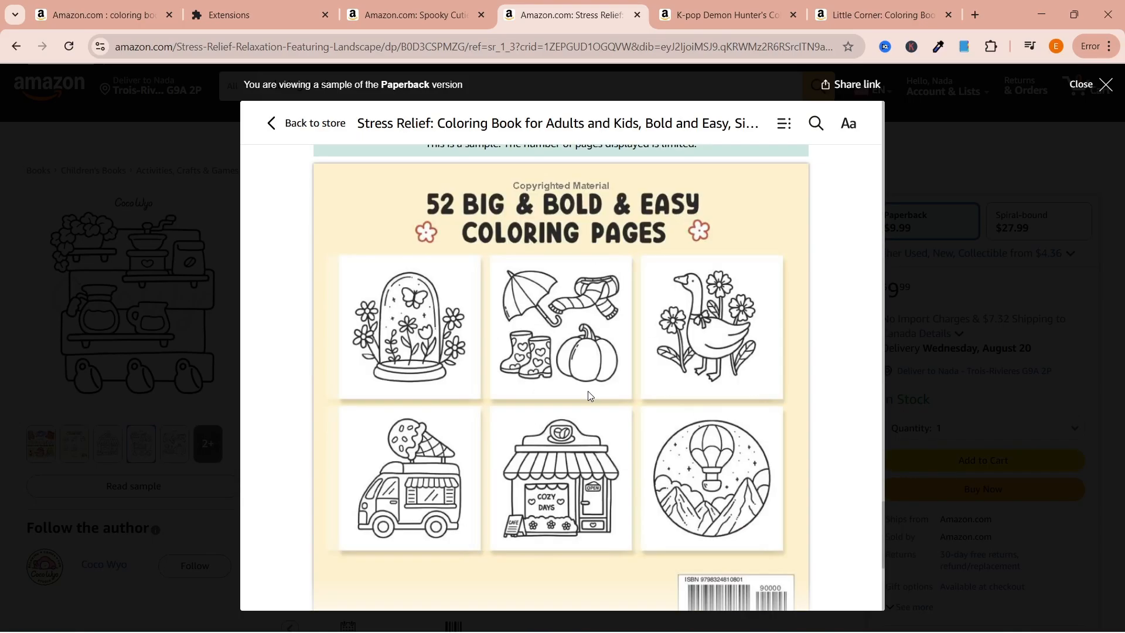
key(alt+Left)
Browse the enlarged Stress Relief product images, from the back cover through the interior coloring pages
click(128, 328)
click(919, 274)
click(969, 273)
click(1019, 274)
click(969, 324)
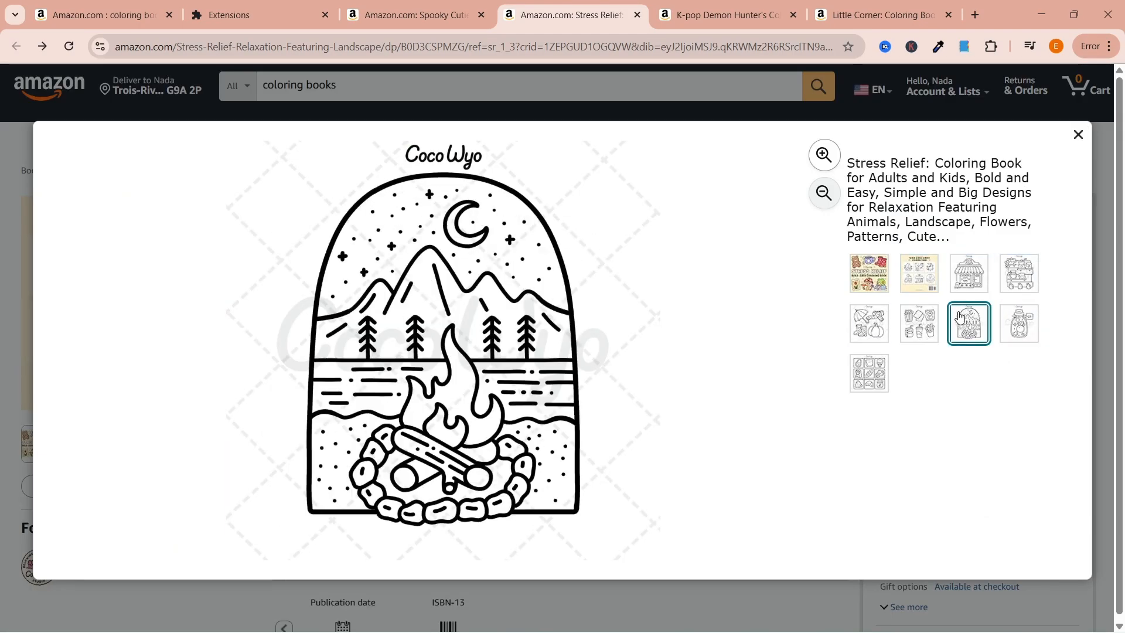
click(1019, 324)
click(870, 373)
Switch to the K-pop Demon Hunter's coloring book listing and view its enlarged cover images
key(ctrl+Tab)
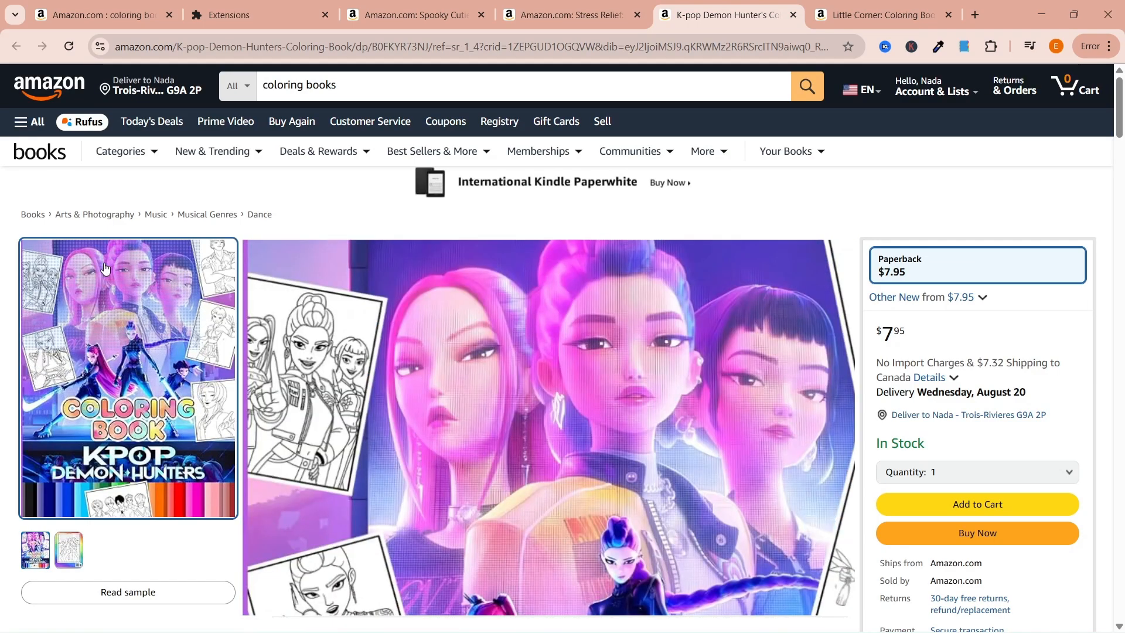
click(128, 311)
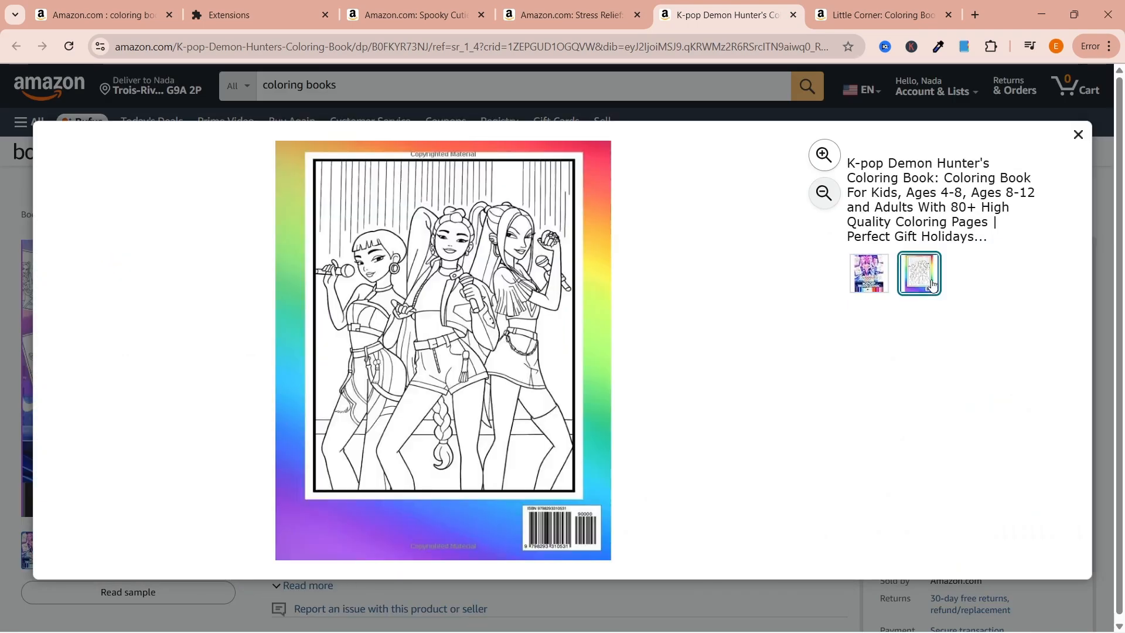
click(1078, 135)
Examine the customer reviews and buyer photos of the K-pop Demon Hunter's book and close its listing
scroll(602, 505, down, 3)
scroll(572, 477, down, 15)
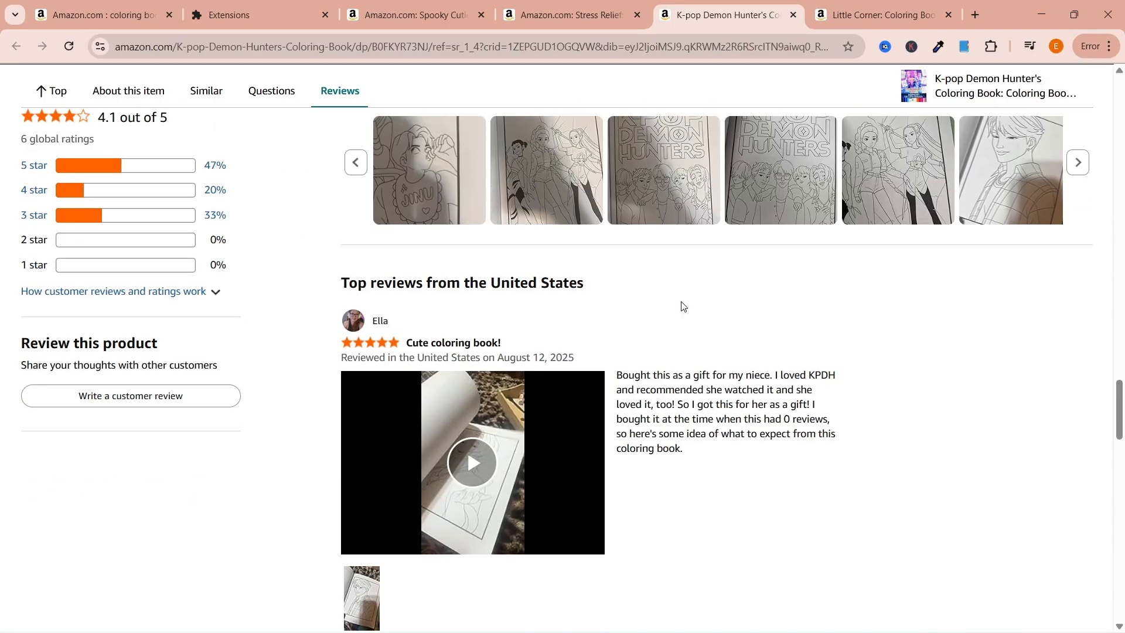
scroll(684, 307, up, 2)
click(441, 352)
click(650, 315)
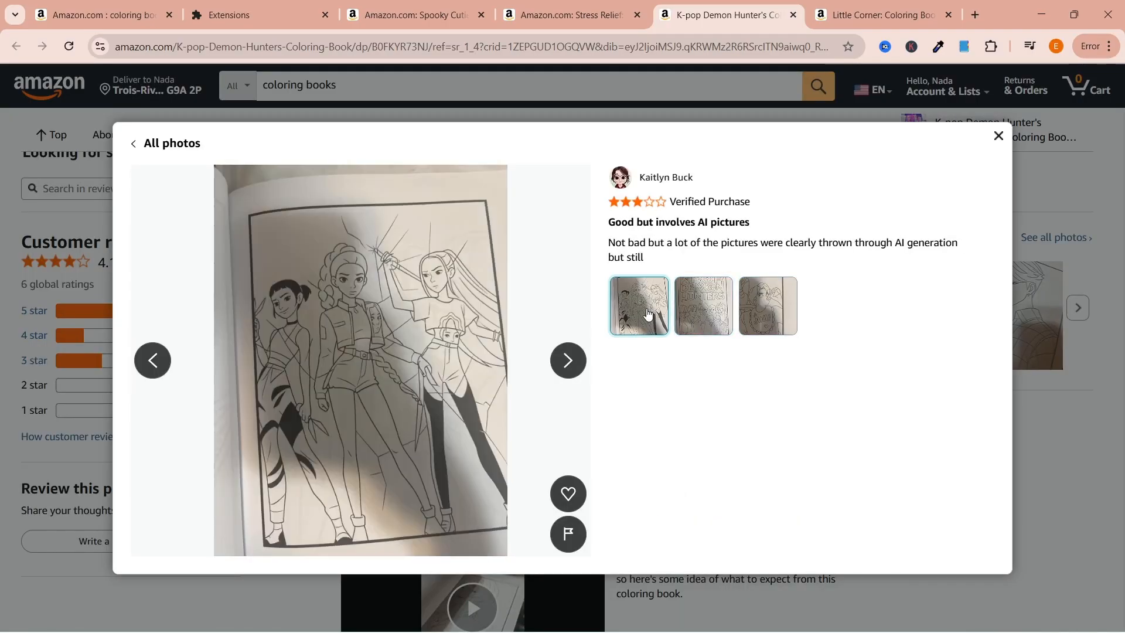
click(999, 135)
scroll(849, 530, down, 9)
scroll(849, 530, up, 20)
key(ctrl+w)
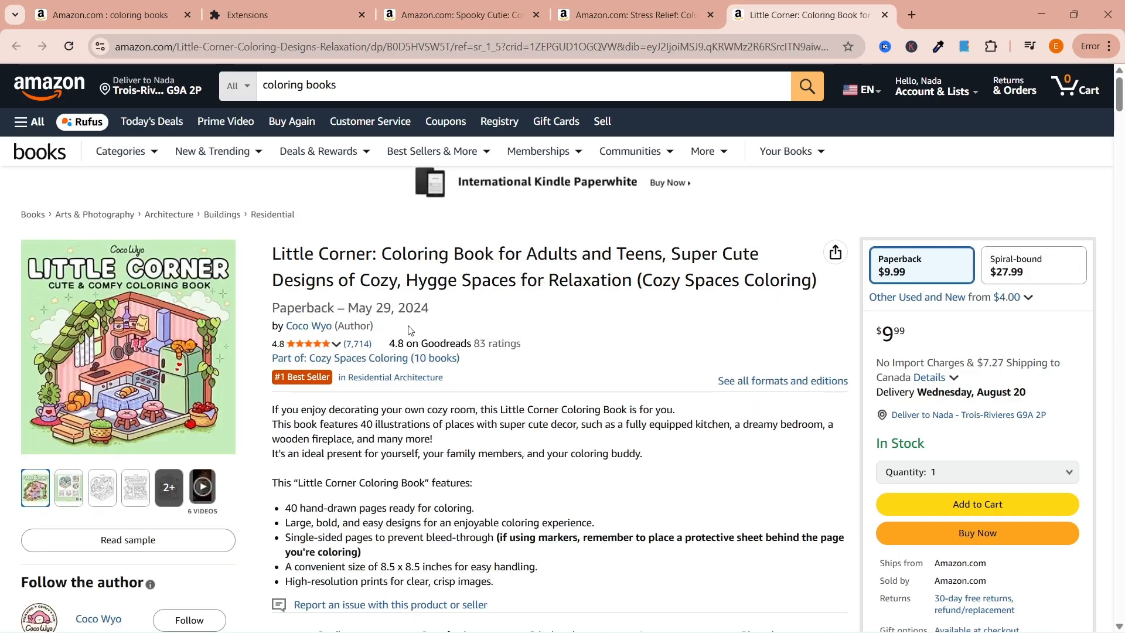
Examine the Little Corner listing's description, book details, product details and customer review photos
scroll(621, 334, down, 2)
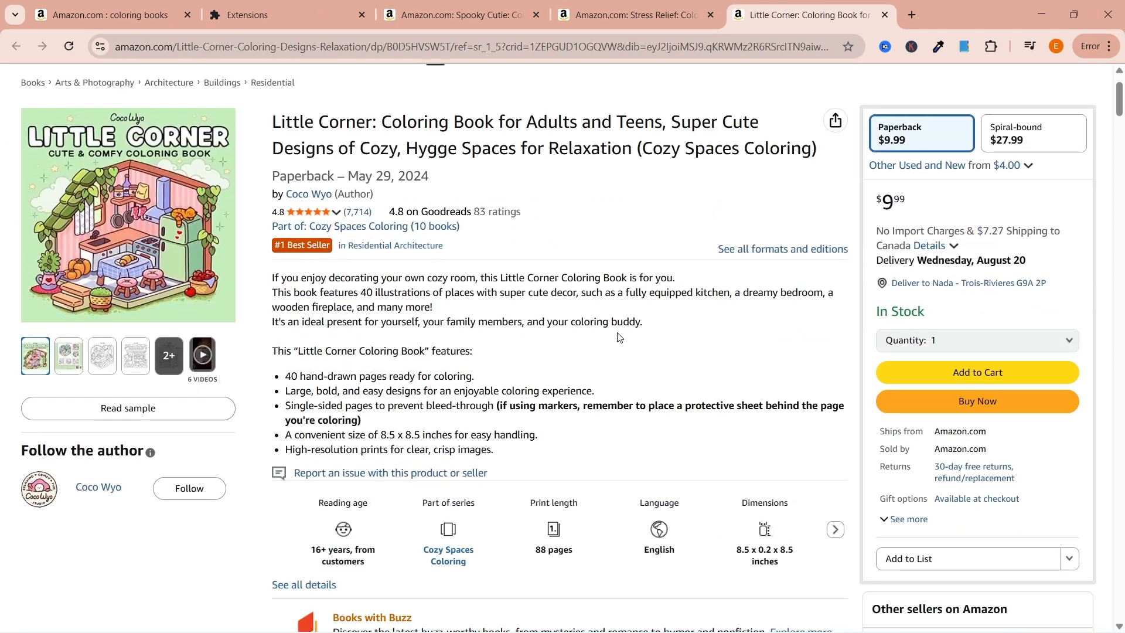
click(837, 530)
scroll(729, 472, down, 20)
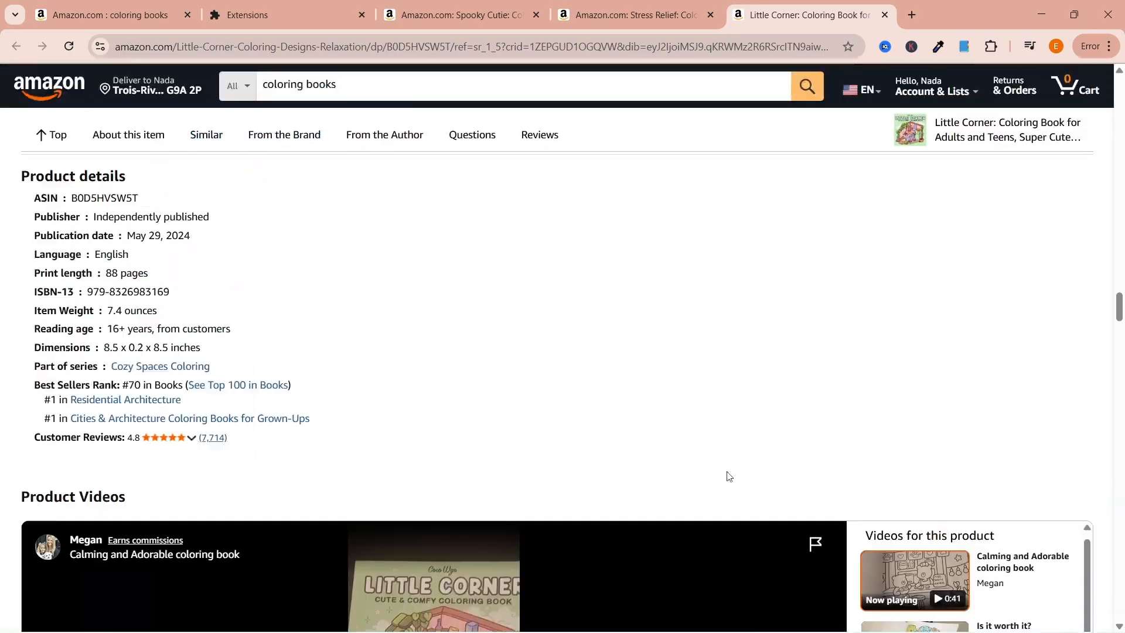
scroll(729, 476, down, 15)
click(415, 379)
click(572, 359)
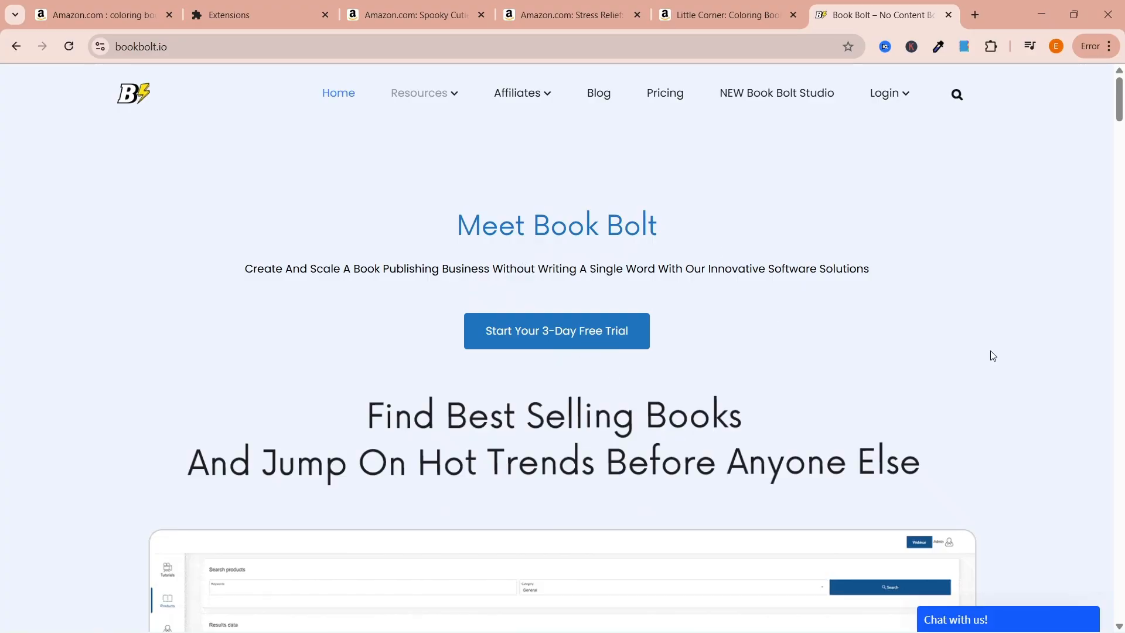
Look through the Book Bolt homepage sections on research, Studio, book content, utilities, training and user reviews
scroll(993, 356, down, 10)
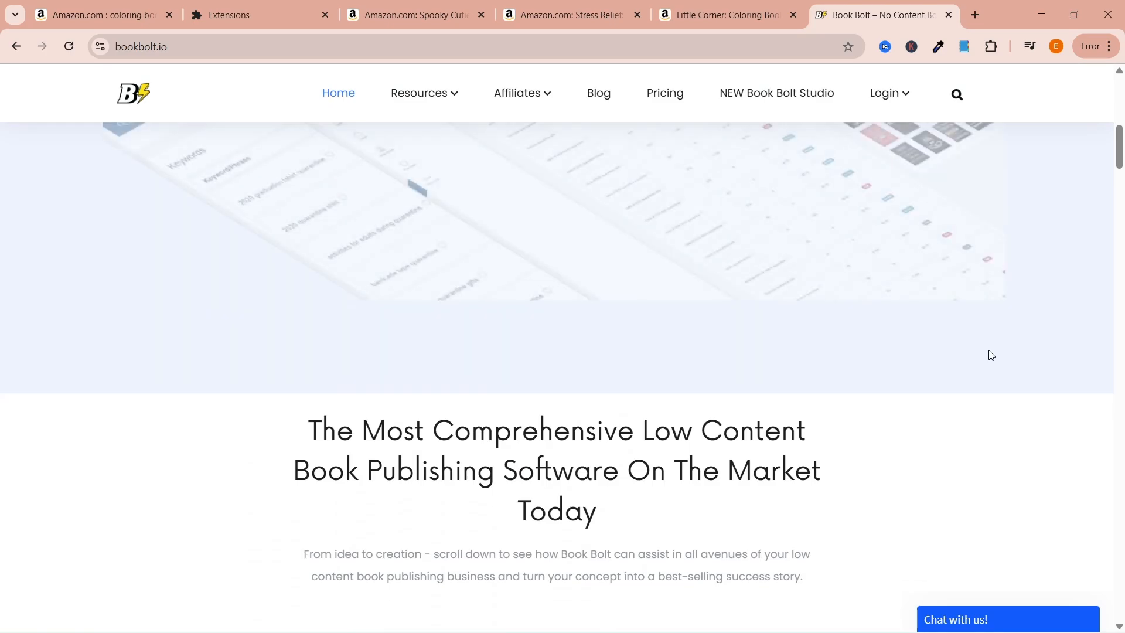
scroll(990, 355, down, 10)
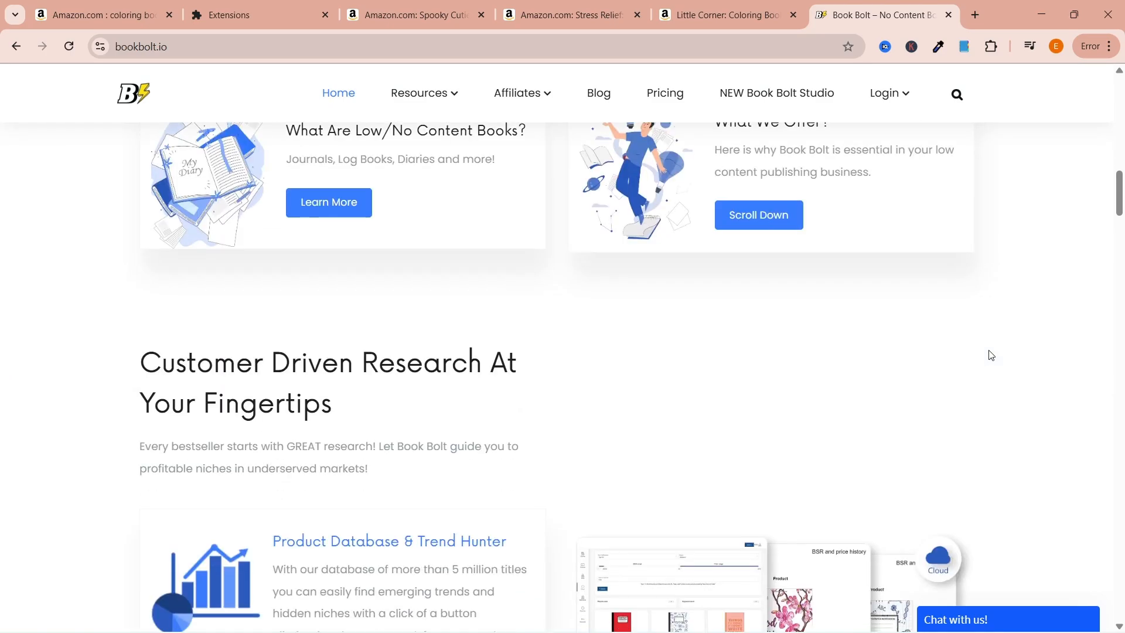
scroll(991, 355, down, 10)
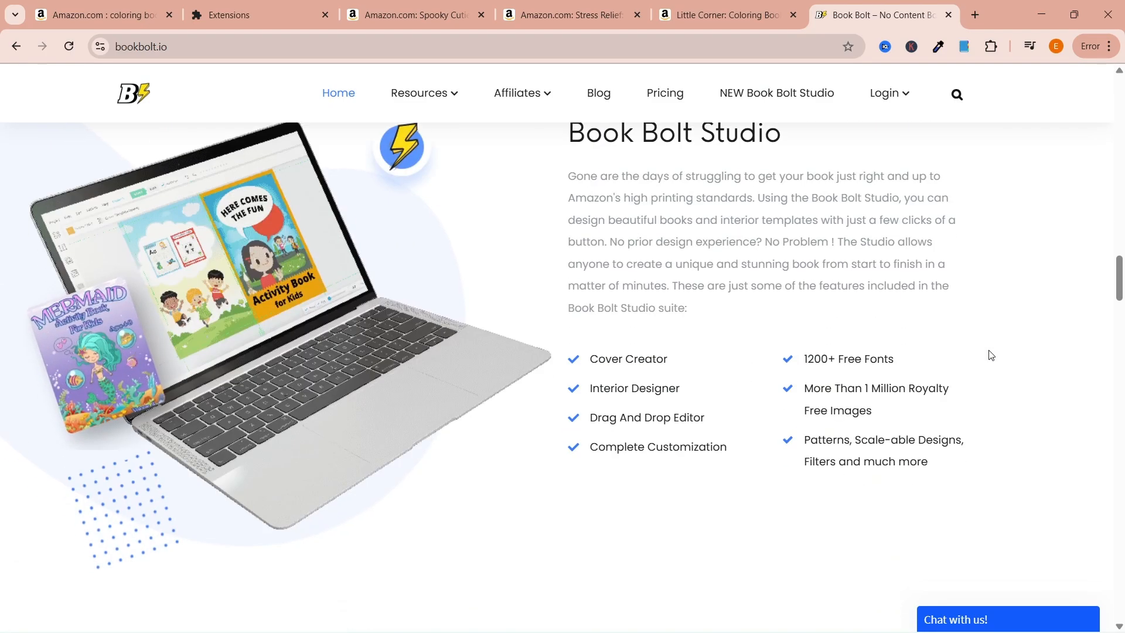
scroll(990, 355, down, 8)
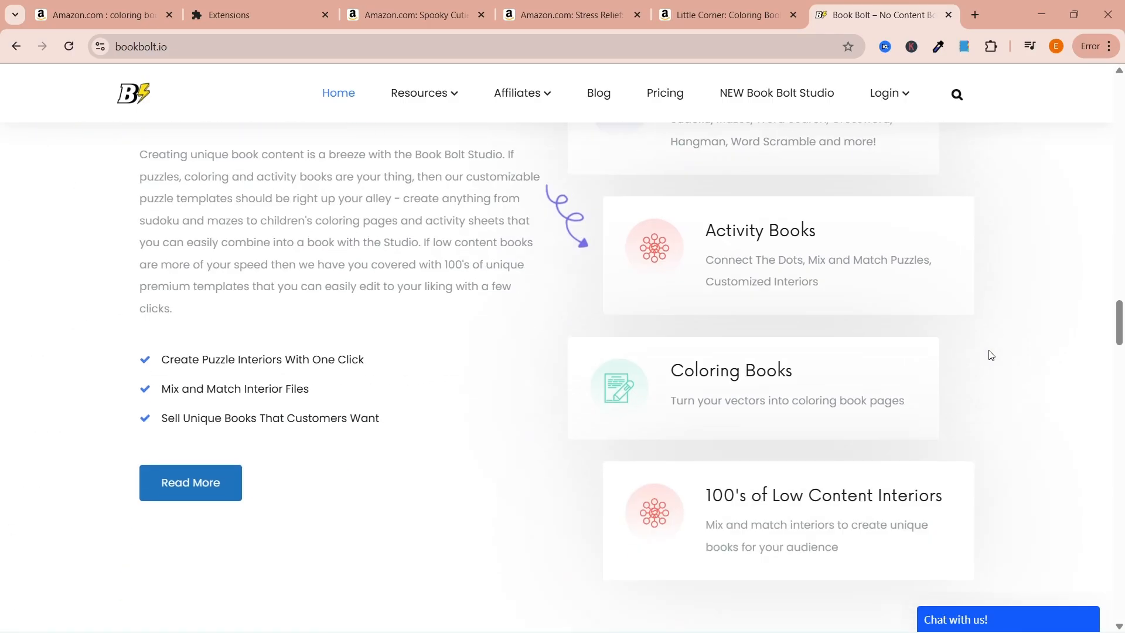
scroll(990, 355, up, 2)
scroll(987, 354, down, 10)
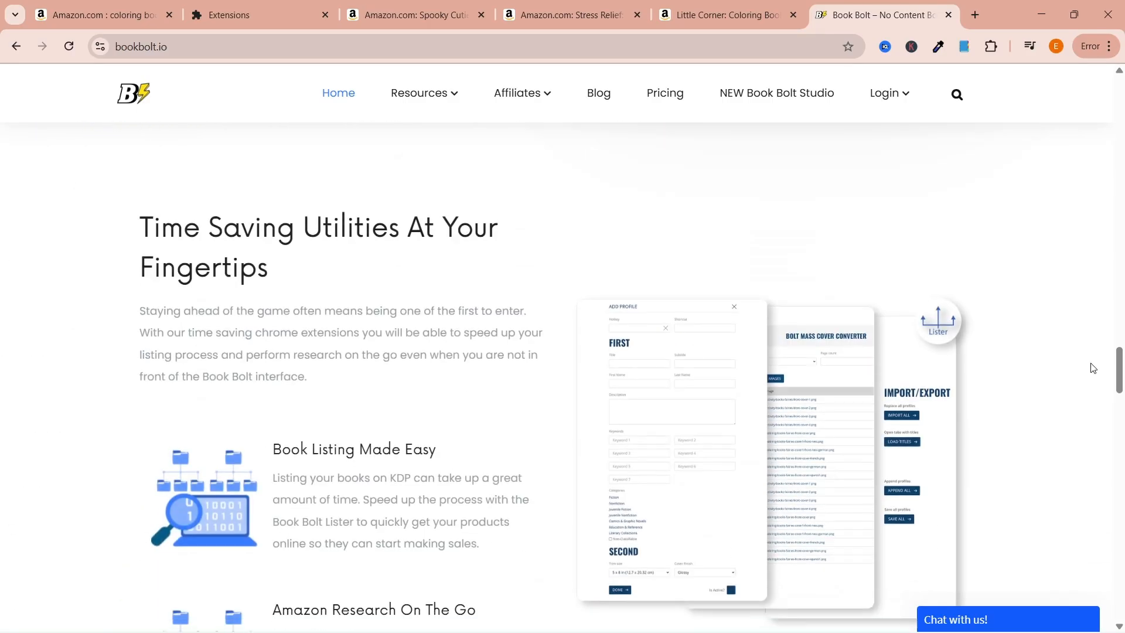
scroll(1093, 368, down, 8)
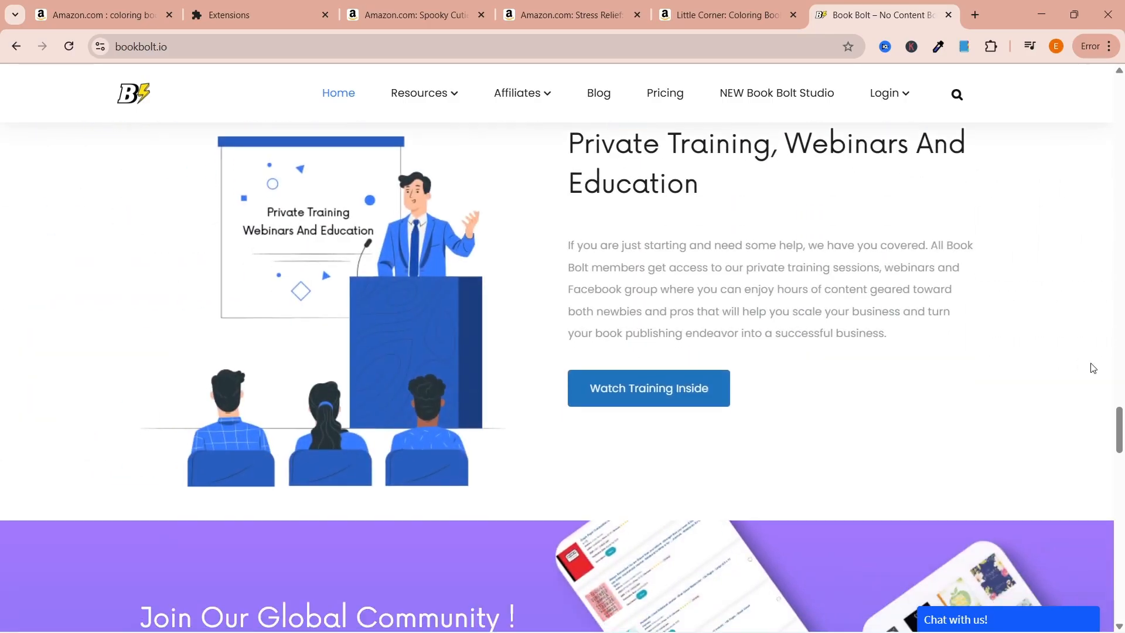
scroll(1093, 368, down, 12)
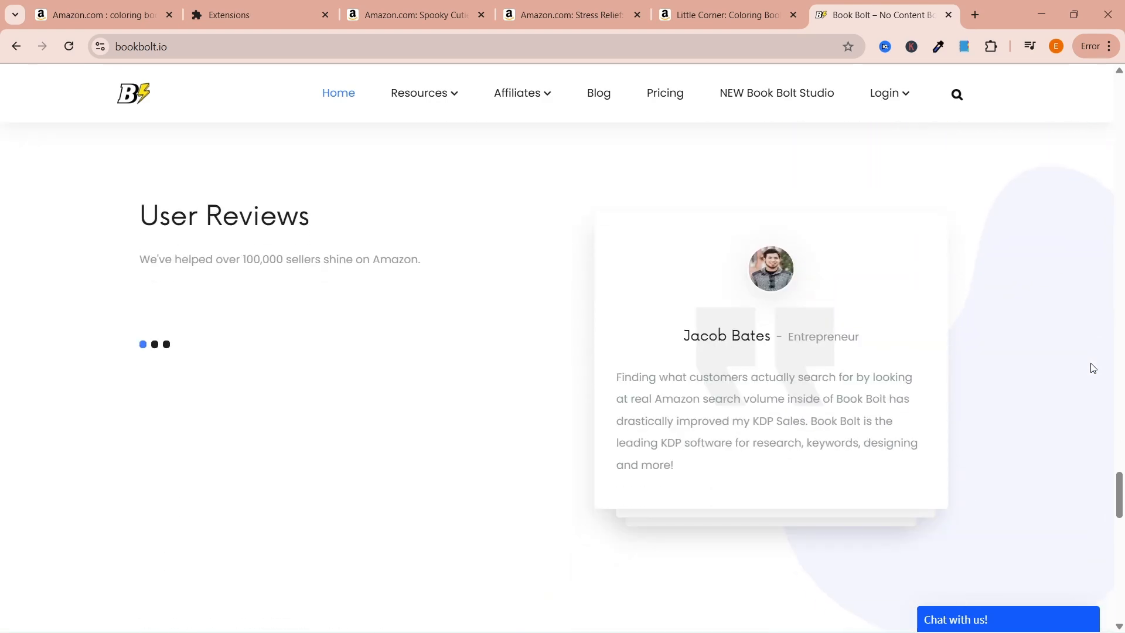
Compare the Monthly Newbie and Monthly Pro plans on the Book Bolt homepage and return to its beginning
scroll(1093, 368, down, 8)
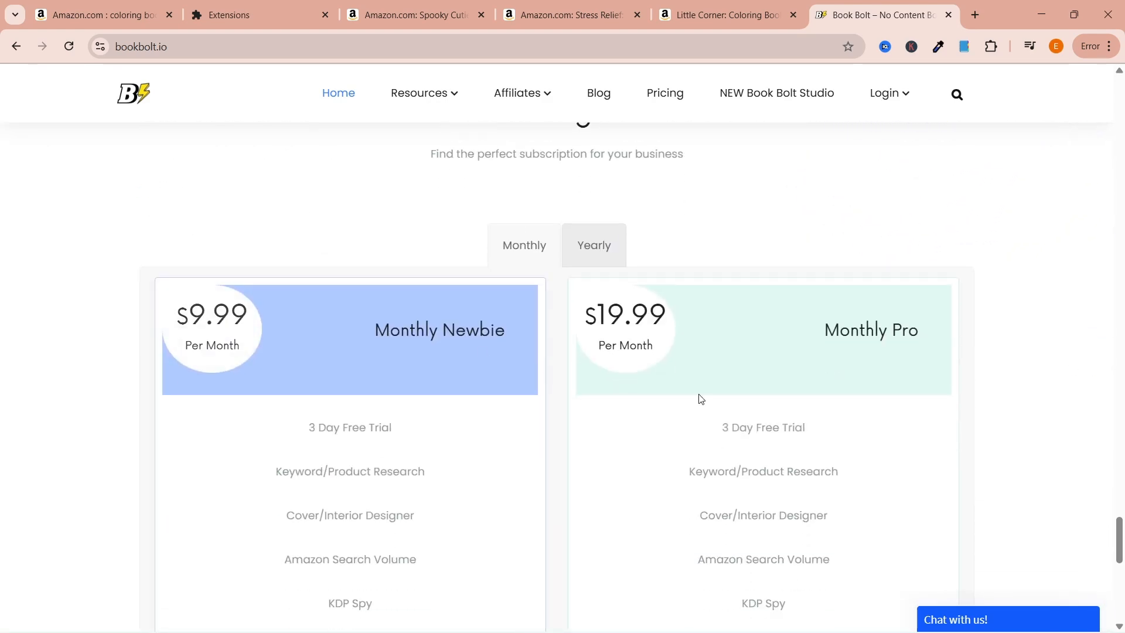
scroll(1029, 381, down, 2)
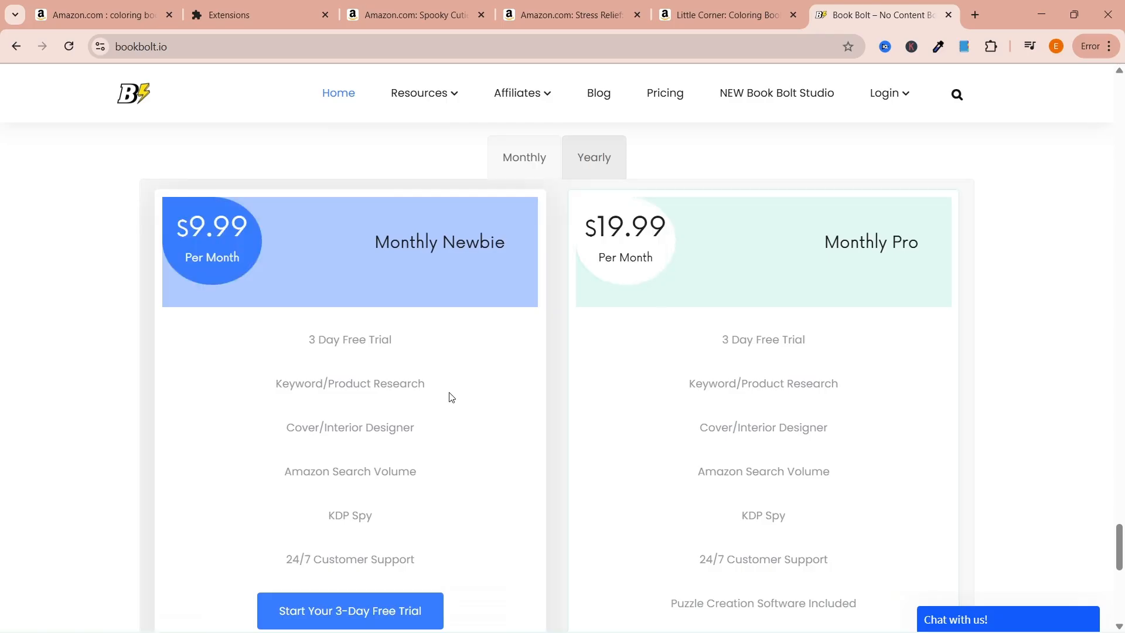
scroll(505, 560, down, 1)
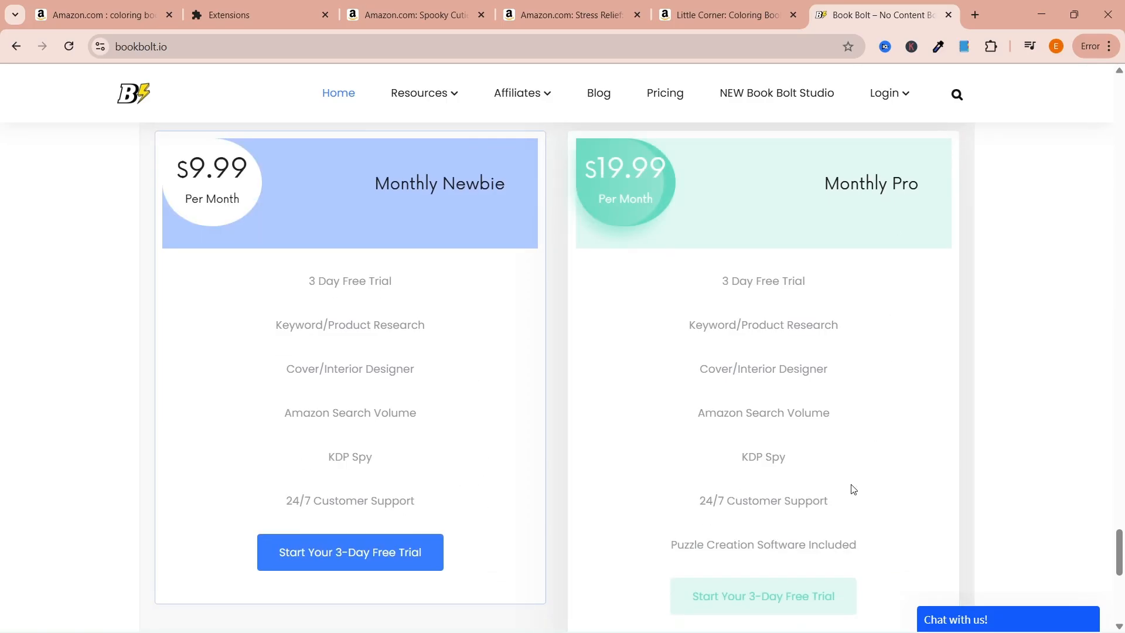
scroll(1009, 497, down, 9)
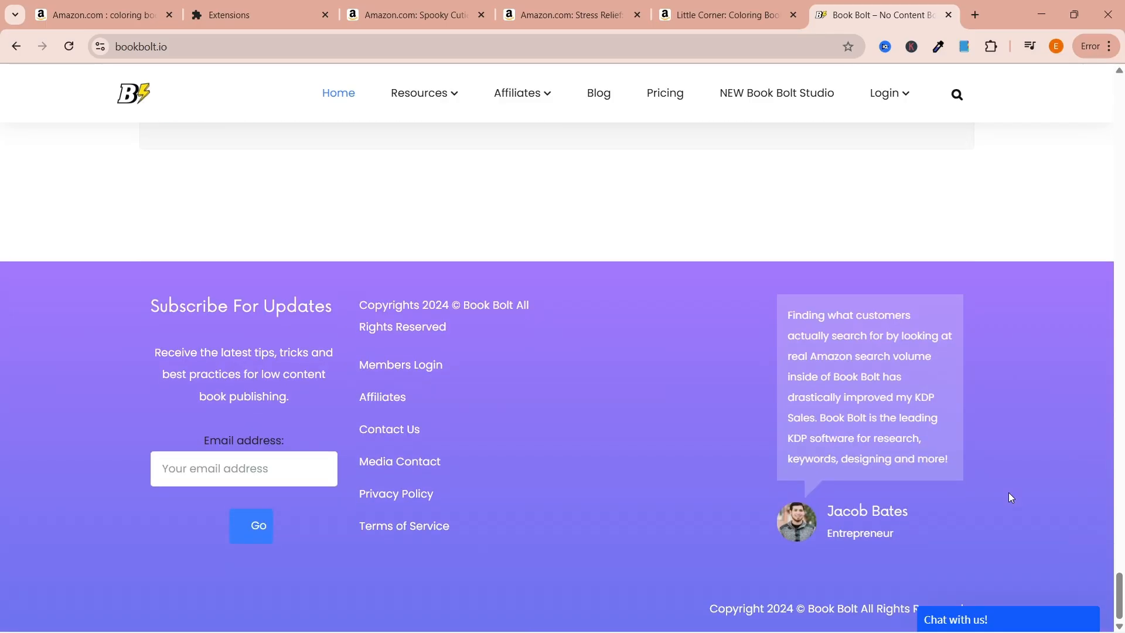
scroll(1008, 497, up, 20)
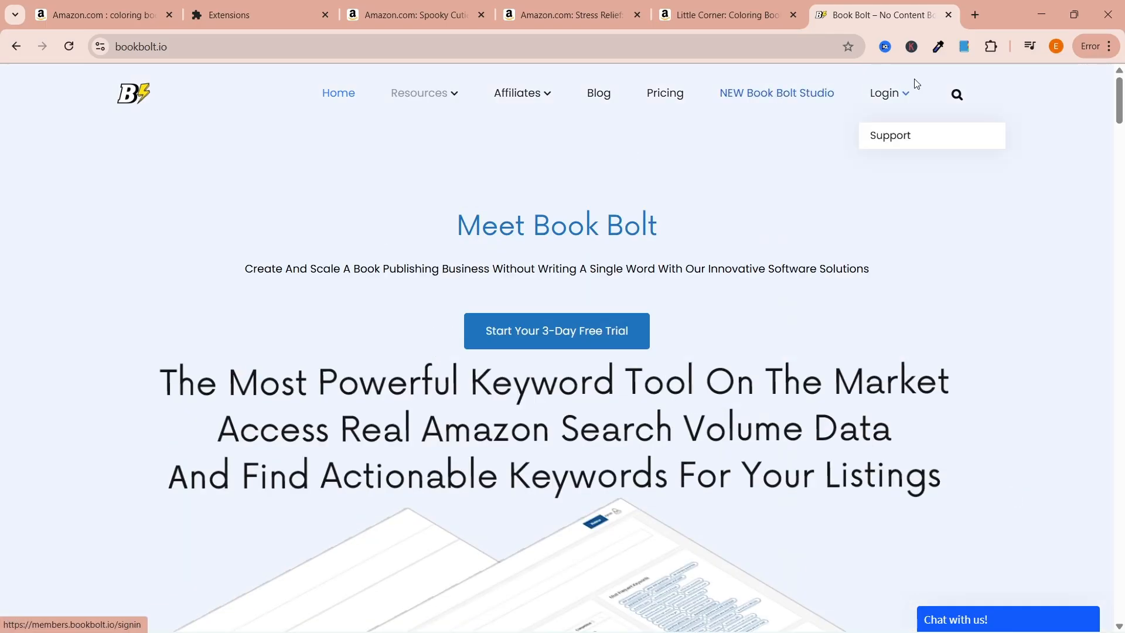
Open the seller search in the Book Bolt members area and check the author name on Amazon's Spooky Cutie listing
click(892, 94)
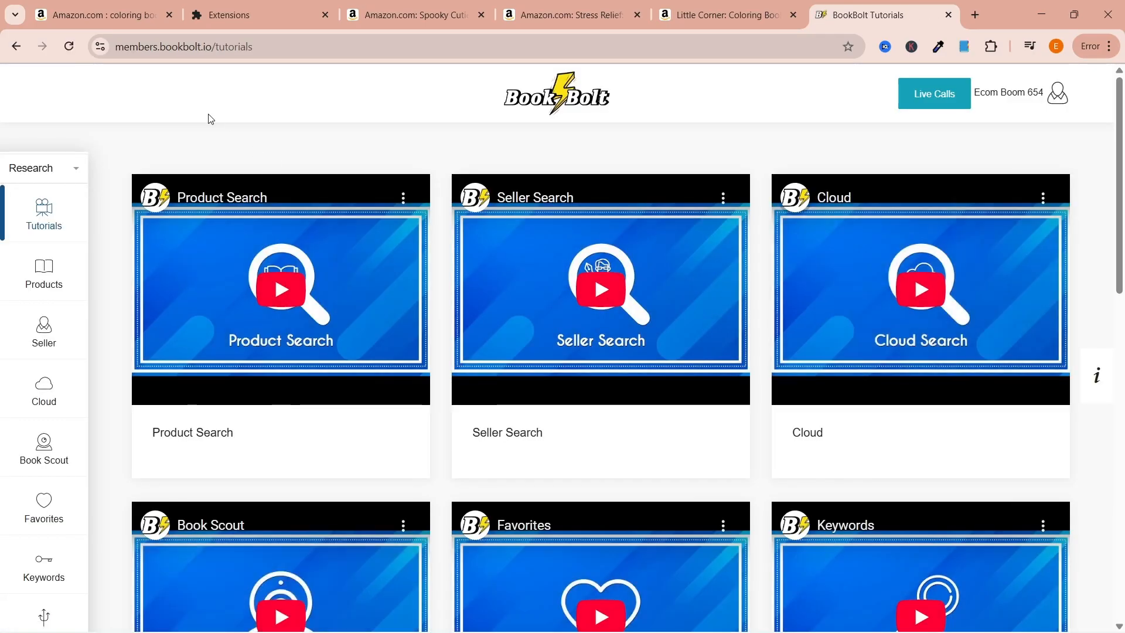
scroll(301, 359, down, 1)
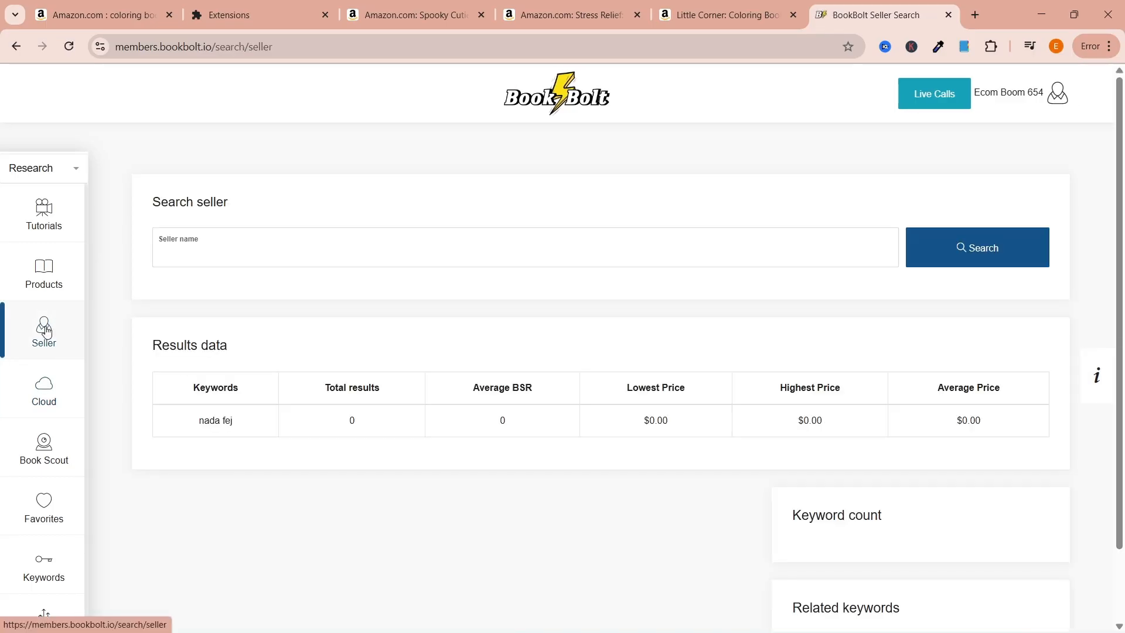
click(444, 7)
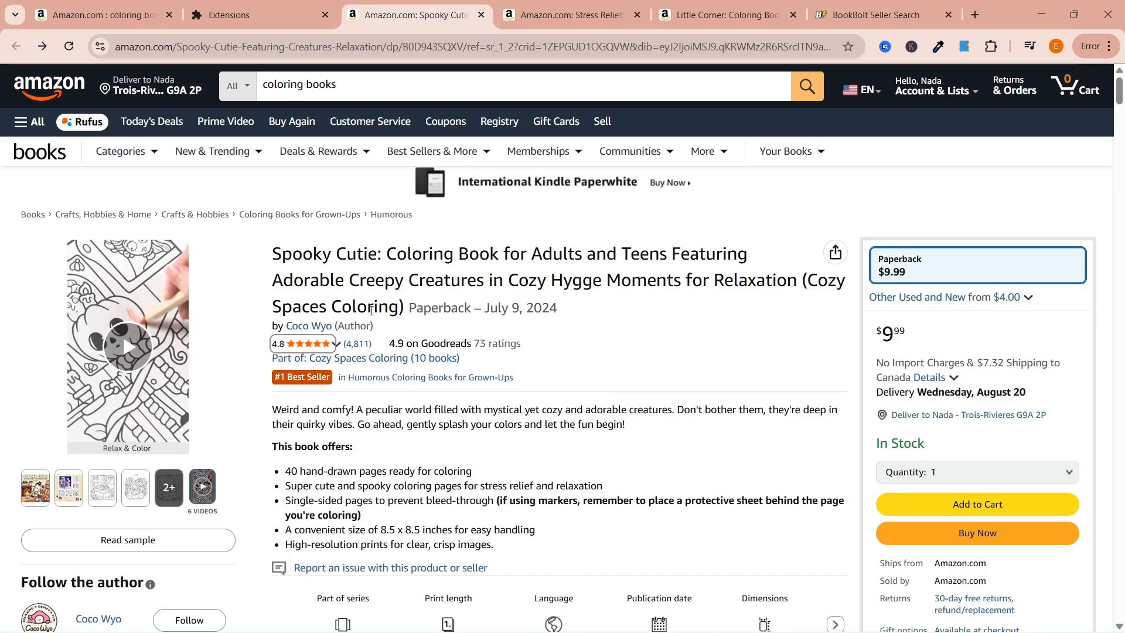
click(854, 11)
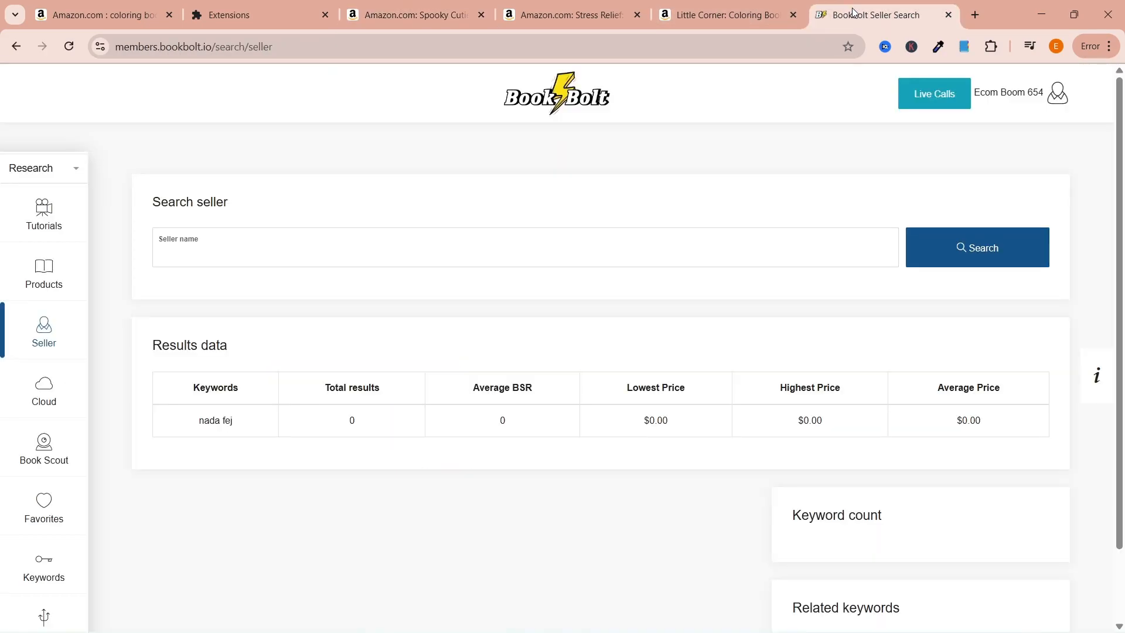
Run a Book Bolt seller search for "Coco Wyo"
click(323, 241)
text(Coco Wyo)
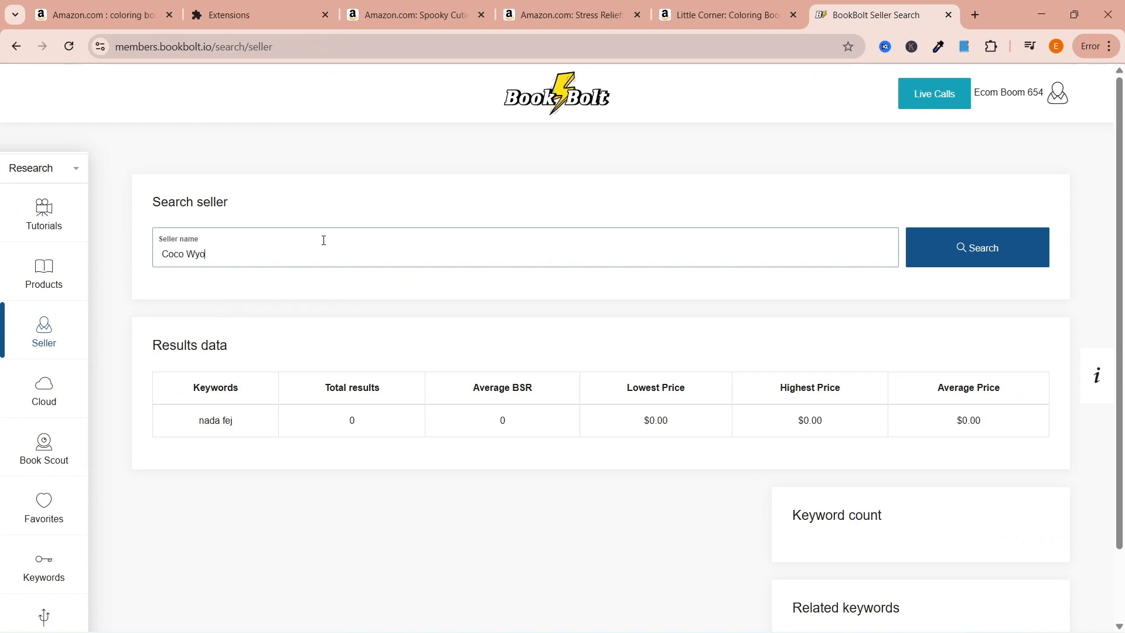
click(1023, 261)
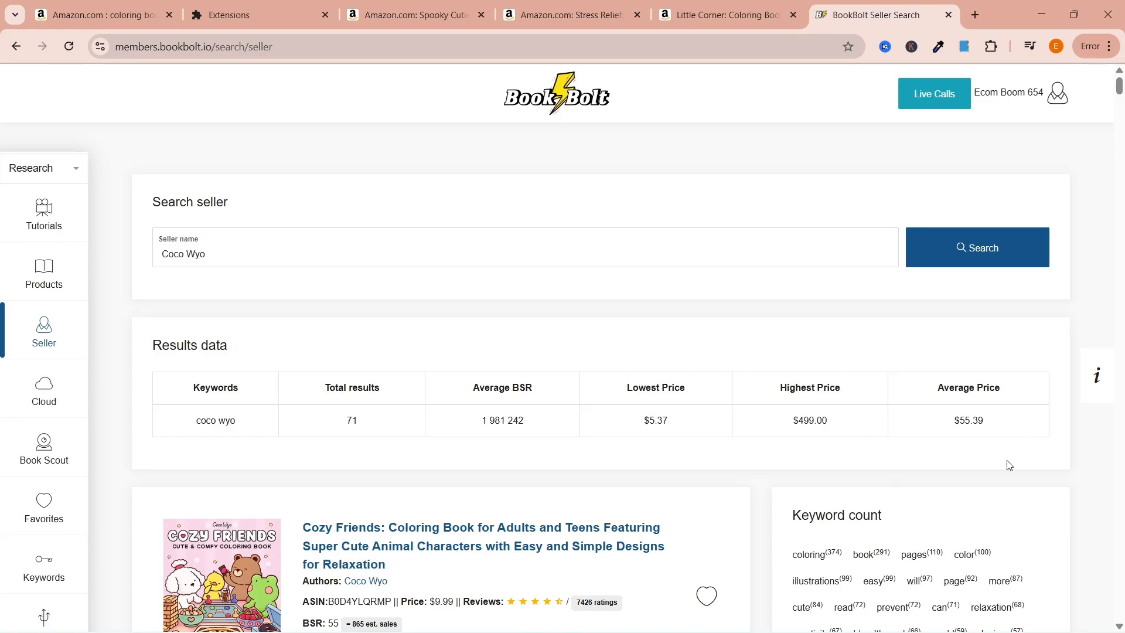
Examine the Coco Wyo results data, keyword counts and the Cozy Friends entry, expanding and collapsing its description
scroll(1010, 466, down, 3)
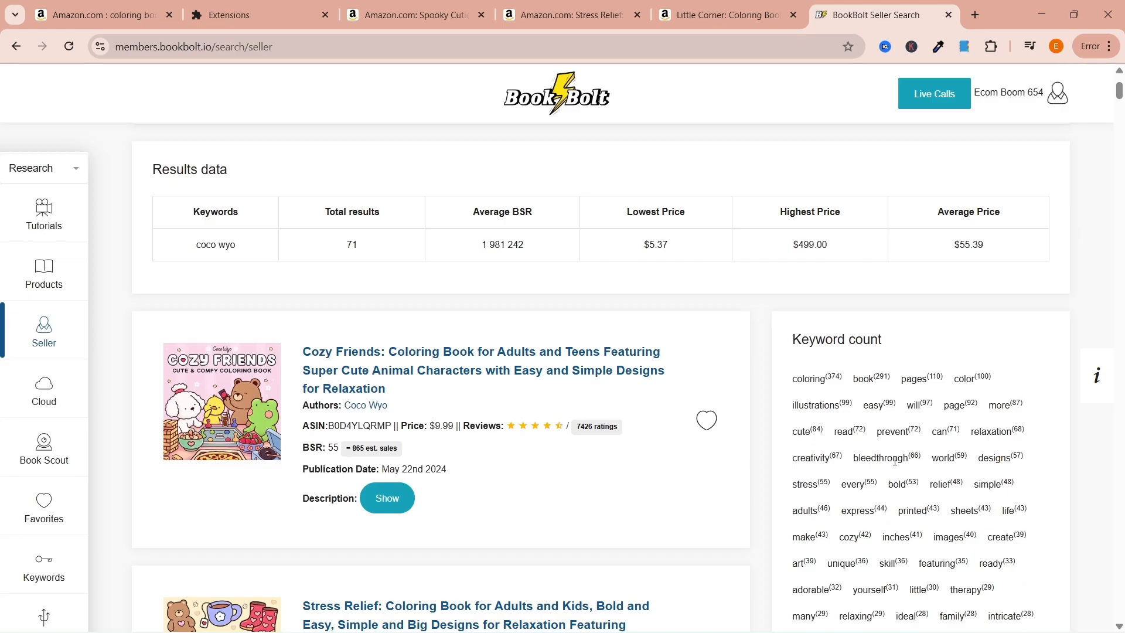
scroll(896, 460, down, 2)
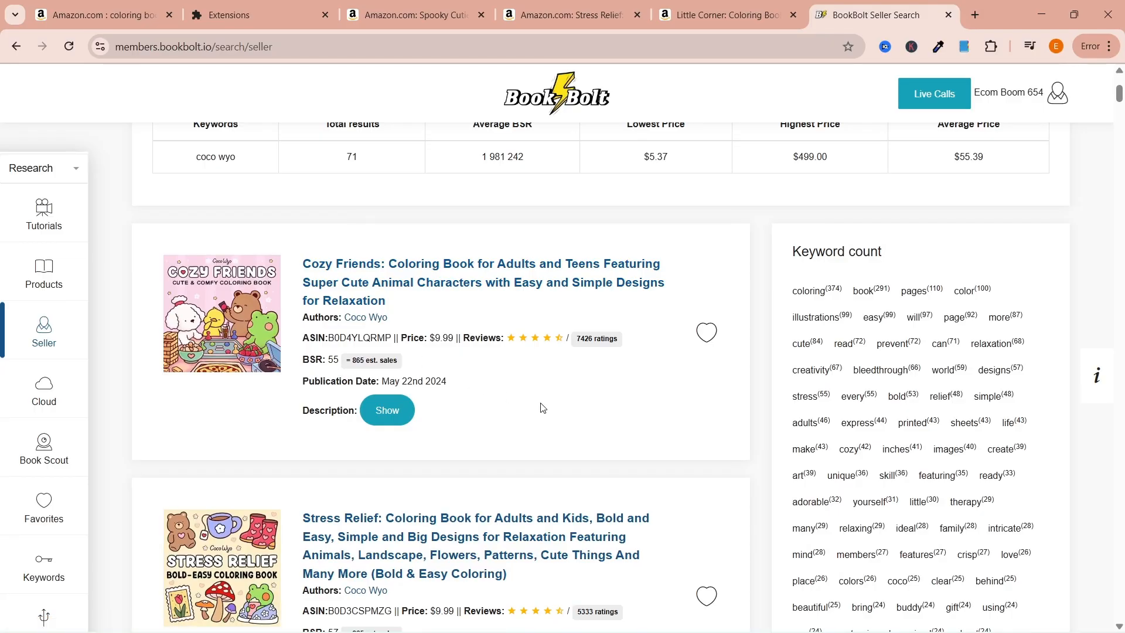
click(387, 411)
click(390, 422)
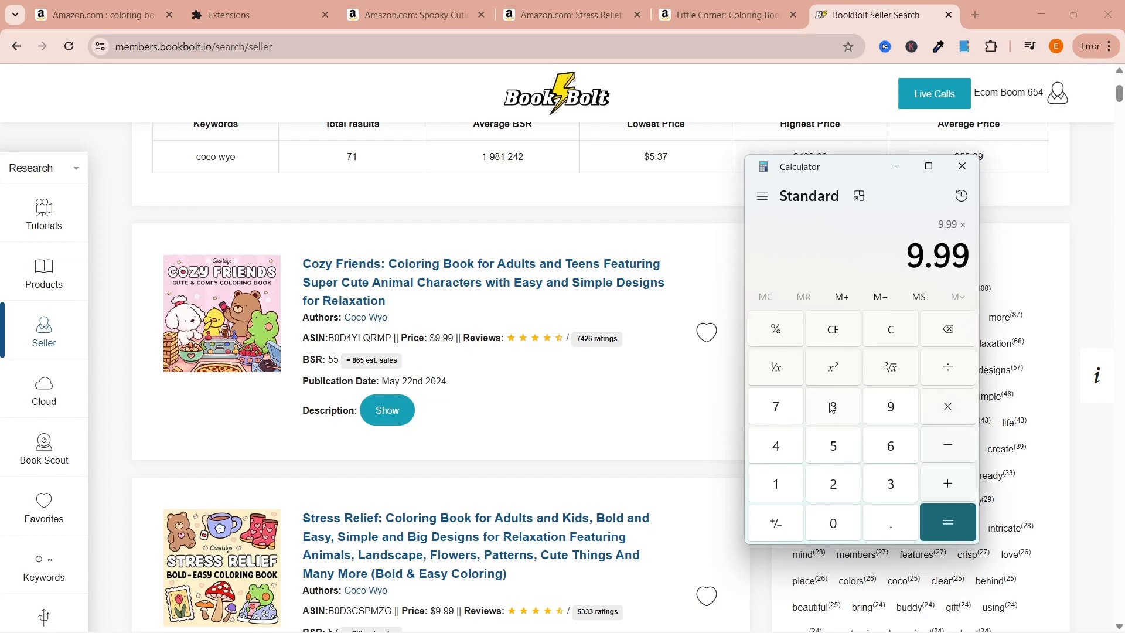
Multiply 9.99 by 865 in Calculator to estimate Cozy Friends' sales revenue, and return to the seller results
click(952, 523)
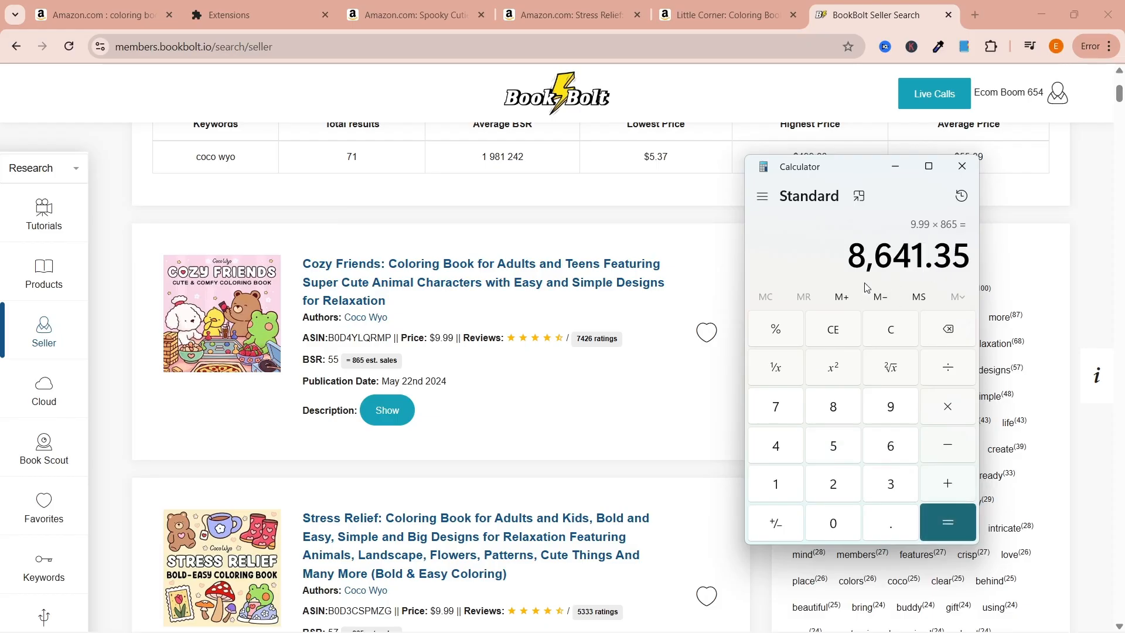
click(583, 421)
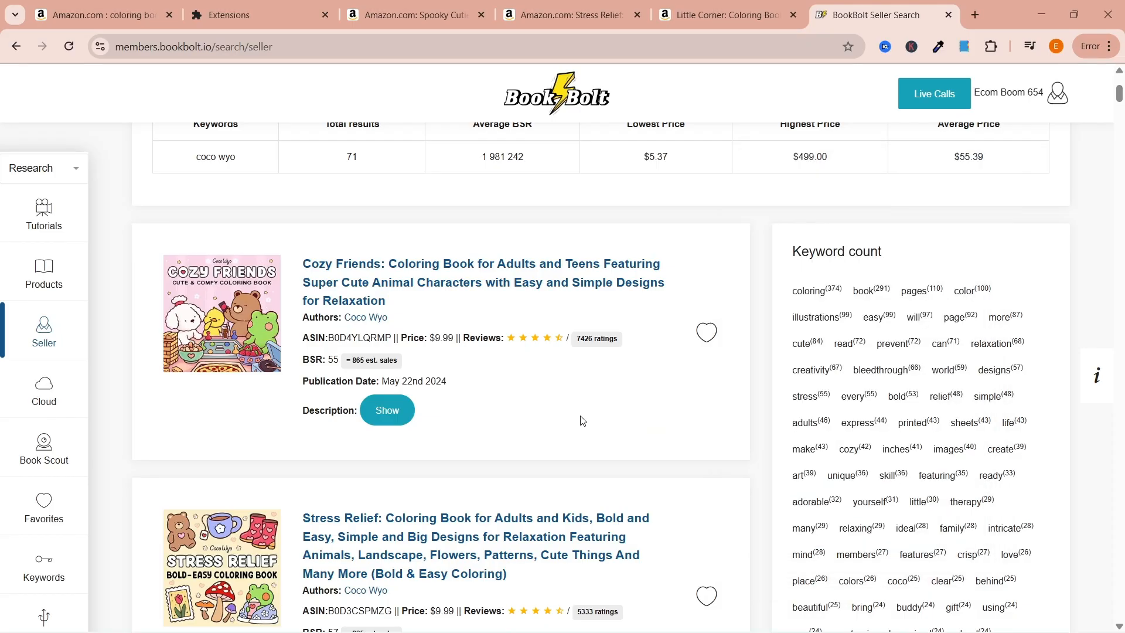
Save the Cozy Friends coloring book to the Favorites list
scroll(583, 421, down, 2)
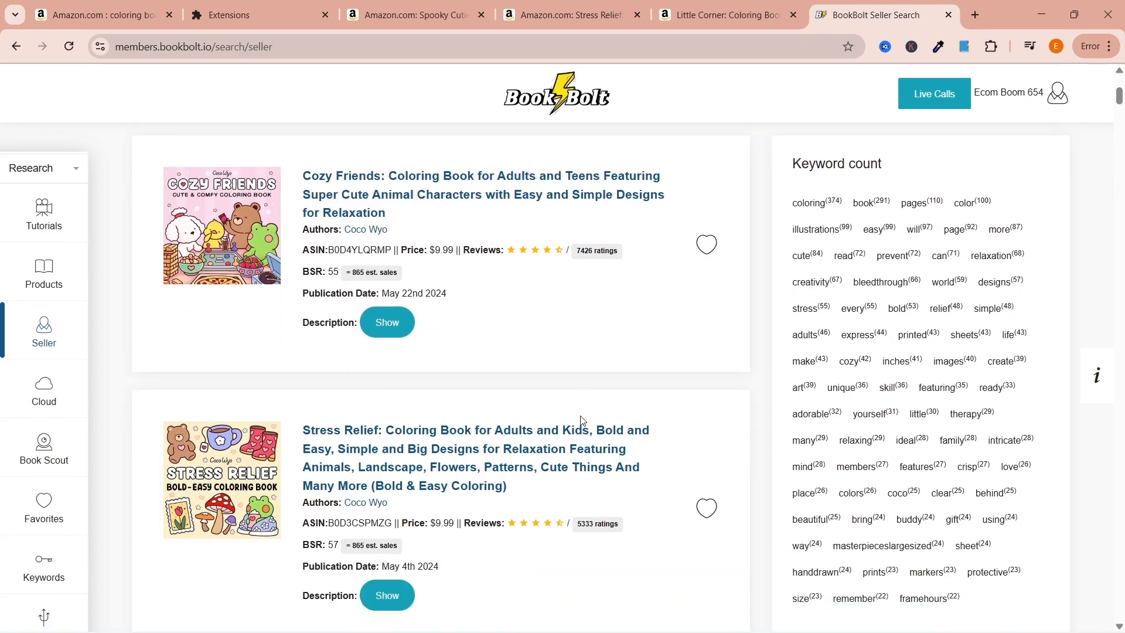
click(707, 246)
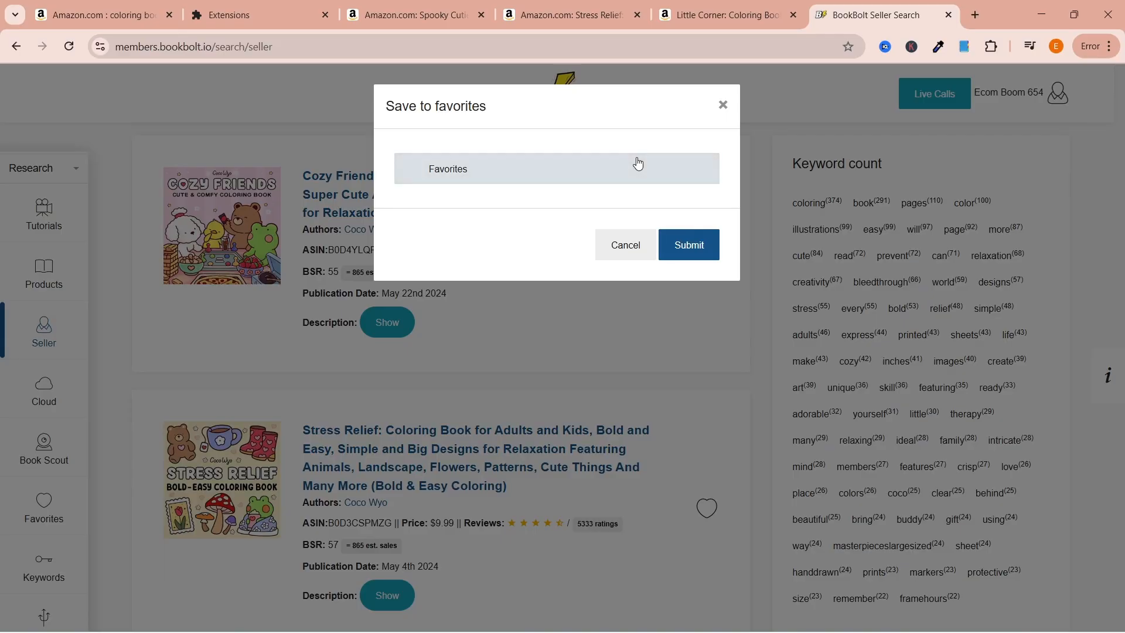
click(638, 164)
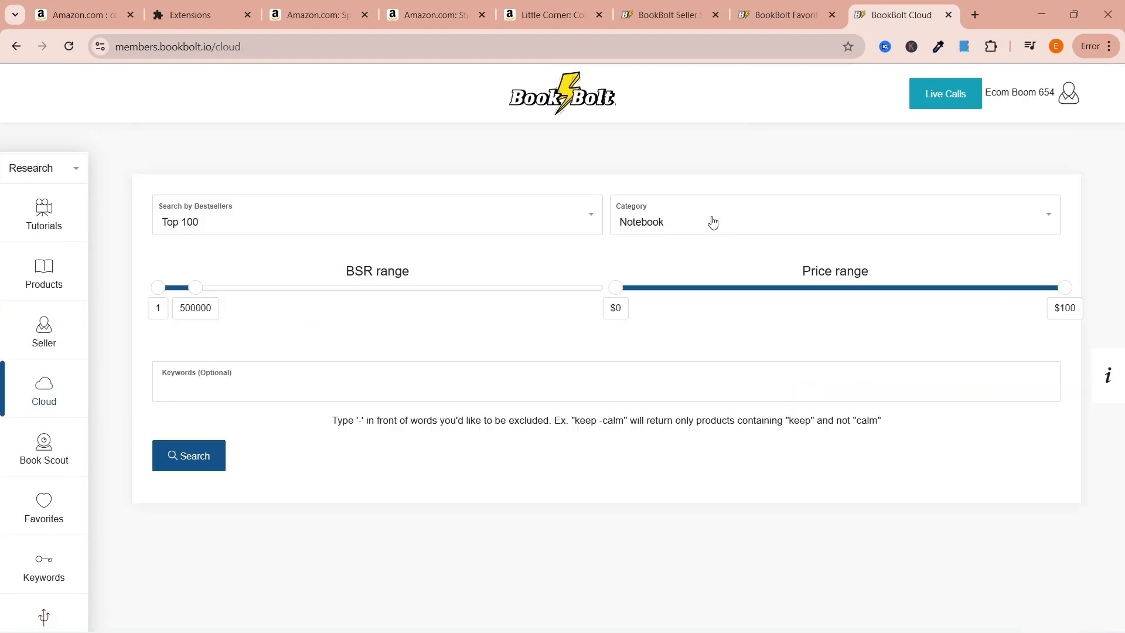
Run a Book Bolt Cloud search for Top 100 bestsellers in the Coloring Book category with a maximum BSR of 138083
click(267, 218)
click(230, 274)
click(759, 212)
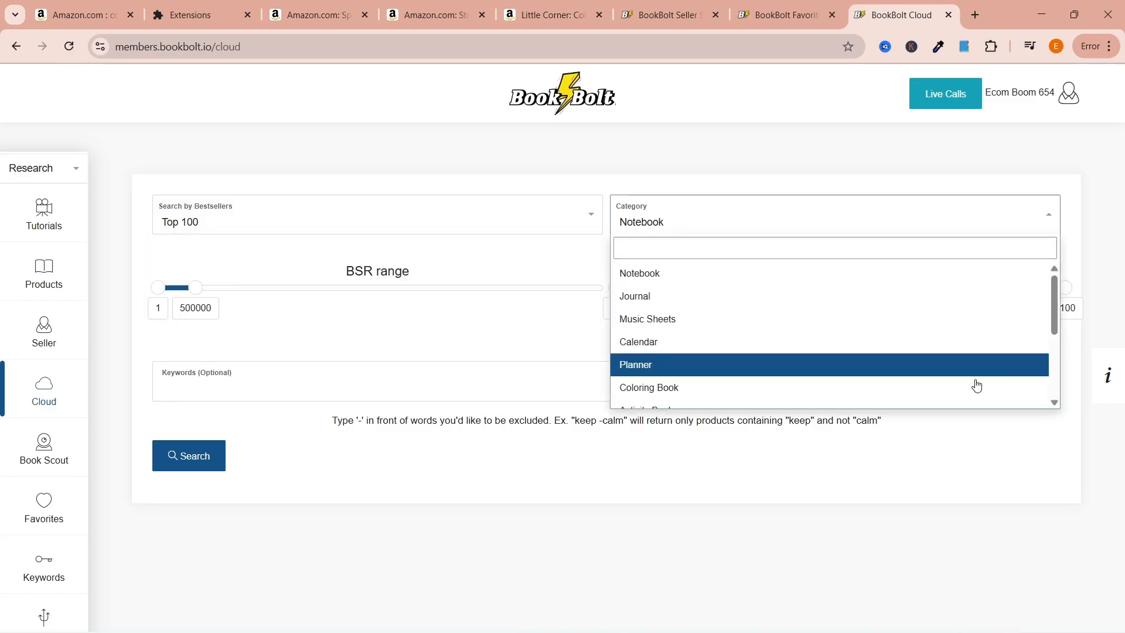
scroll(1056, 389, down, 3)
scroll(741, 327, up, 2)
click(703, 347)
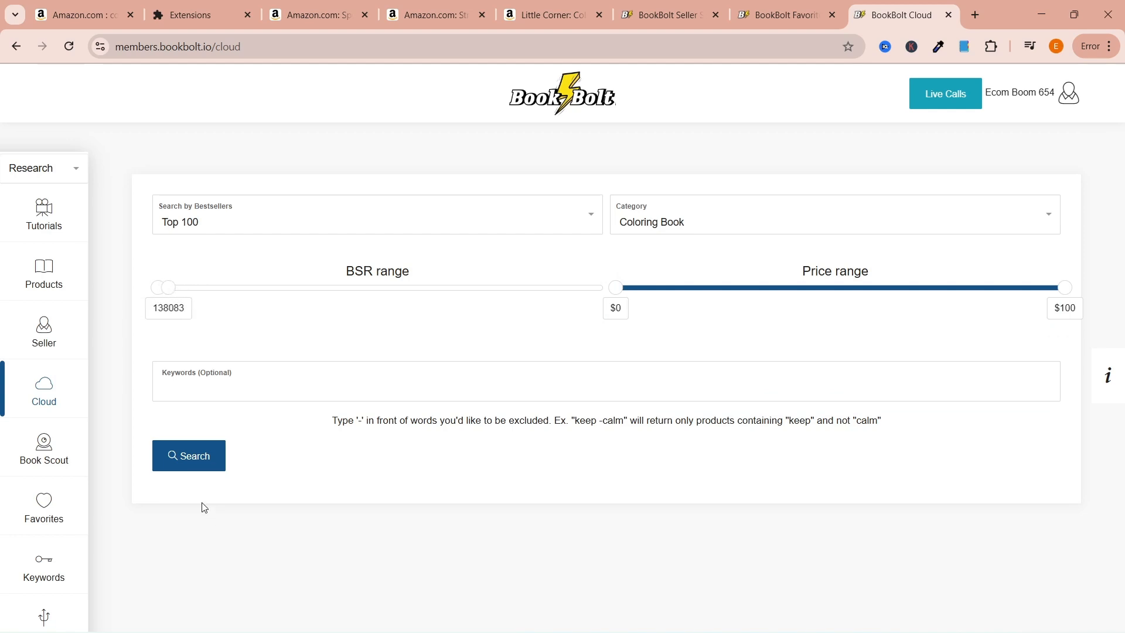
click(188, 455)
Review the top coloring books' sales details and look up the Cozy Friends ASIN B0D4YLQRMP in Book Scout
scroll(872, 447, down, 5)
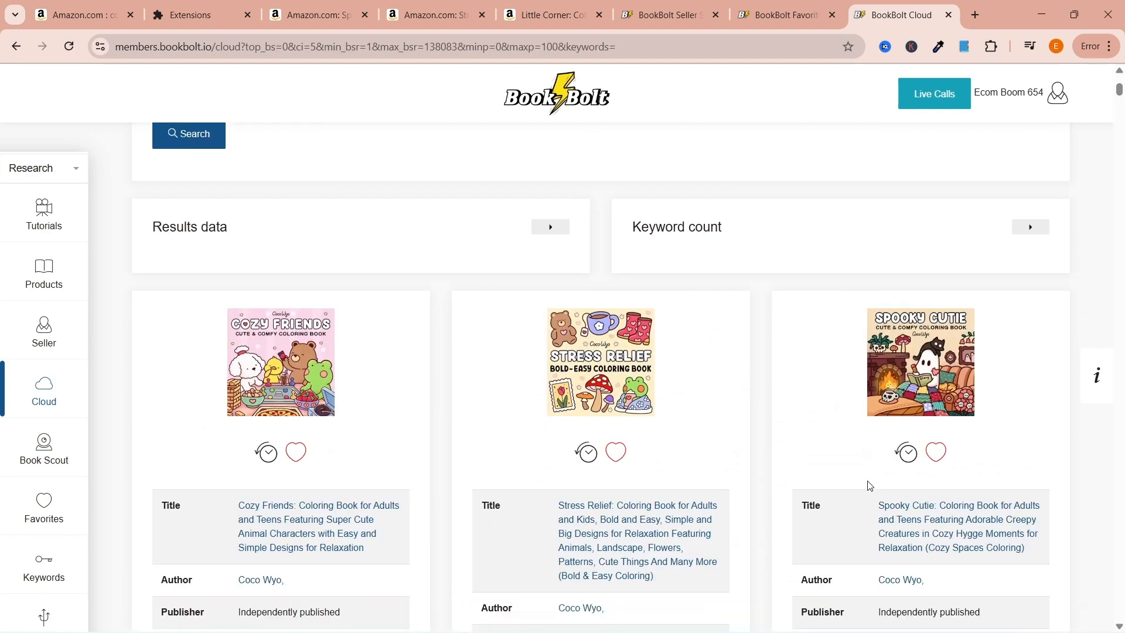
scroll(871, 486, down, 4)
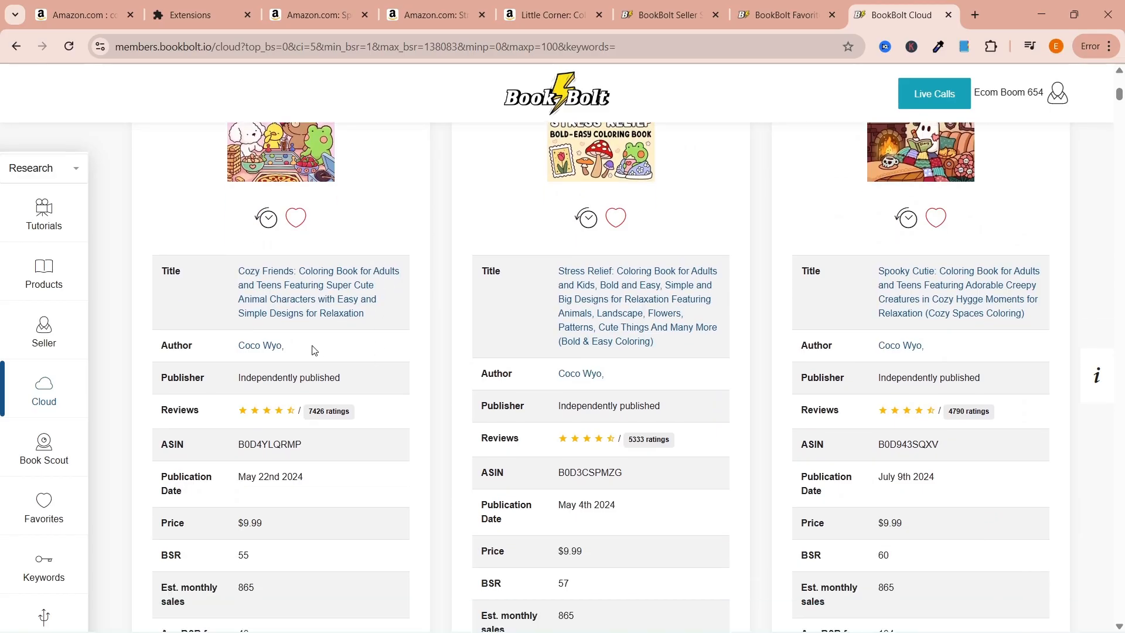
scroll(328, 323, down, 3)
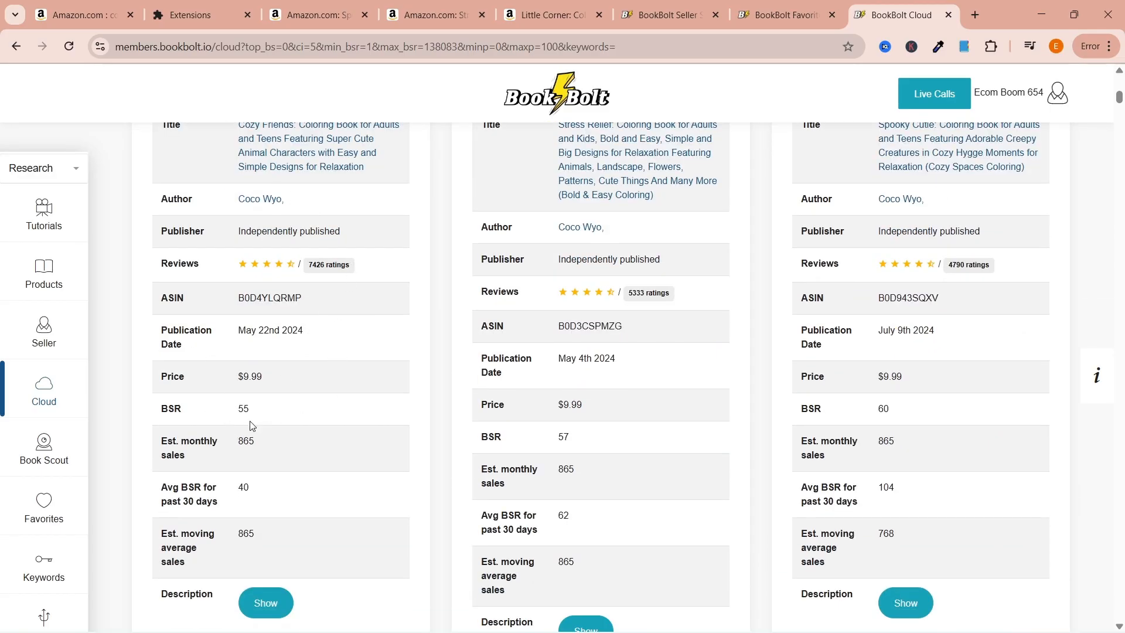
scroll(255, 410, down, 2)
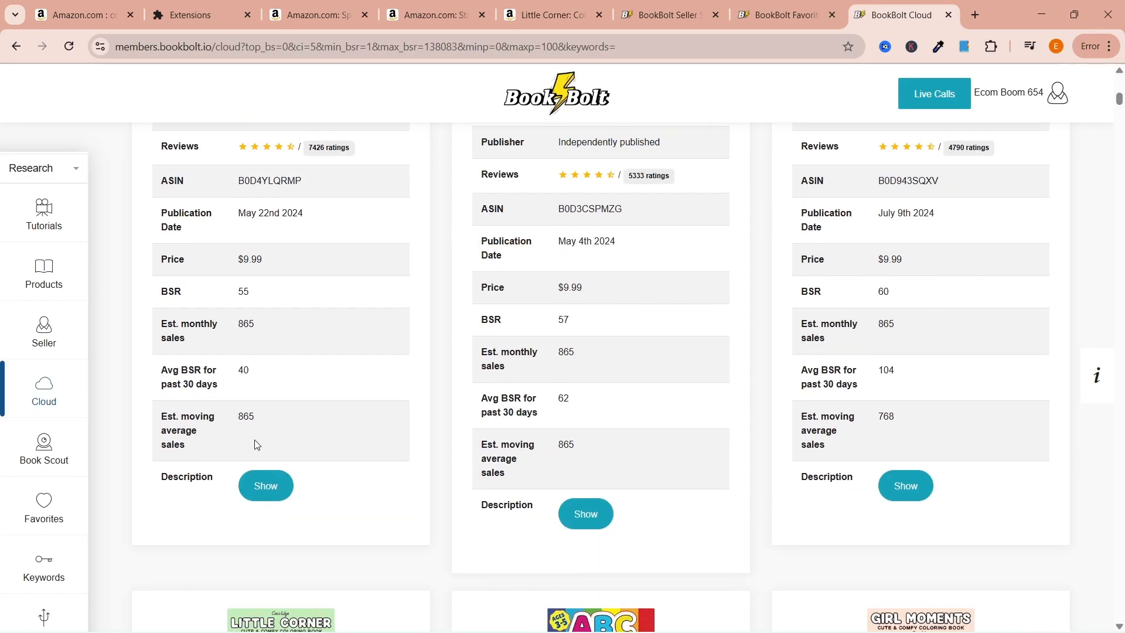
scroll(583, 432, up, 5)
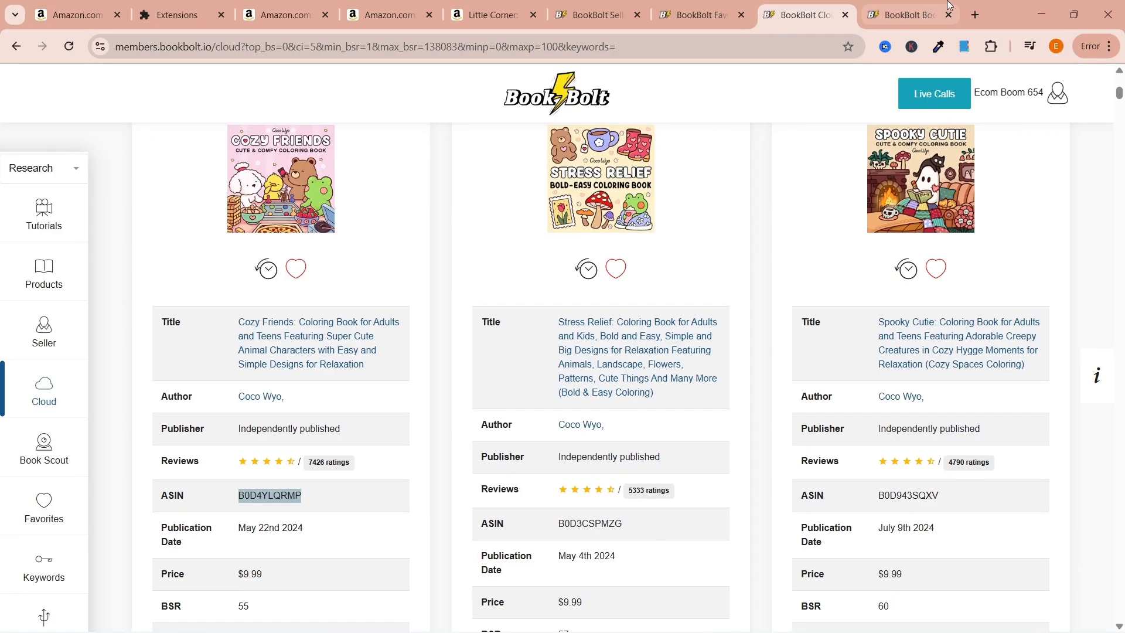
click(914, 5)
click(236, 329)
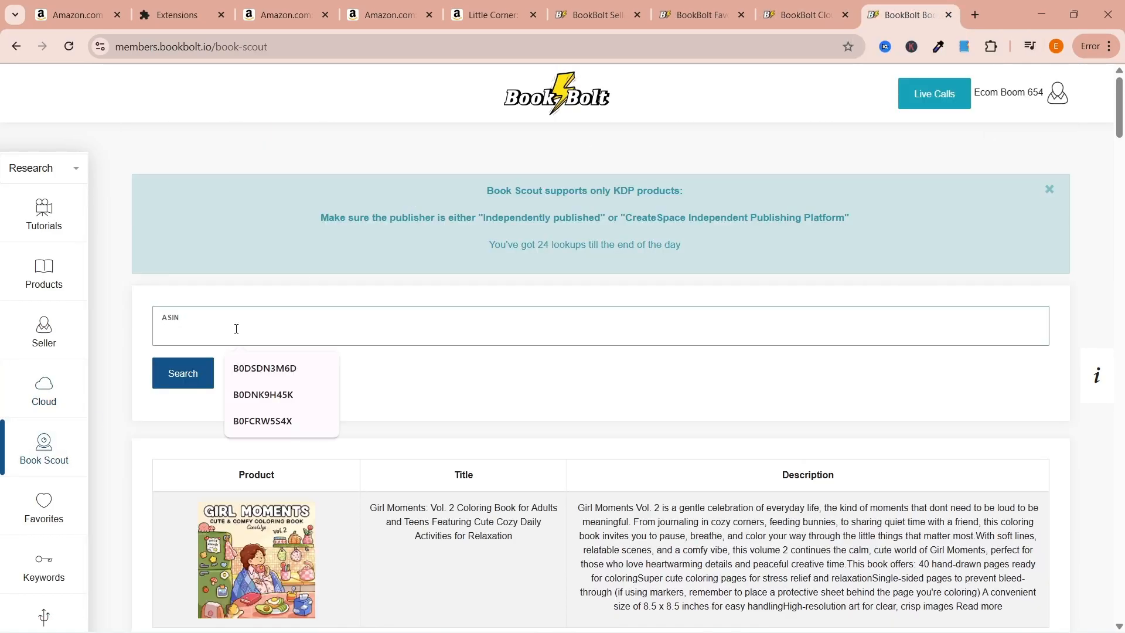
click(178, 379)
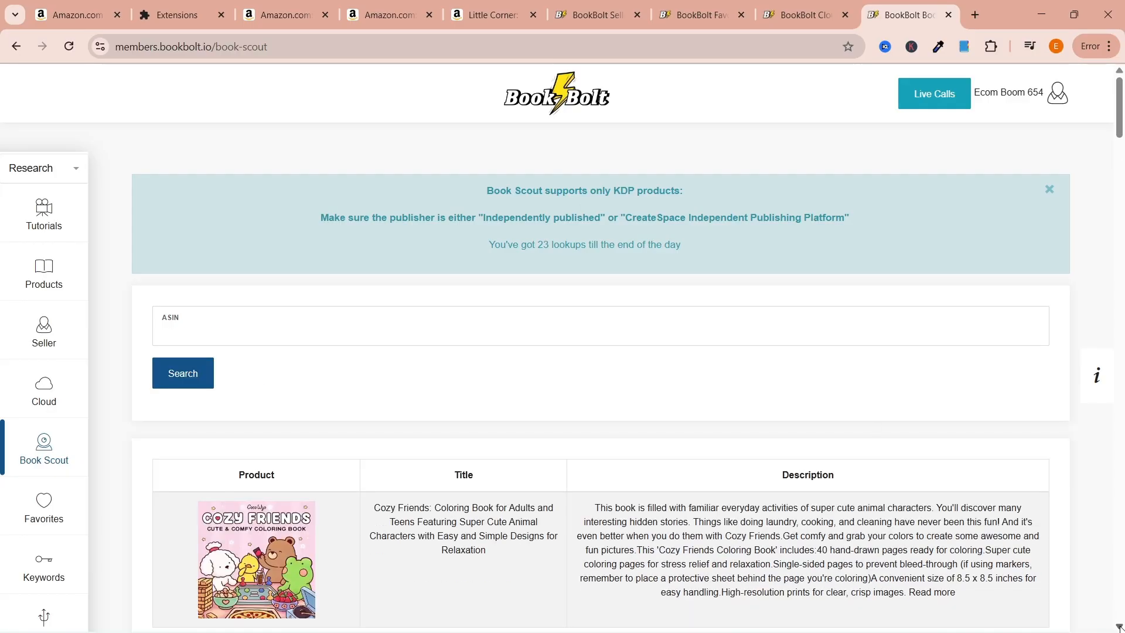
Examine the Cozy Friends keyword table in Book Scout, including rank, total items count and search volume
scroll(1119, 627, down, 3)
scroll(330, 311, down, 1)
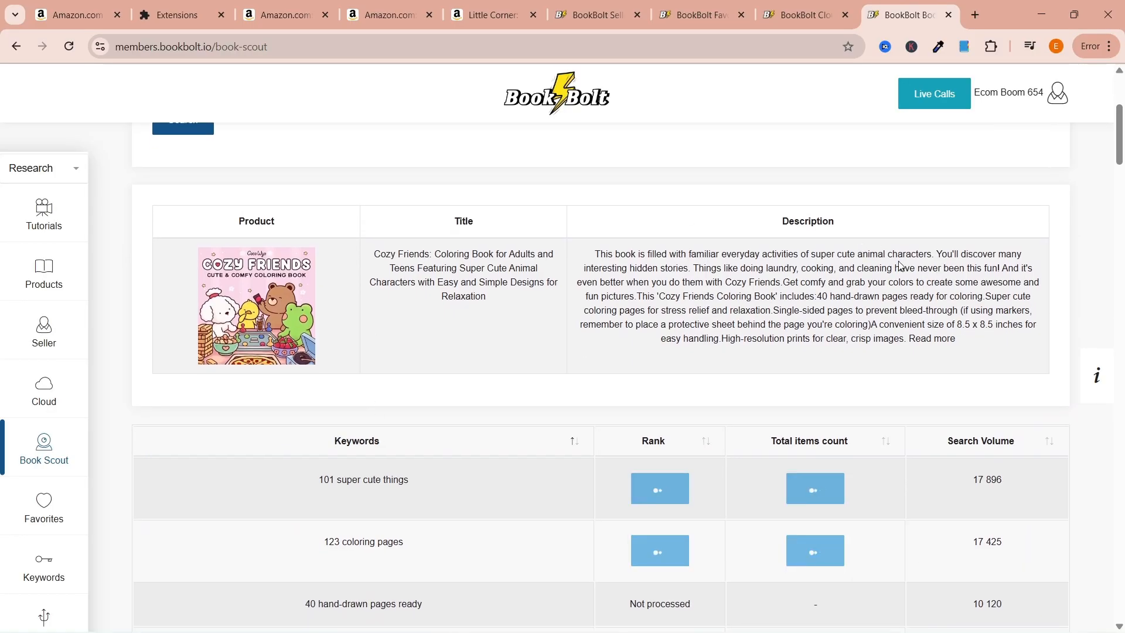
scroll(1118, 625, down, 2)
scroll(1118, 625, down, 1)
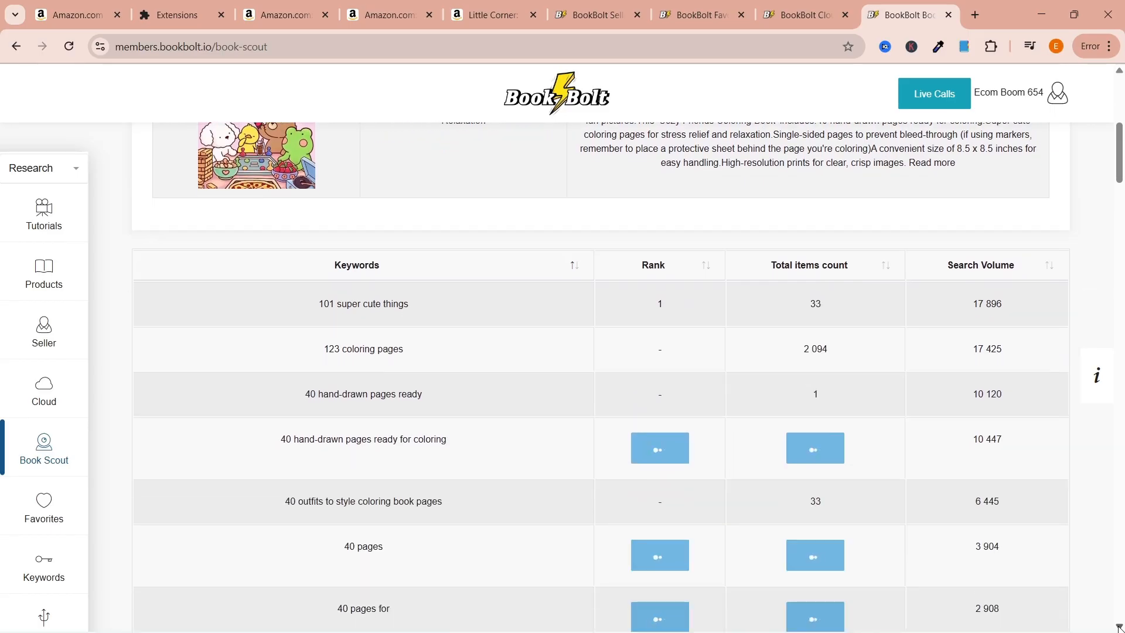
scroll(1079, 270, up, 2)
scroll(1078, 269, down, 3)
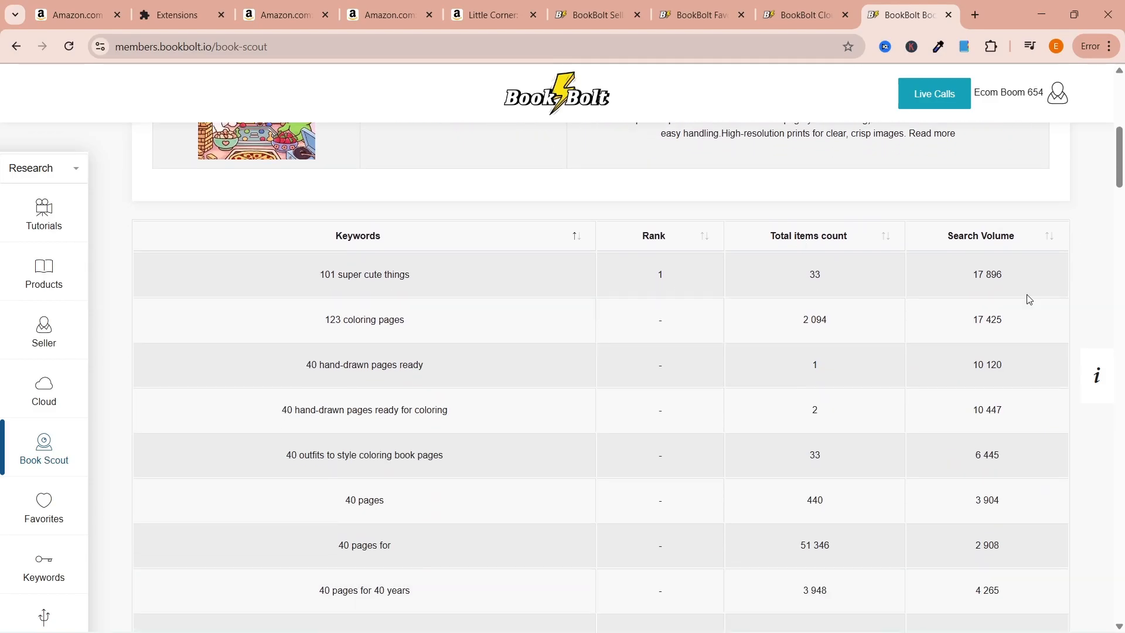
scroll(1029, 299, down, 2)
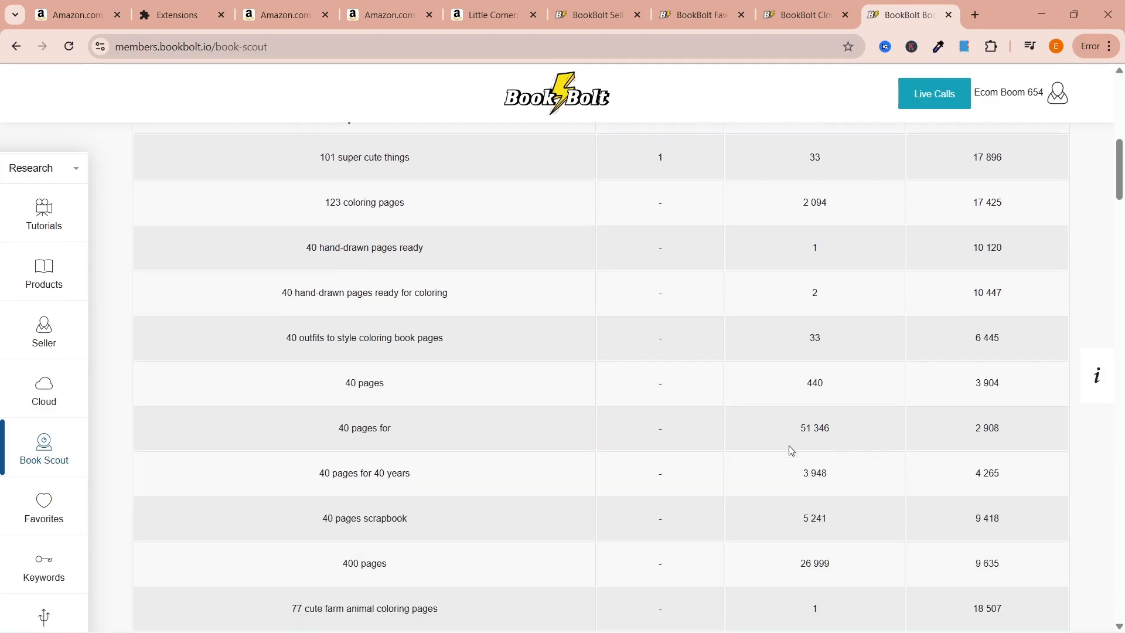
scroll(990, 595, down, 4)
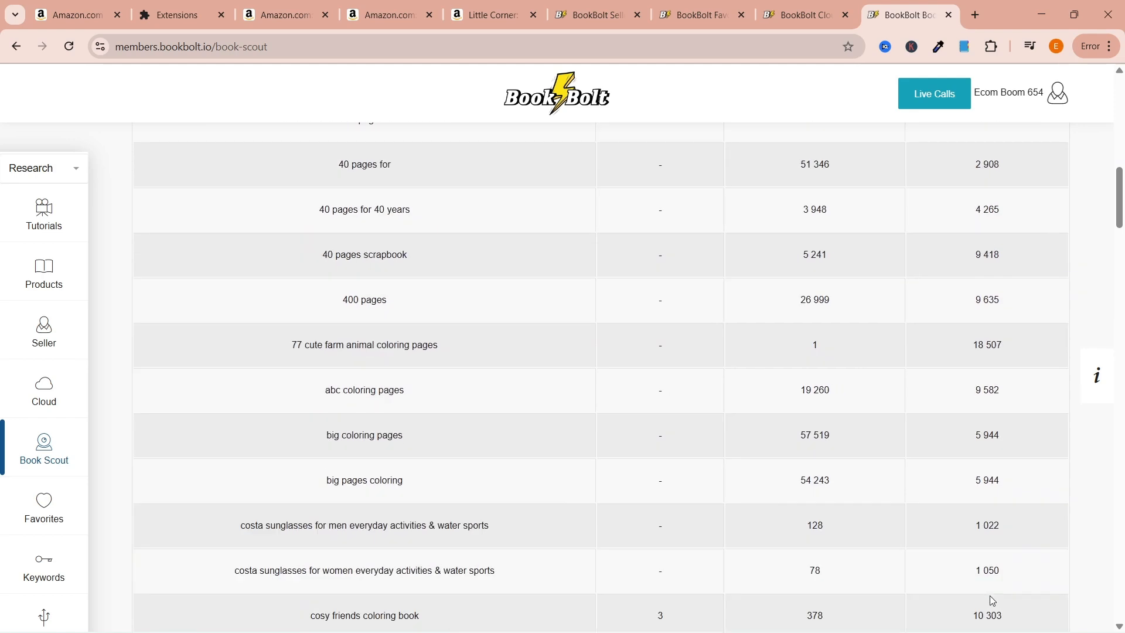
scroll(994, 601, down, 1)
scroll(994, 600, down, 2)
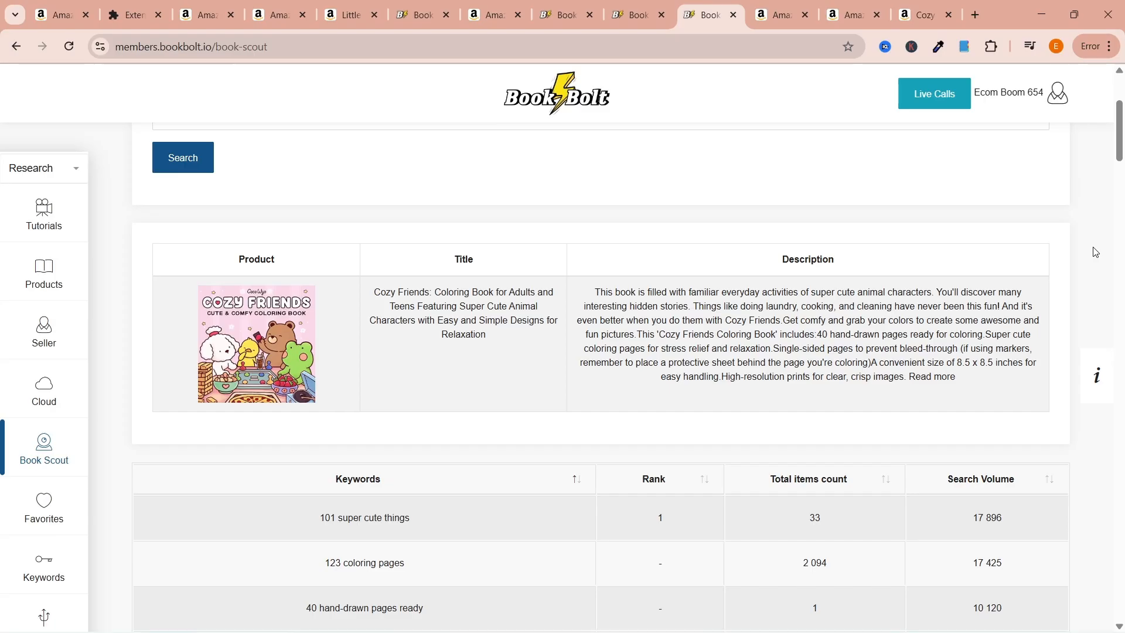
scroll(1098, 254, down, 1)
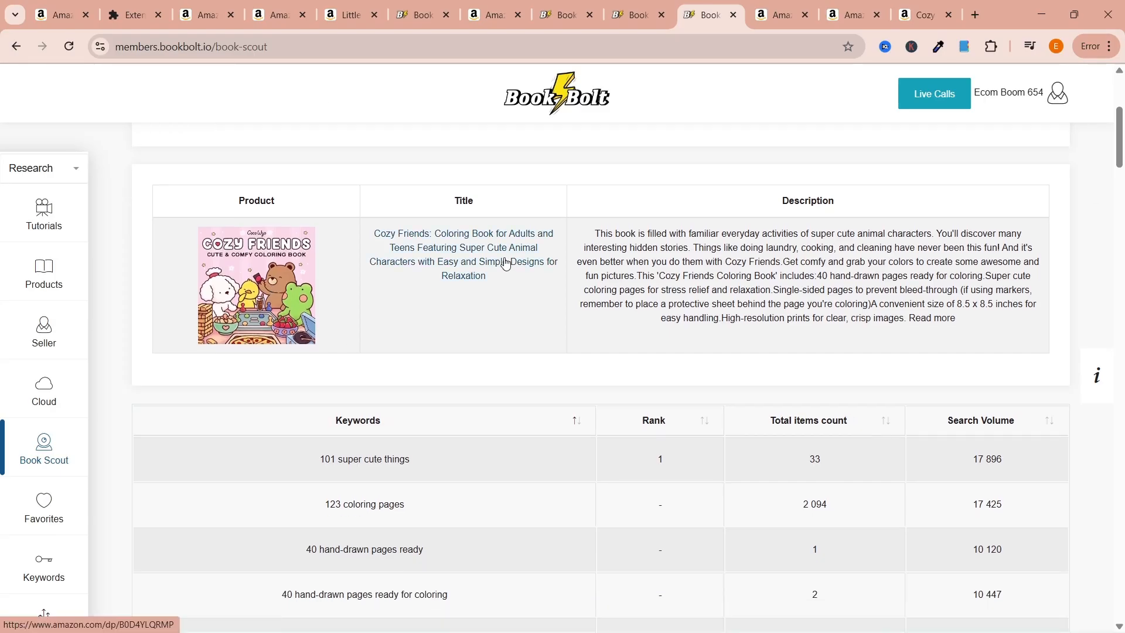
Open the Cozy Friends listing on Amazon, view its colored and line-art sample images, and close the image viewer
click(472, 256)
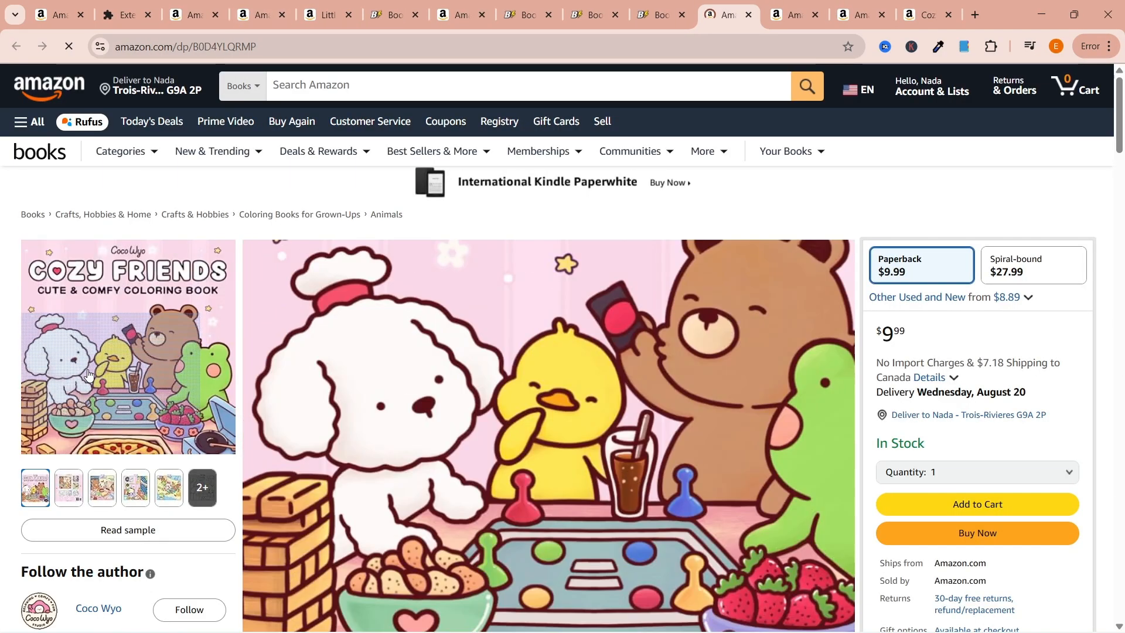
click(71, 369)
click(969, 266)
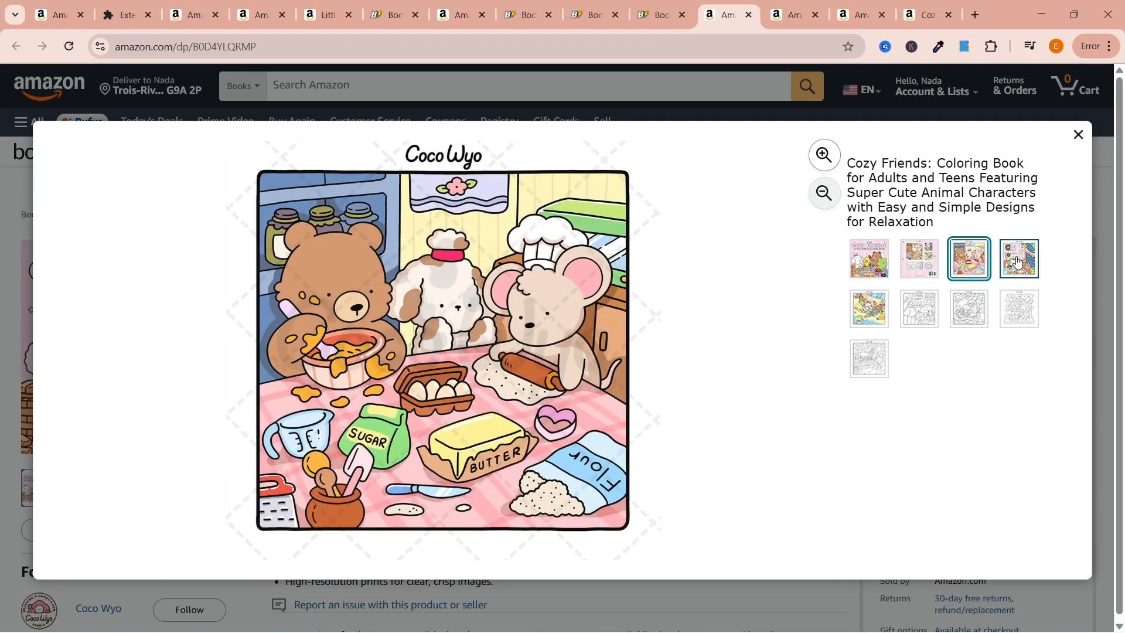
click(1019, 264)
click(871, 312)
click(919, 317)
click(969, 308)
click(1019, 308)
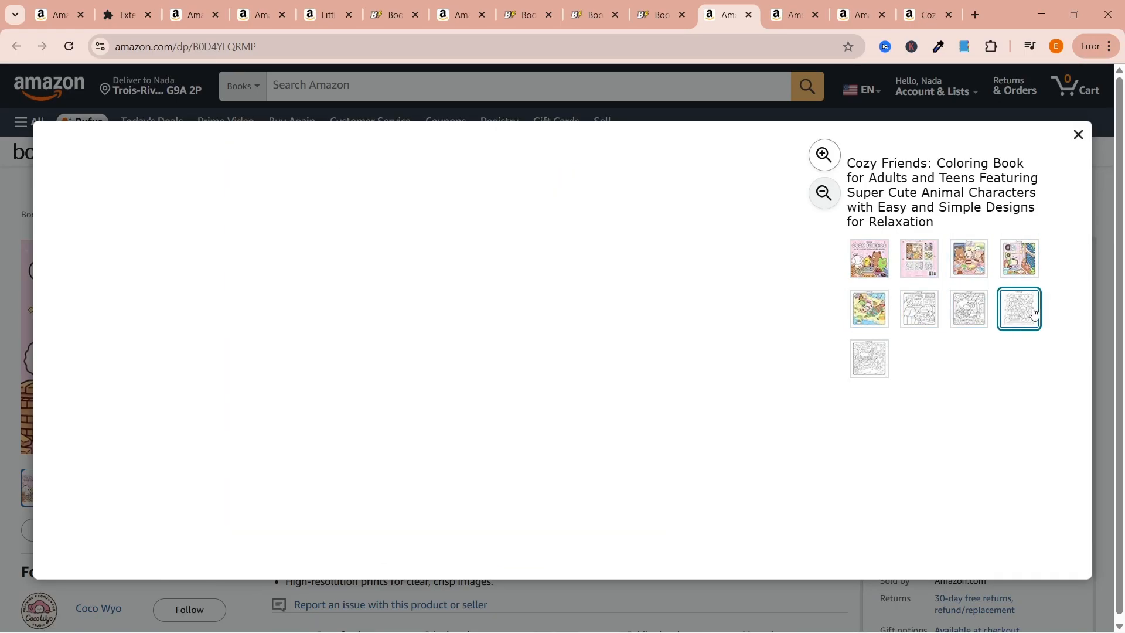
click(869, 359)
click(1078, 135)
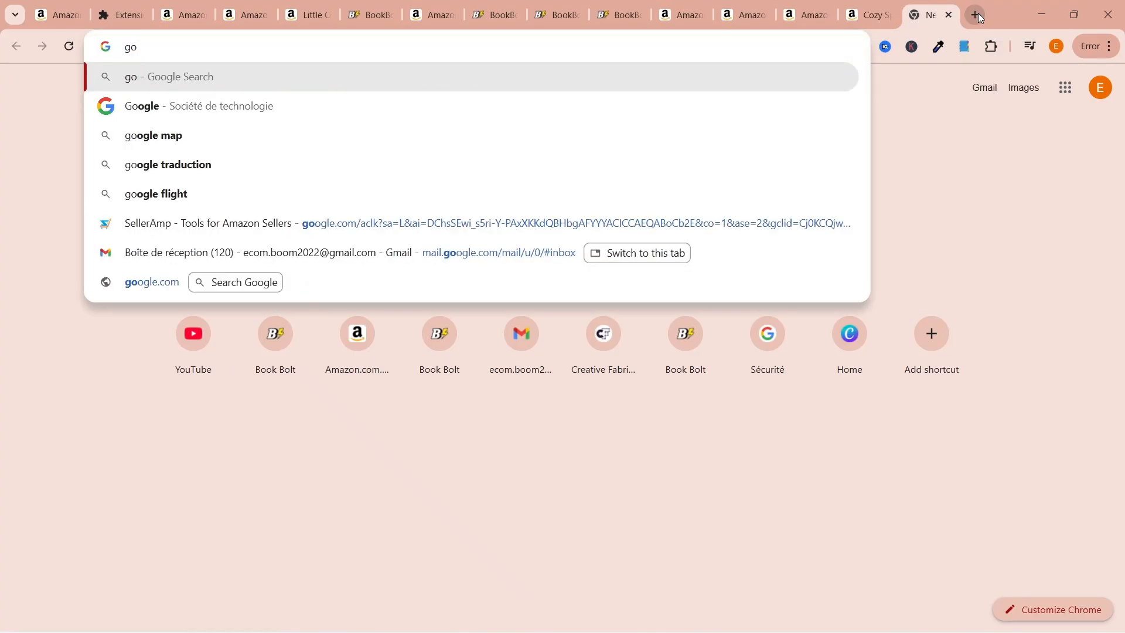
Search google.com for "creative fabrica" and open the Creative Fabrica website from the results
text(ogle.com)
key(Return)
text(crea)
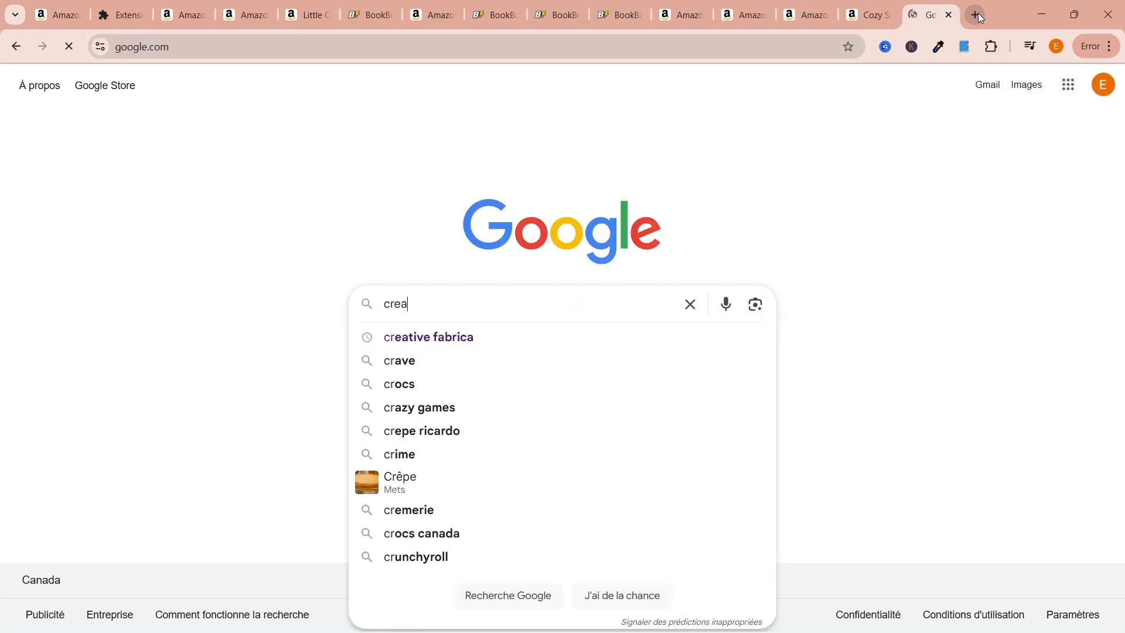
text(tive fabrica)
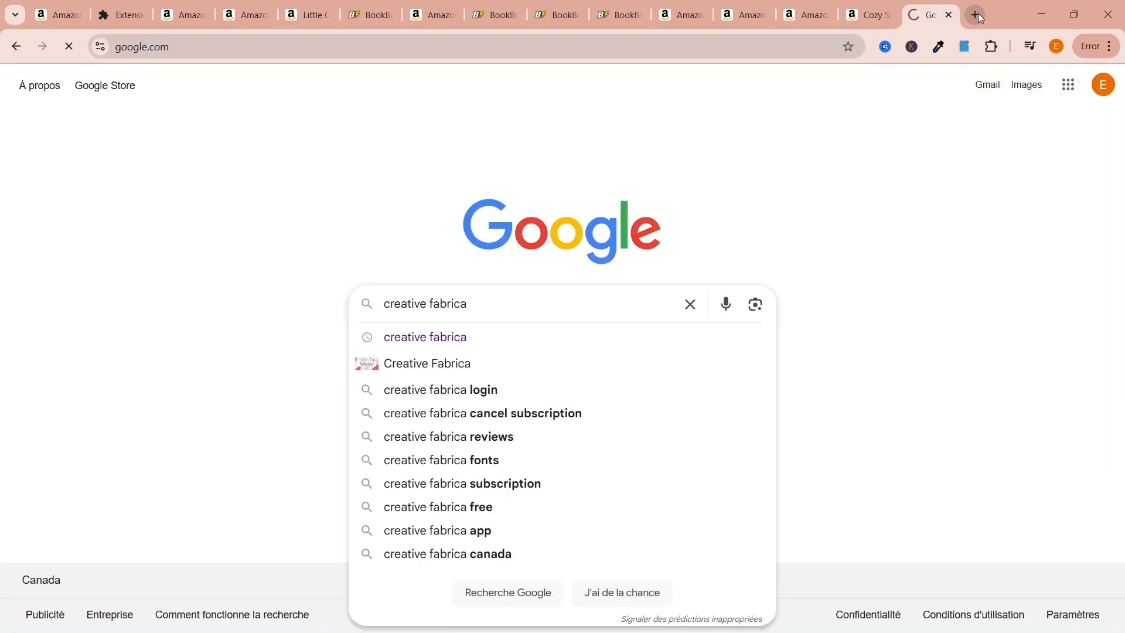
key(Return)
scroll(1038, 240, down, 5)
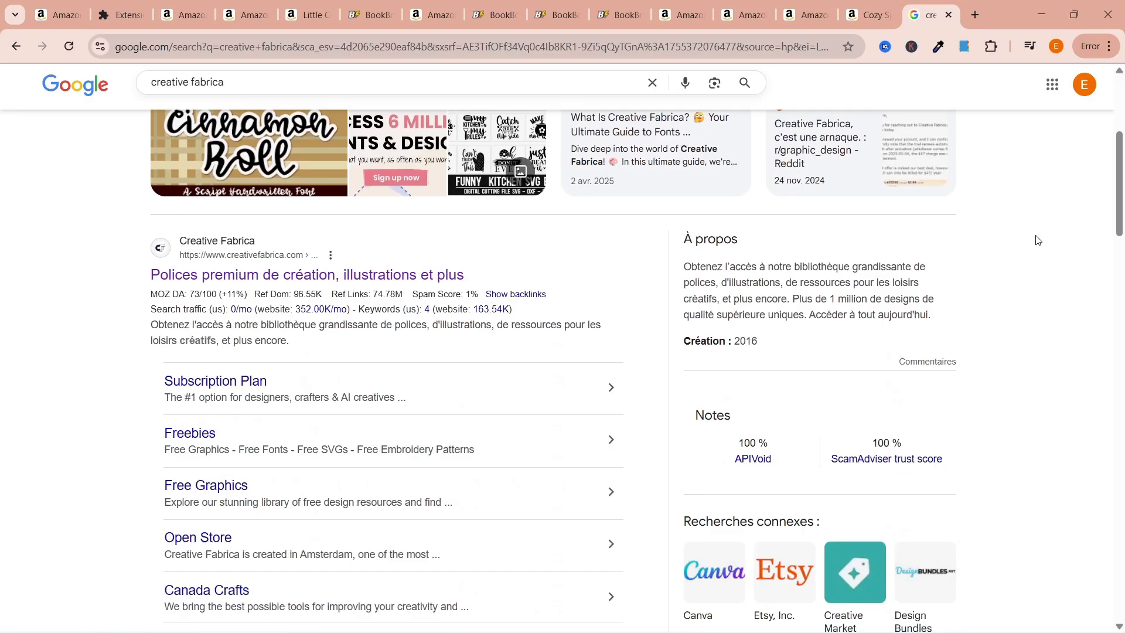
click(352, 245)
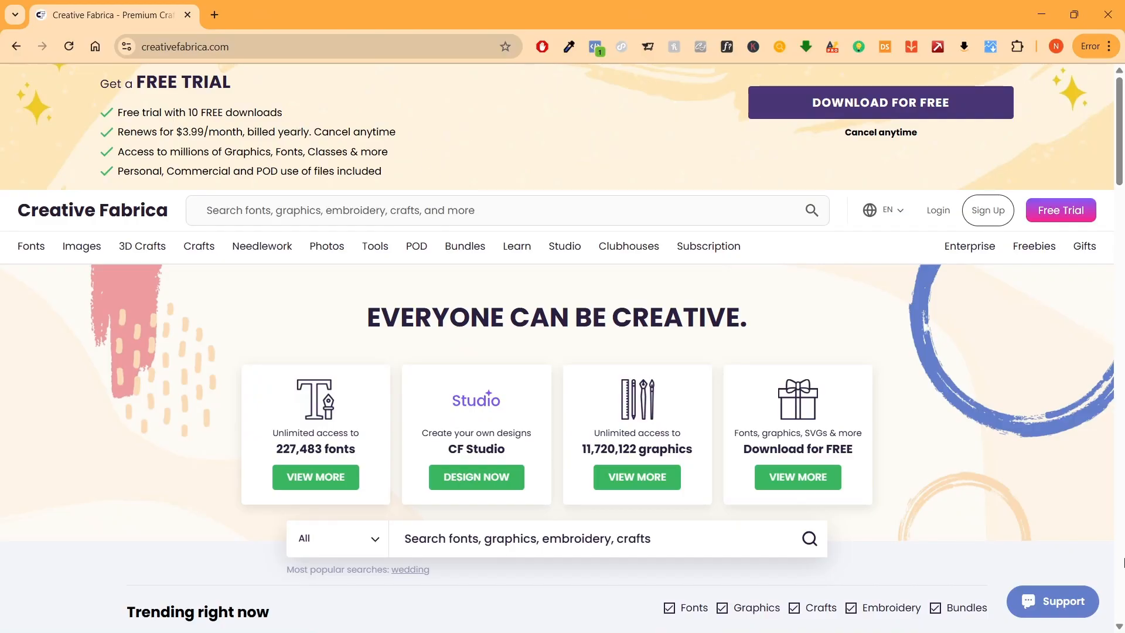
Browse the Creative Fabrica homepage and its Trending right now designs, fonts and bundles
scroll(1119, 626, down, 1)
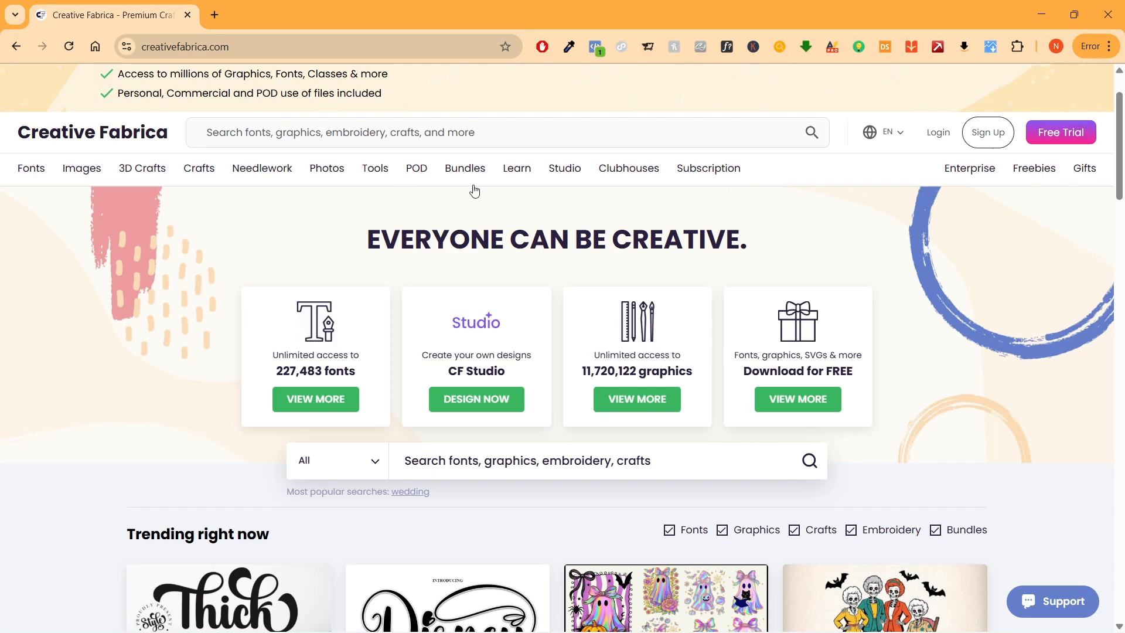
scroll(1119, 626, down, 2)
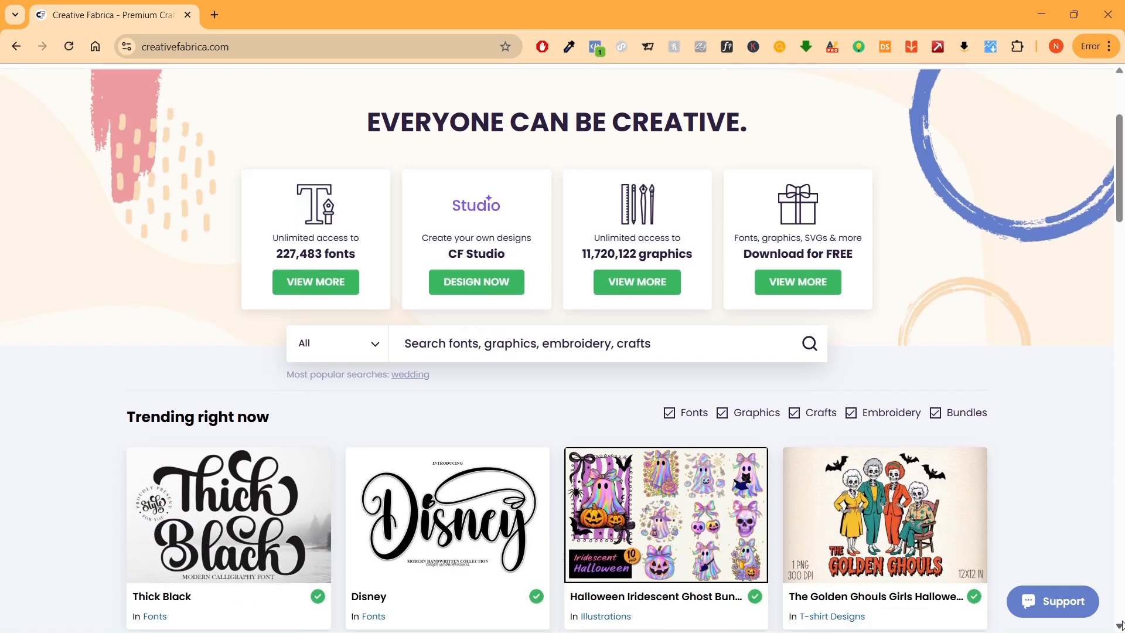
scroll(1119, 626, down, 10)
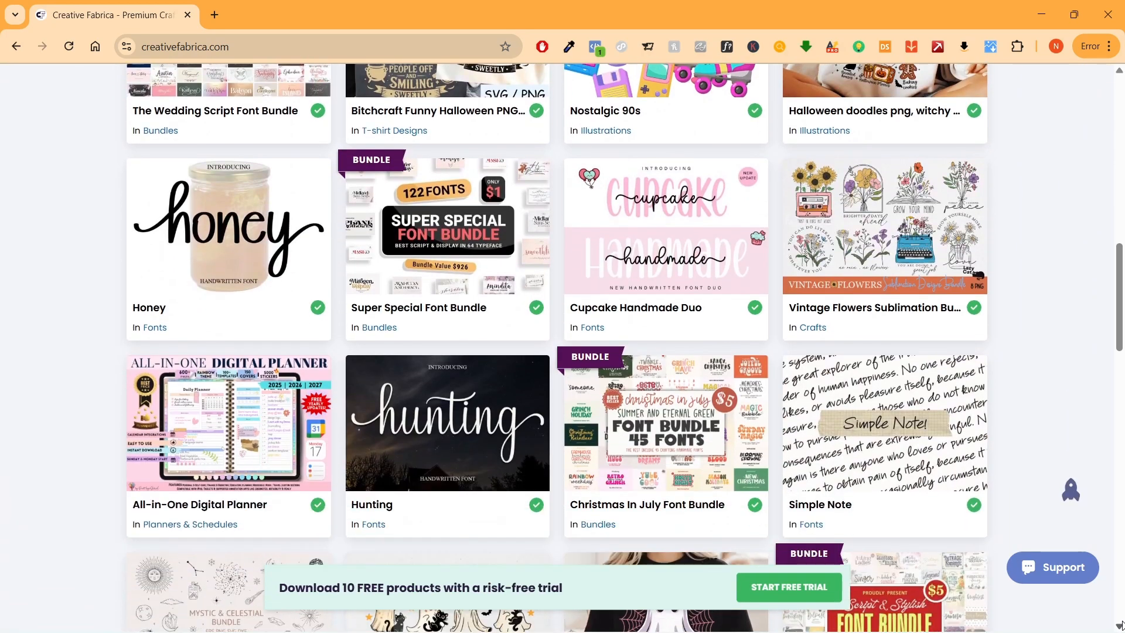
scroll(1119, 626, down, 13)
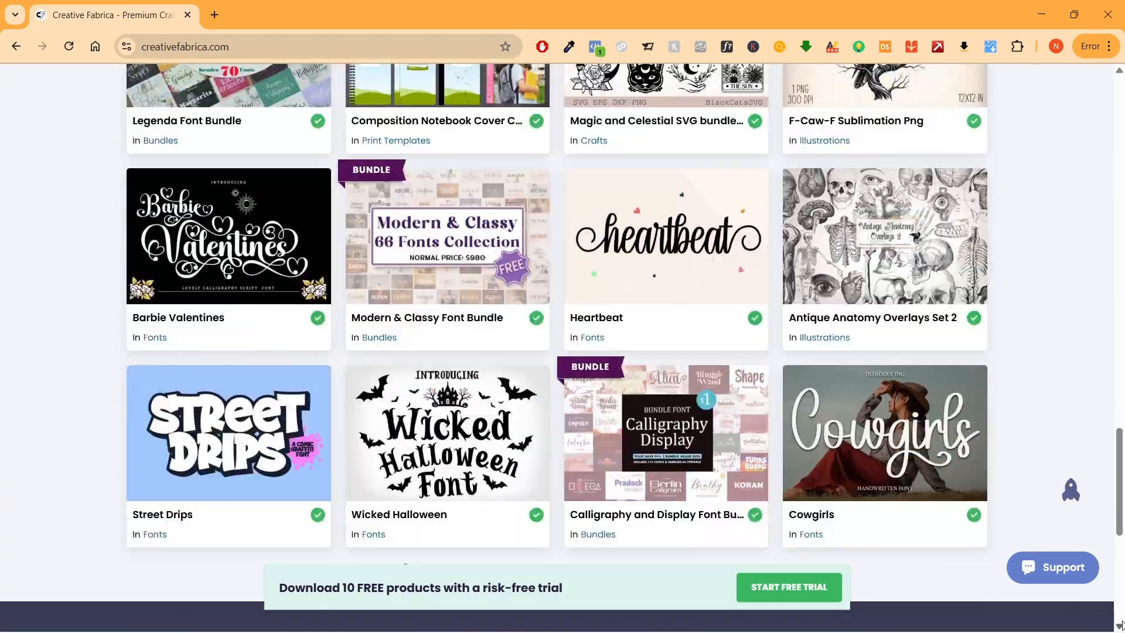
scroll(1119, 625, down, 8)
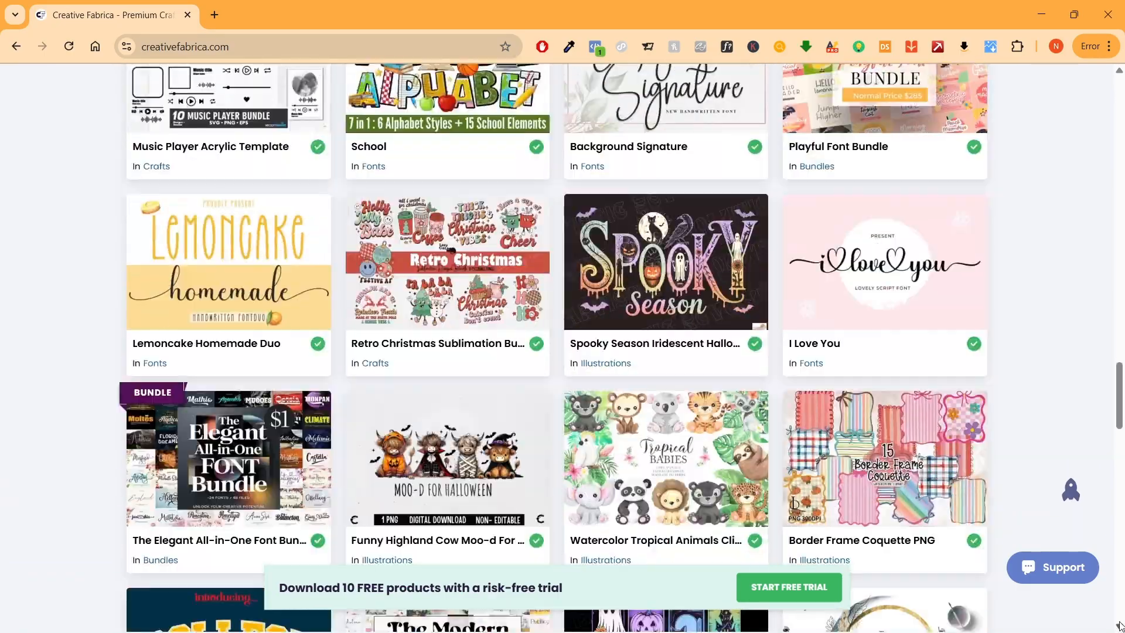
scroll(1119, 626, down, 15)
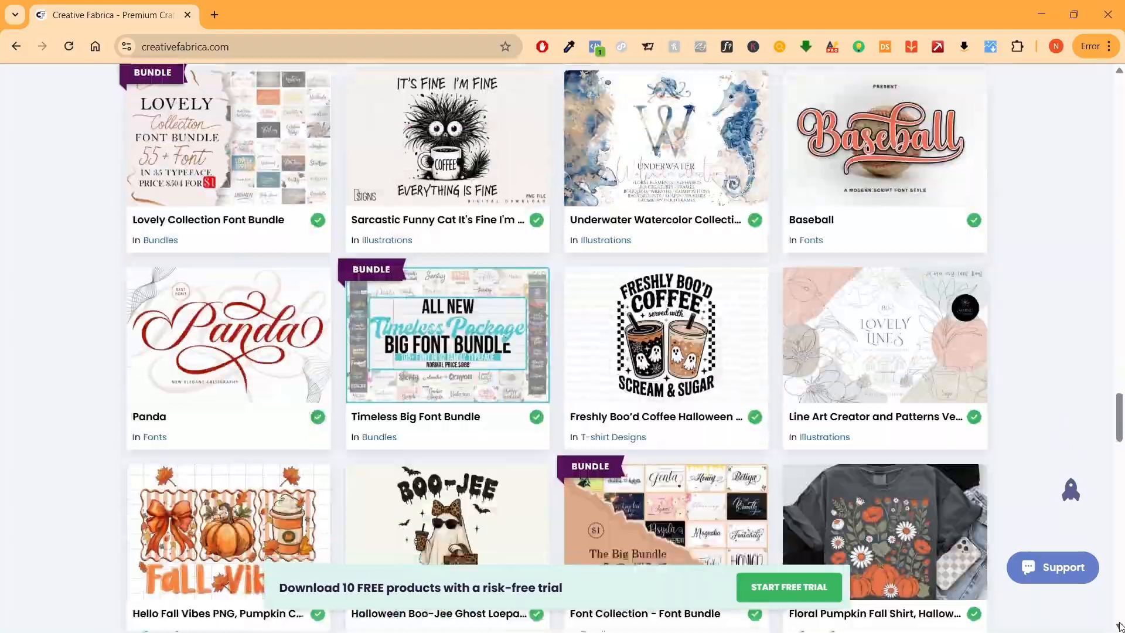
scroll(1119, 626, down, 20)
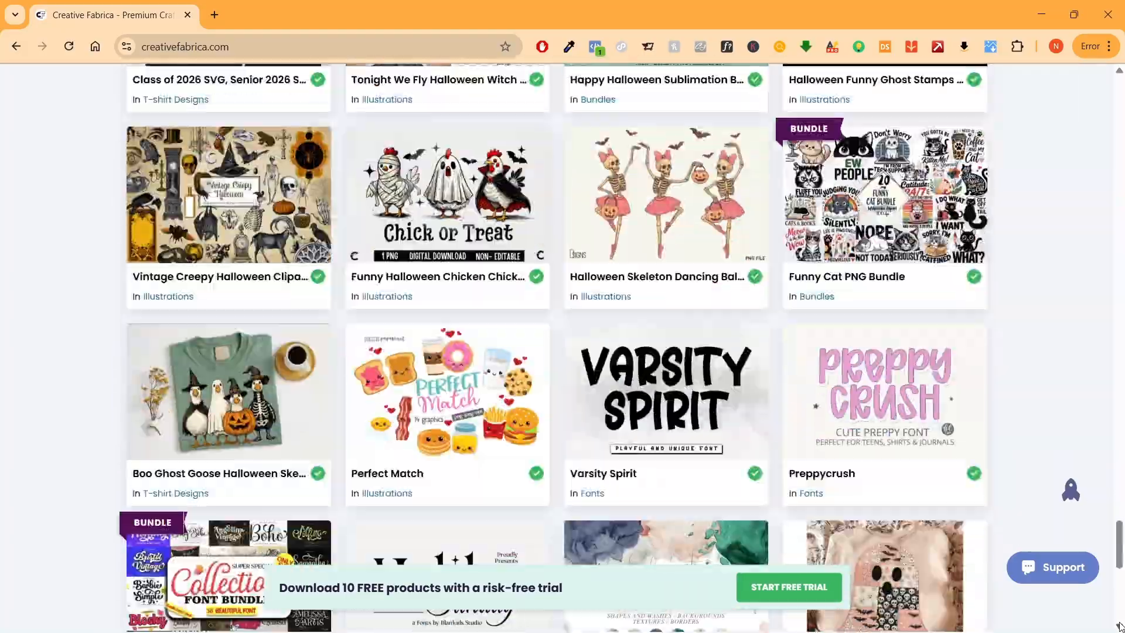
scroll(1119, 626, down, 12)
scroll(1117, 612, down, 20)
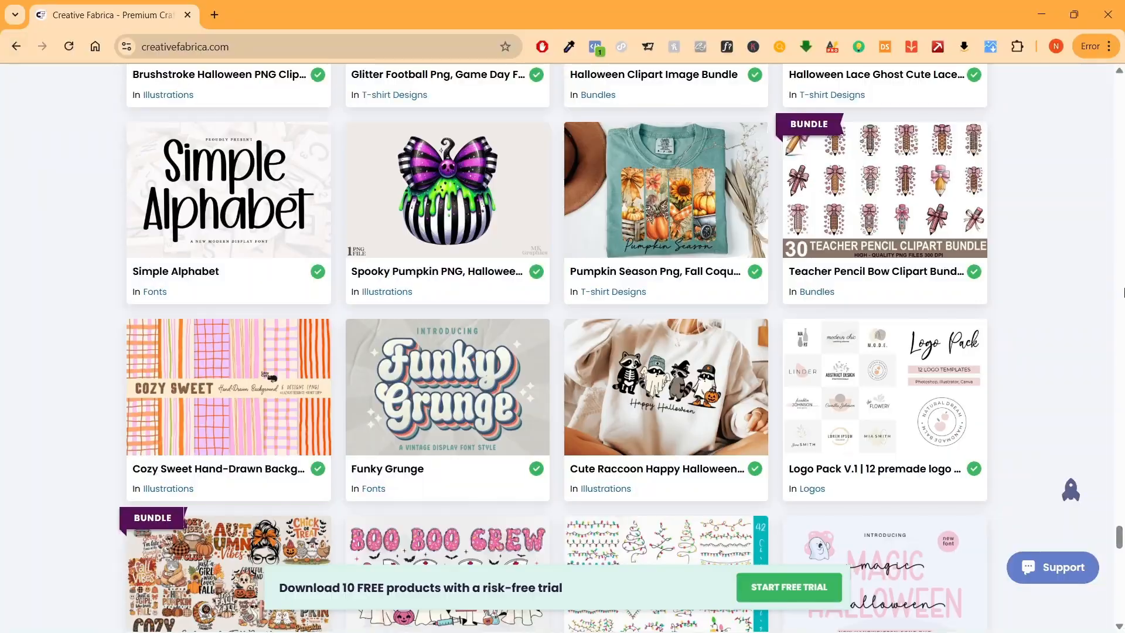
View the All Access free trial offer, dismiss the account registration form, and return to the shop
drag(1120, 538, 1119, 93)
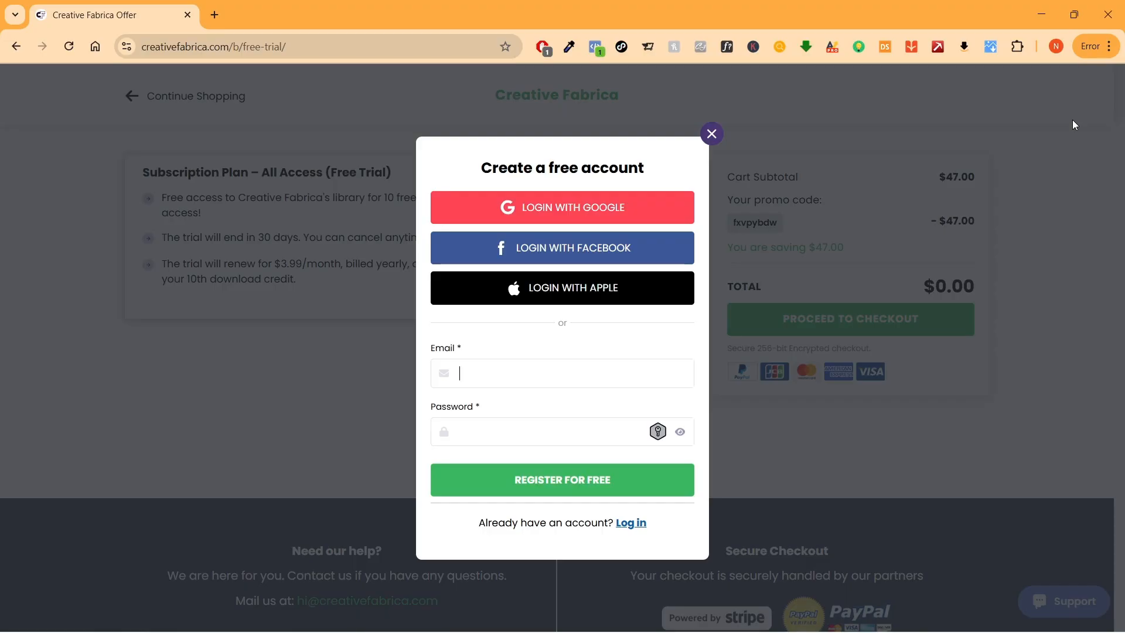
click(712, 134)
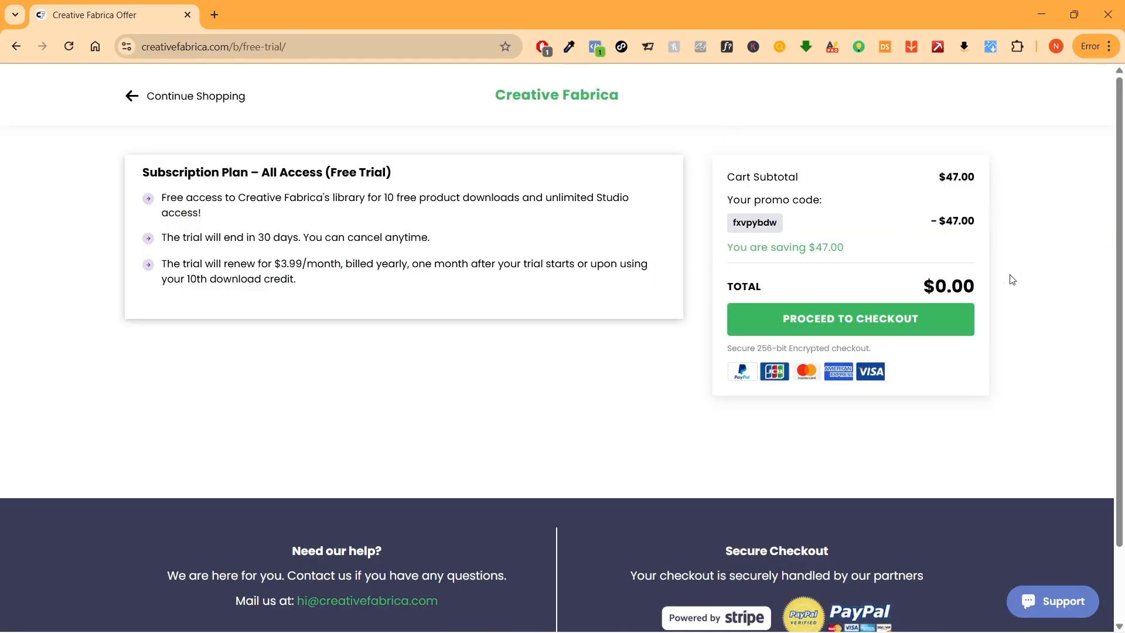
click(168, 95)
Search Creative Fabrica for "cozy friends" and browse the resulting coloring page products
click(327, 207)
text(cozy friends)
key(Return)
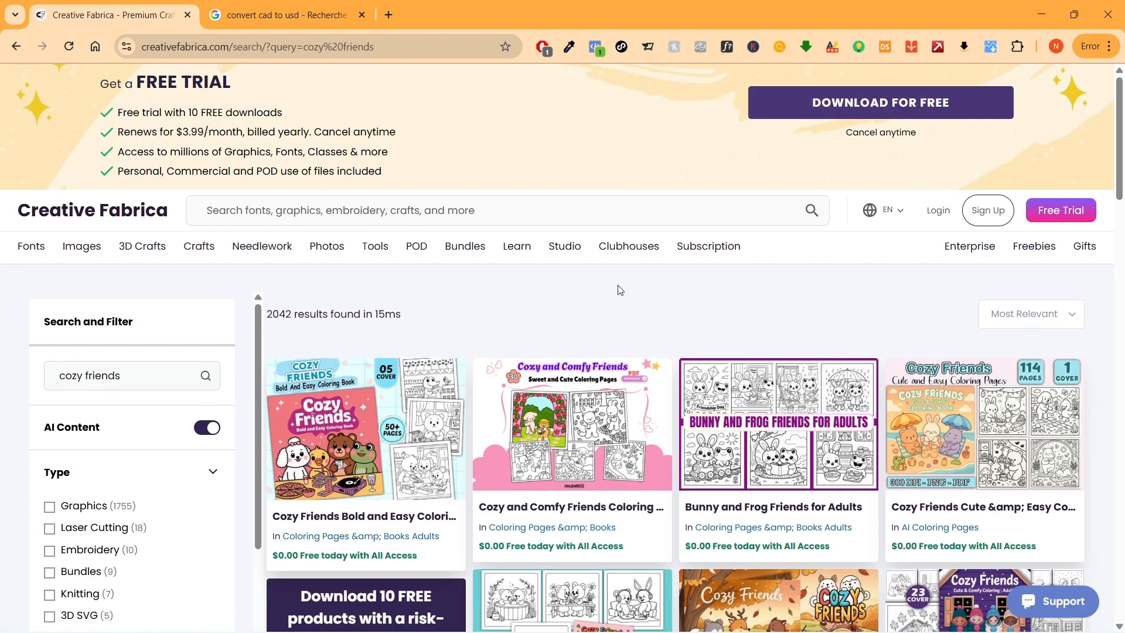
scroll(619, 290, down, 3)
scroll(619, 289, down, 8)
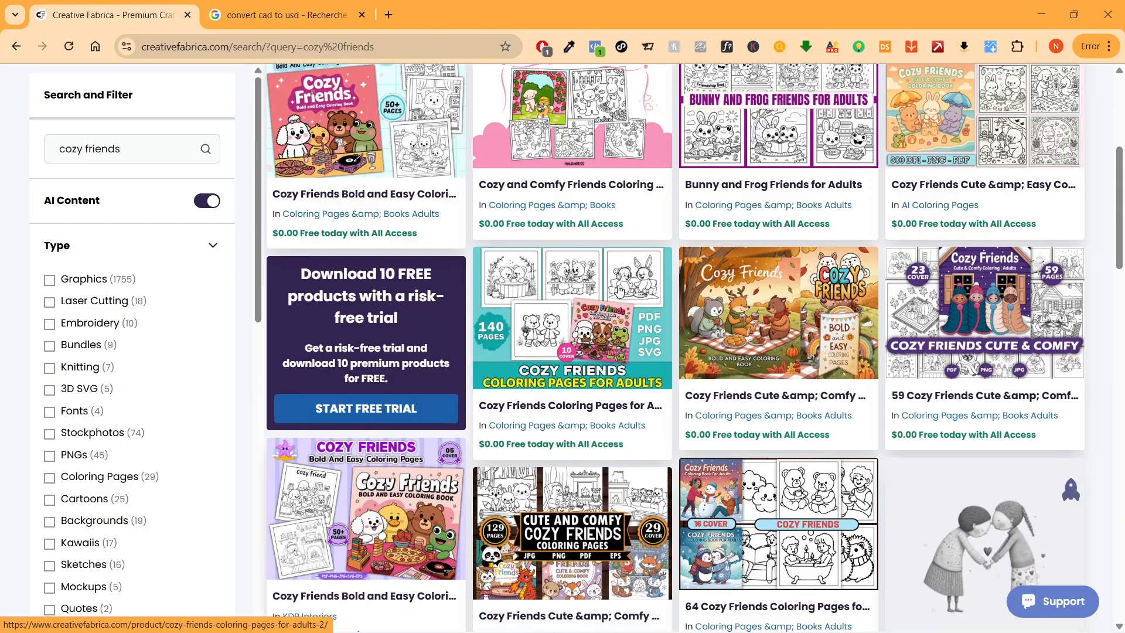
scroll(844, 385, down, 10)
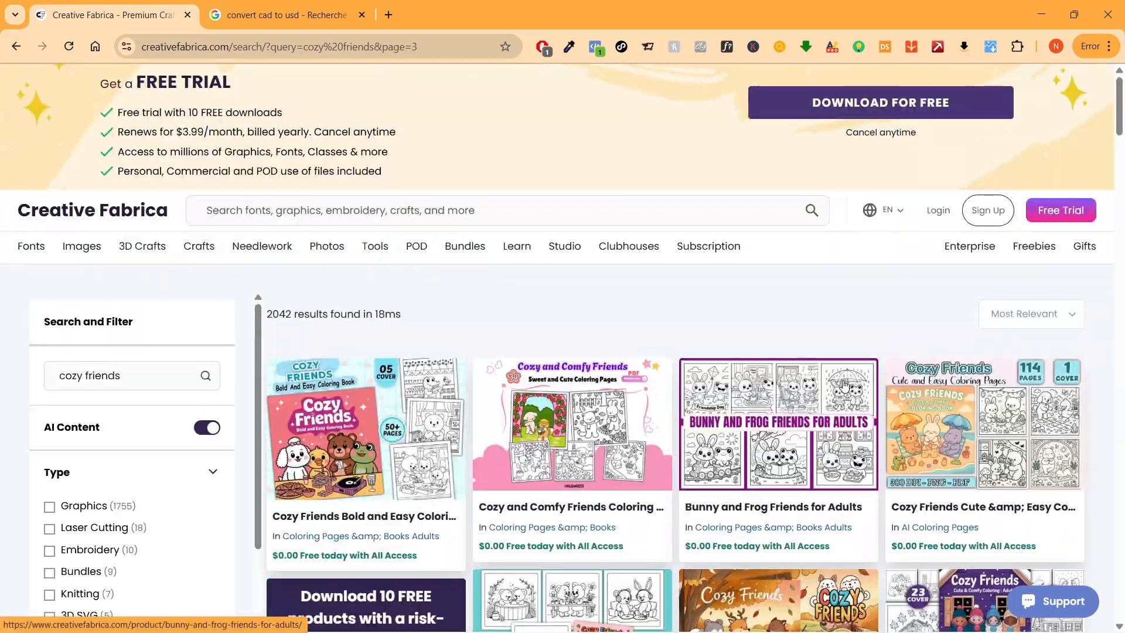
Open the first Cozy Friends Bold and Easy Coloring Book result, review its sample images, description and reviews, and return to the results
click(354, 518)
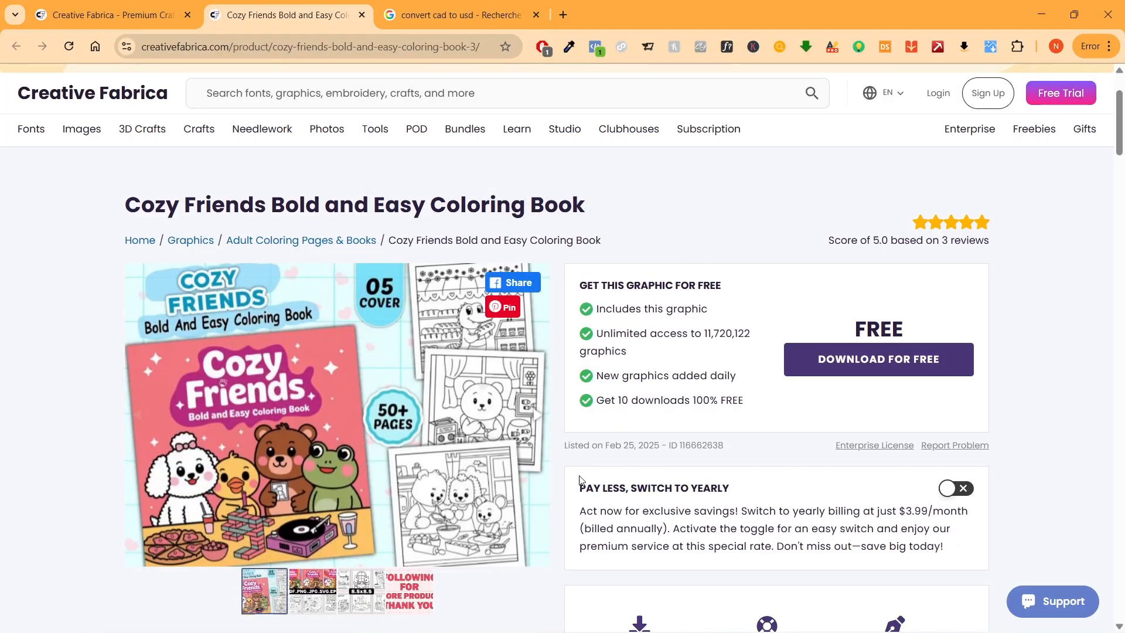
scroll(579, 479, down, 3)
click(361, 463)
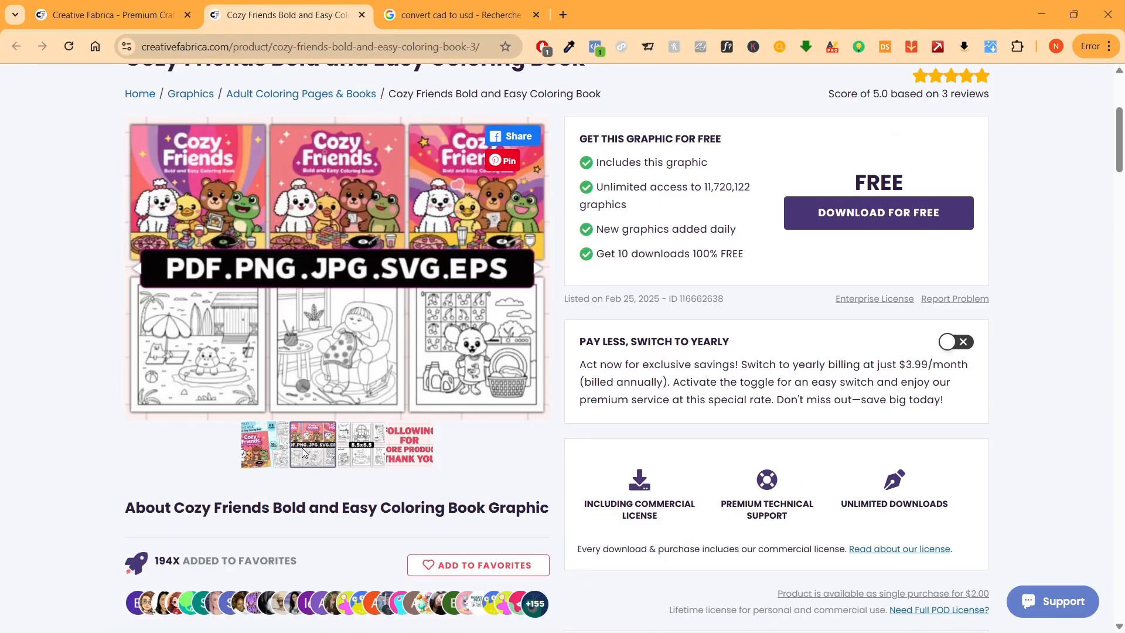
scroll(1056, 410, down, 1)
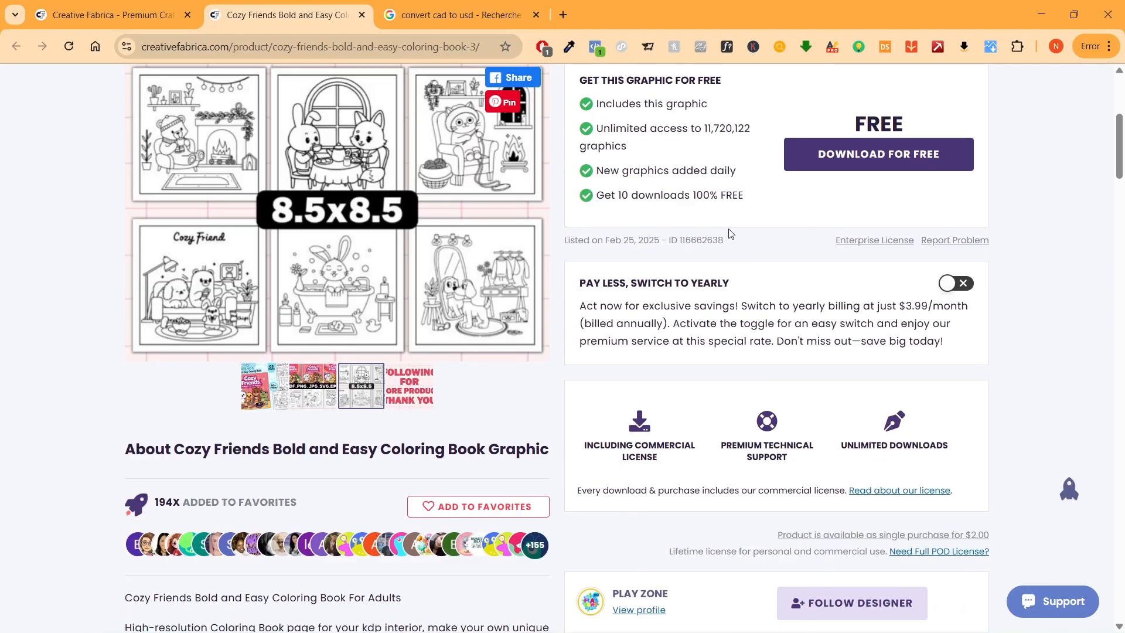
scroll(730, 233, down, 7)
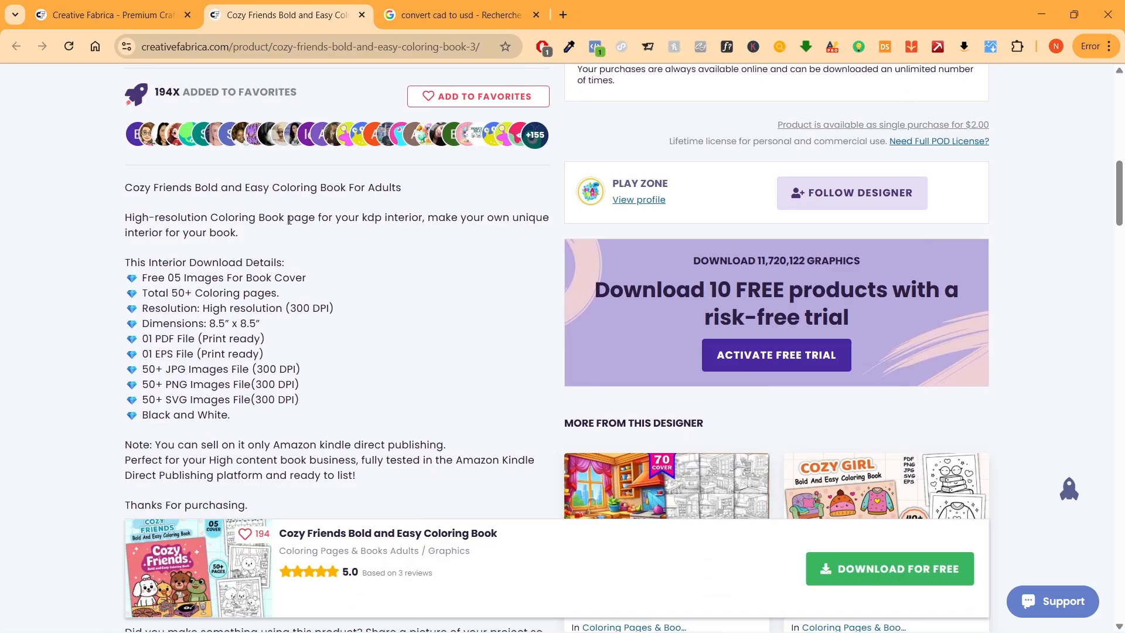
scroll(396, 396, down, 15)
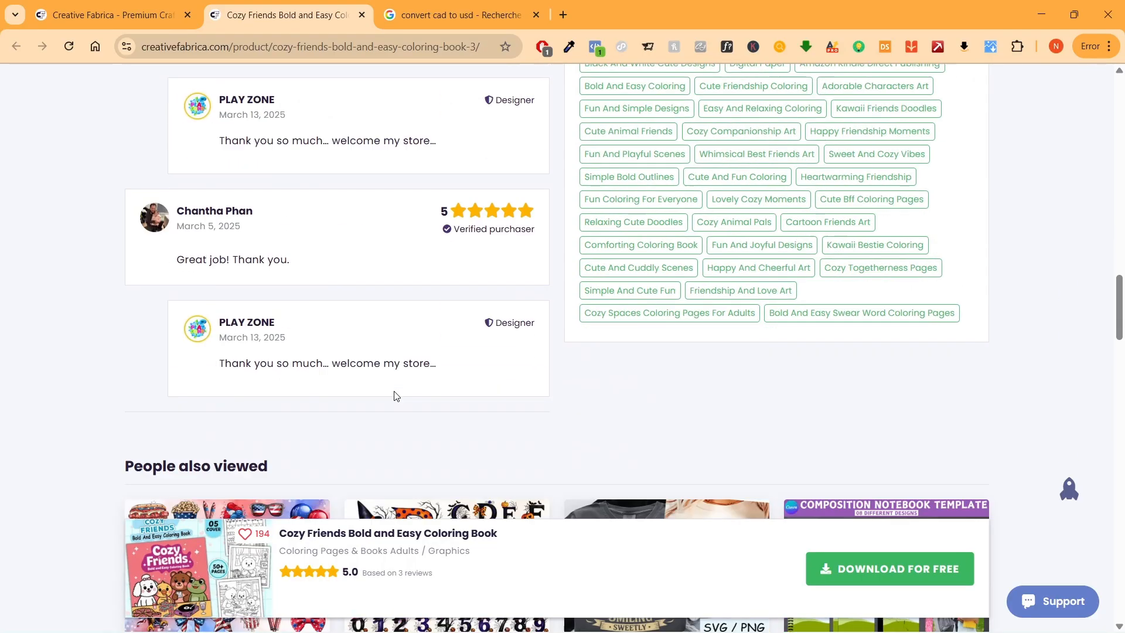
key(Home)
key(ctrl+shift+Tab)
Open the autumn picnic Cozy Friends Cute & Comfy Coloring Pages, review its samples and download details, and return to the results
scroll(673, 288, down, 4)
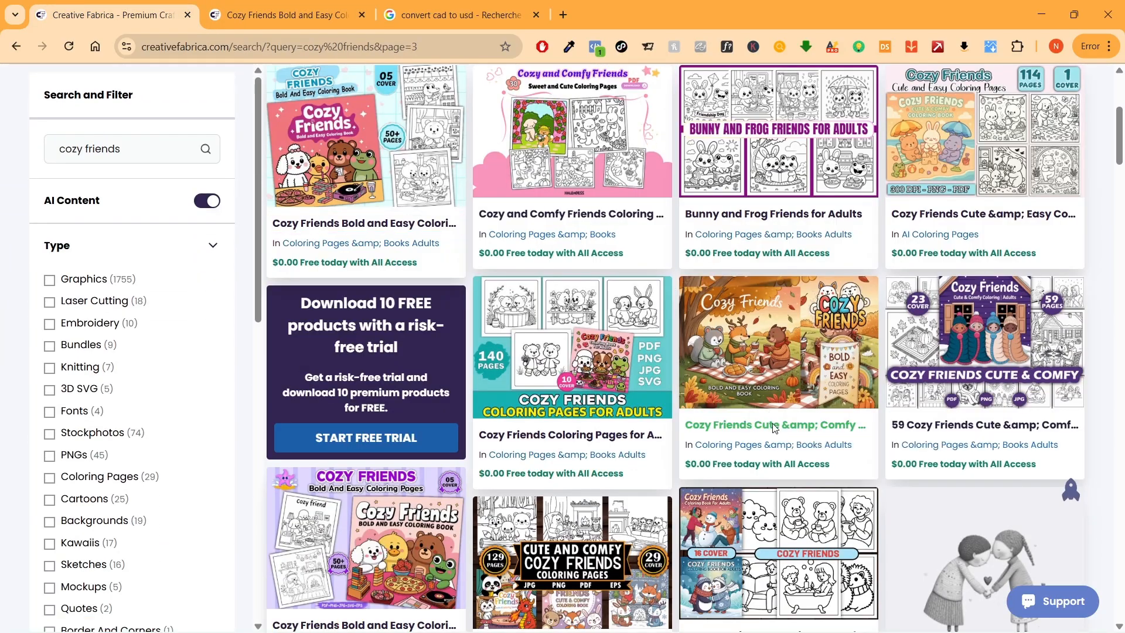
click(774, 428)
scroll(775, 429, down, 3)
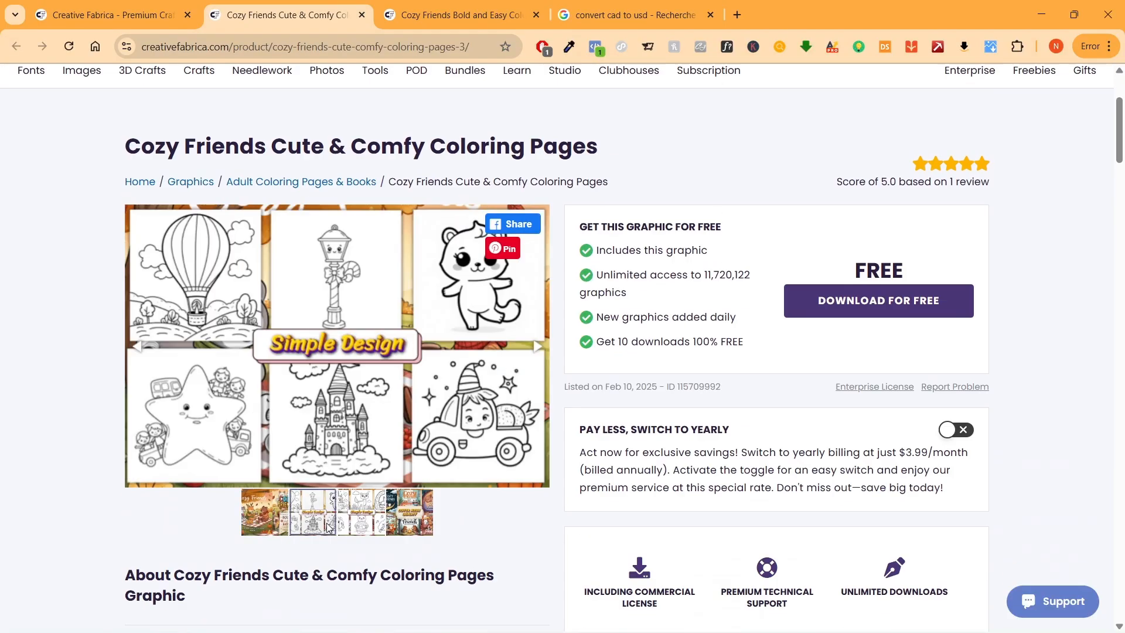
scroll(254, 514, down, 15)
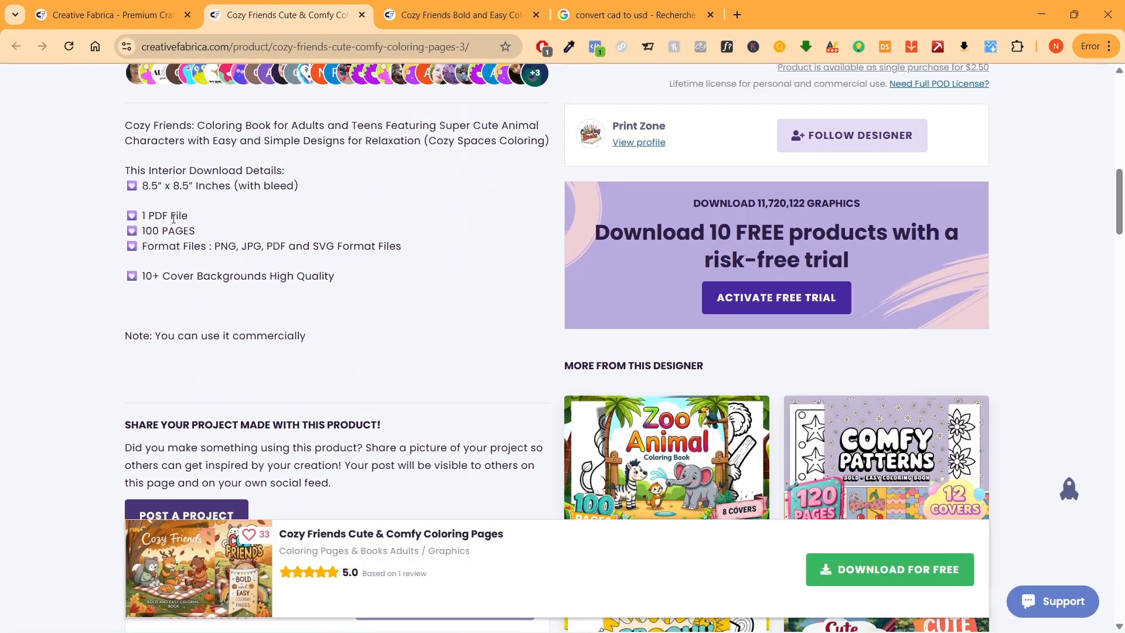
key(Home)
scroll(228, 305, down, 2)
key(ctrl+shift+Tab)
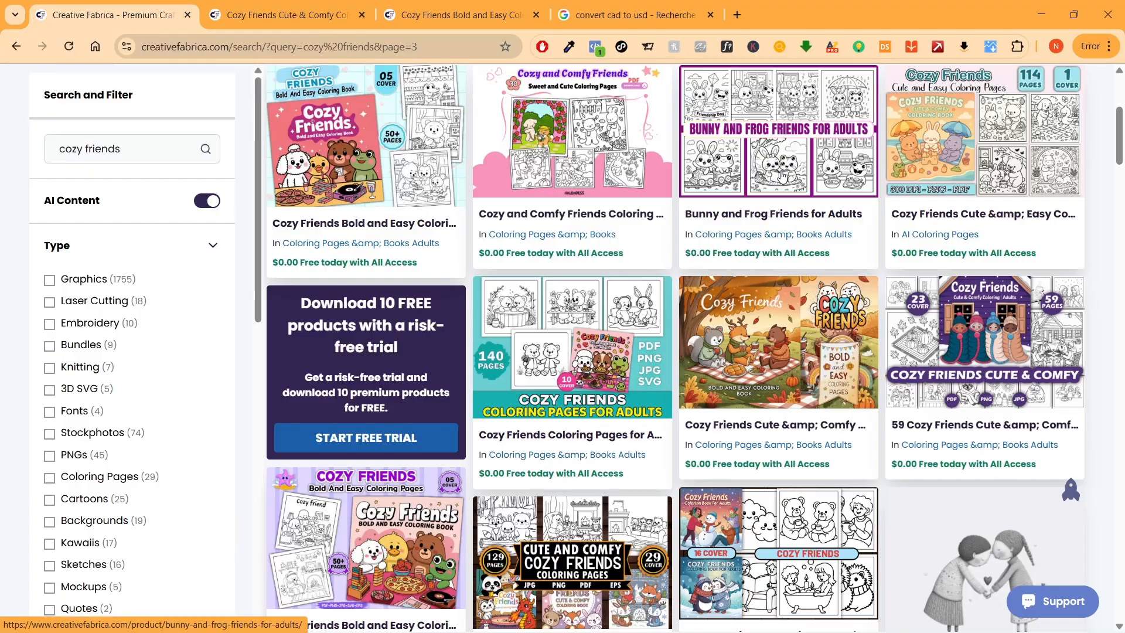
Open the Cozy Friends Cute & Comfy Coloring Pages with the bear cover and examine its reviews and the designer's other products
scroll(783, 175, down, 5)
click(338, 453)
scroll(683, 306, down, 5)
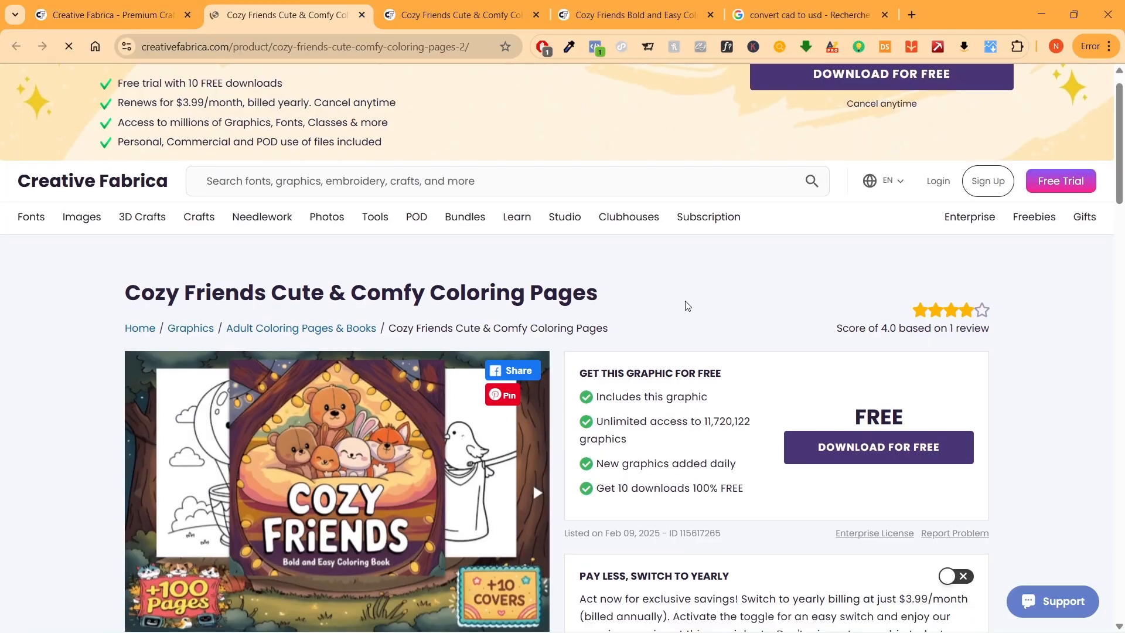
scroll(409, 405, down, 10)
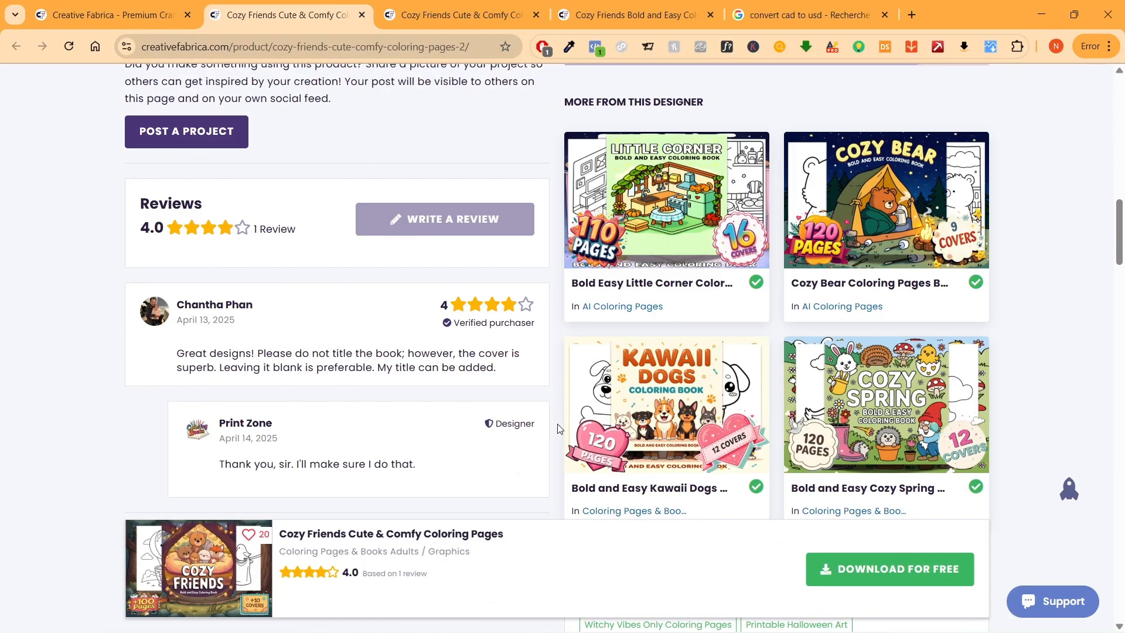
scroll(982, 398, down, 3)
Open the designer's Bold and Easy Cozy Spring Coloring Book in a new tab, view its cover samples, and close both product tabs
right_click(867, 305)
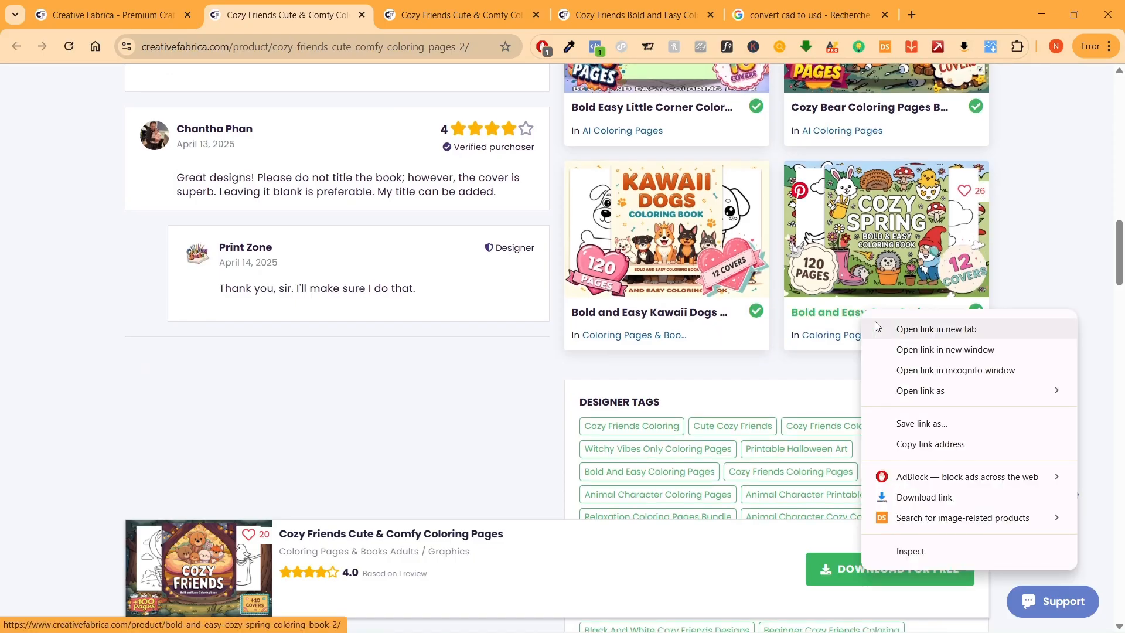
click(875, 322)
scroll(517, 206, up, 15)
key(ctrl+Tab)
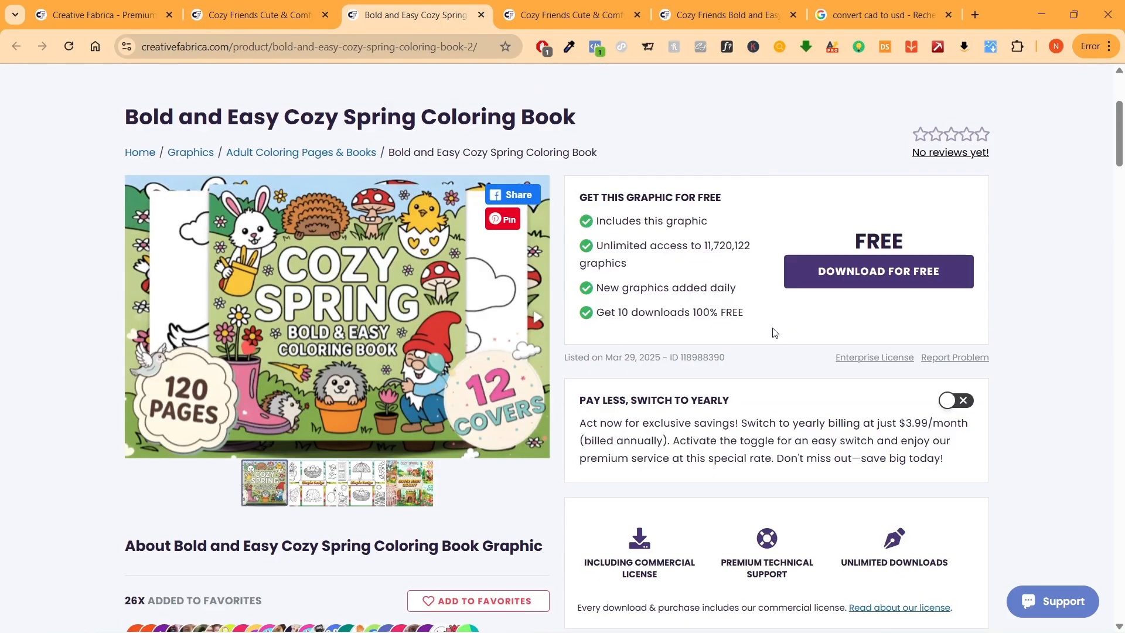
click(409, 498)
scroll(675, 177, down, 4)
scroll(675, 177, up, 8)
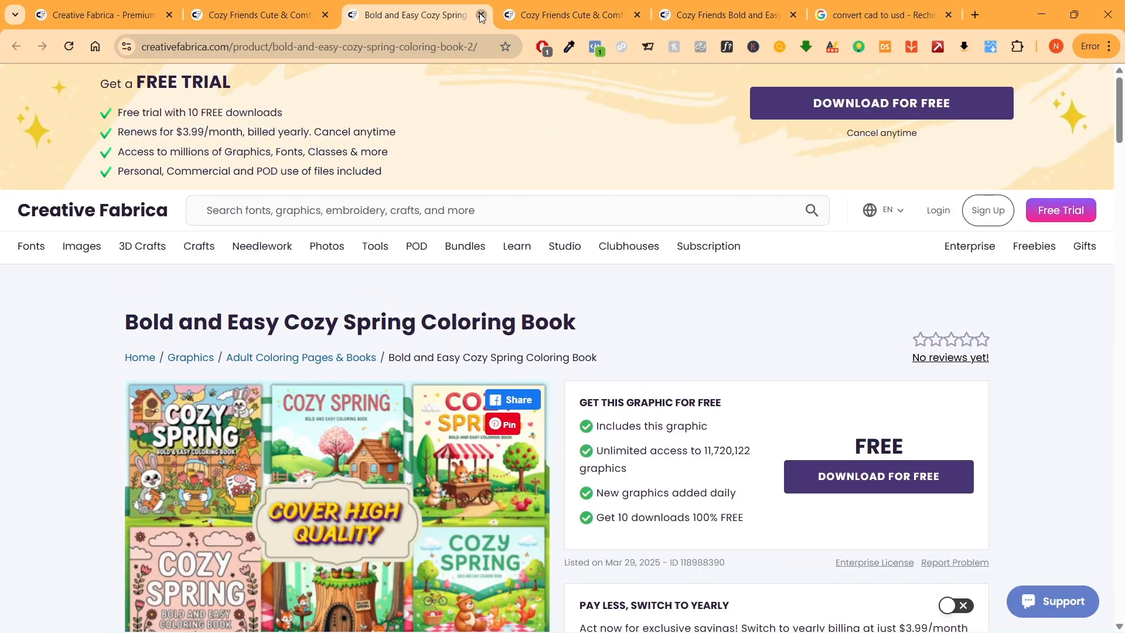
click(481, 15)
scroll(1052, 252, down, 3)
scroll(1052, 252, down, 2)
click(362, 15)
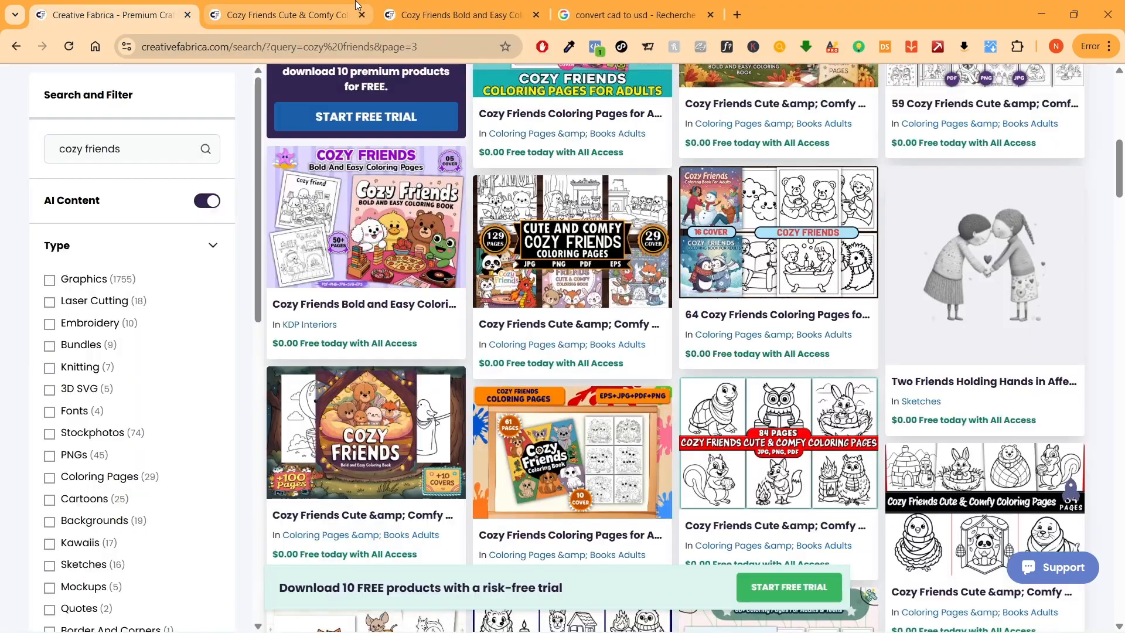
Open the purple Cozy Friends Bold and Easy Coloring Book listed in KDP Interiors and review its product page
click(396, 306)
scroll(727, 386, down, 5)
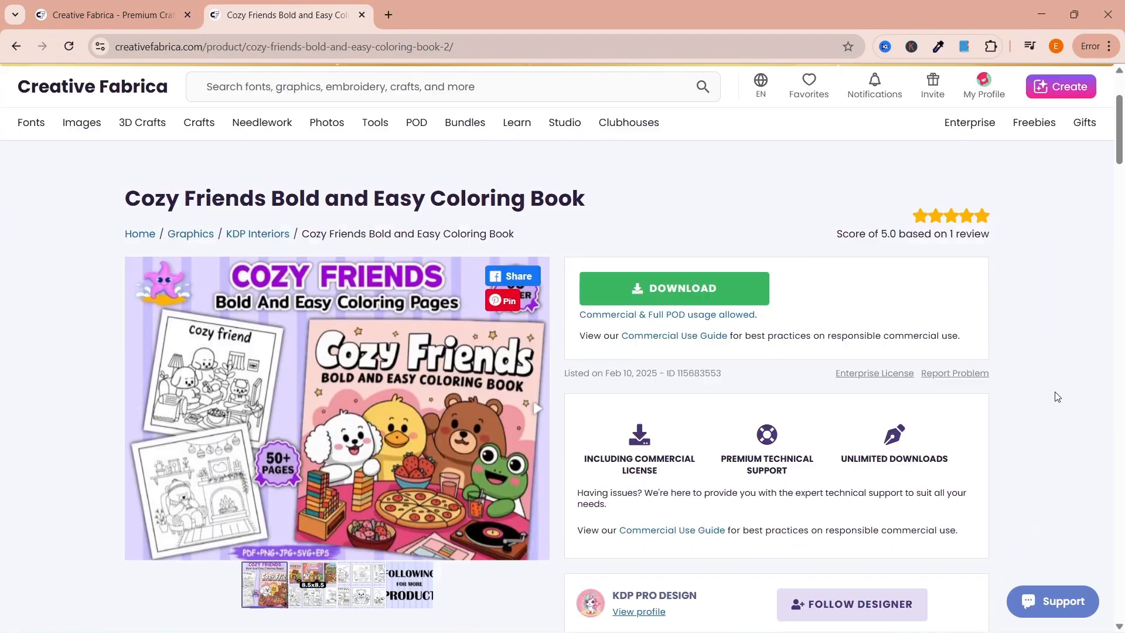
scroll(1055, 394, down, 3)
scroll(1055, 394, down, 16)
scroll(1054, 395, up, 20)
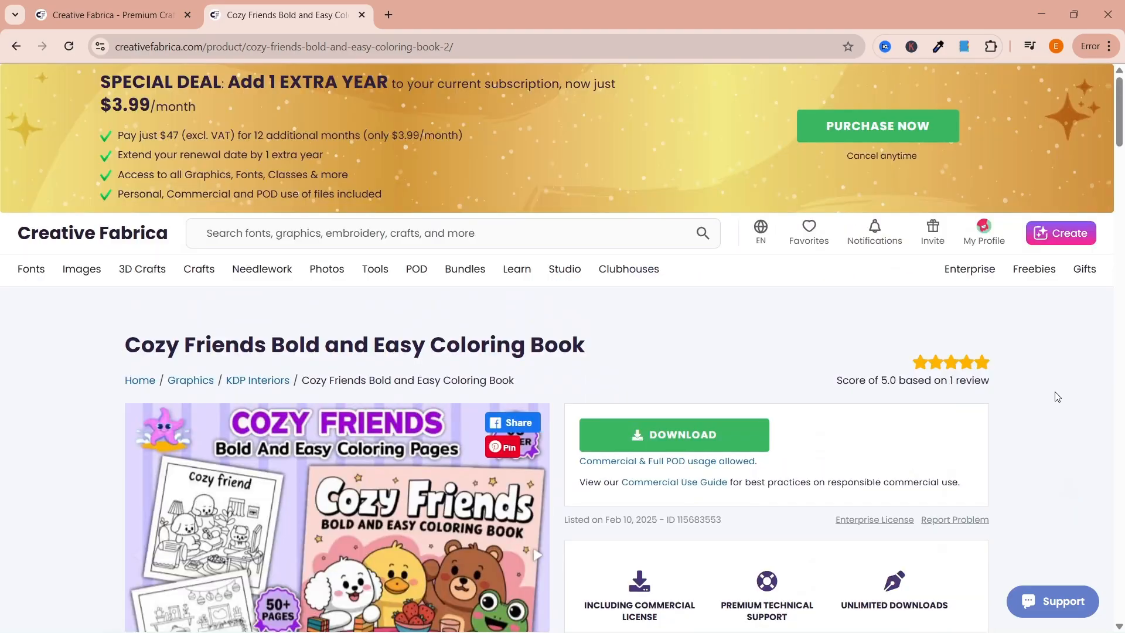
Download the Cozy Friends Bold and Easy Coloring Book zip and extract it into the default folder in Downloads
click(712, 415)
scroll(1031, 435, down, 5)
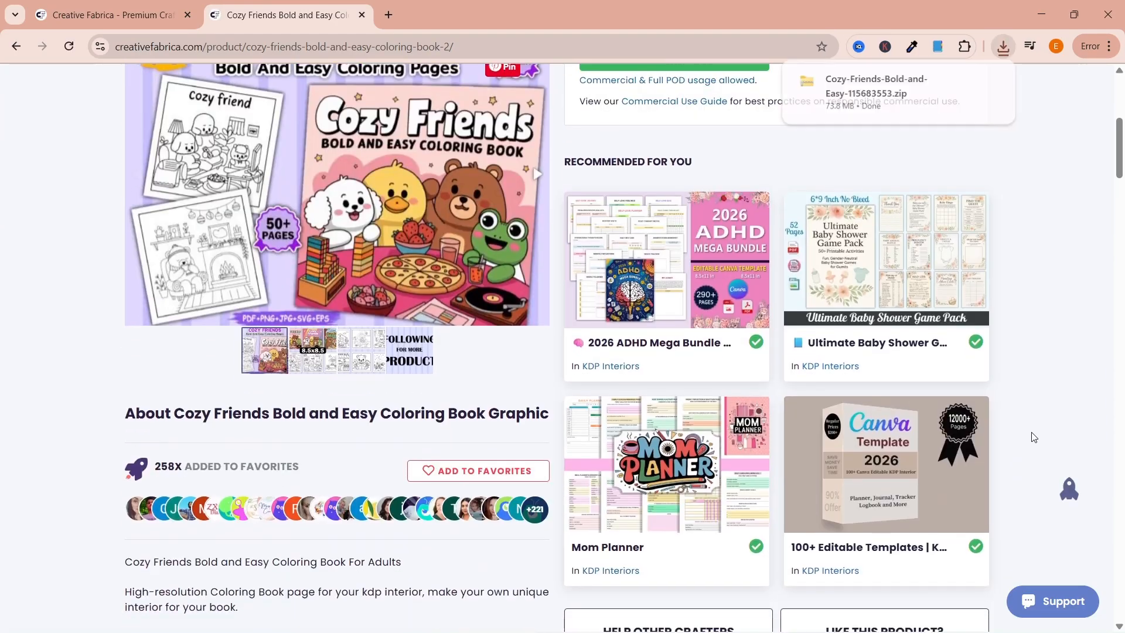
scroll(1032, 436, up, 7)
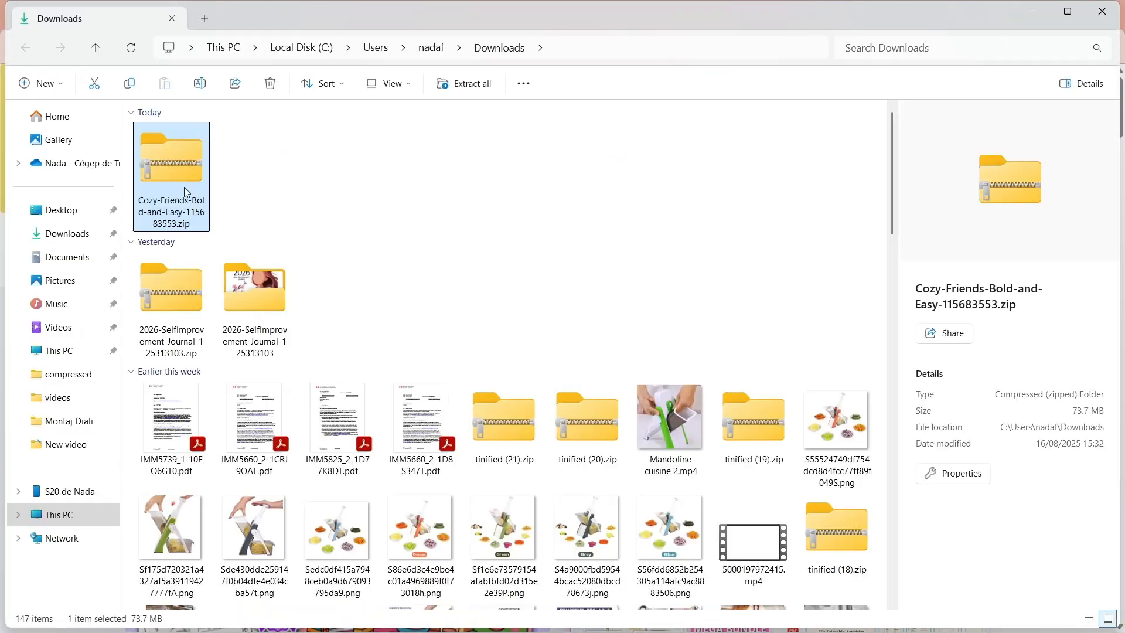
click(463, 83)
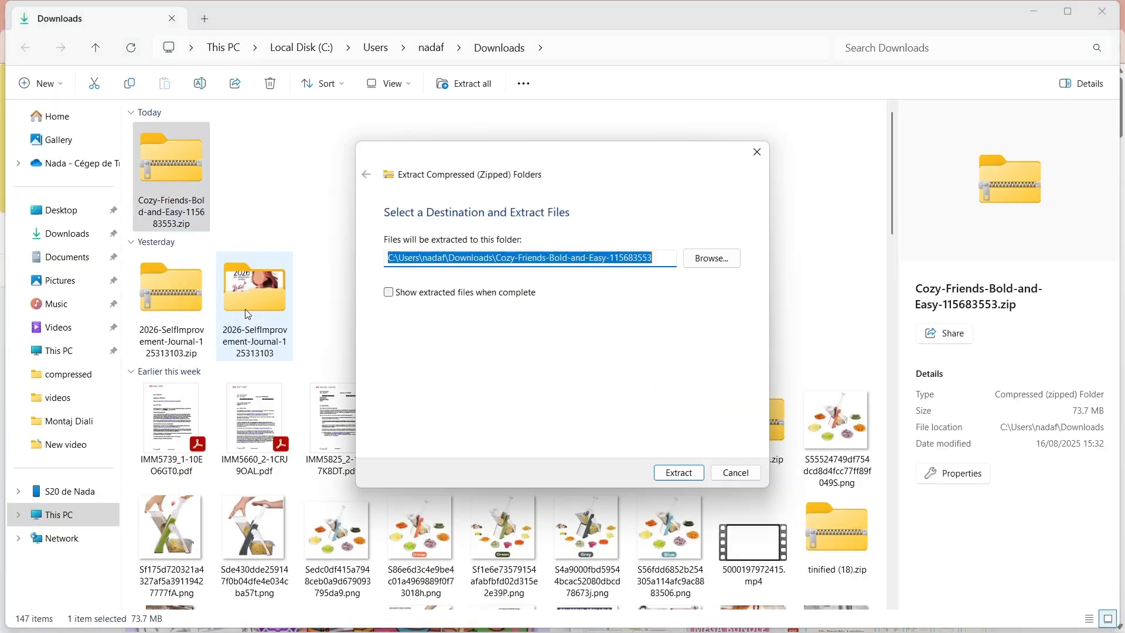
click(680, 472)
Open the extracted coloring book's PNG folder, show its files as thumbnails, and preview one coloring page
double_click(182, 147)
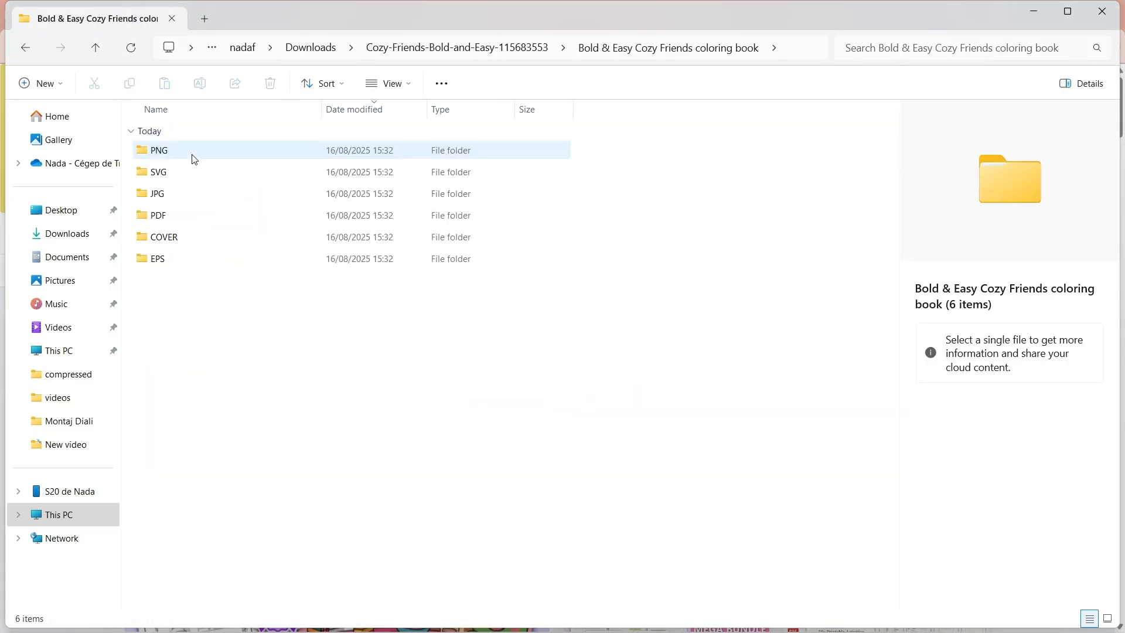
double_click(189, 150)
click(410, 81)
click(375, 116)
double_click(223, 185)
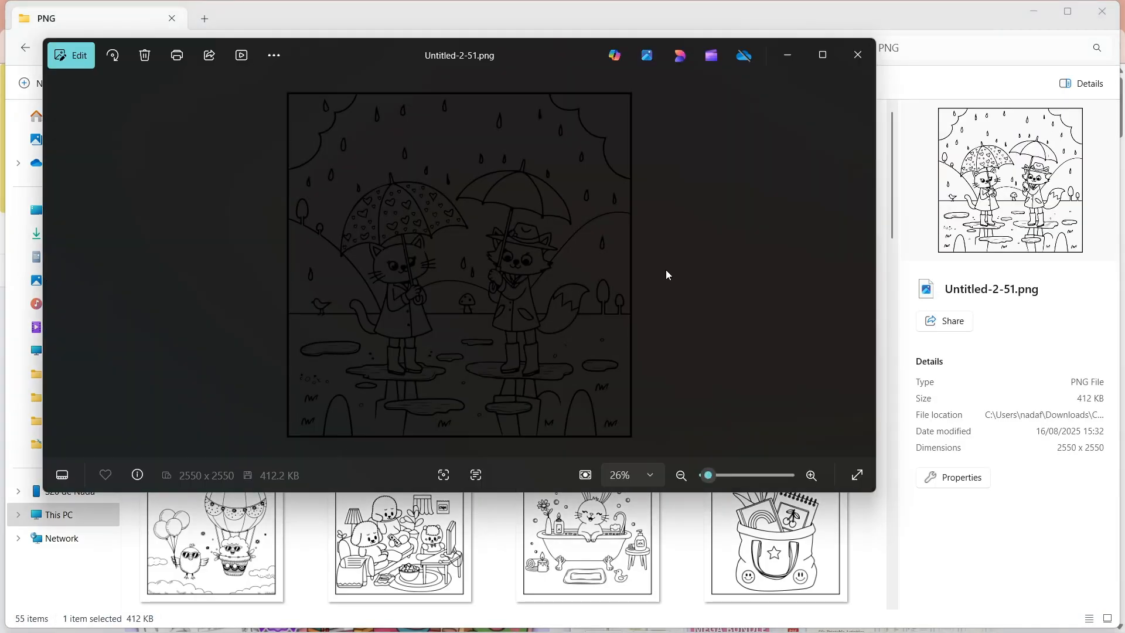
click(857, 55)
Open the coloring book's JPG folder, show its files as thumbnails, and page through the coloring pages in the image viewer
click(25, 48)
double_click(226, 198)
click(405, 90)
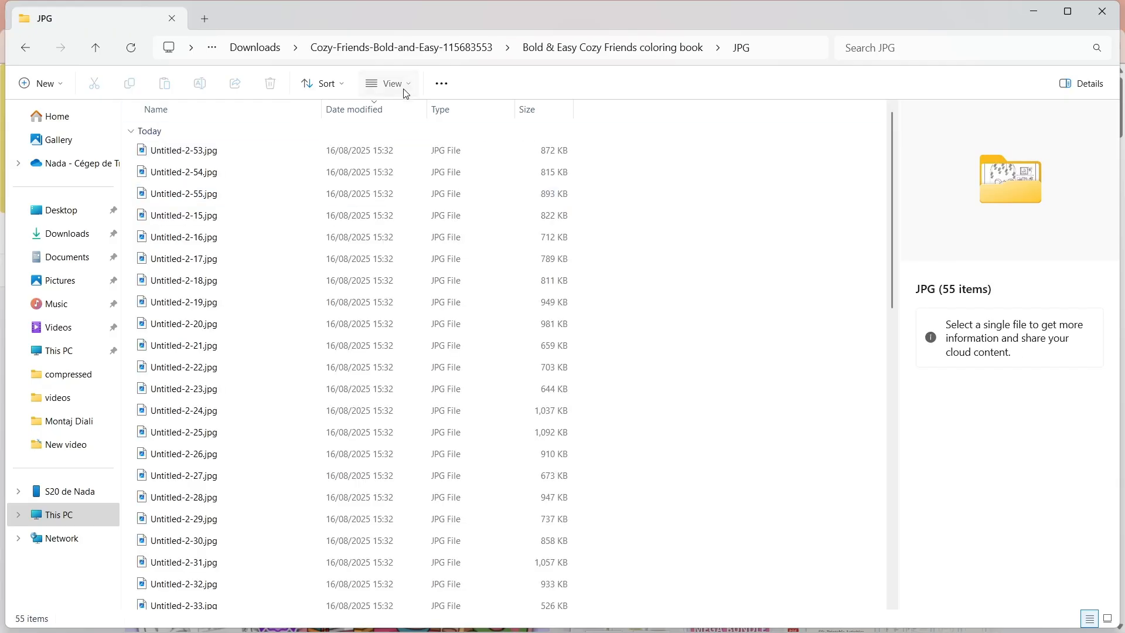
click(398, 116)
double_click(231, 200)
key(Right)
key(Right)
key(Right)
key(Right)
key(Right)
key(Right)
key(Right)
key(Right)
key(Right)
key(Right)
key(Right)
key(Right)
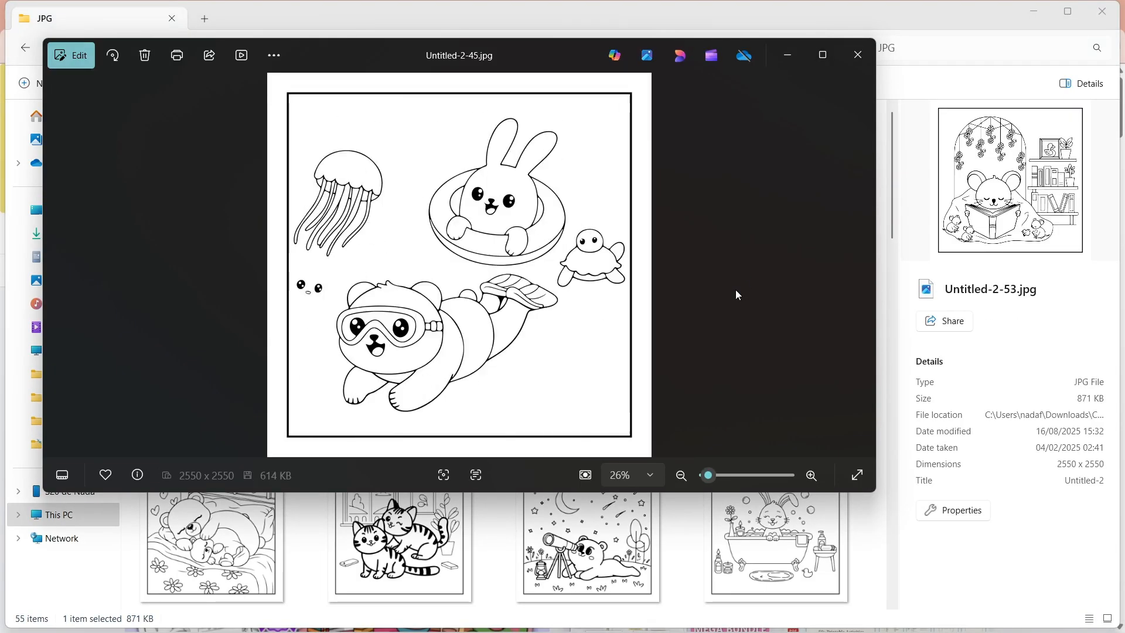
key(Right)
key(Right)
key(Right)
key(Right)
key(Right)
key(Right)
key(Right)
key(Right)
key(Right)
key(Right)
key(Right)
key(Right)
key(Right)
key(Right)
key(Right)
key(Right)
key(Right)
key(Right)
key(Right)
key(Right)
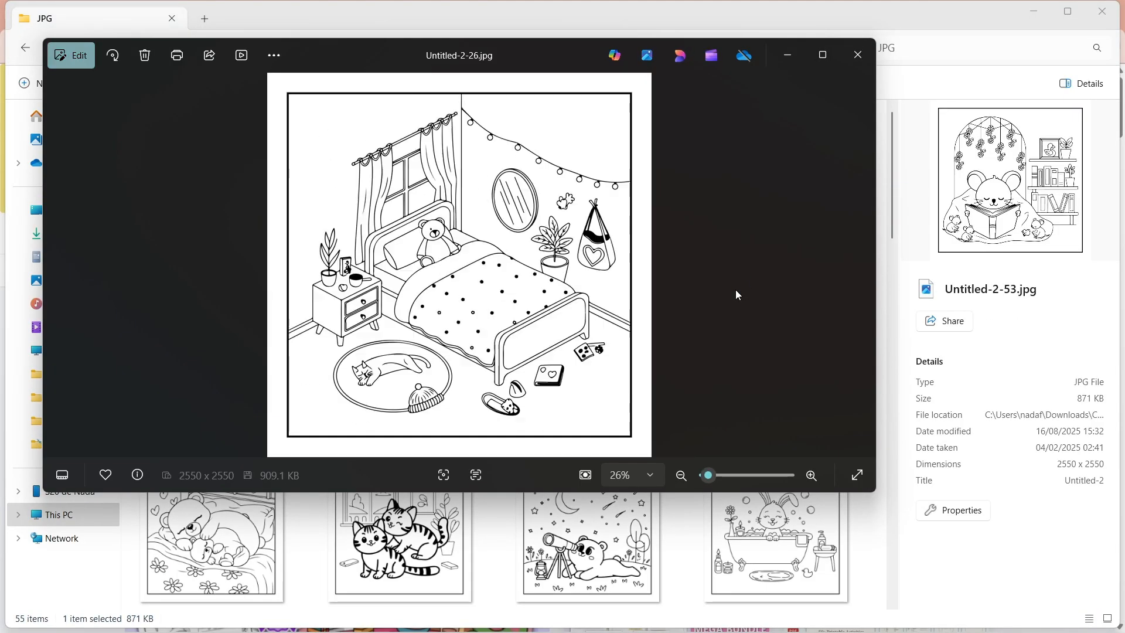
key(Right)
key(Right)
key(Right)
key(Right)
key(Right)
key(Right)
key(Right)
key(Right)
key(Right)
key(Right)
key(Right)
key(Right)
key(Right)
key(Right)
key(Right)
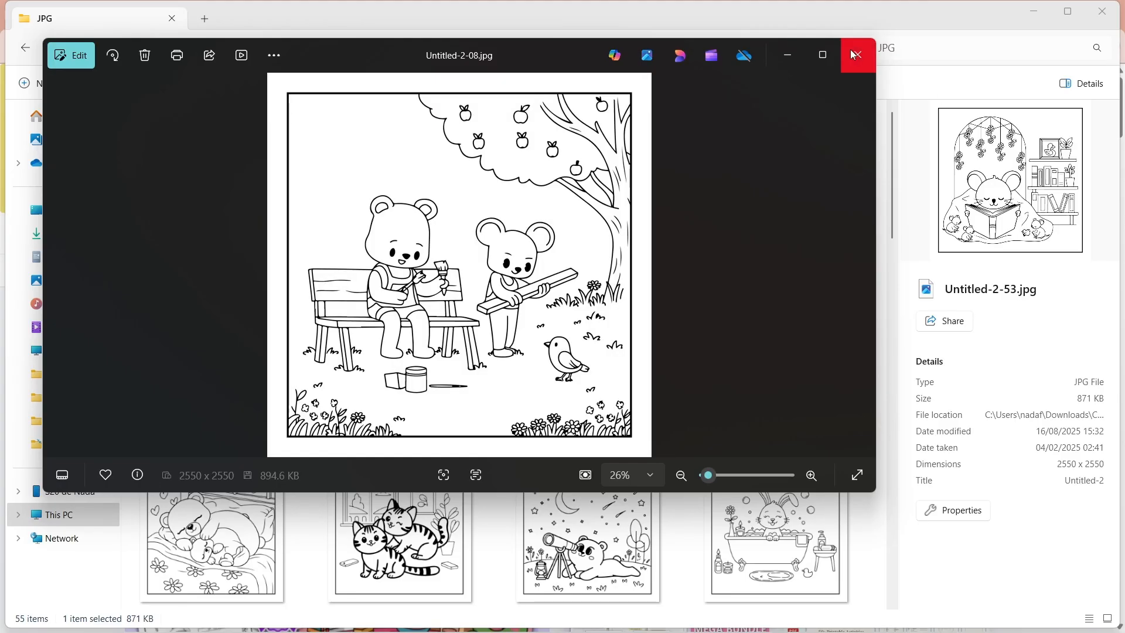
click(855, 53)
Open the COVER folder and preview the included Cozy Friends cover images one after another
click(26, 48)
double_click(316, 237)
double_click(213, 150)
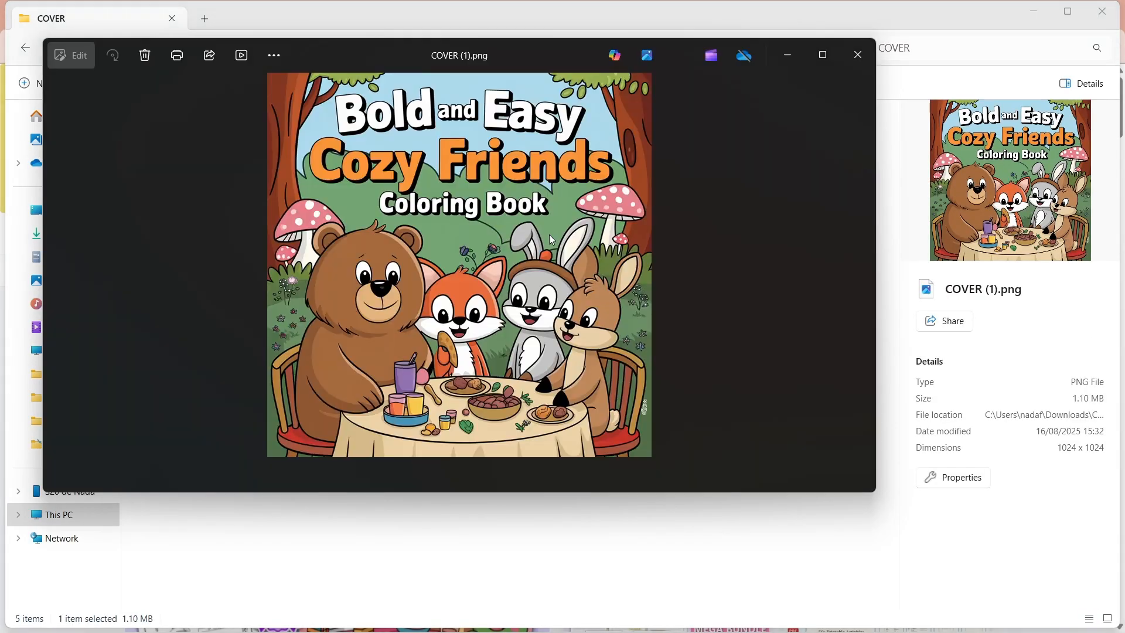
click(858, 54)
double_click(424, 225)
key(Right)
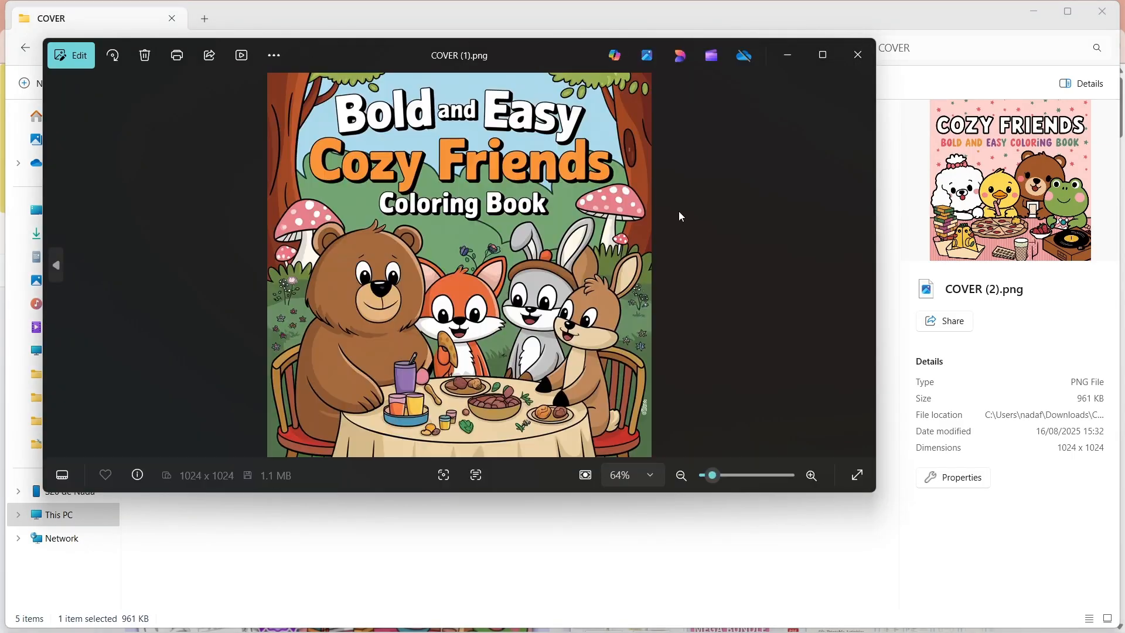
key(Left)
key(Left)
key(Left)
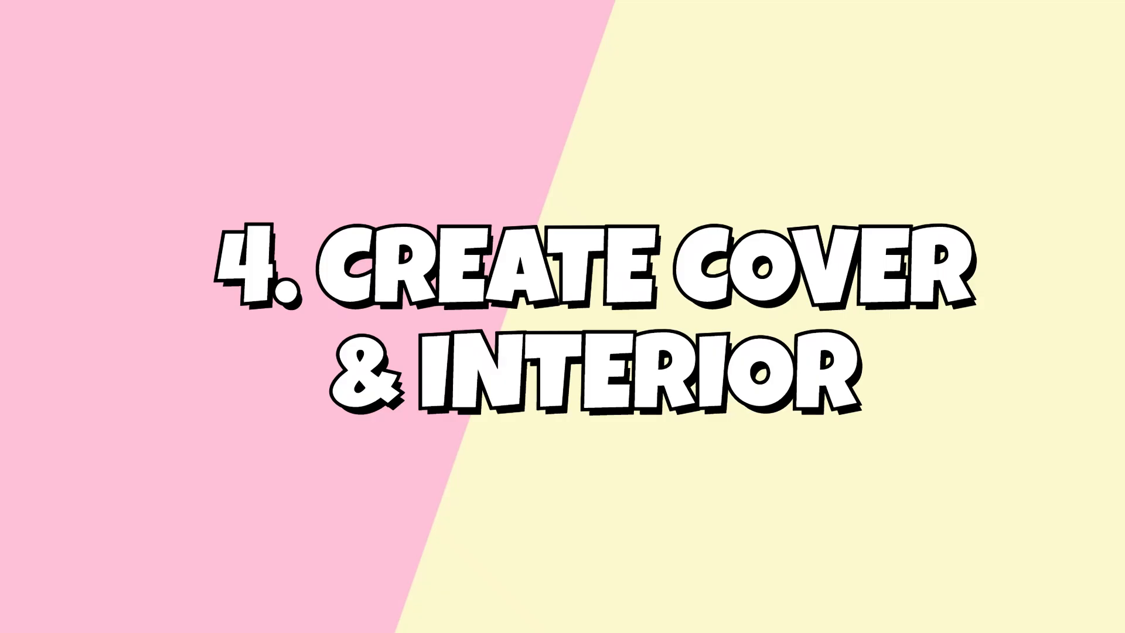
Open the Book Bolt site, bookbolt.io, in the new browser tab and go to its members area
click(430, 55)
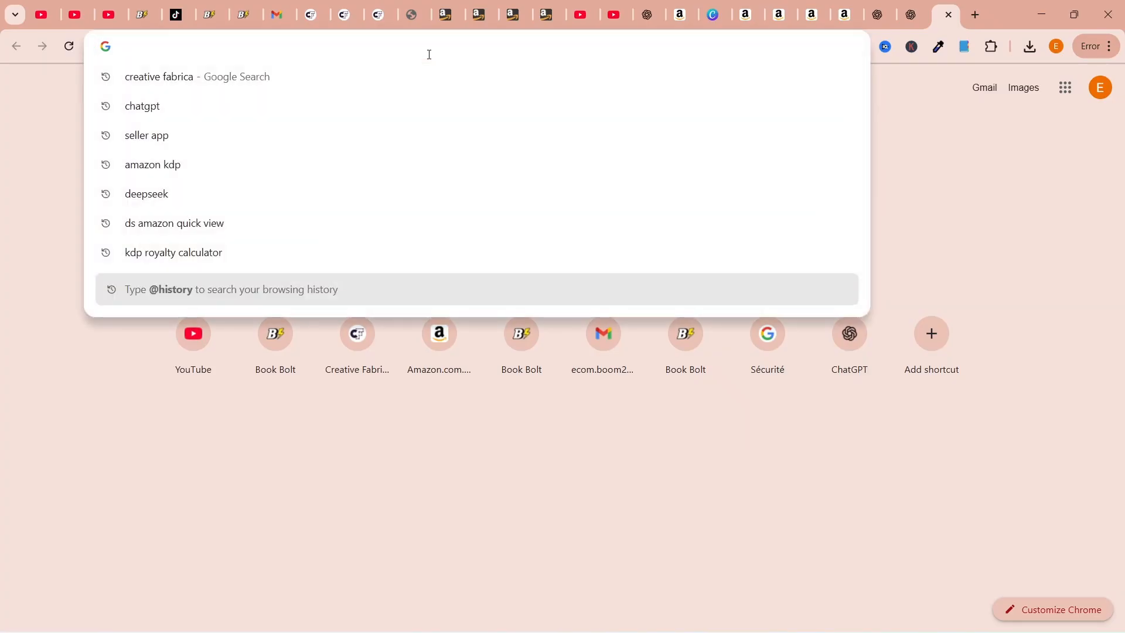
text(boo)
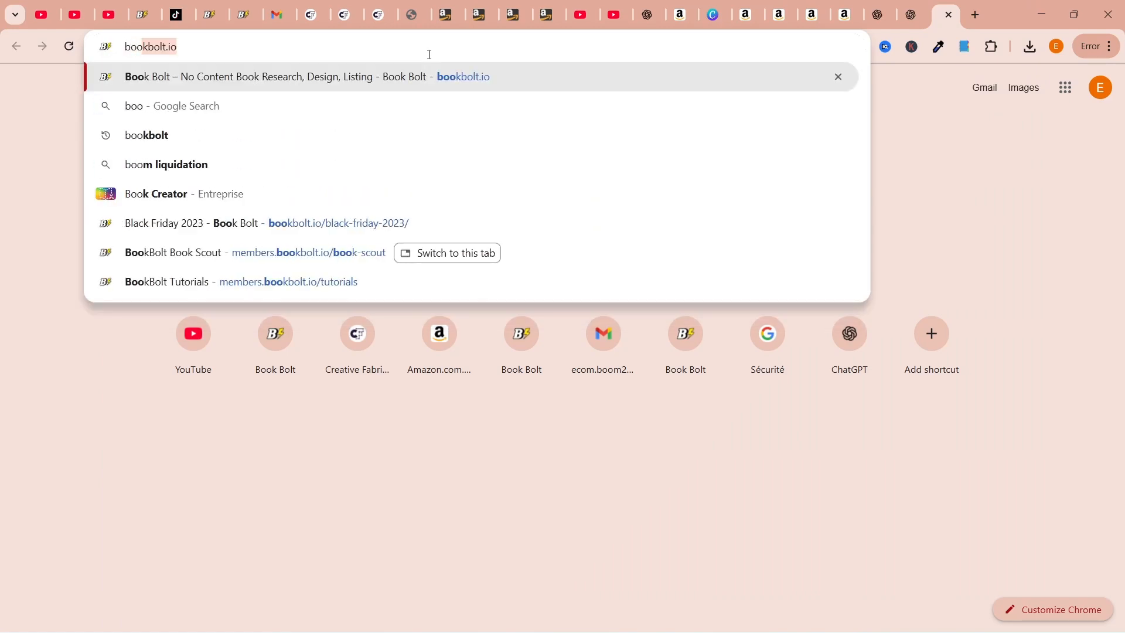
key(Return)
mouse_move(873, 80)
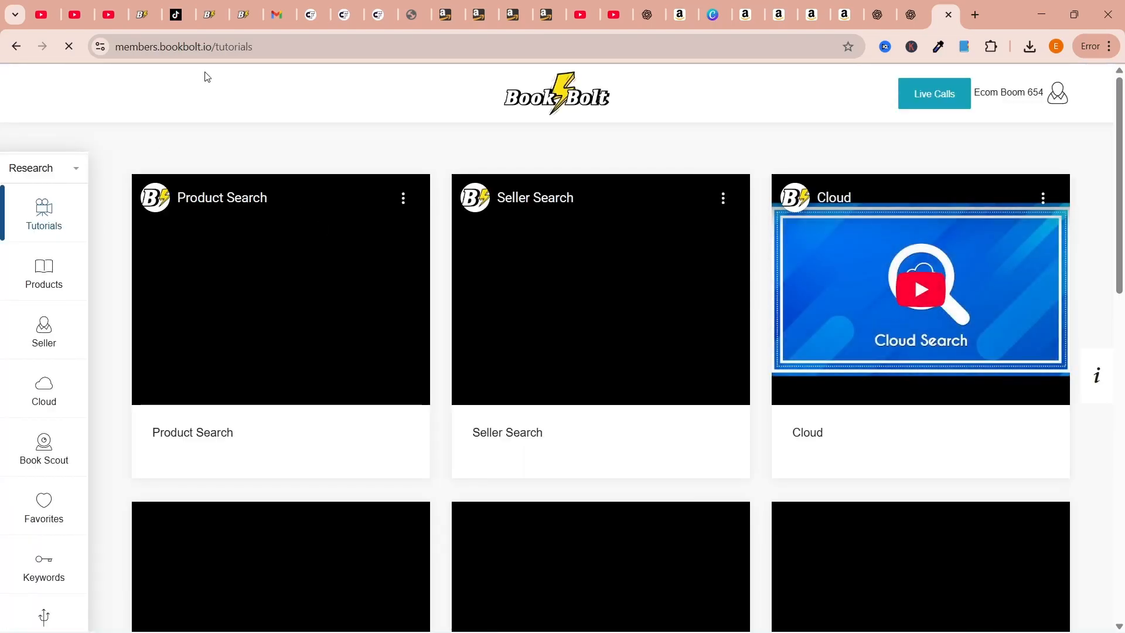
Switch the Book Bolt tools from Research to Create, open BookBolt Studio, and log in with the prefilled credentials
click(73, 178)
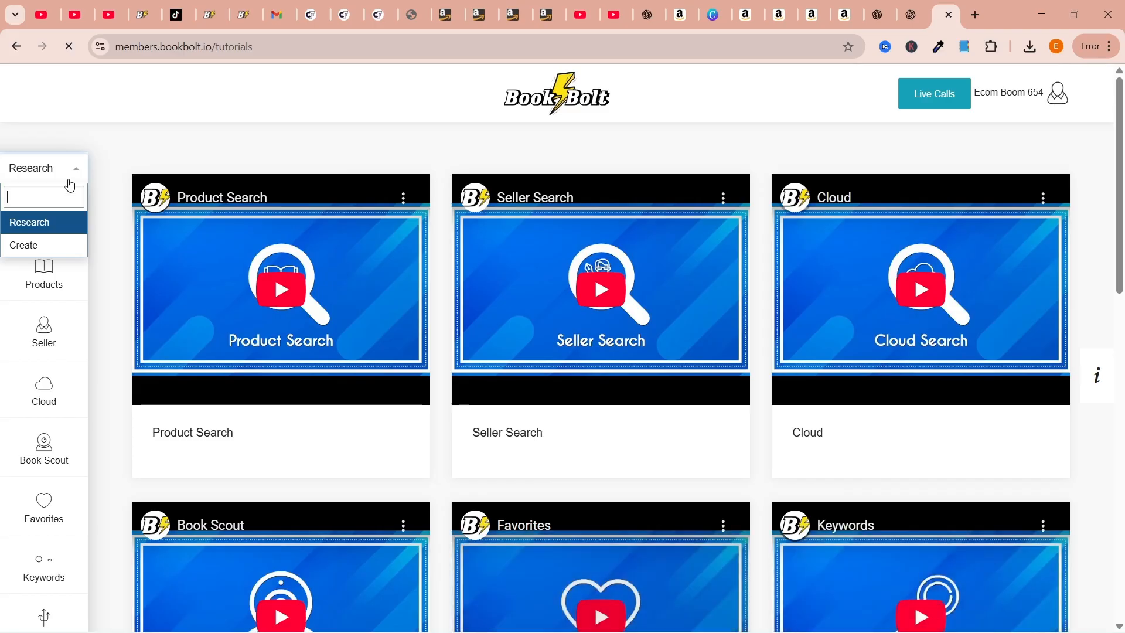
click(42, 252)
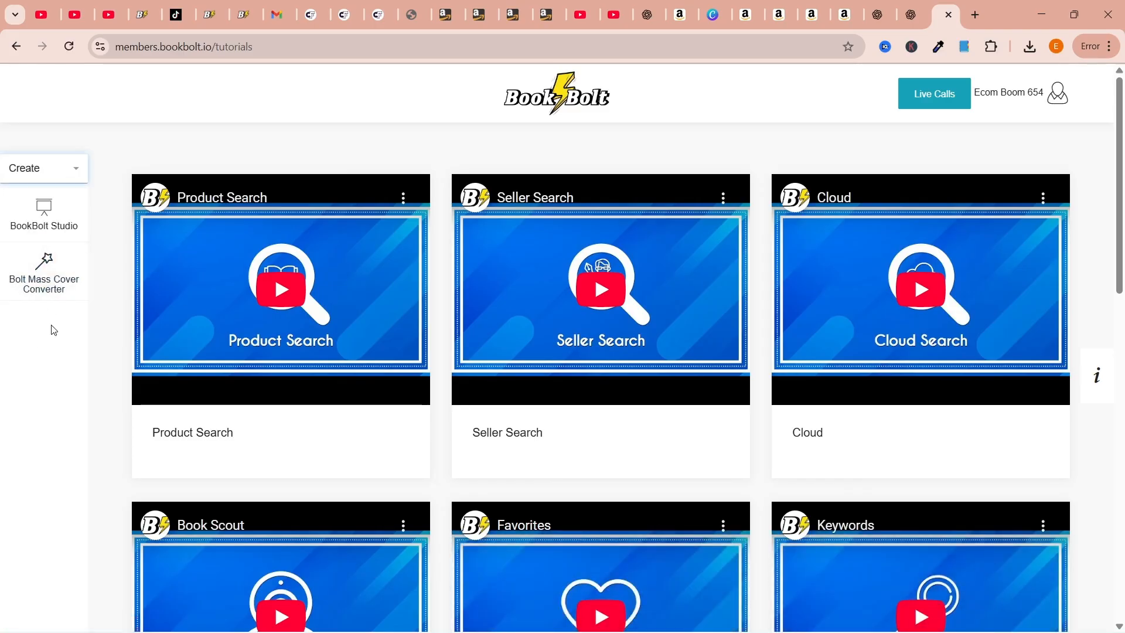
click(46, 218)
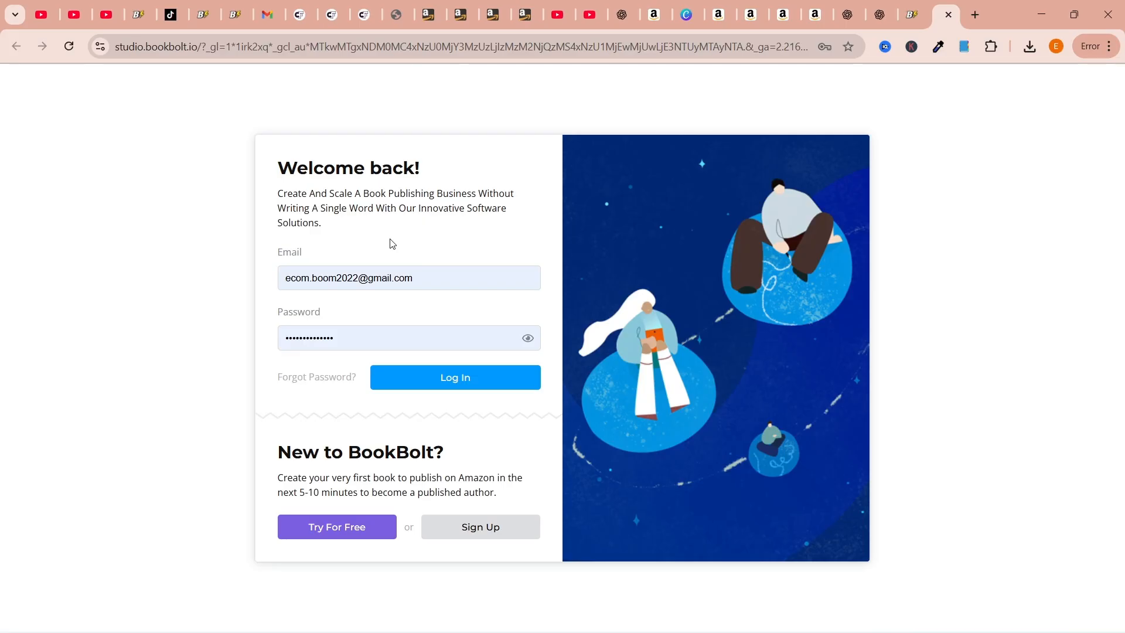
click(445, 381)
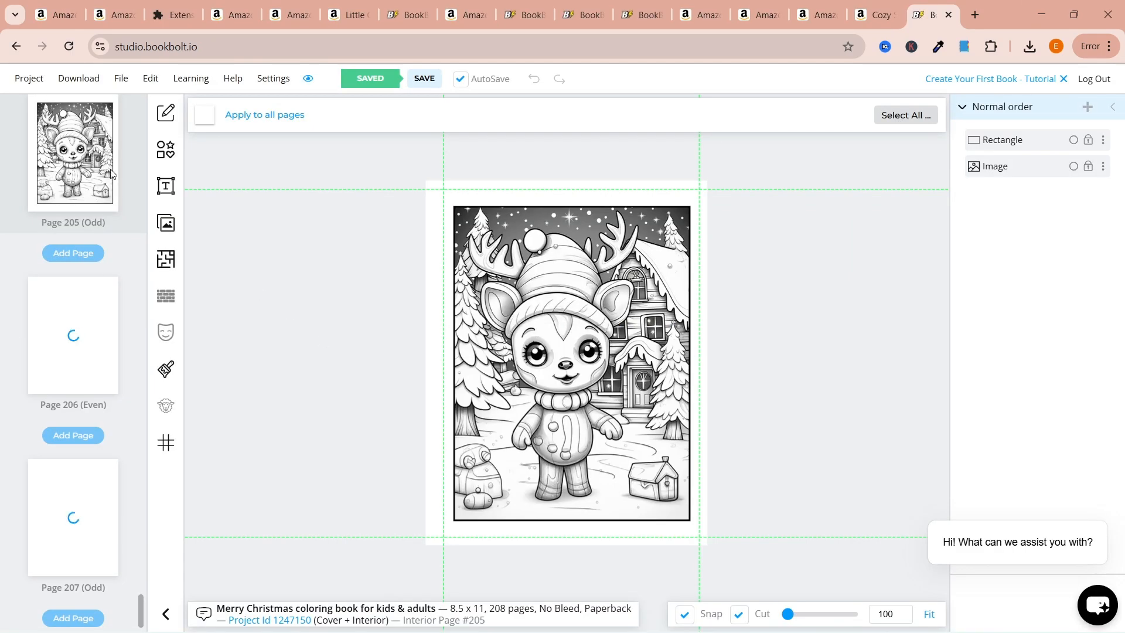
Start a new Paperback: Cover and Interior project and name it "Cozy friends color book"
click(28, 78)
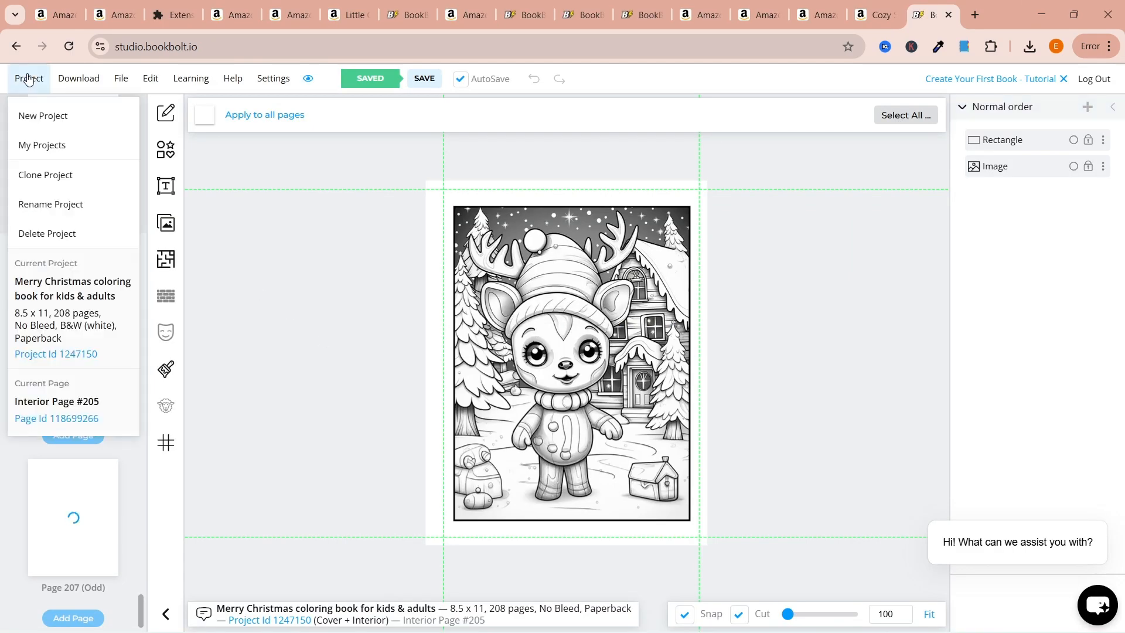
click(75, 117)
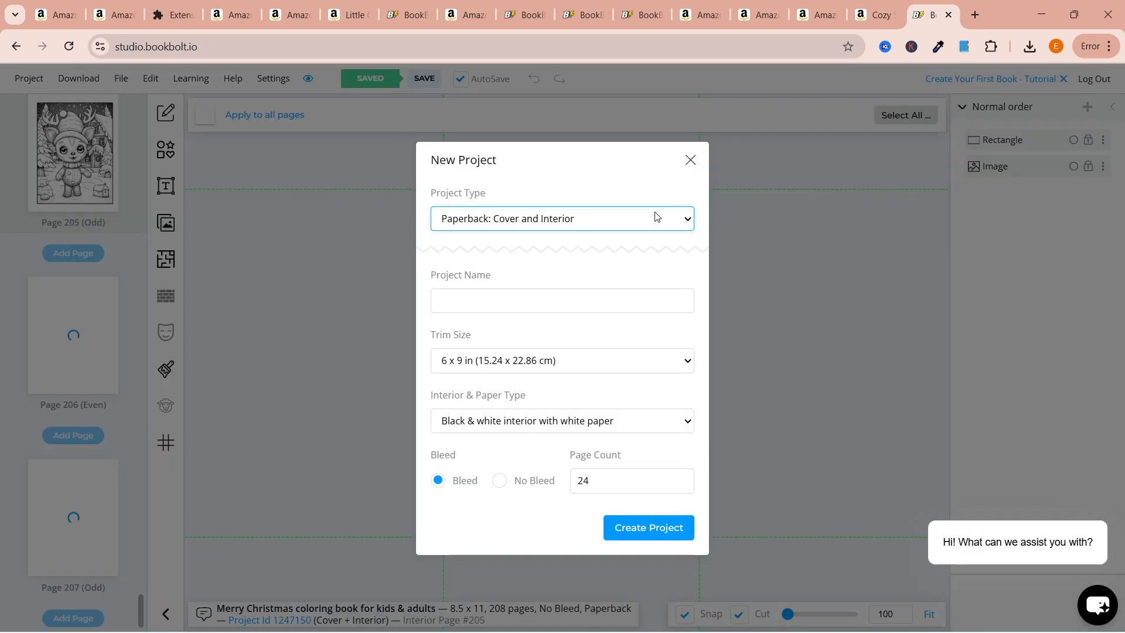
click(615, 296)
text(COZY)
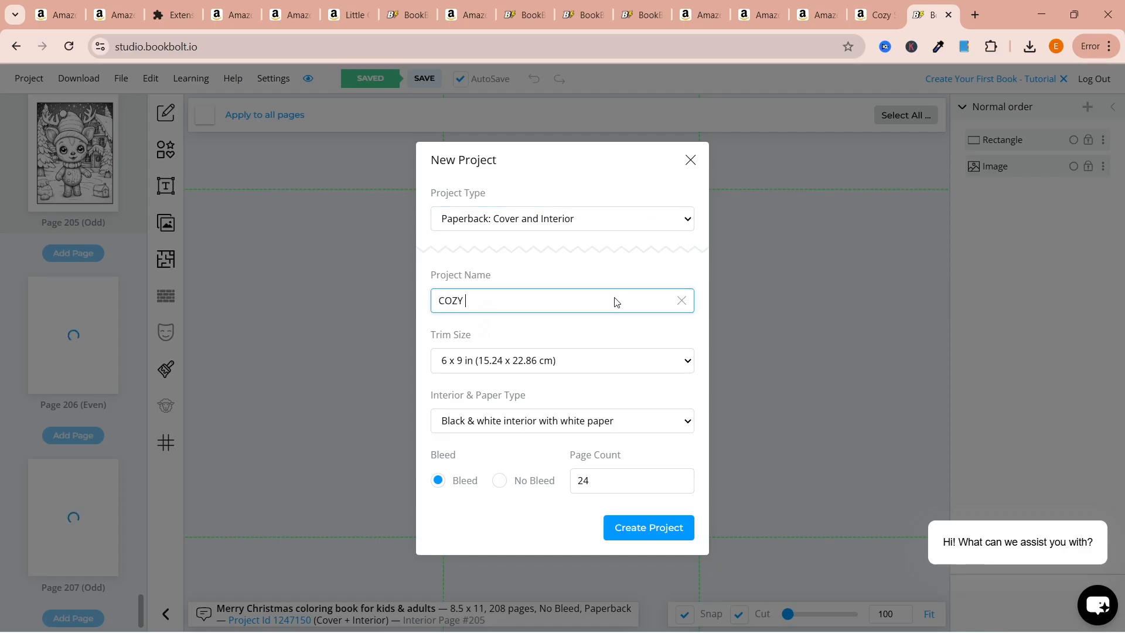
text( fRU)
key(BackSpace)
key(BackSpace)
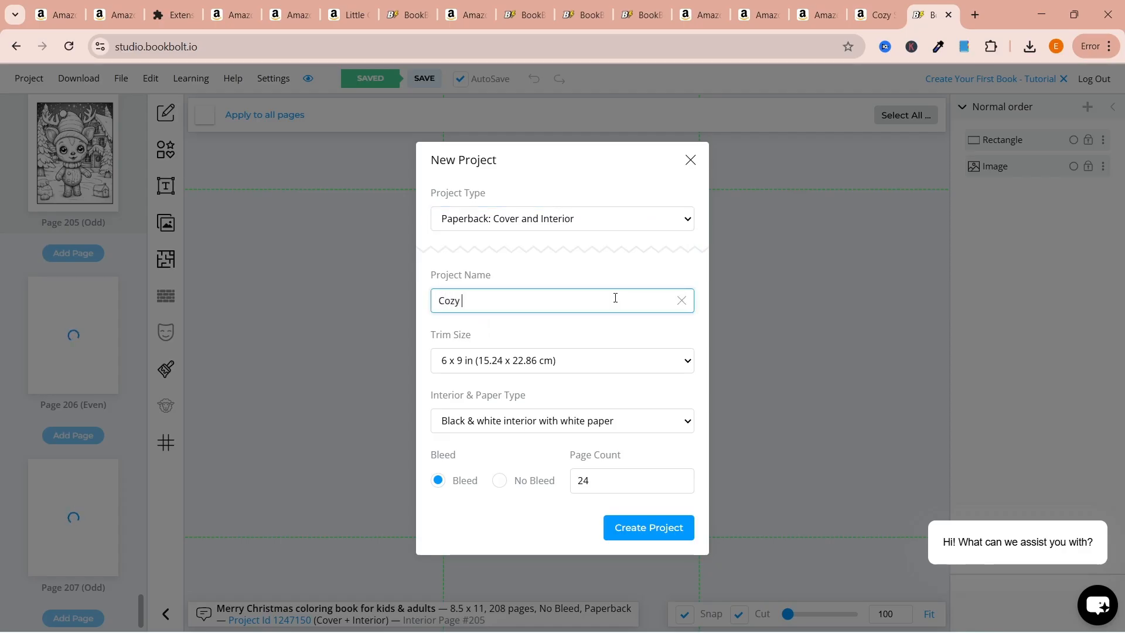
text(friends color book)
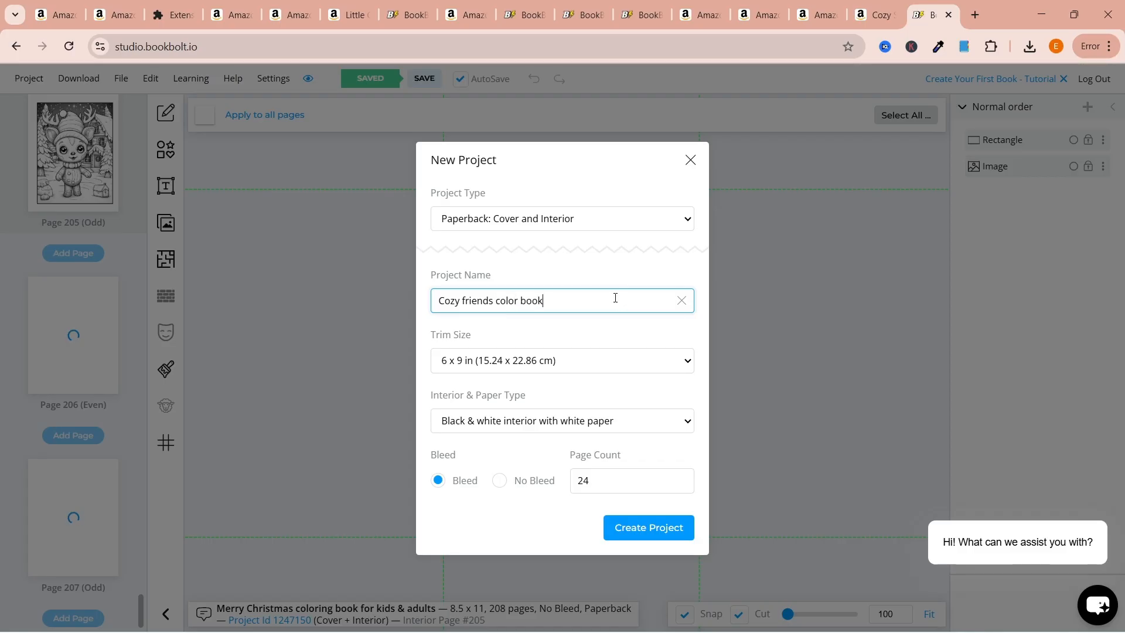
Create the project with 8.5 x 8.5 in trim size, black & white interior on white paper, No Bleed, and 88 pages, and dismiss the template tip
click(614, 364)
click(608, 283)
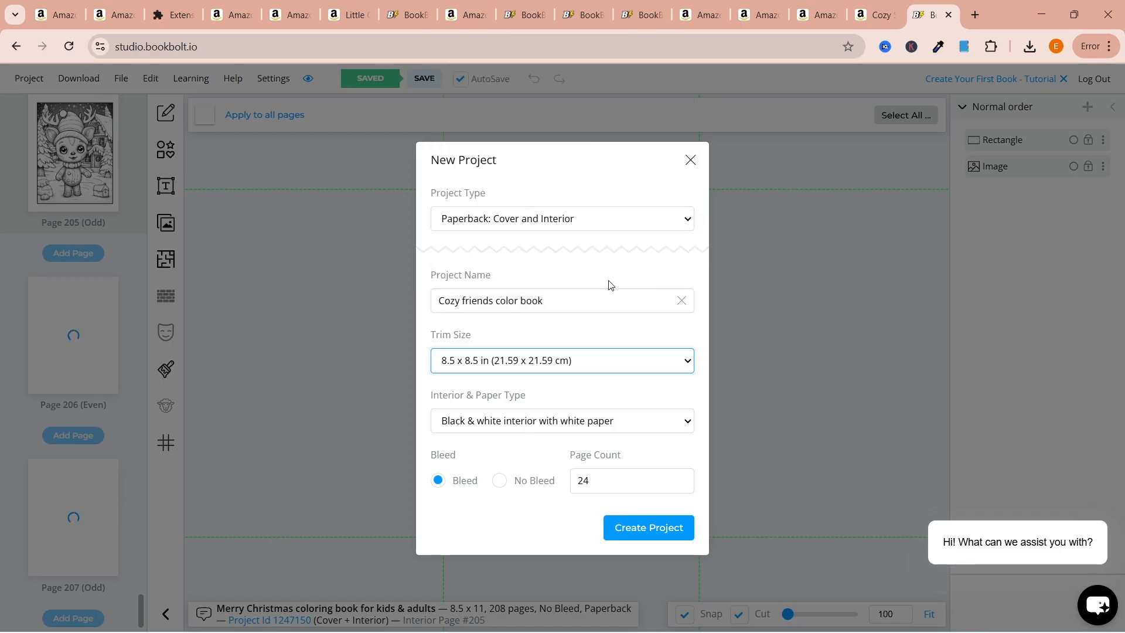
click(688, 421)
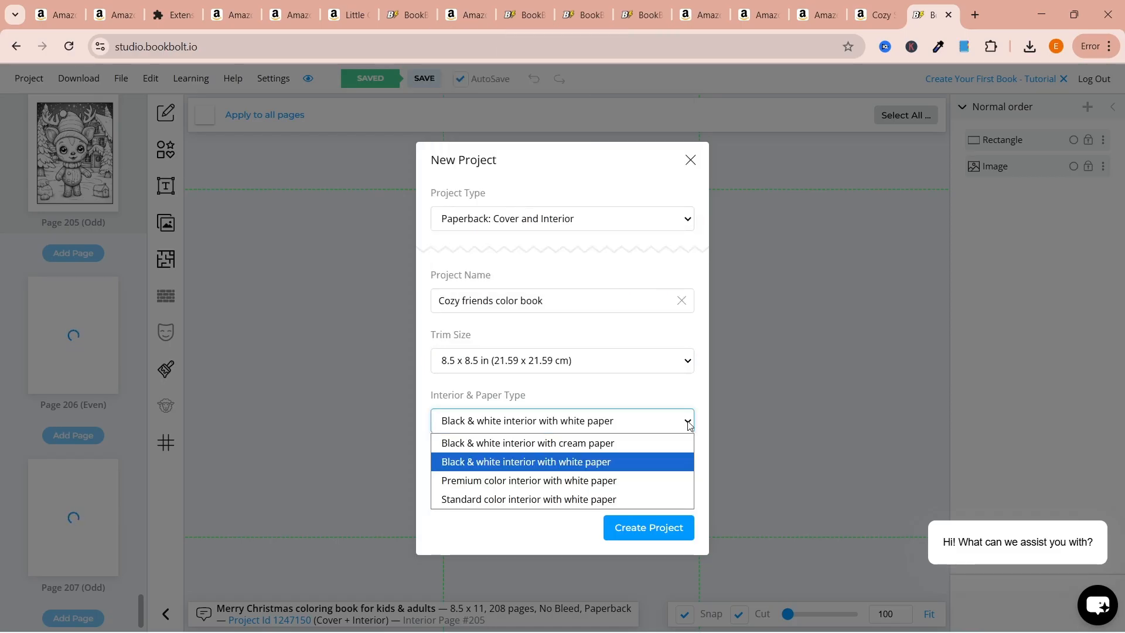
click(687, 422)
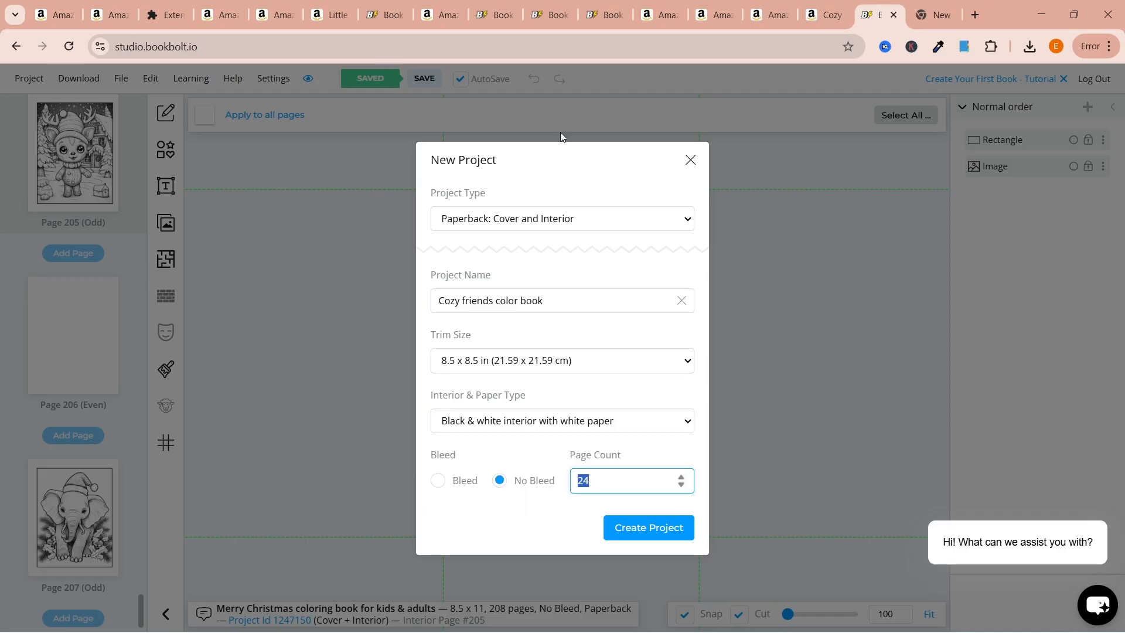
text(88)
click(648, 529)
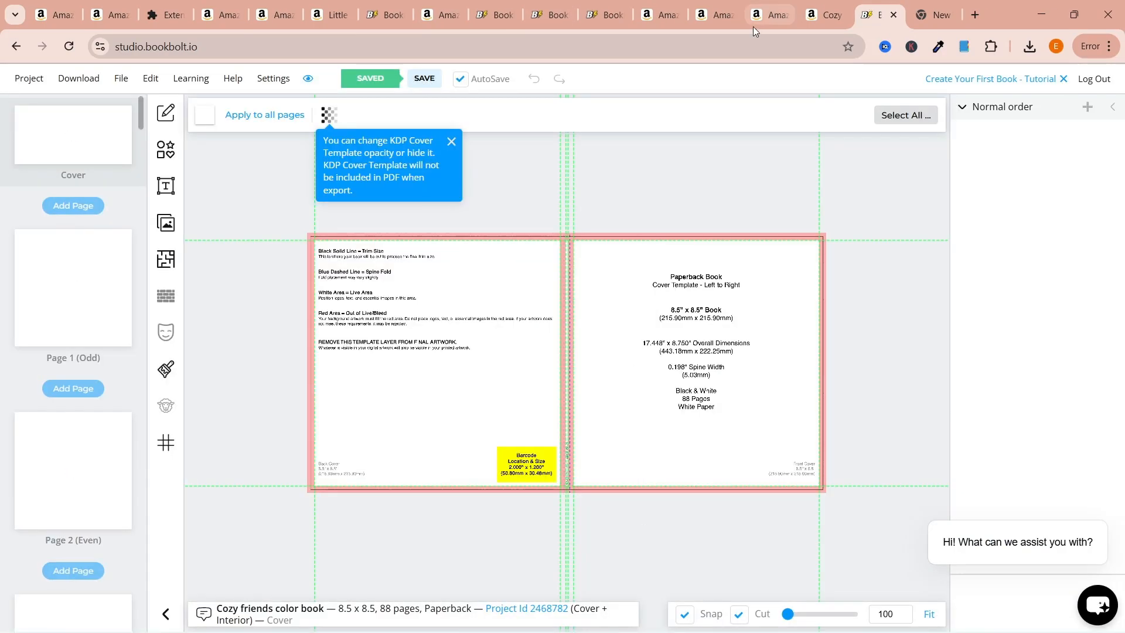
click(451, 141)
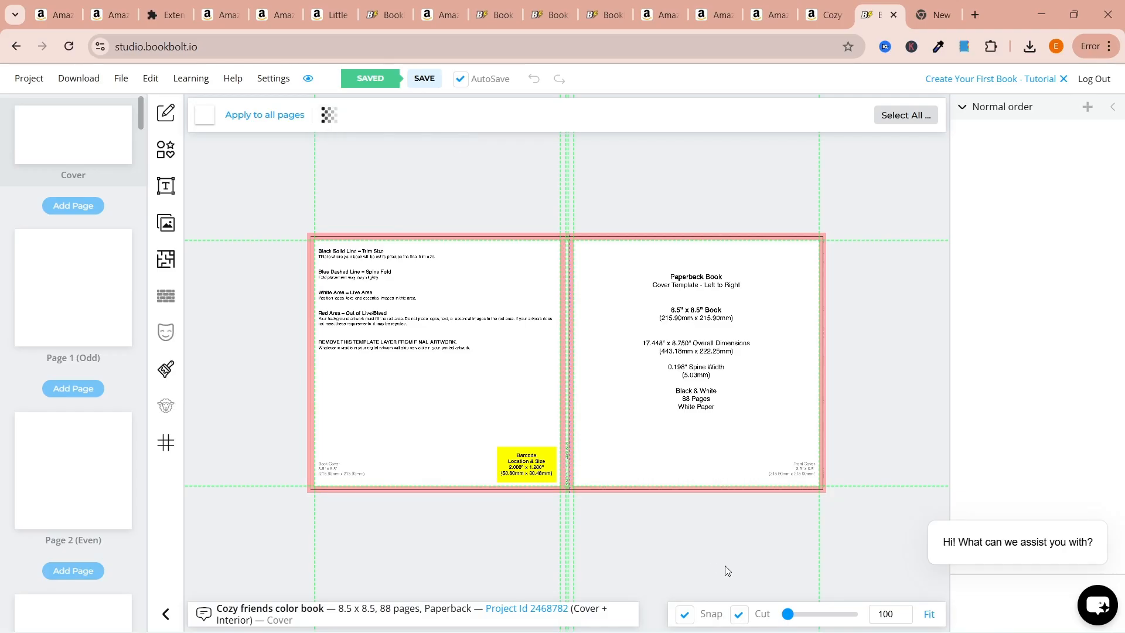
Examine the Studio's project, file, editing, learning and help commands, plus the guides and grid and keyboard settings
drag(796, 617, 791, 615)
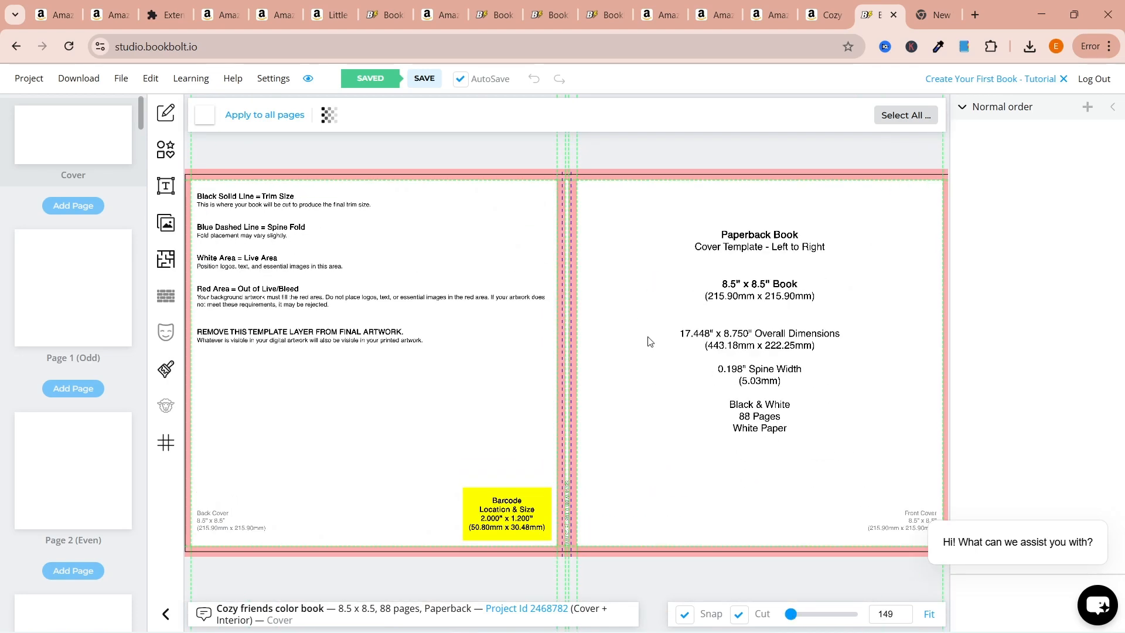
click(89, 84)
click(29, 80)
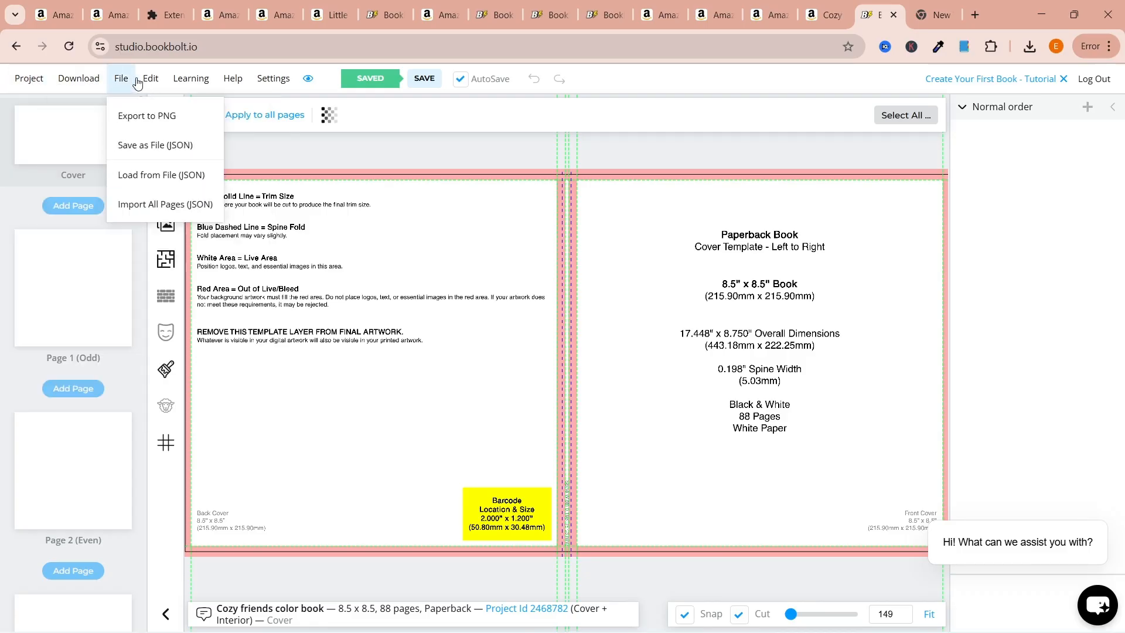
mouse_move(154, 71)
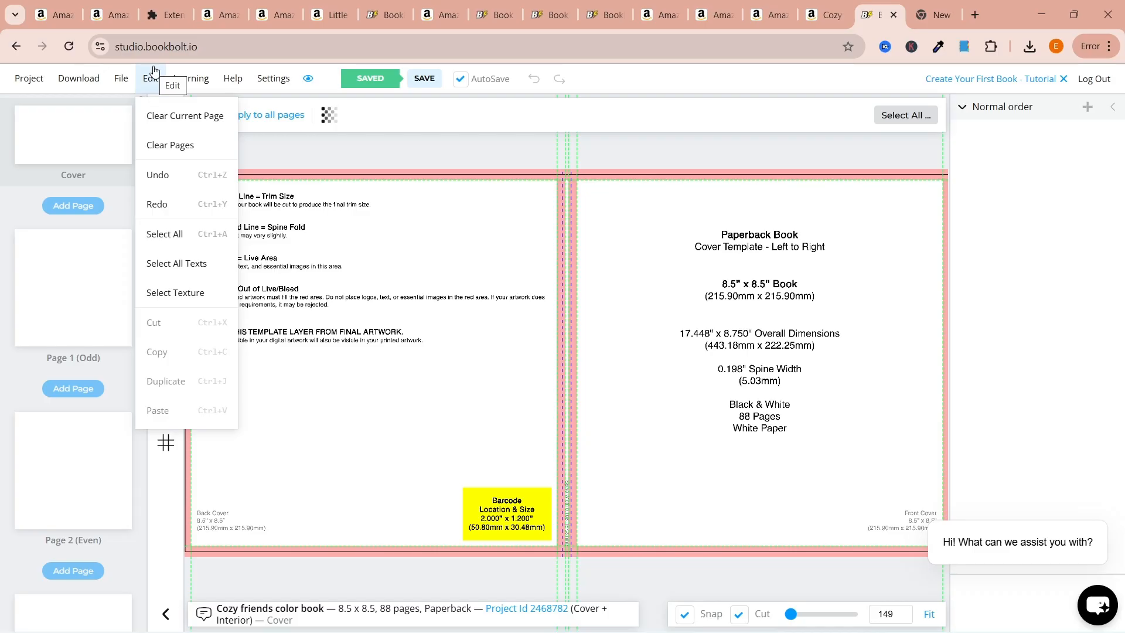
mouse_move(189, 81)
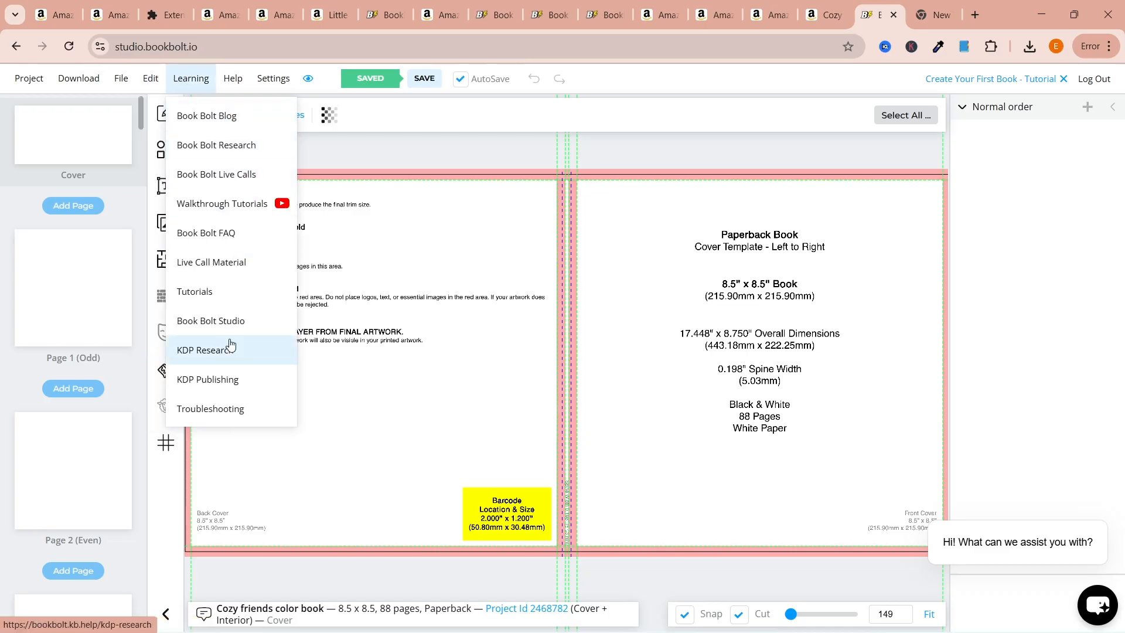
mouse_move(239, 86)
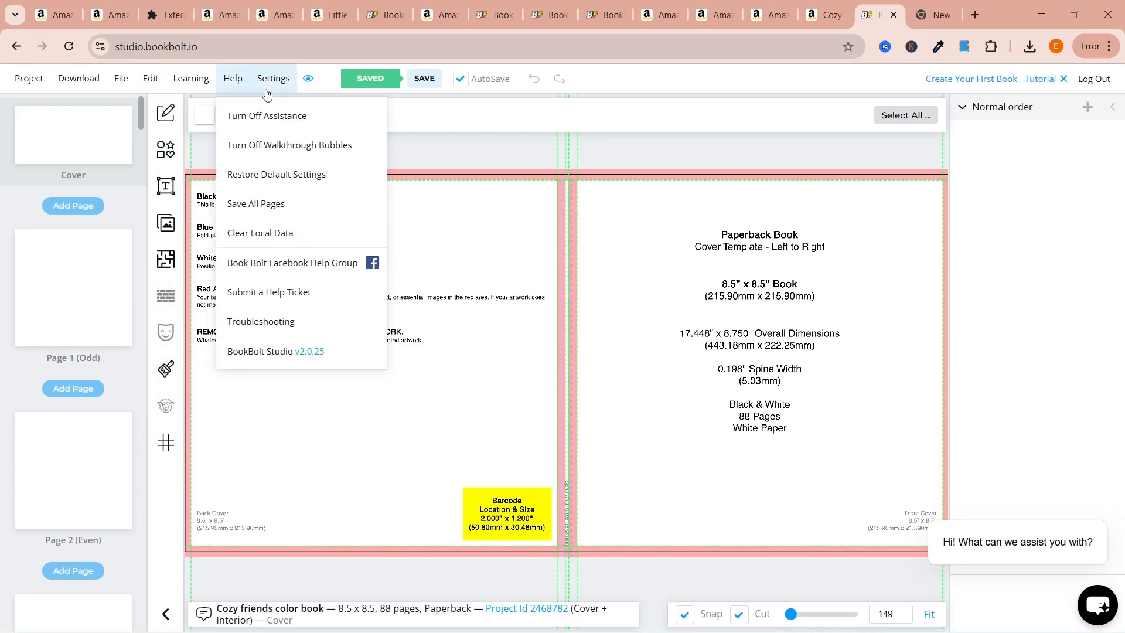
click(284, 83)
click(401, 112)
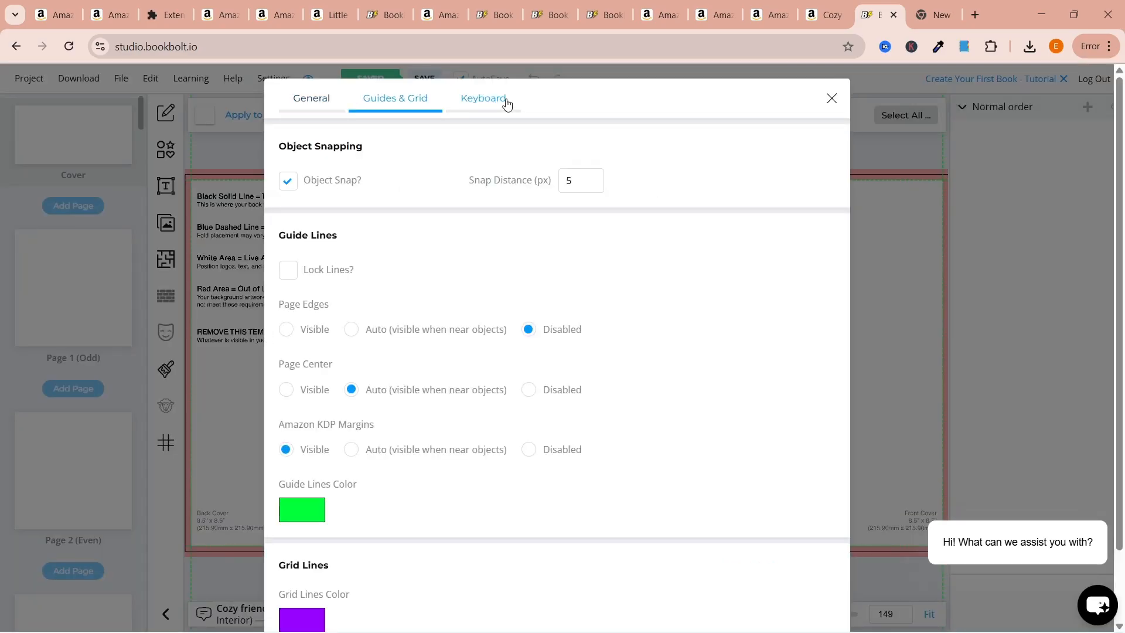
click(504, 107)
click(837, 111)
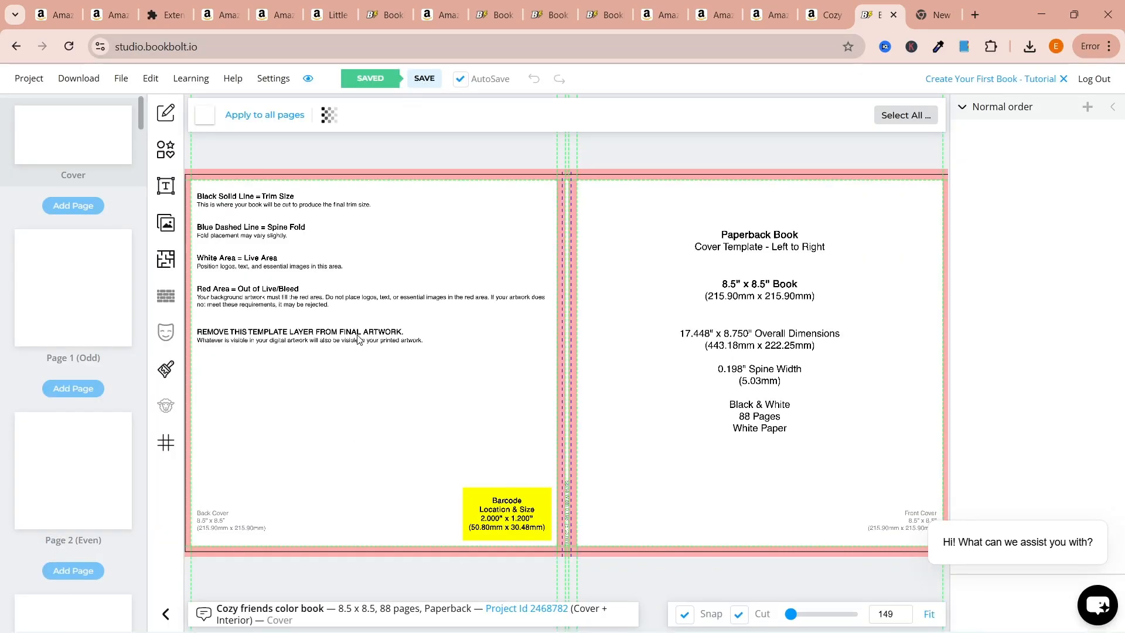
Look through the drawing, shape and text tools and the library of uploaded images
click(165, 112)
click(175, 156)
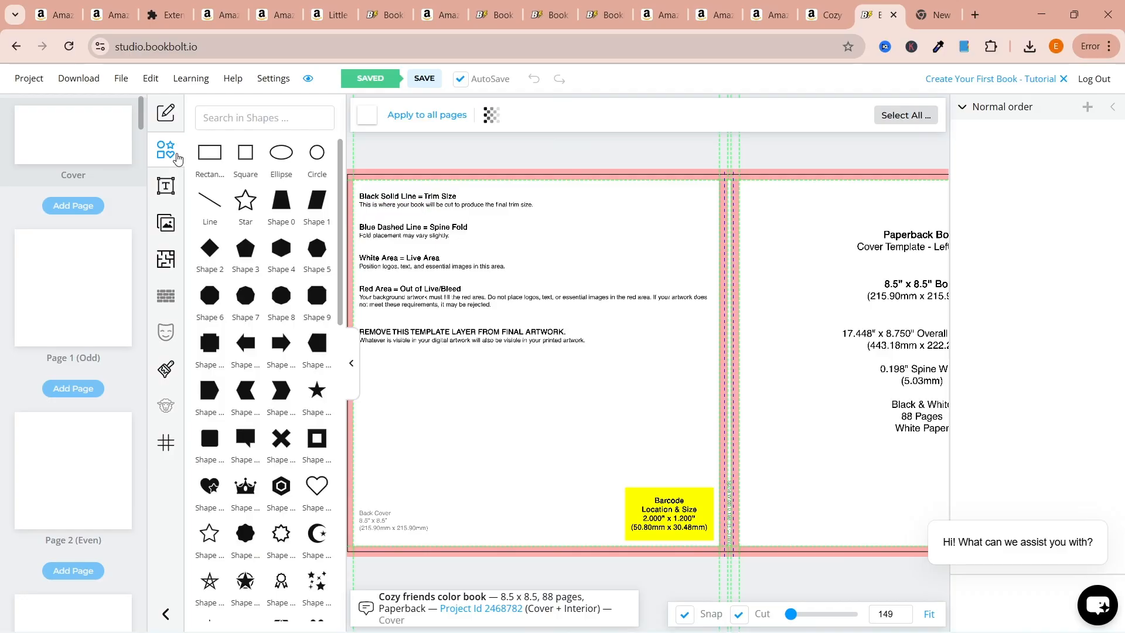
click(169, 192)
click(169, 232)
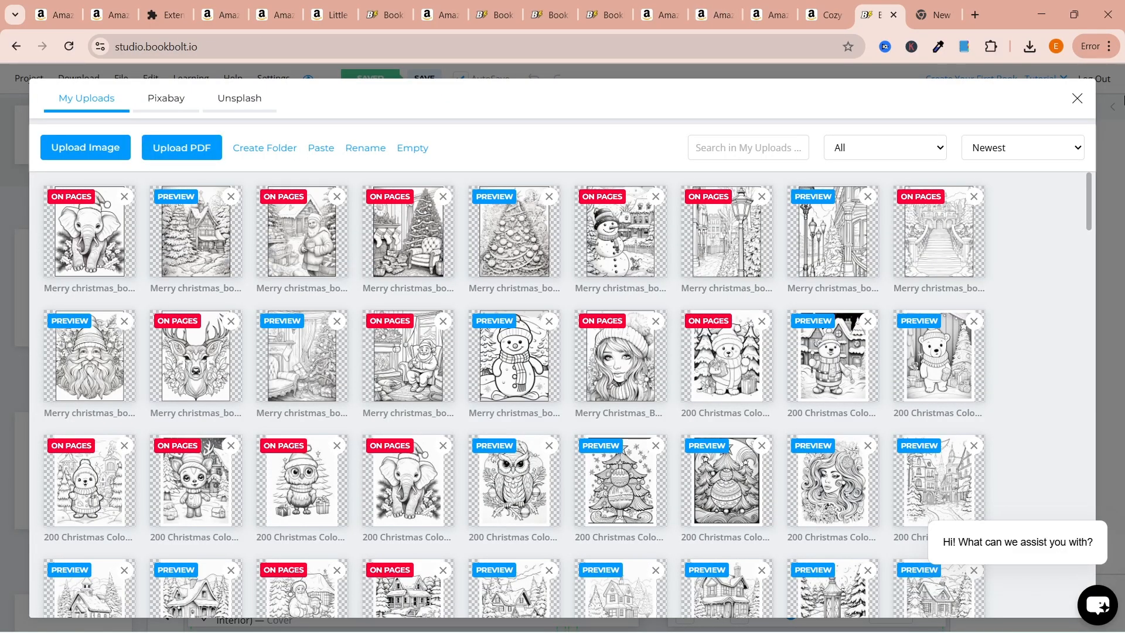
click(1077, 98)
Browse the Interior Templates Library from notebook and puzzle pages through planners and trackers, and close it
click(173, 258)
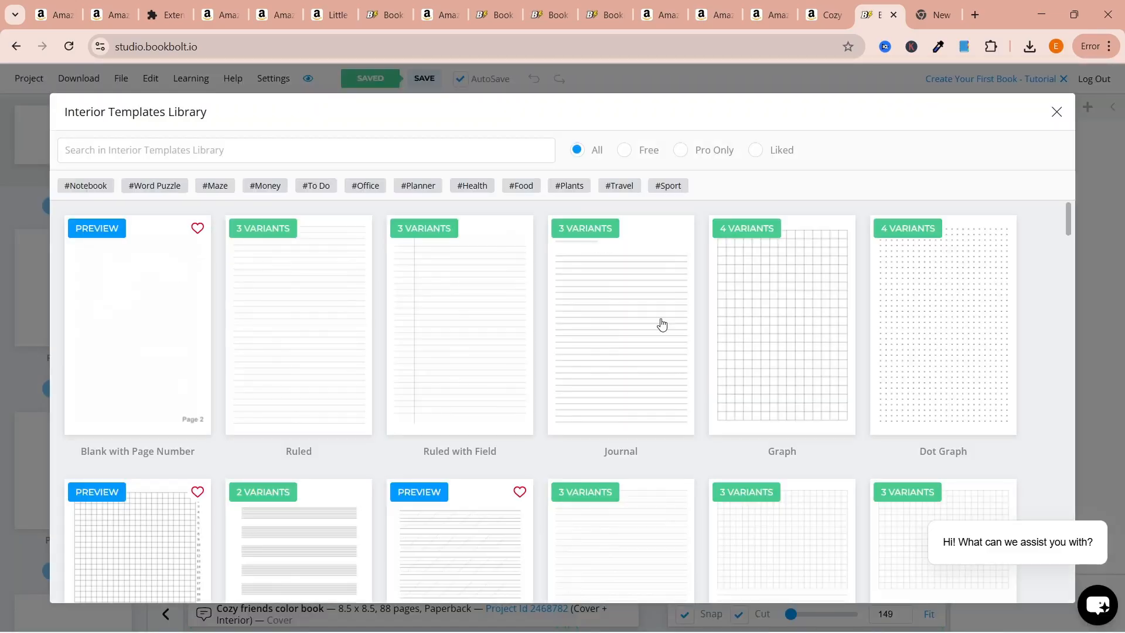
scroll(1074, 307, down, 15)
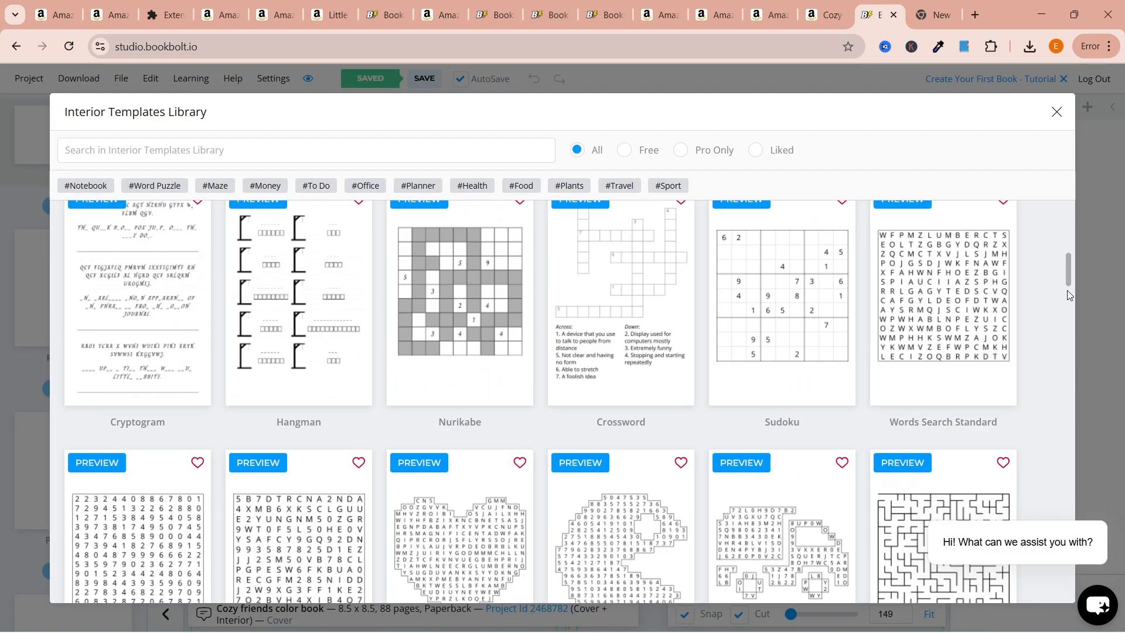
scroll(1071, 331, down, 10)
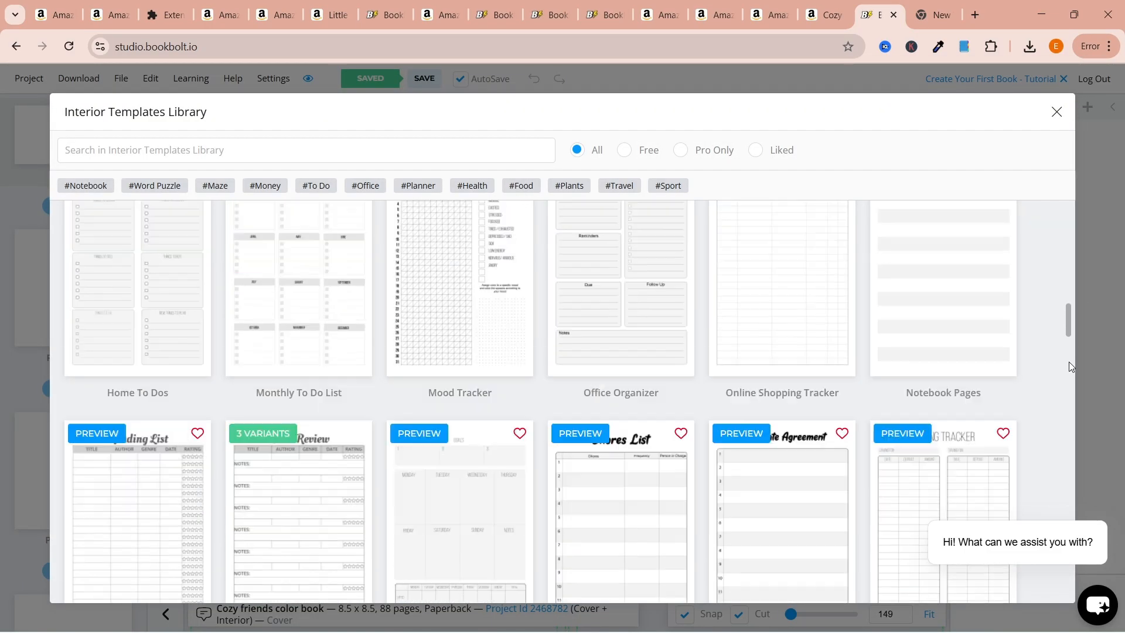
scroll(1076, 404, down, 15)
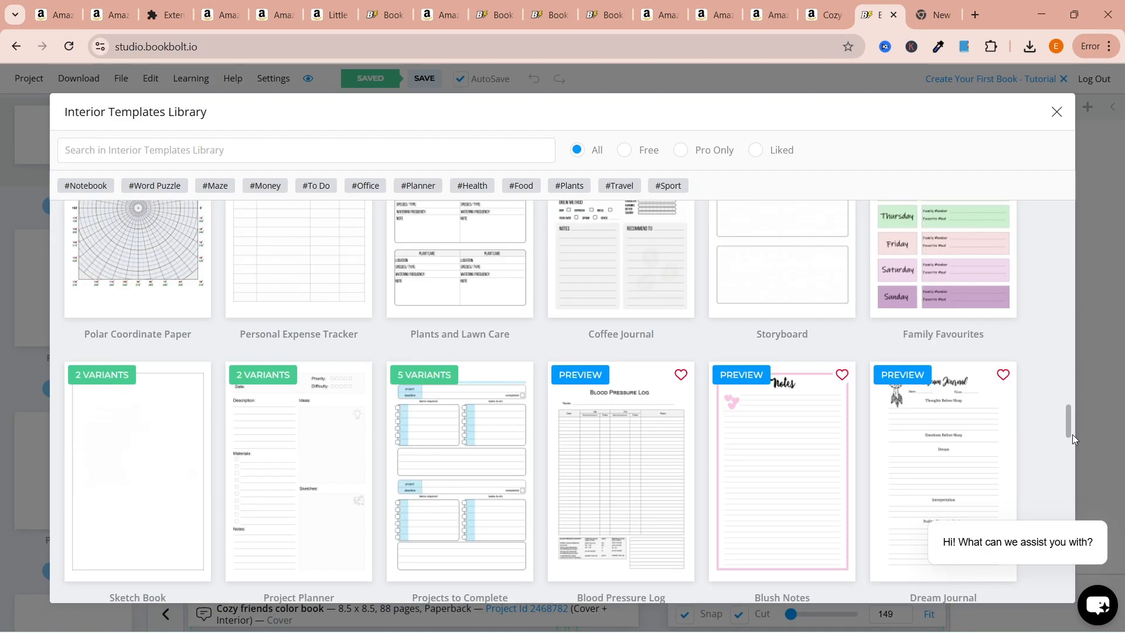
scroll(1072, 475, down, 15)
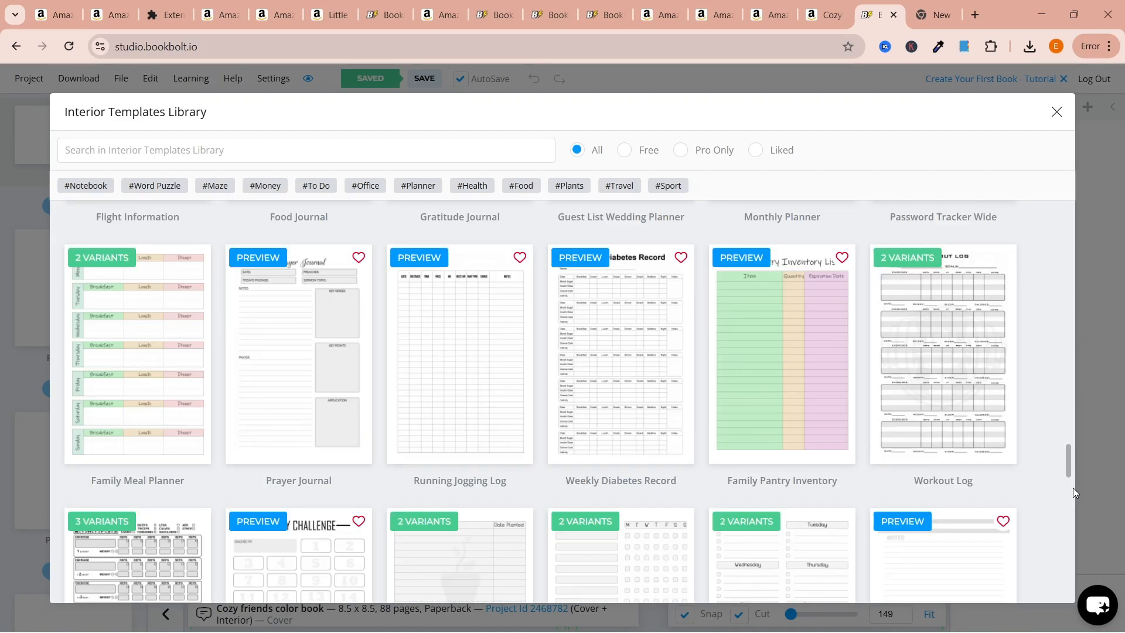
scroll(1072, 527, down, 20)
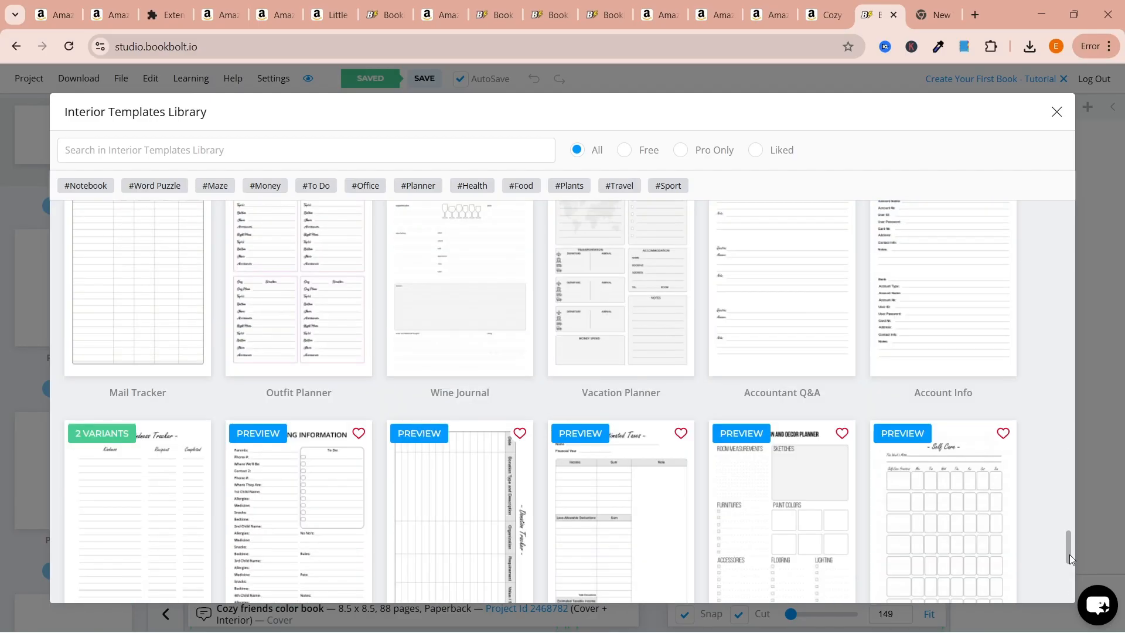
scroll(1072, 586, down, 3)
click(1056, 112)
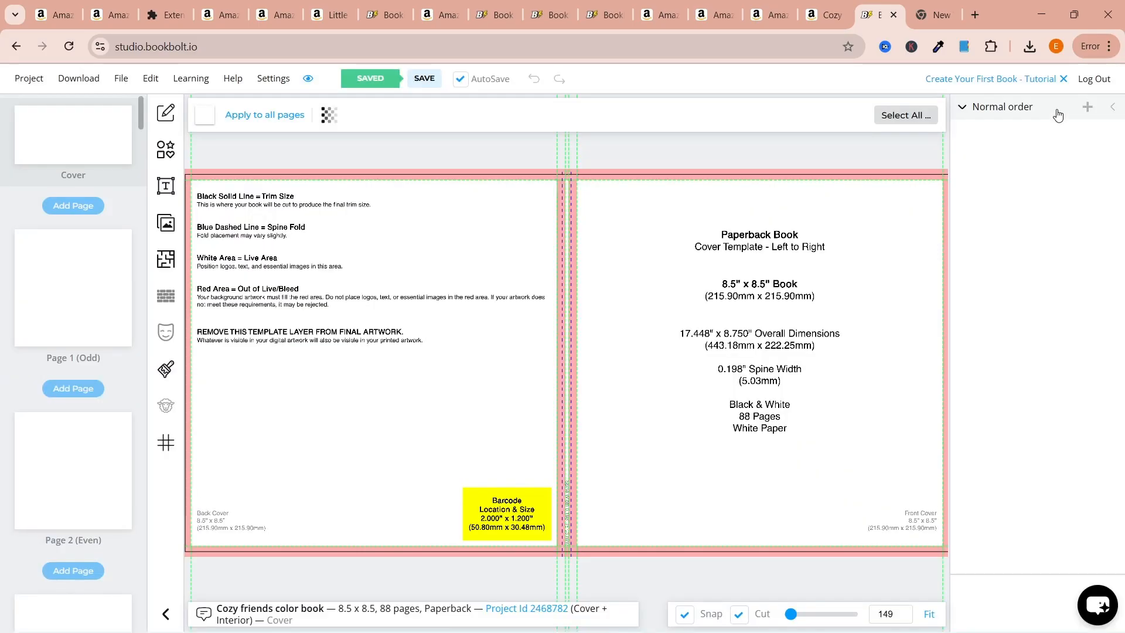
Look through the brush textures, the object-dependent effect tools and the options for vertical, horizontal and grid lines
click(163, 372)
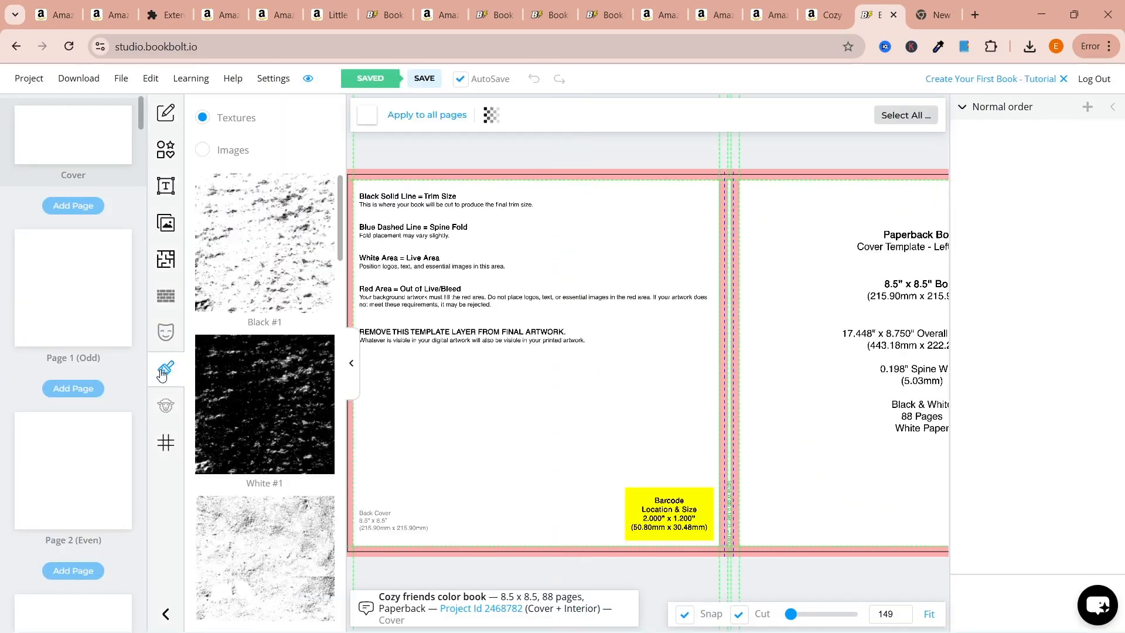
click(215, 292)
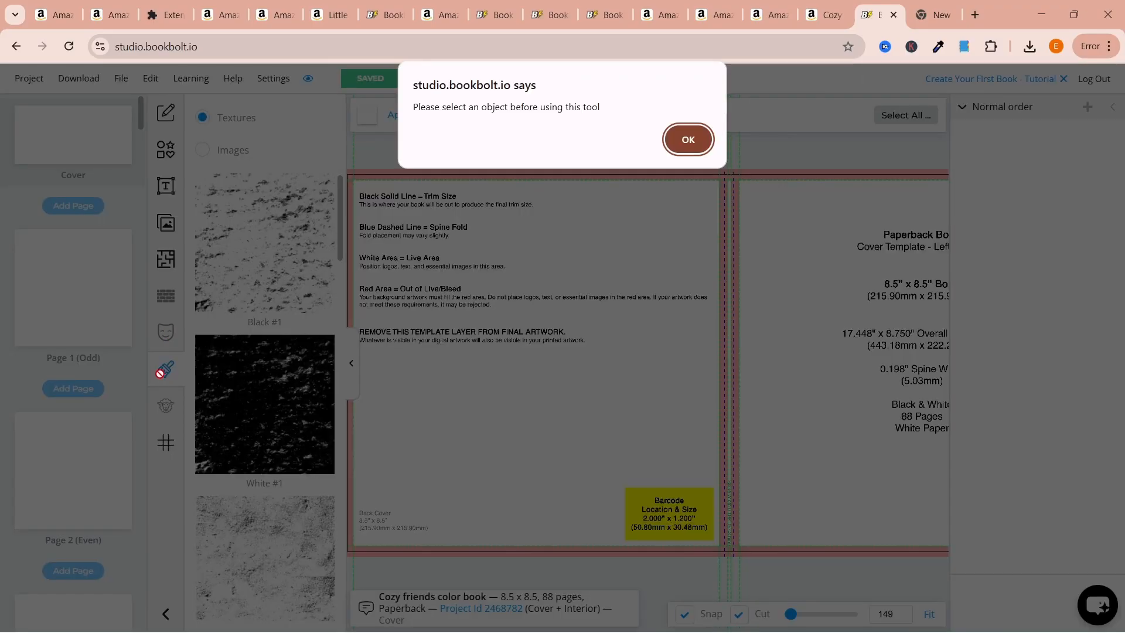
click(688, 138)
click(351, 363)
click(164, 404)
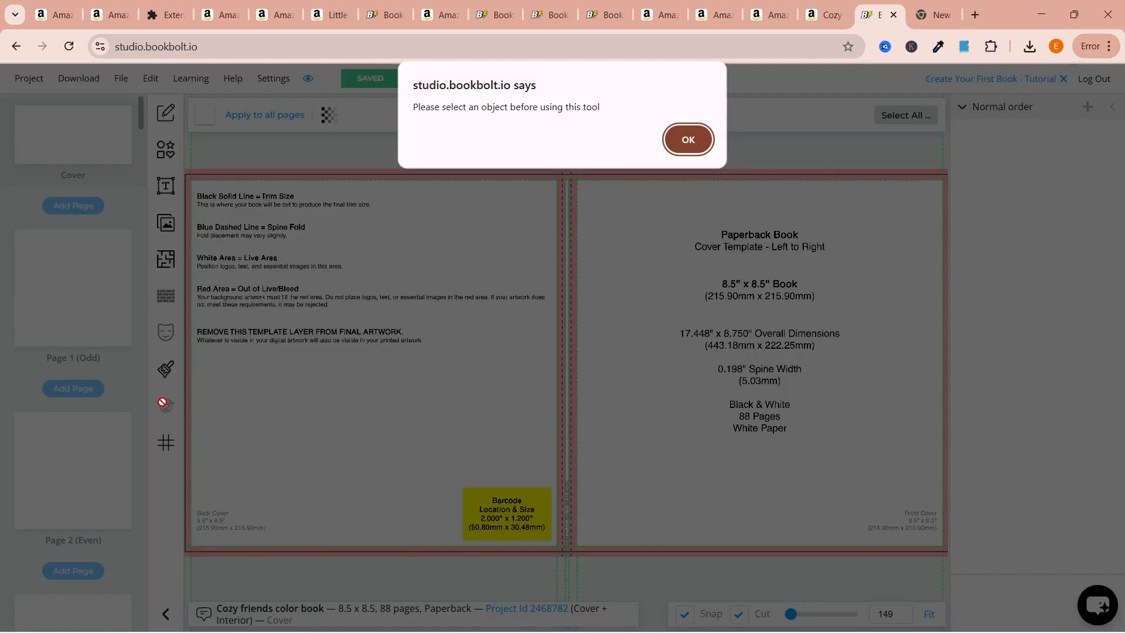
click(688, 140)
click(165, 443)
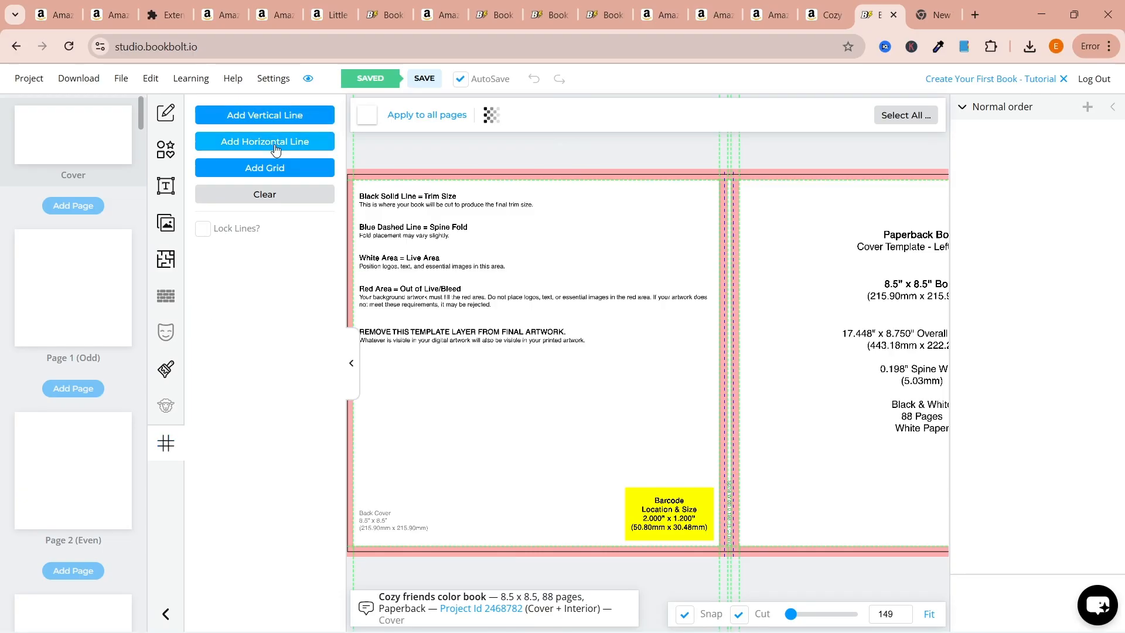
click(351, 364)
Upload the cover image COVER (1).png to the My Uploads image library
click(165, 223)
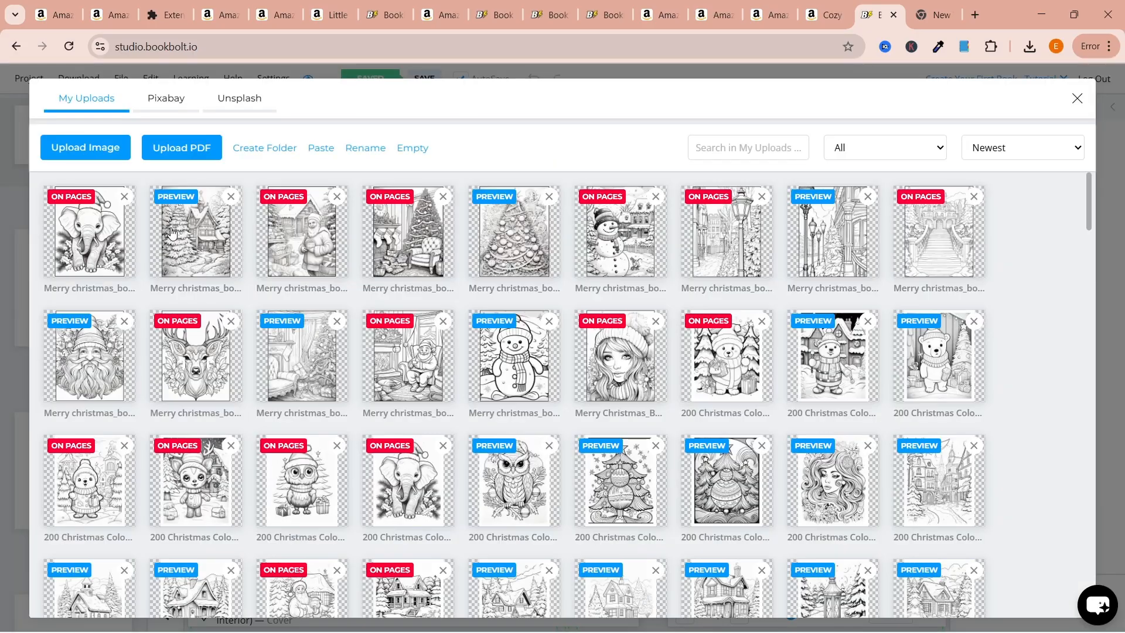
click(77, 149)
click(170, 129)
click(446, 324)
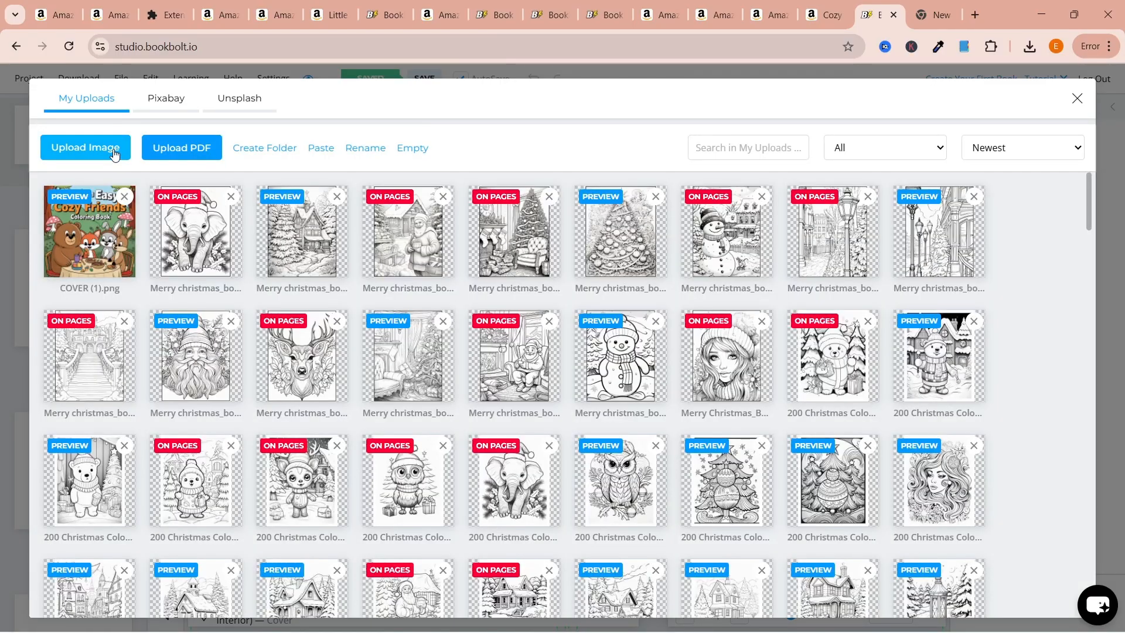
Upload all the interior coloring page images from the chosen content folder to My Uploads
click(112, 151)
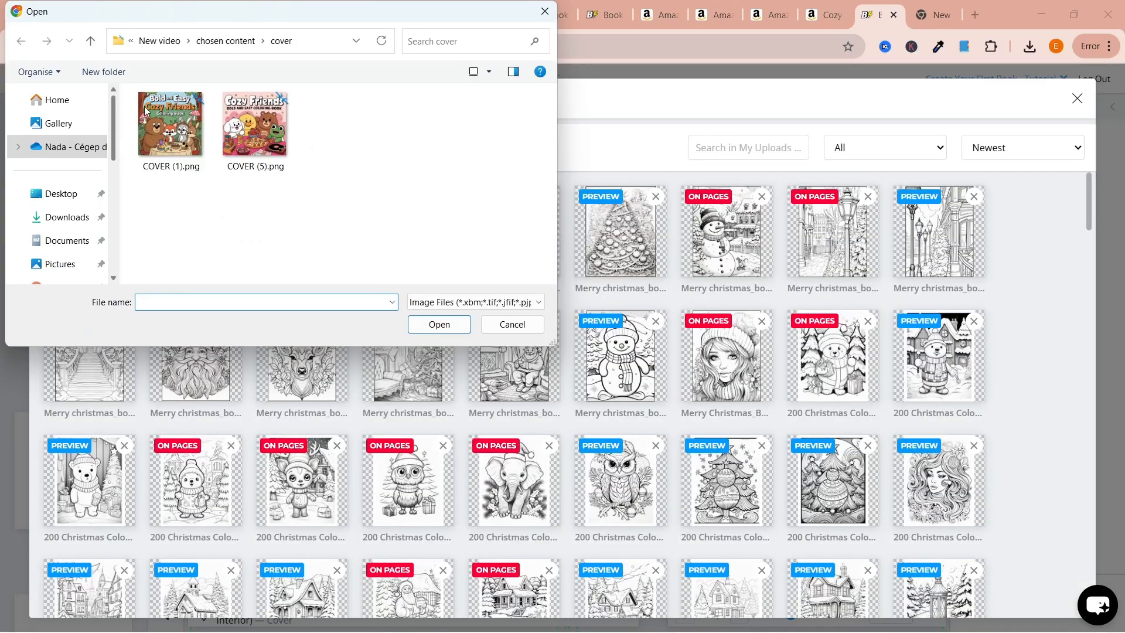
click(227, 44)
double_click(170, 139)
double_click(170, 129)
key(ctrl+a)
key(Return)
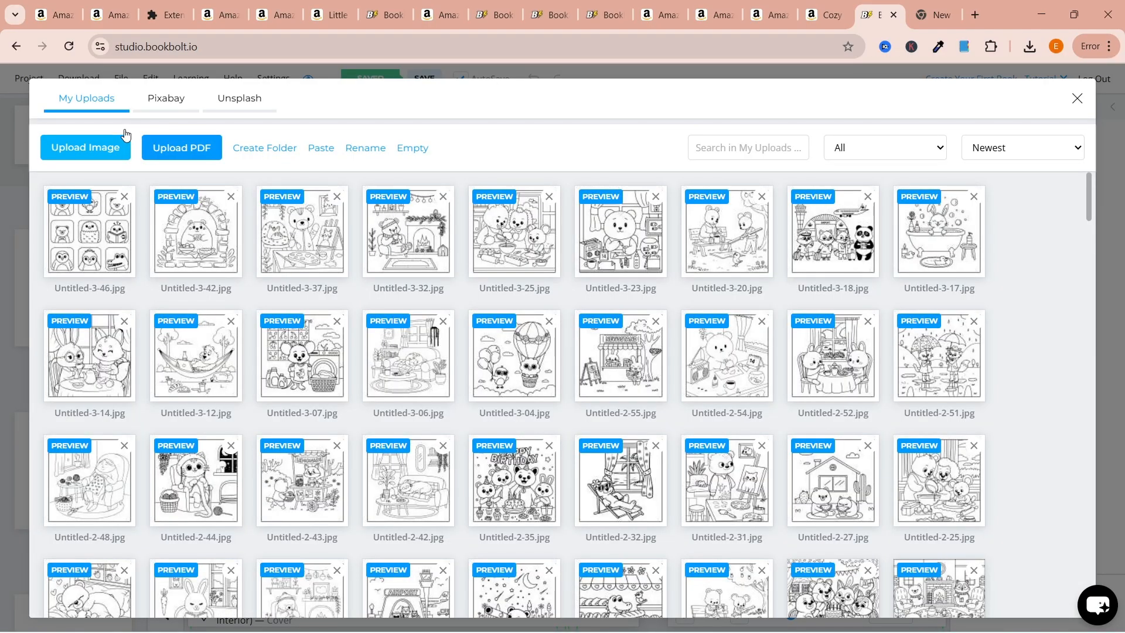
Place COVER (1).png from My Uploads on the front cover and check its fit there
scroll(1085, 286, down, 8)
click(510, 252)
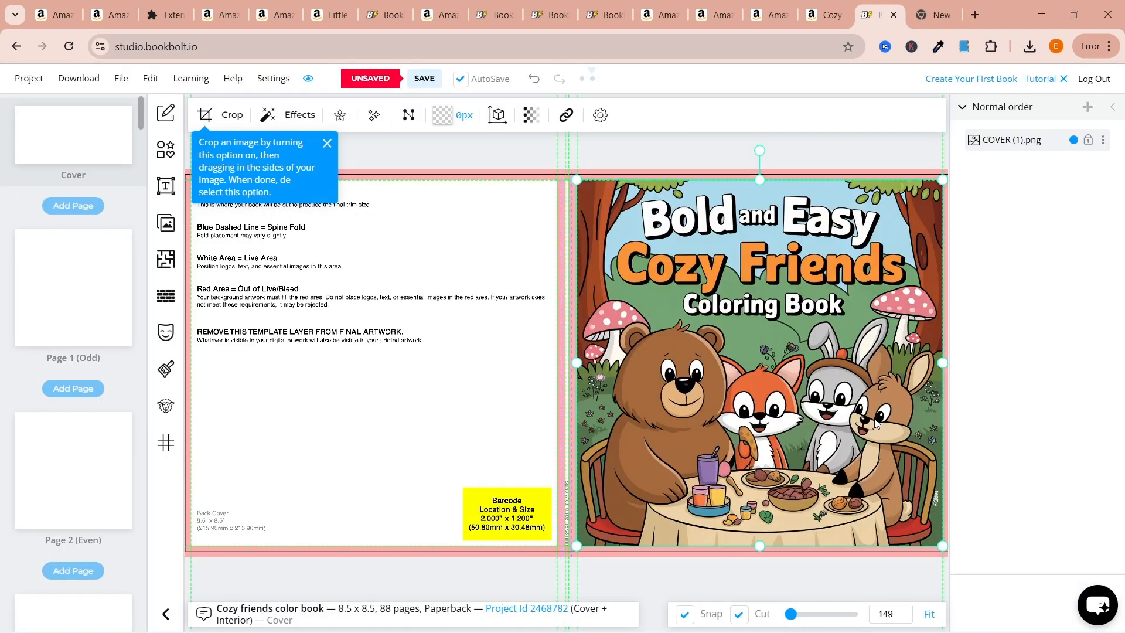
click(429, 287)
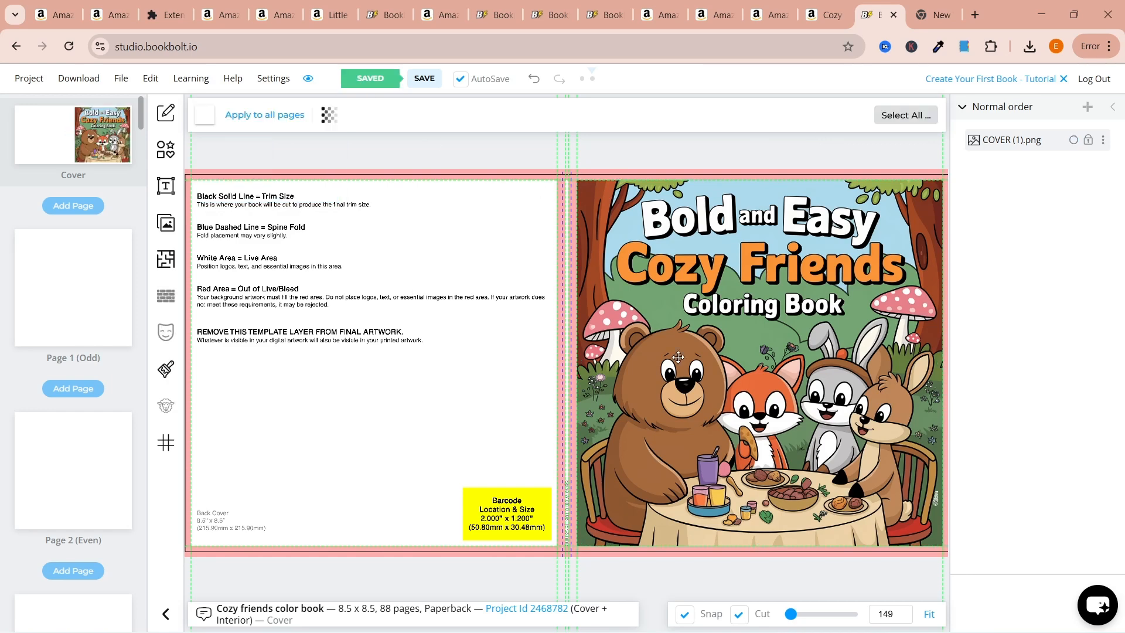
click(678, 357)
click(390, 142)
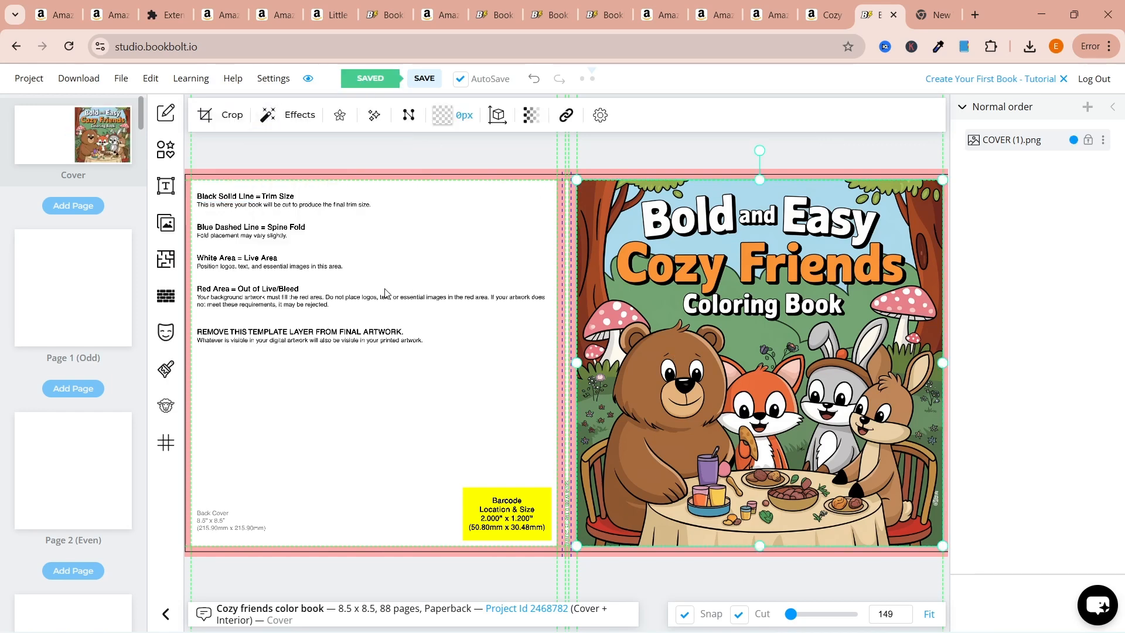
click(387, 294)
Browse the shapes library, add the black rounded square (Shape 18), and move it onto the back cover
click(164, 149)
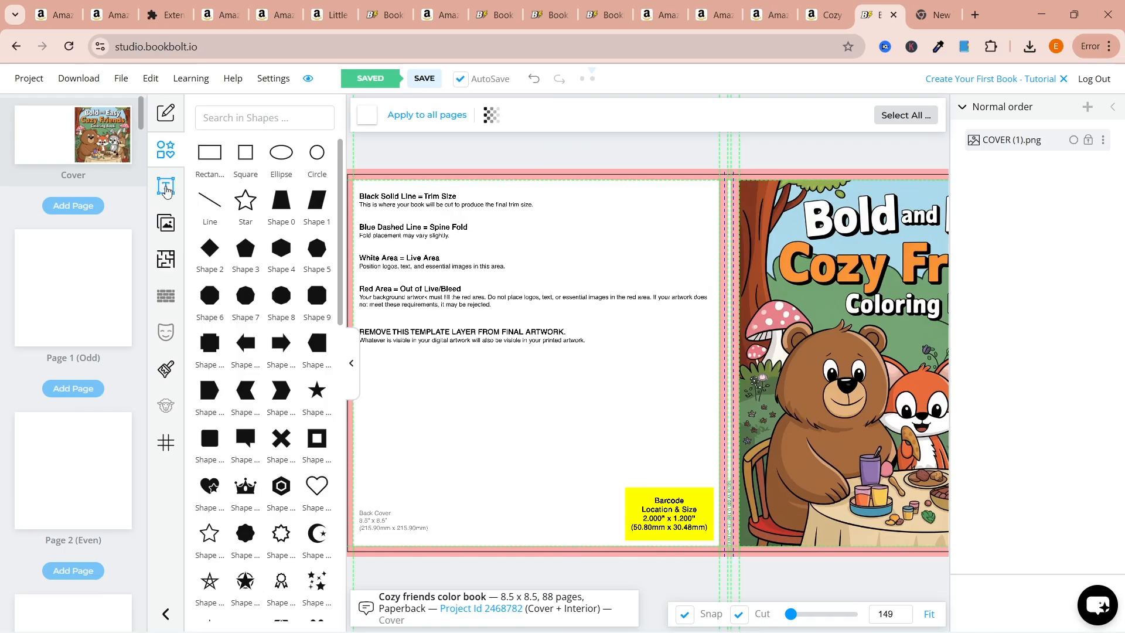
scroll(328, 340, down, 10)
scroll(328, 340, up, 10)
click(209, 437)
scroll(337, 381, down, 6)
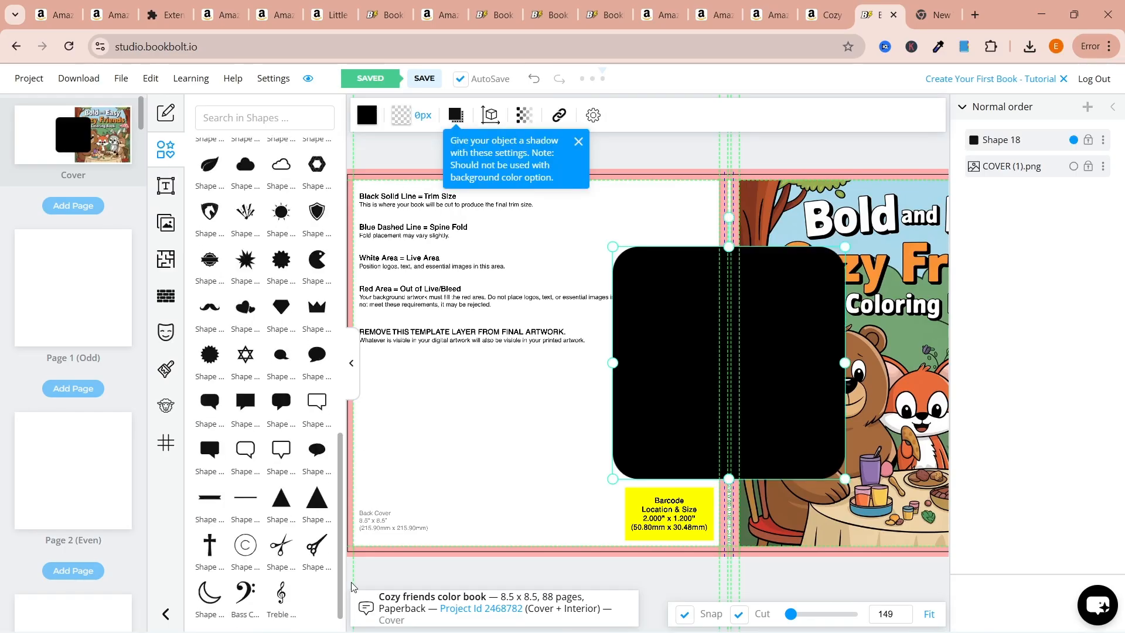
scroll(340, 205, up, 8)
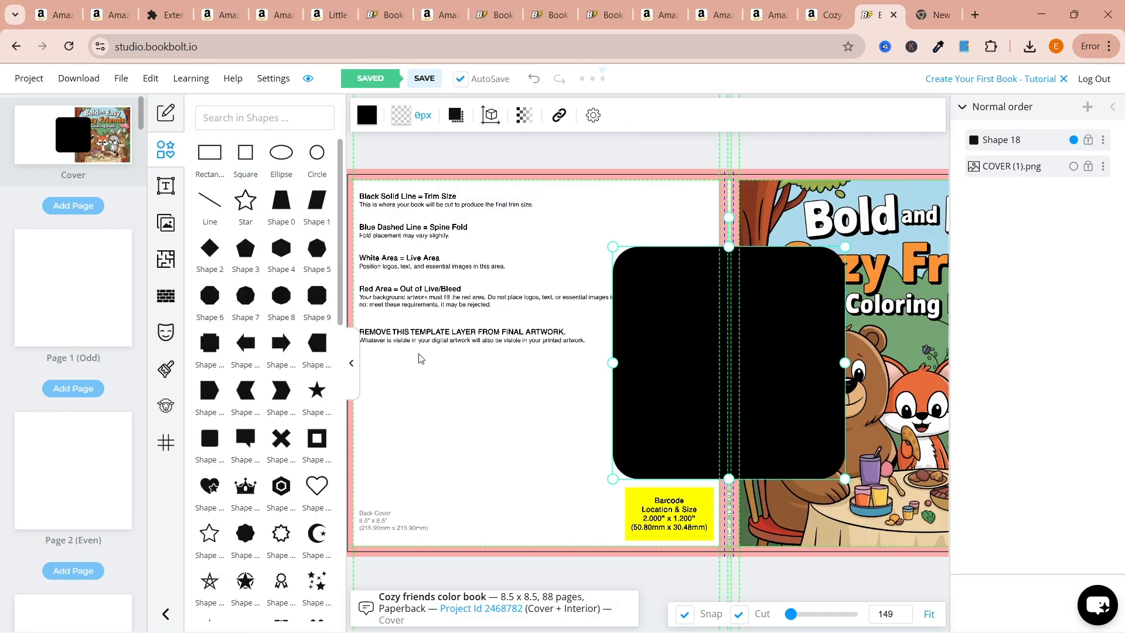
click(351, 363)
drag(520, 328, 271, 254)
Try filling the back cover shape with light blue #ACDAEC sampled from the sky in the front cover artwork
click(202, 116)
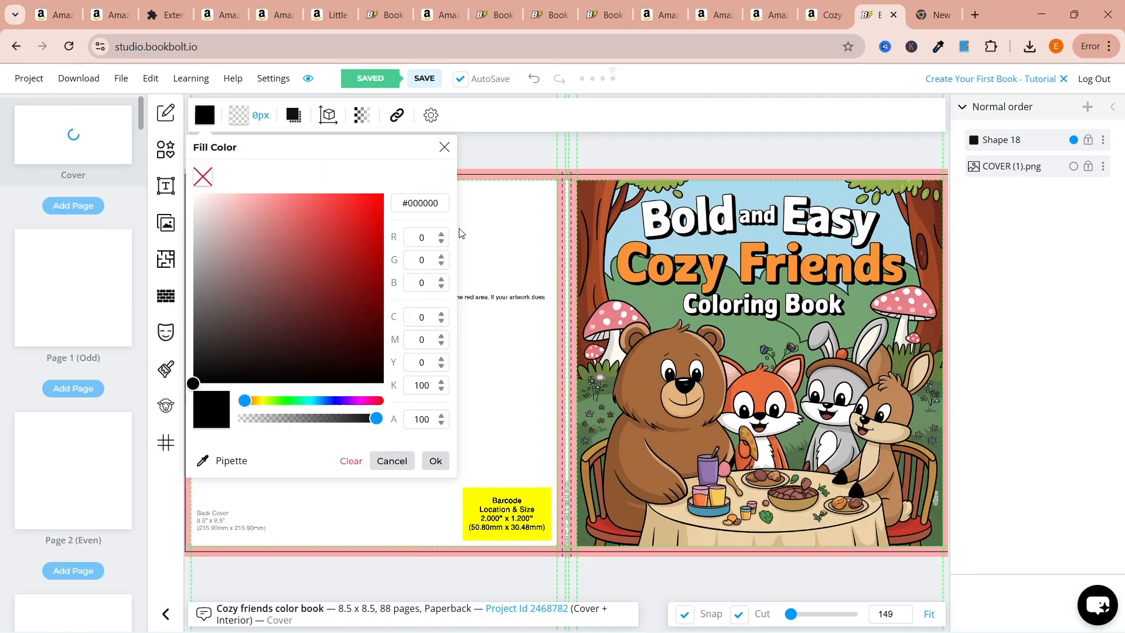
click(202, 461)
click(741, 188)
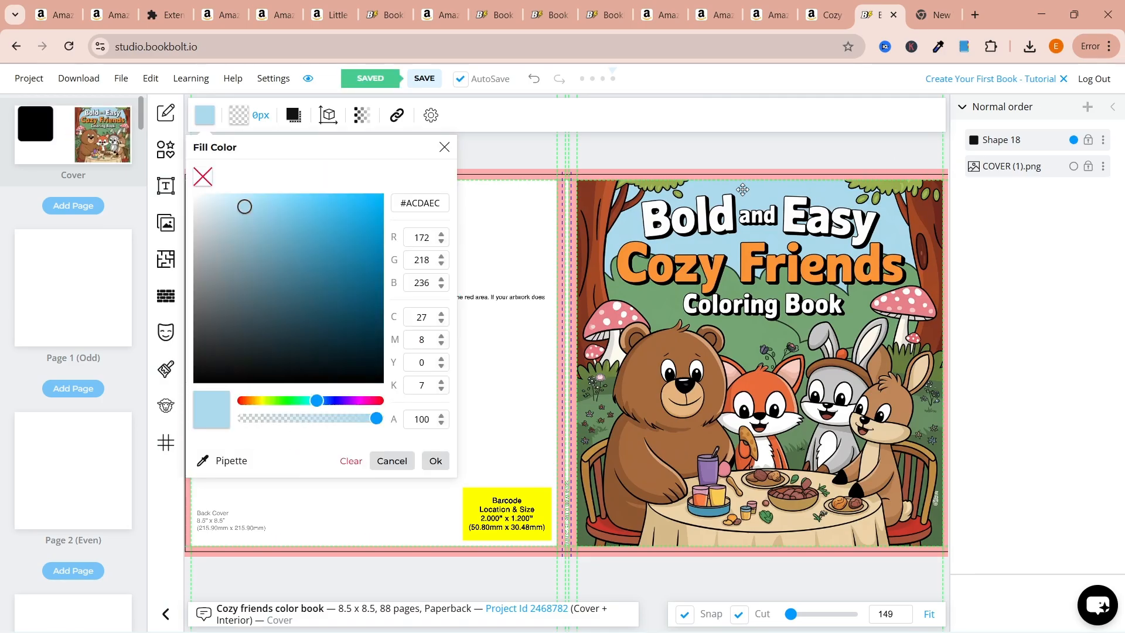
click(484, 330)
click(231, 267)
Fill the back cover shape with the reddish brown sampled from the front cover artwork
click(204, 113)
click(202, 463)
click(614, 188)
click(464, 420)
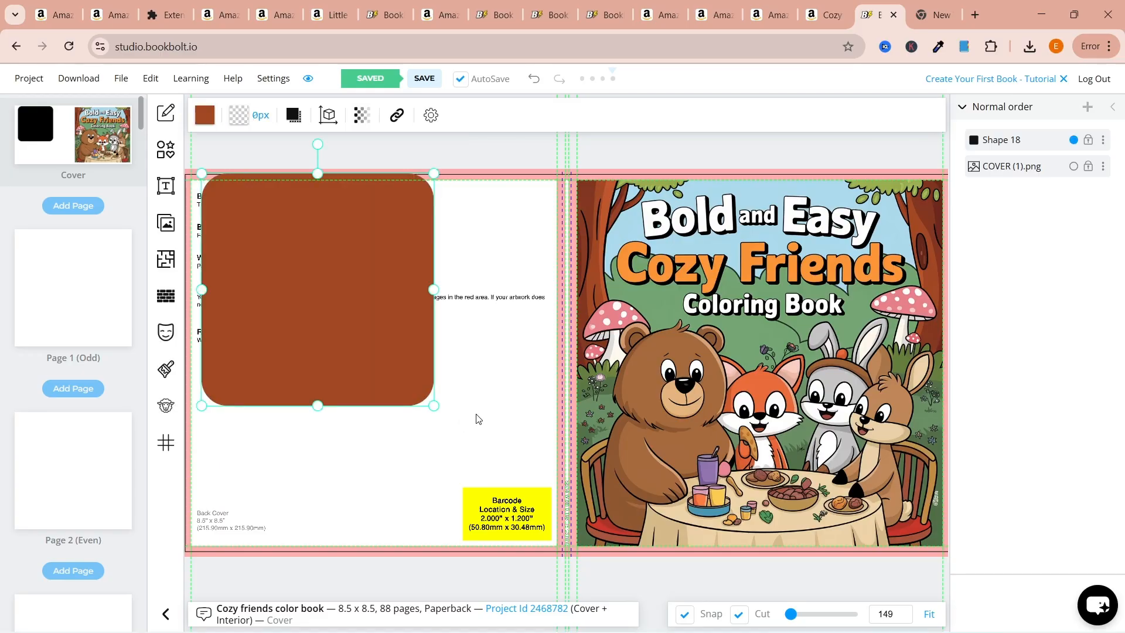
Enlarge and reposition the brown shape until it fills the whole back cover and its bleed up to the spine, without rounded corners showing
drag(434, 405, 567, 538)
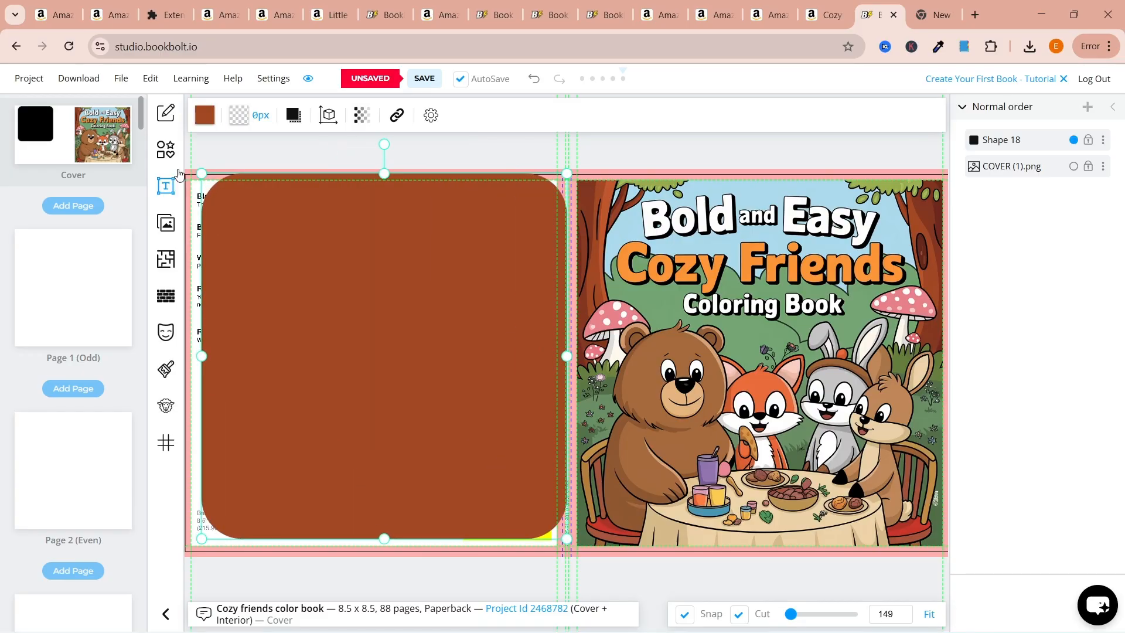
drag(202, 174, 187, 137)
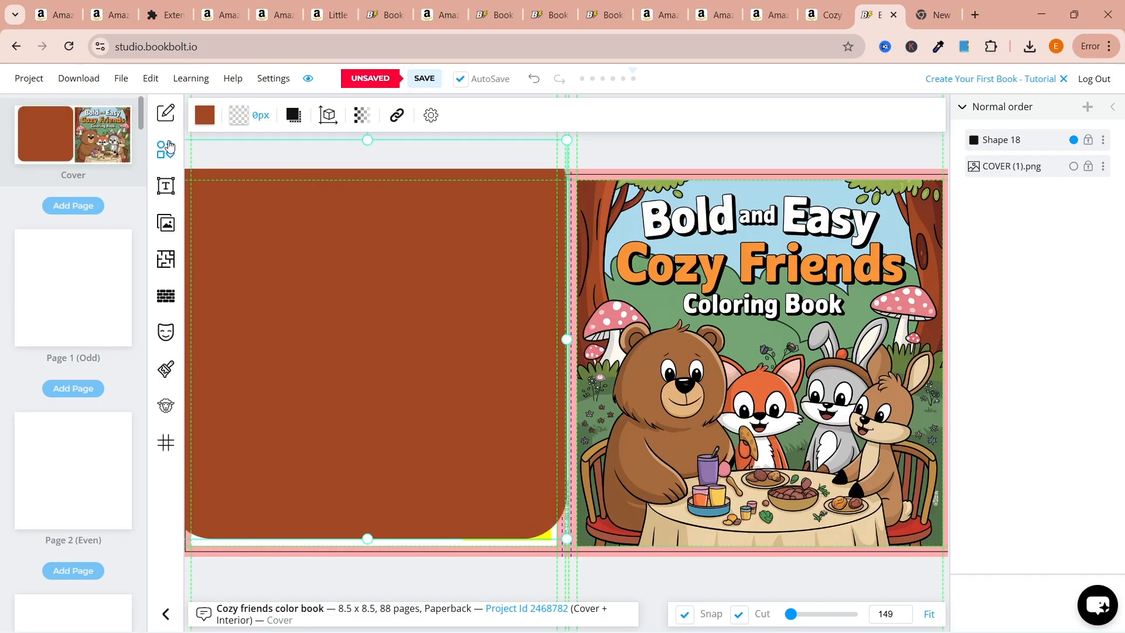
drag(566, 538, 563, 594)
drag(487, 363, 482, 391)
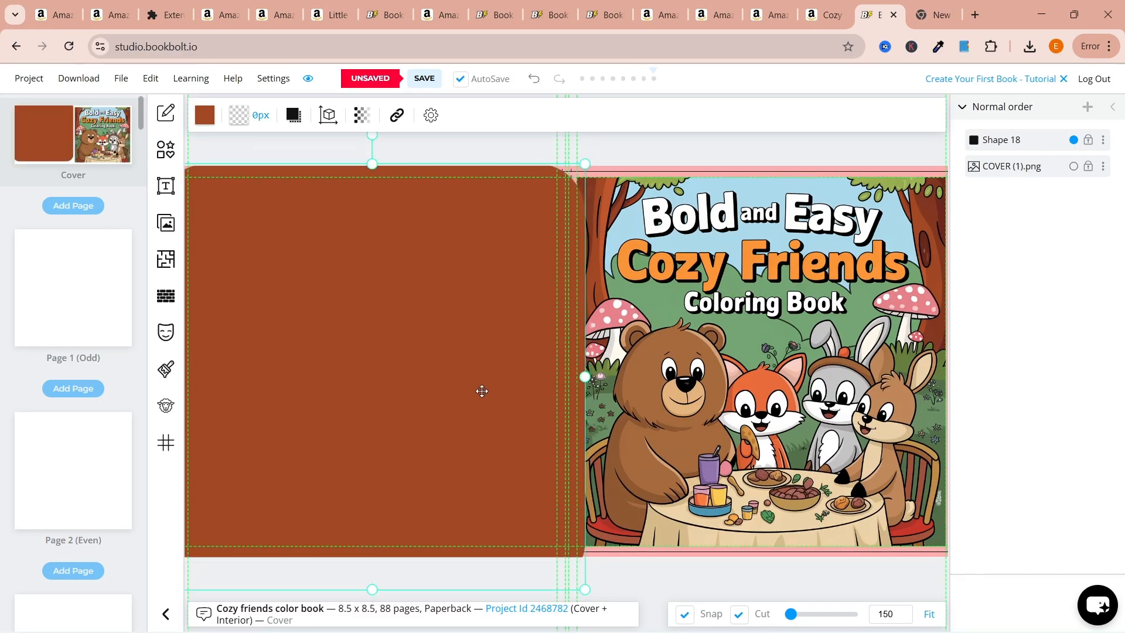
drag(584, 164, 608, 133)
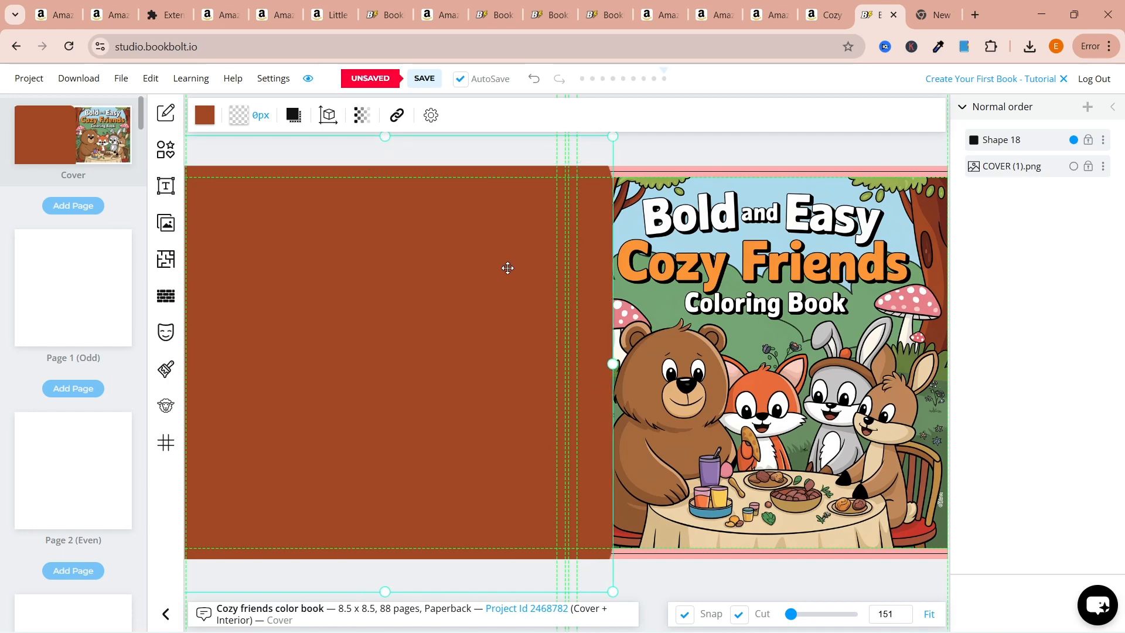
drag(522, 300, 484, 308)
drag(572, 144, 603, 115)
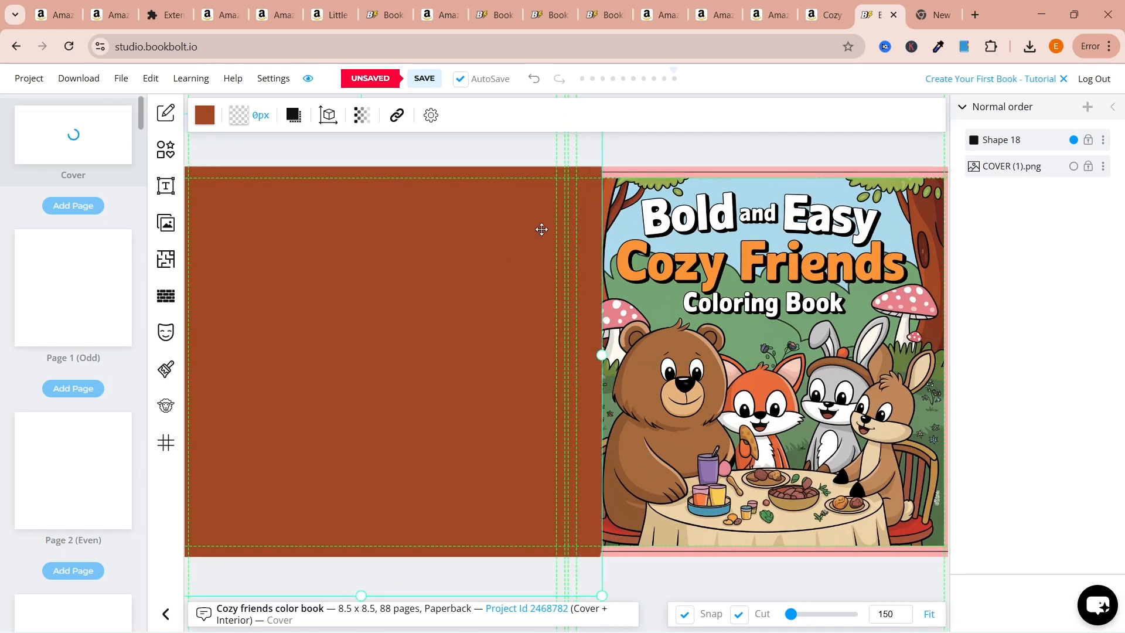
drag(540, 230, 492, 227)
drag(555, 589, 550, 625)
drag(526, 450, 515, 450)
mouse_move(792, 617)
mouse_down()
mouse_move(781, 620)
mouse_move(788, 613)
mouse_up()
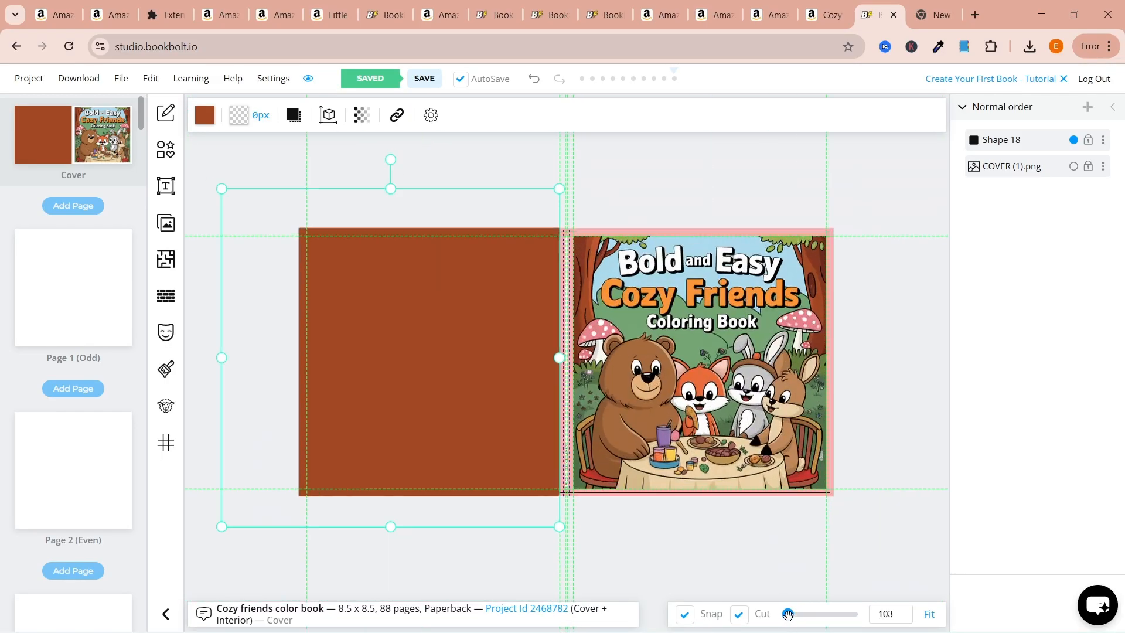
click(906, 611)
click(410, 144)
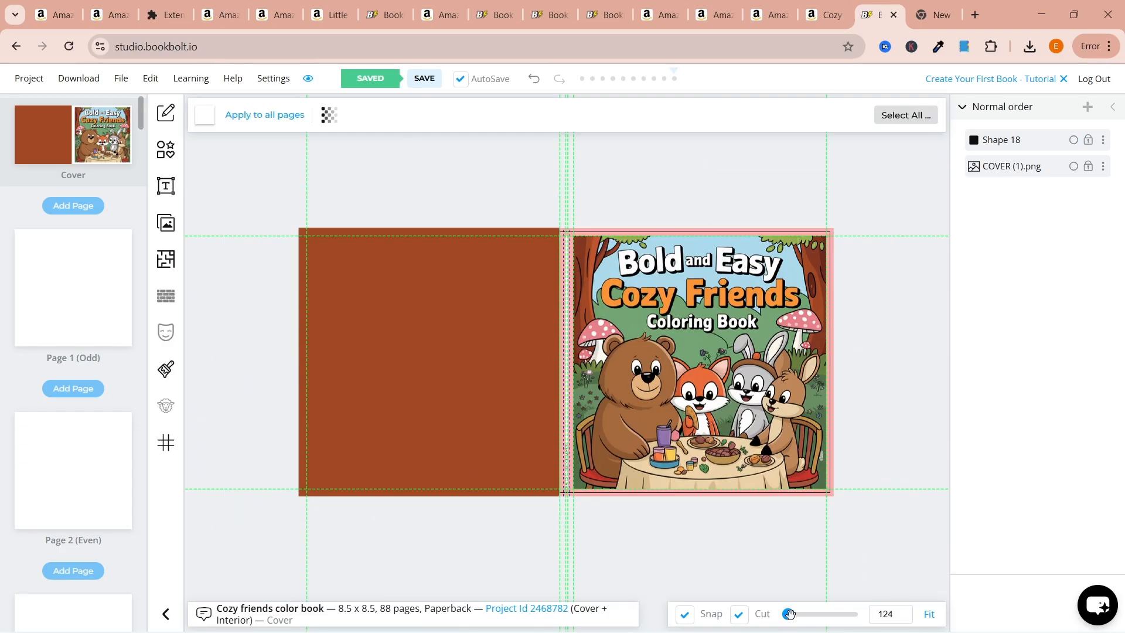
drag(790, 613, 792, 614)
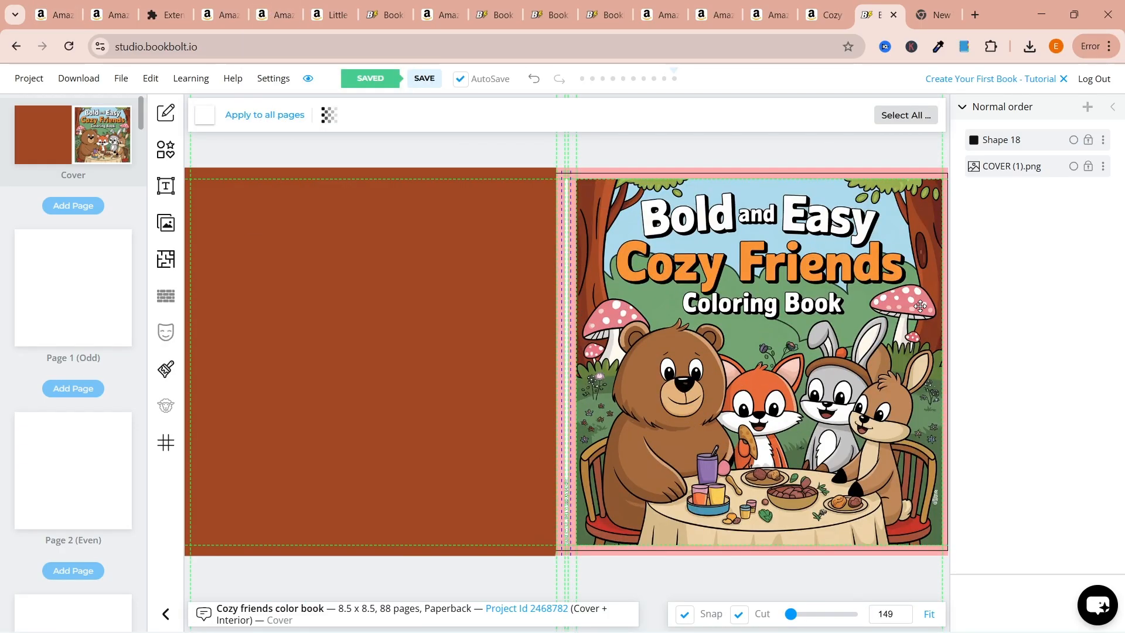
Add a second black rounded square over the spine and stretch it to the full height of the cover
click(735, 302)
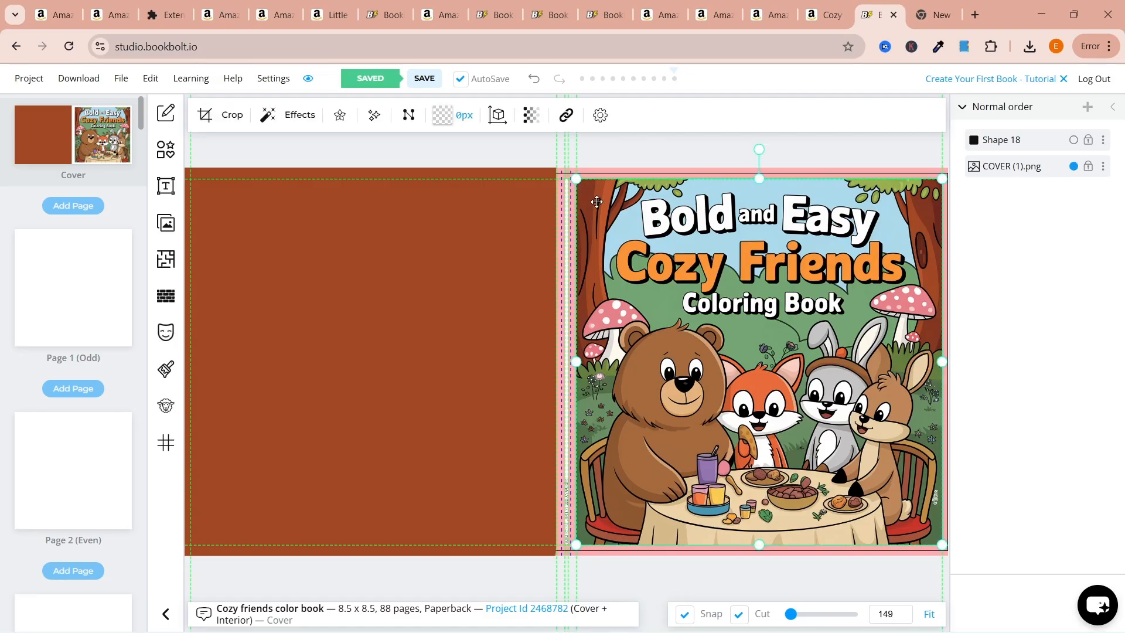
mouse_move(577, 179)
mouse_down()
mouse_move(574, 161)
mouse_move(583, 170)
mouse_up()
click(166, 149)
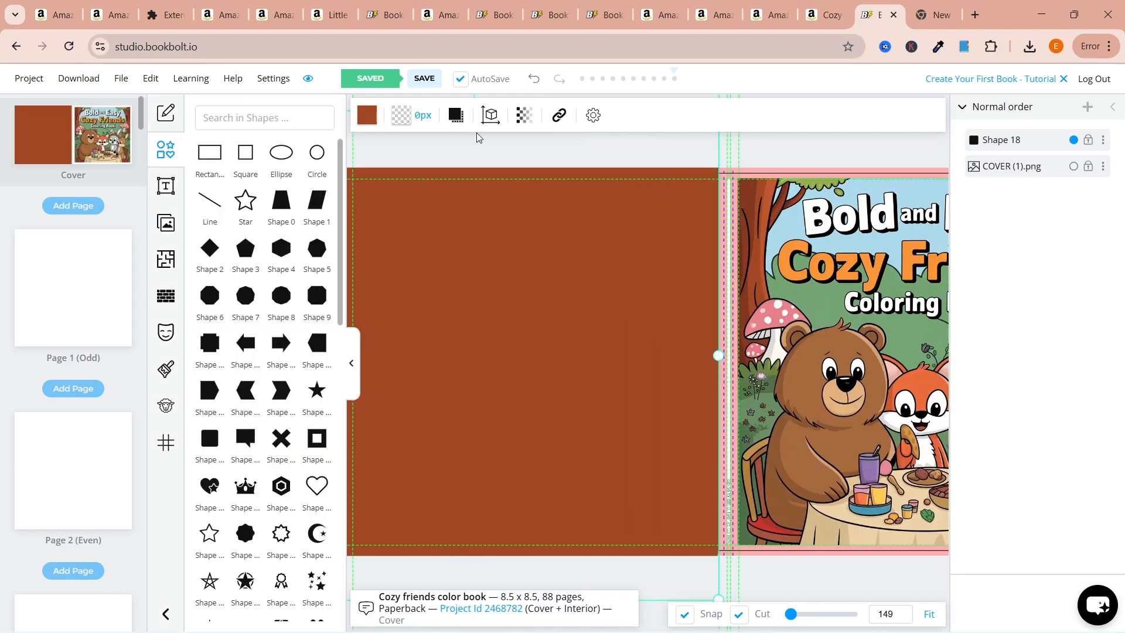
click(210, 437)
click(355, 378)
drag(614, 326, 616, 229)
drag(695, 375, 684, 563)
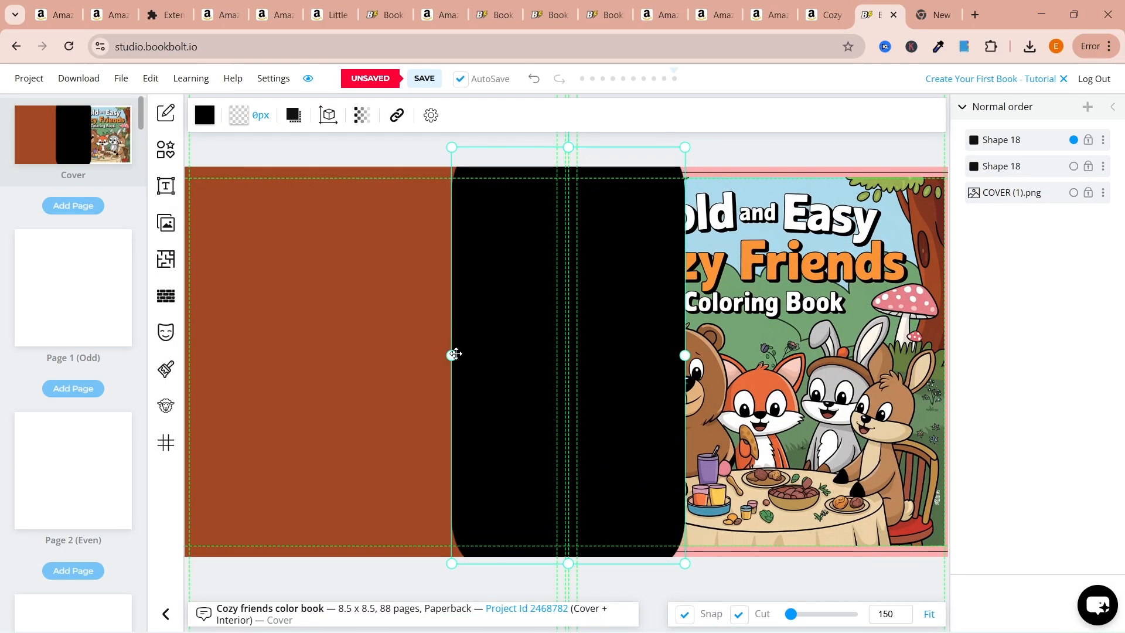
Narrow the black shape so it covers only the spine strip between the brown back cover and the front image
drag(455, 354, 554, 370)
click(554, 371)
drag(558, 599, 540, 608)
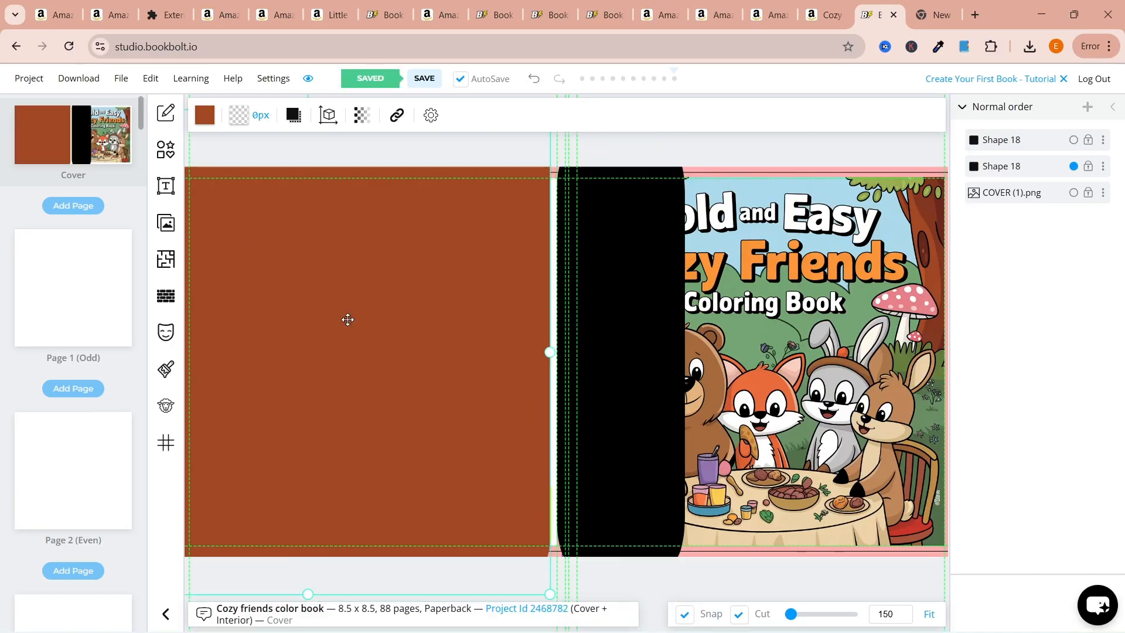
click(630, 186)
drag(558, 361, 545, 373)
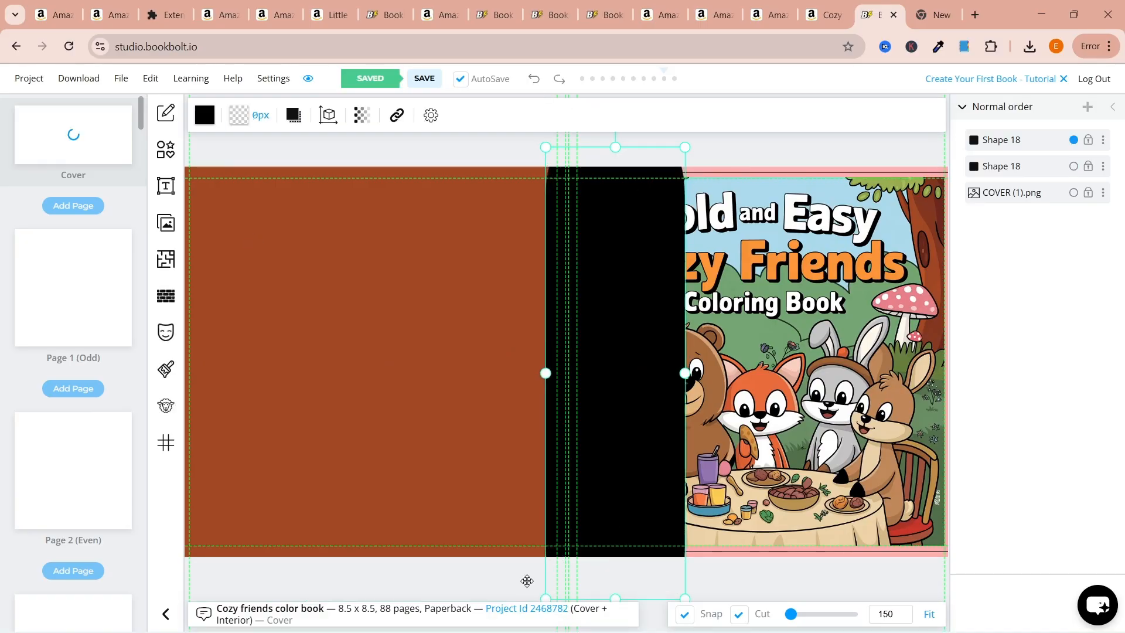
drag(683, 373, 557, 378)
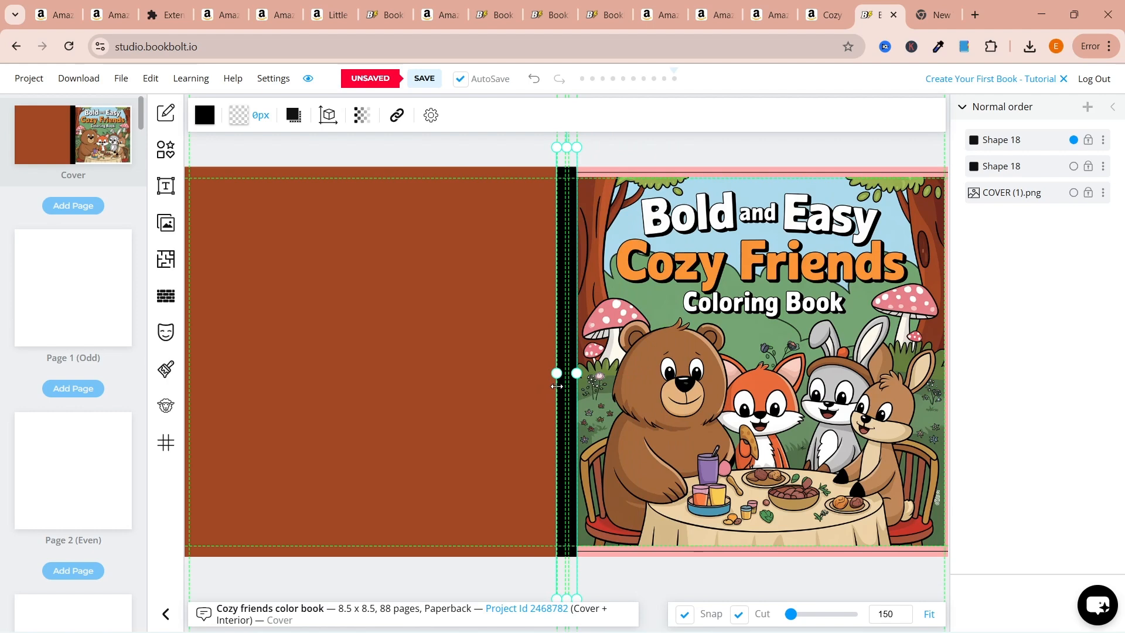
Try filling the spine shape with the pink sampled from a mushroom cap, and undo that fill
click(204, 115)
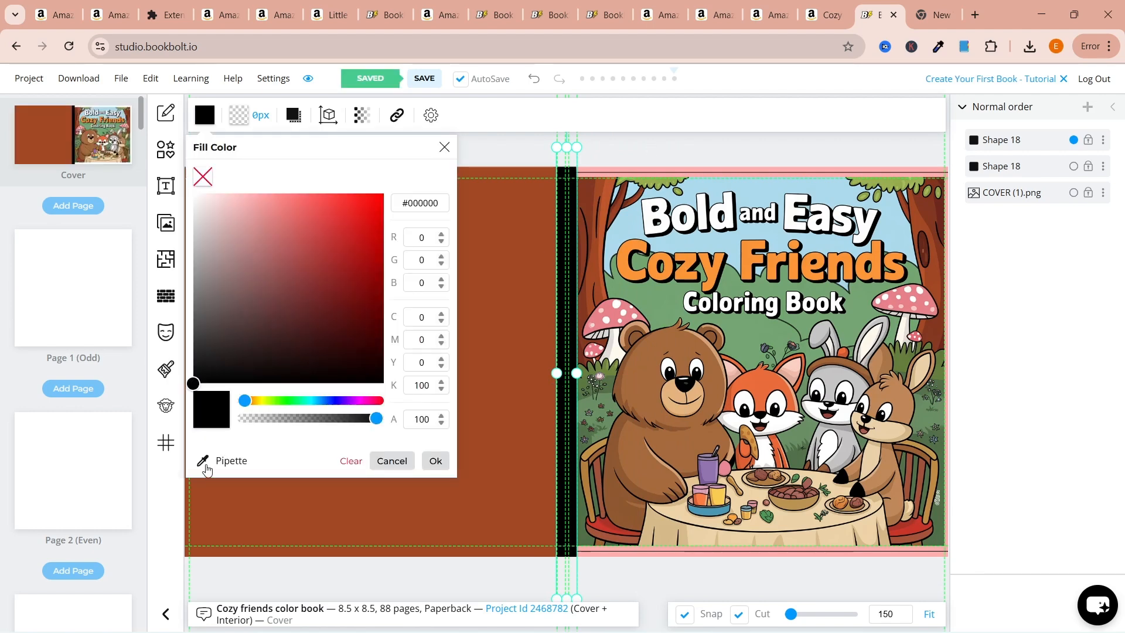
click(202, 461)
click(904, 298)
click(696, 315)
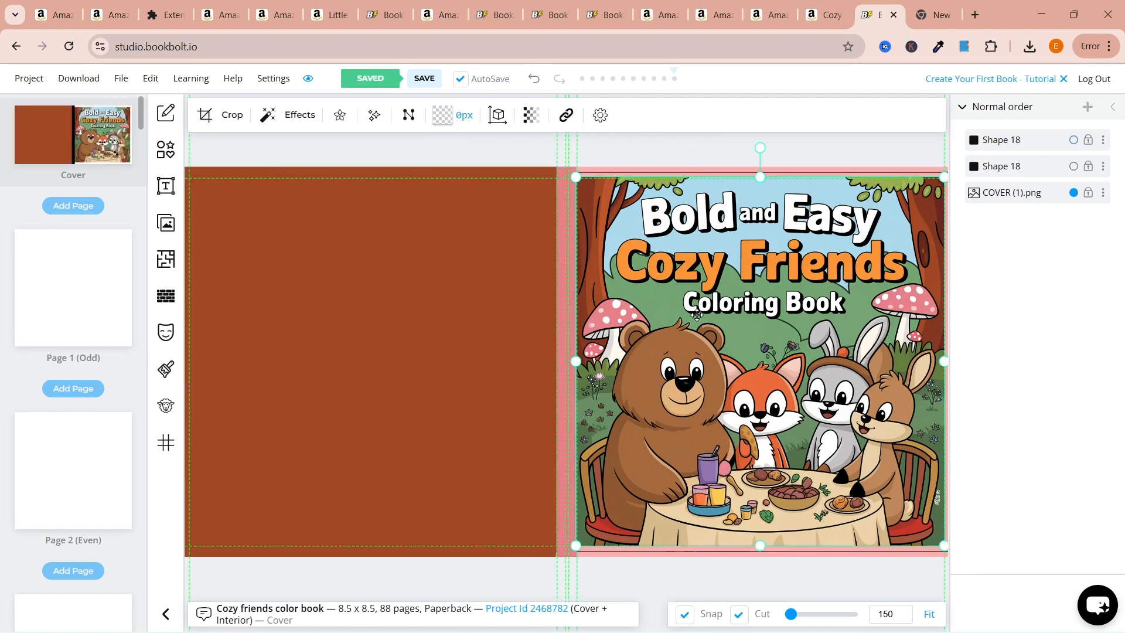
click(403, 160)
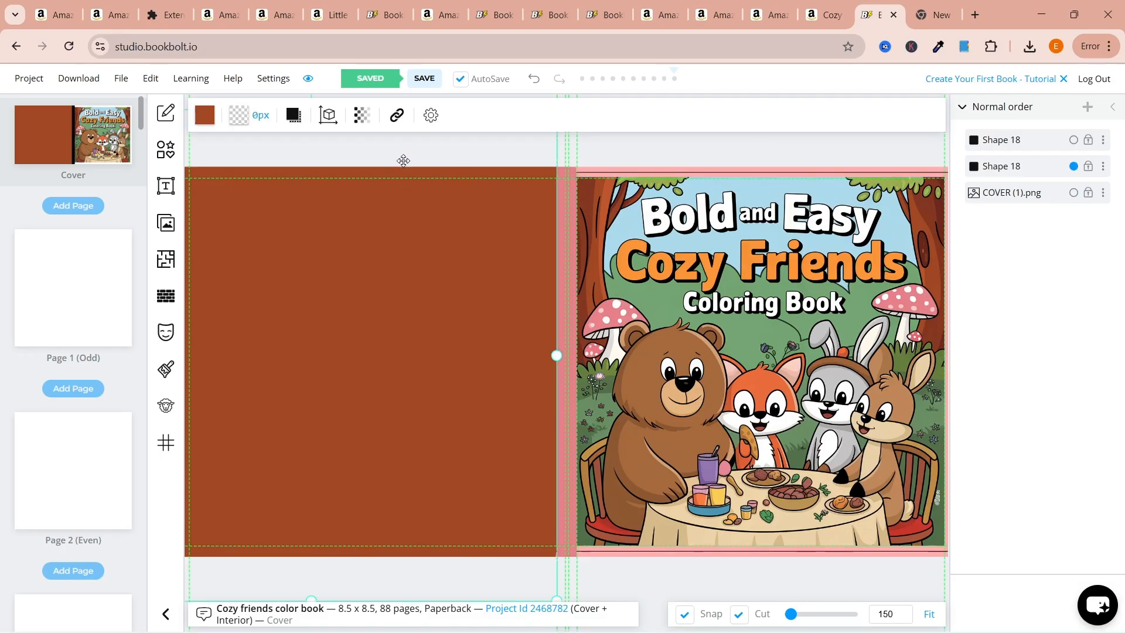
click(610, 351)
click(534, 81)
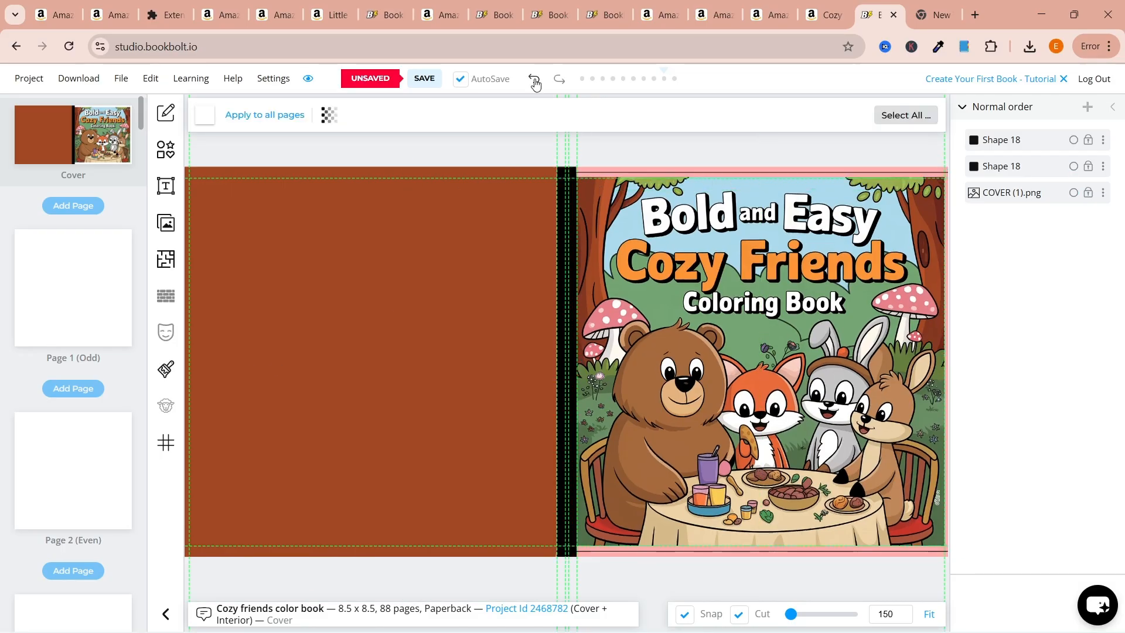
Fill the spine strip with the pink sampled from a mushroom cap on the front cover
click(557, 78)
click(534, 79)
click(610, 368)
click(573, 304)
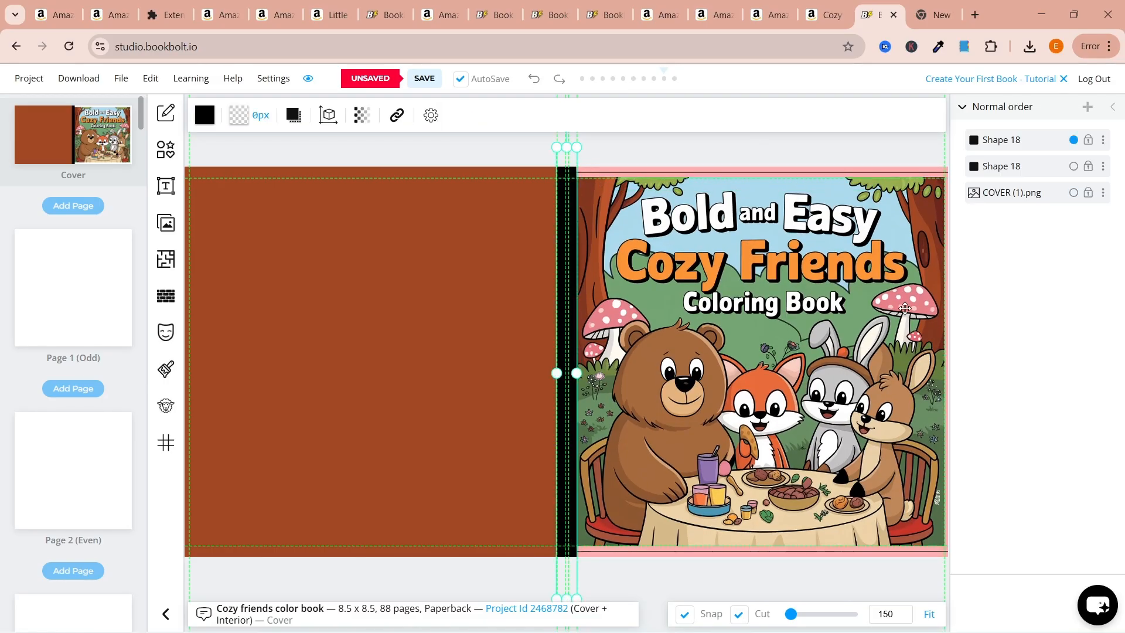
click(205, 115)
click(225, 460)
click(892, 299)
Enlarge the front cover image so it covers the bleed above, below and along the outer edge, meeting the pink spine
click(831, 409)
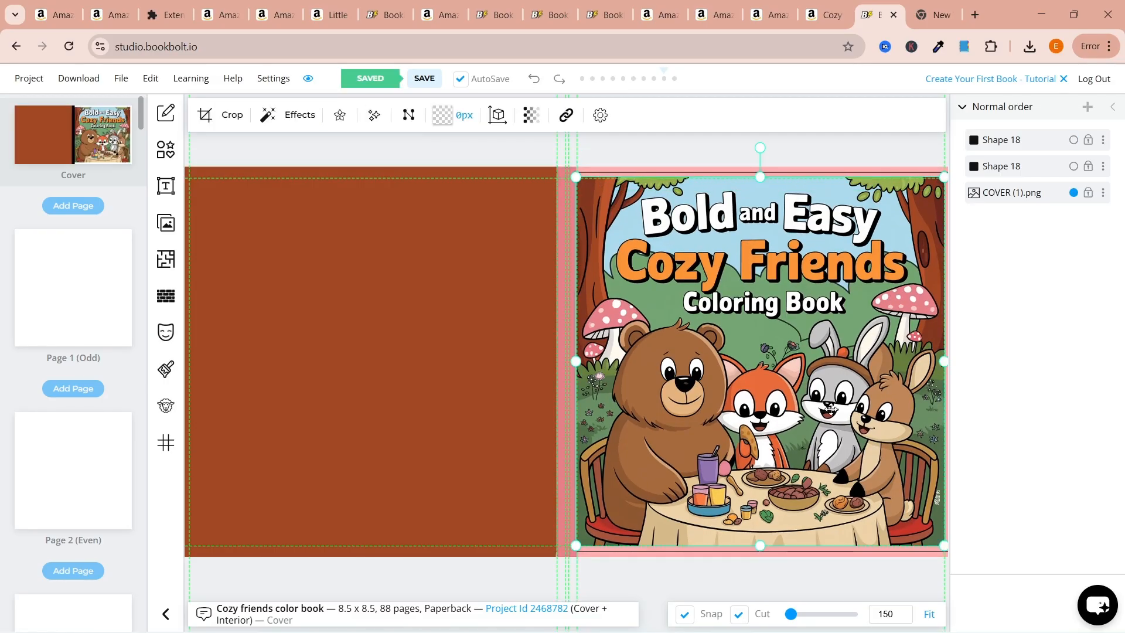
drag(578, 176, 565, 164)
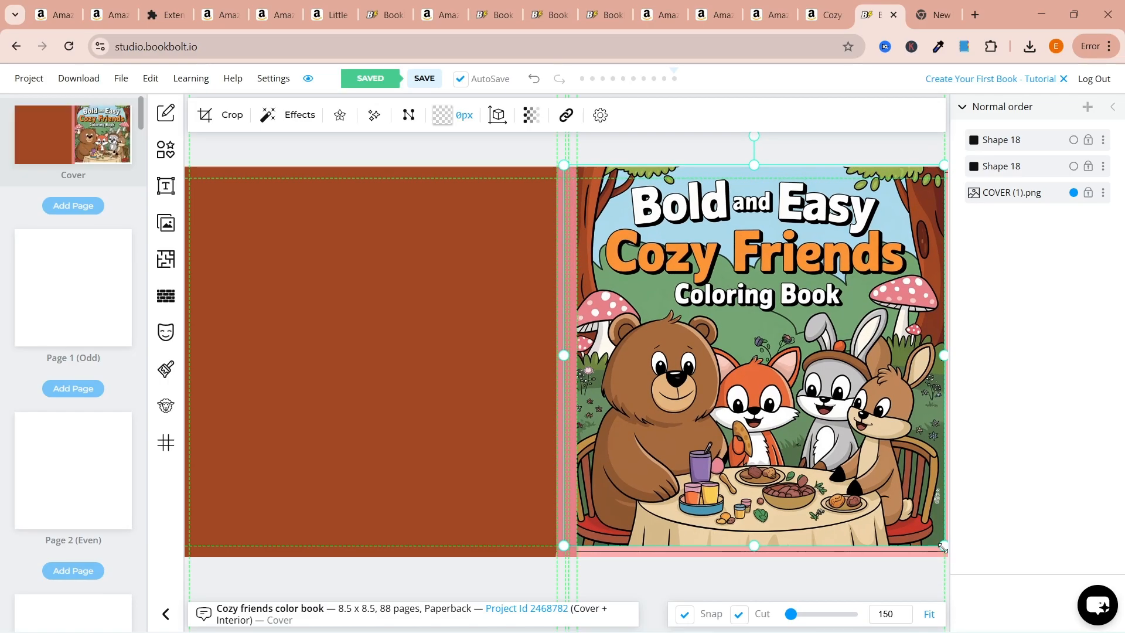
drag(943, 546, 959, 565)
click(487, 477)
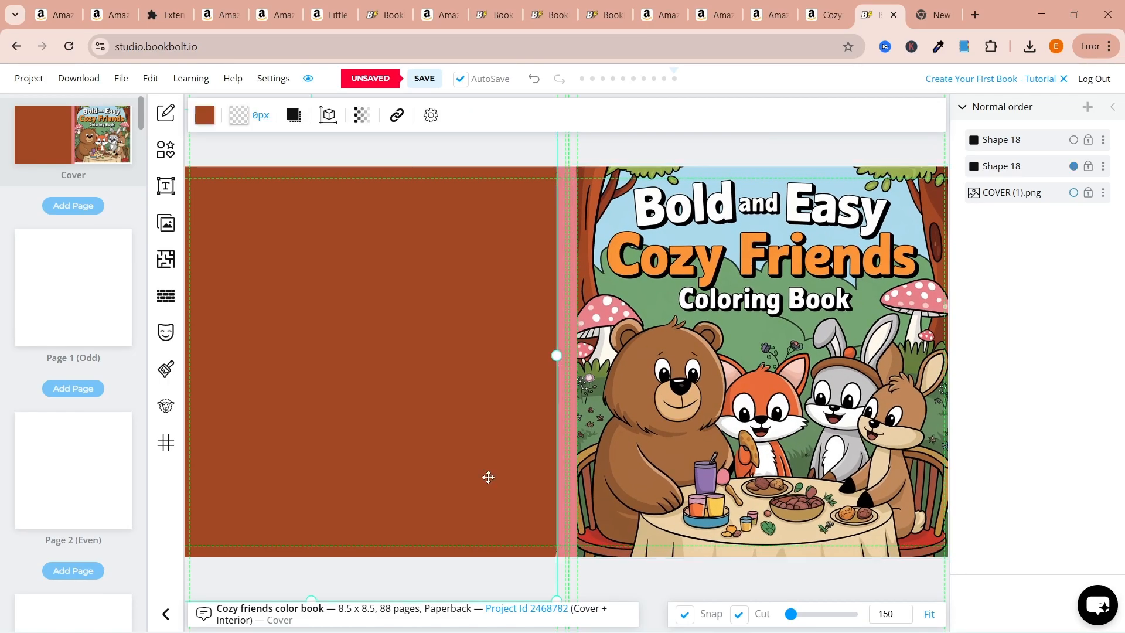
click(792, 431)
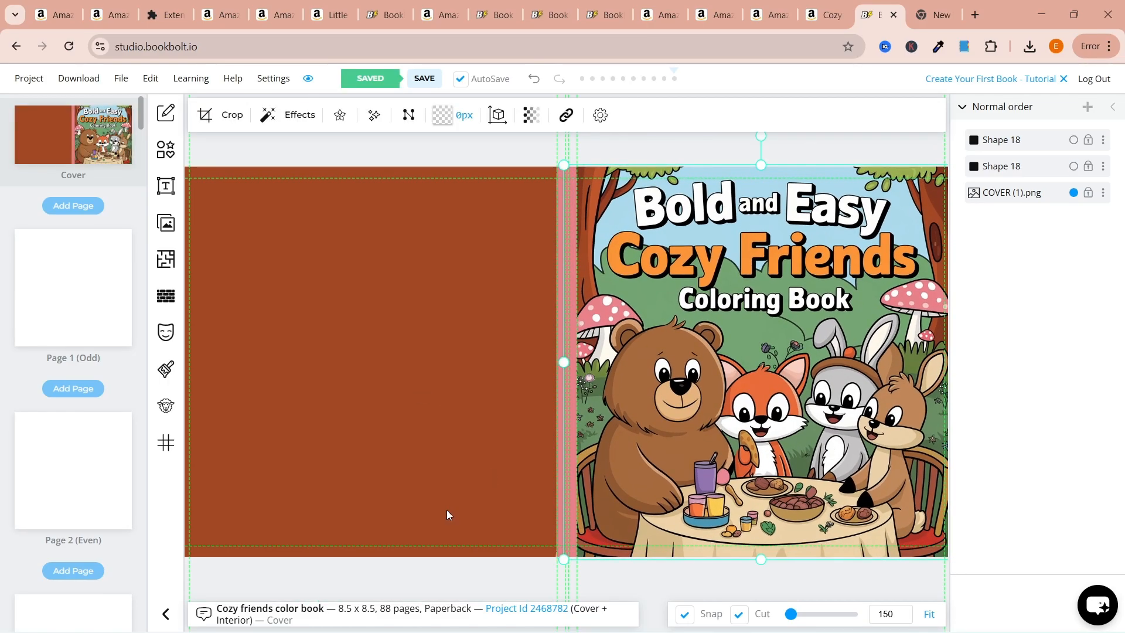
click(34, 297)
click(118, 136)
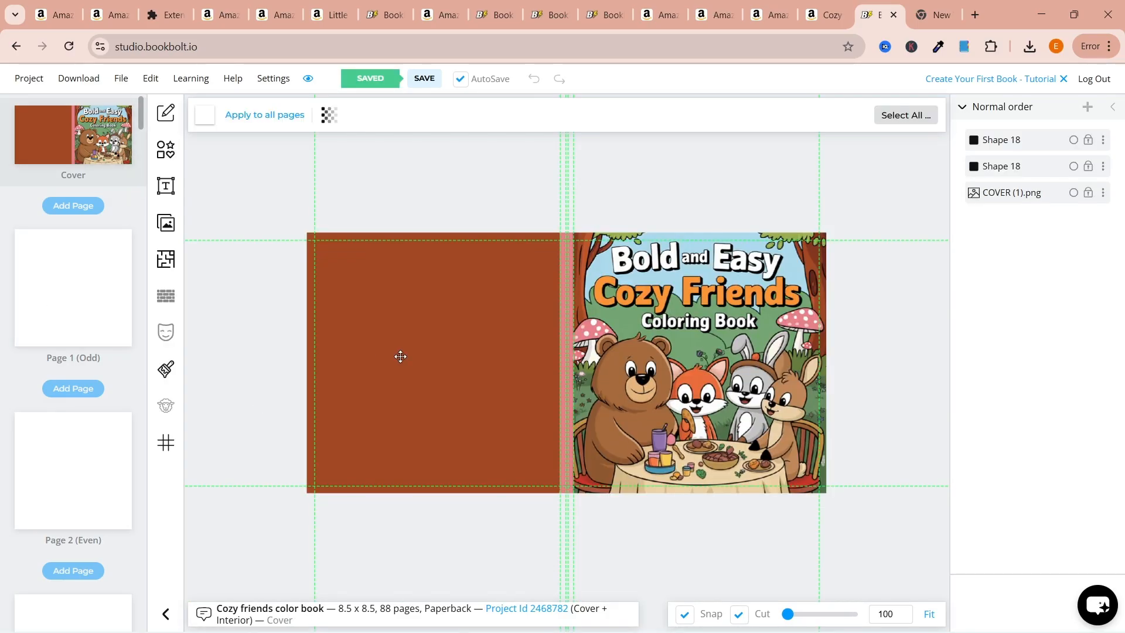
Add a heading reading "This Book Belongs To:" on page 2 of the interior
click(79, 287)
click(97, 491)
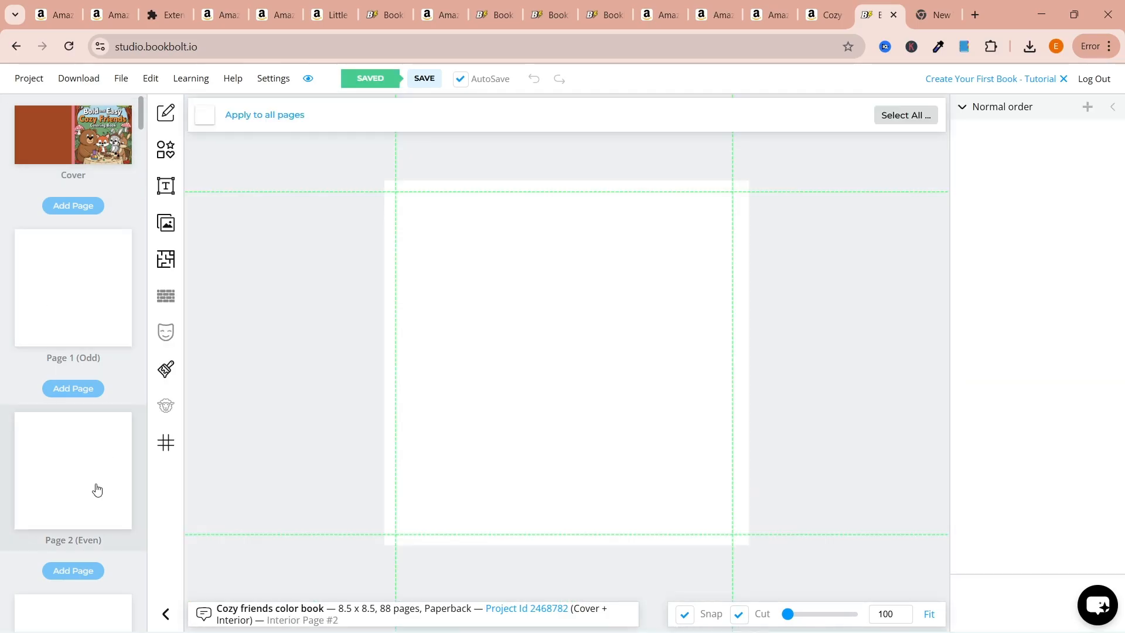
click(166, 186)
click(265, 118)
double_click(724, 361)
text(This book beg)
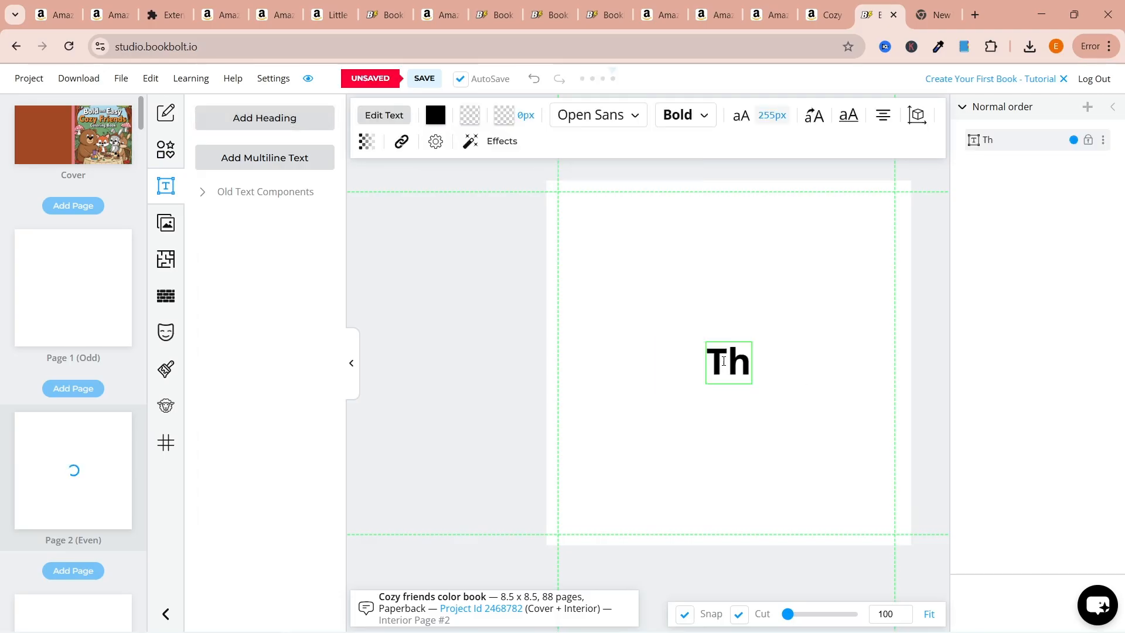
key(BackSpace)
text(longs to)
key(BackSpace)
key(BackSpace)
text(To:)
click(642, 360)
key(BackSpace)
text(B)
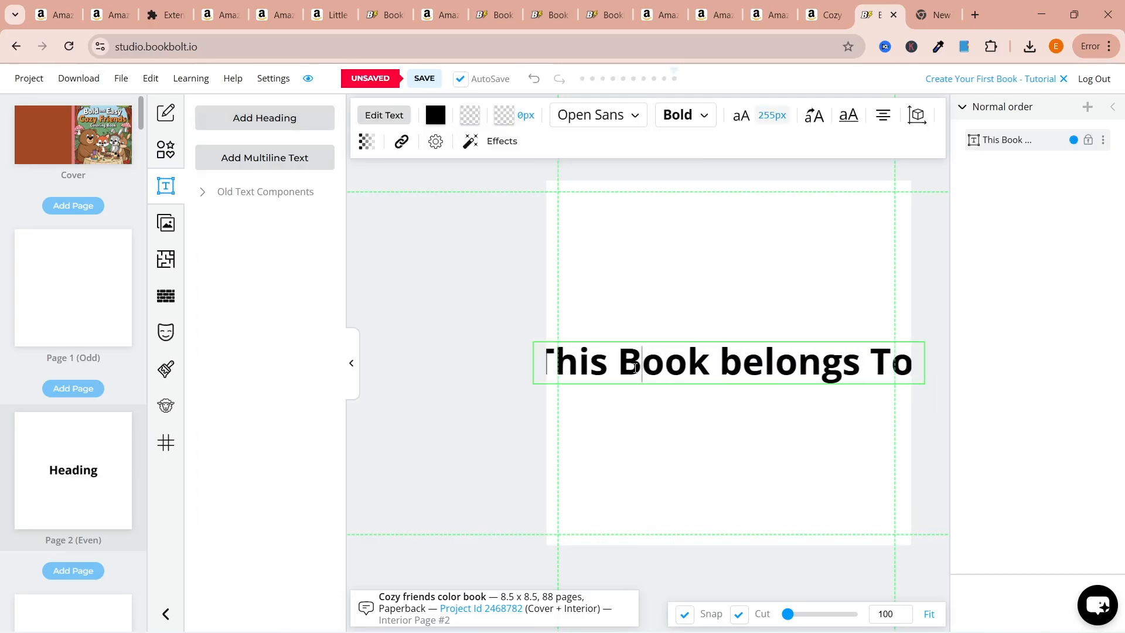
click(743, 359)
Set the heading's font size to 144px and move the heading to the upper part of the page
triple_click(801, 356)
drag(760, 223, 756, 223)
click(661, 297)
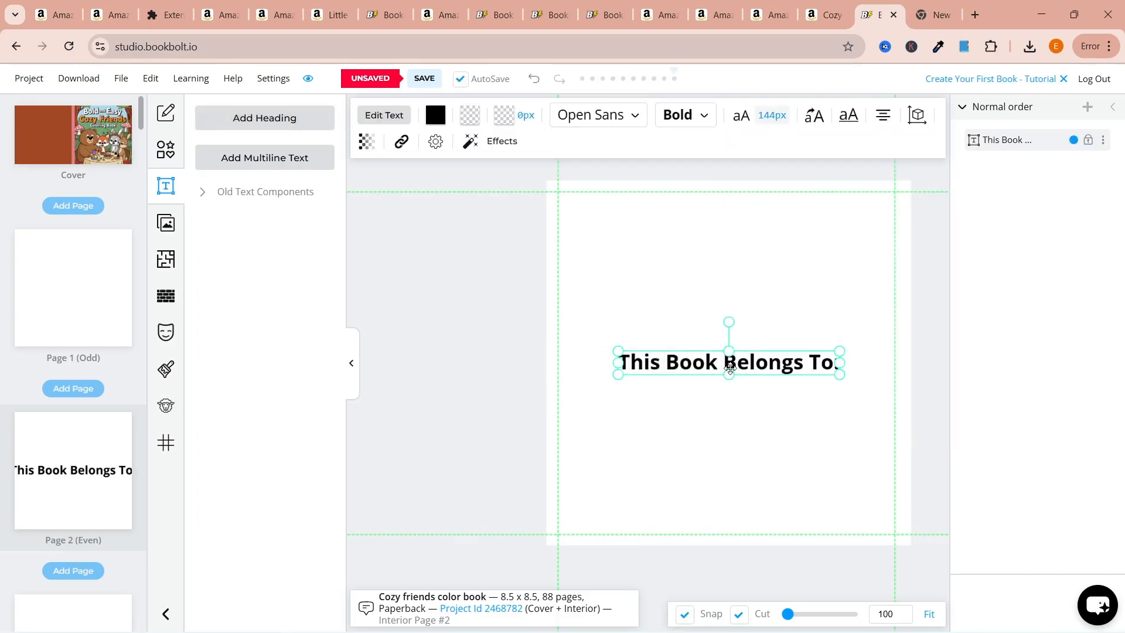
drag(729, 364, 727, 250)
Add a straight line below the heading and shorten it to about the heading's width
click(170, 155)
click(205, 212)
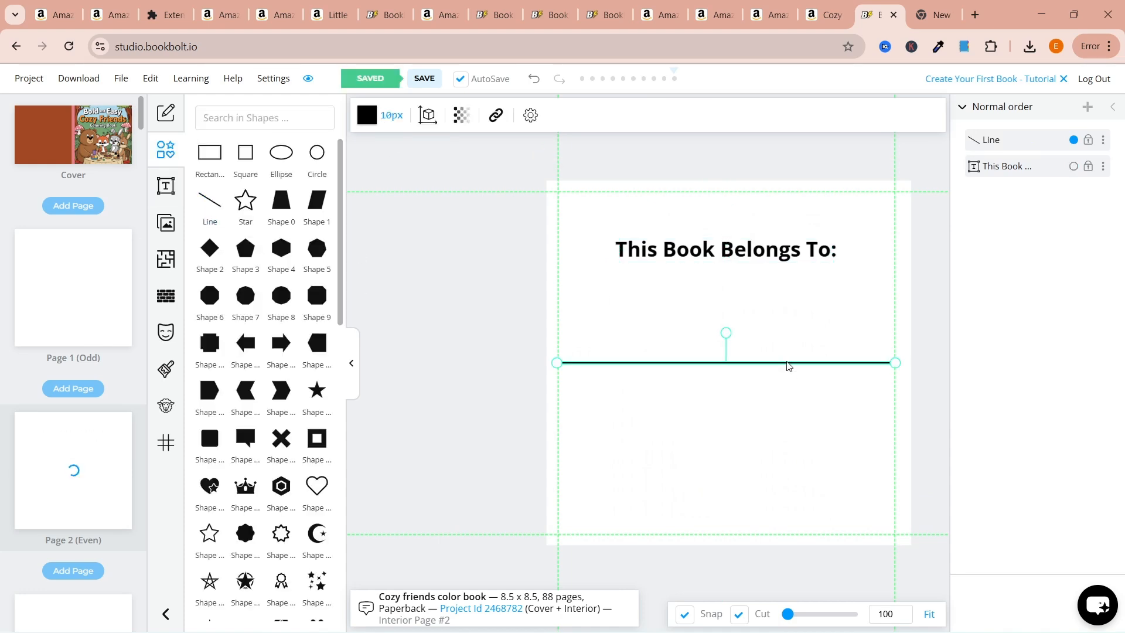
mouse_move(785, 366)
mouse_down()
mouse_move(786, 322)
mouse_move(791, 372)
mouse_up()
Paste two copies of the line, try moving one lower, and hide one of the lines
key(ctrl+c)
key(ctrl+v)
key(ctrl+v)
drag(750, 319, 740, 381)
drag(741, 380, 749, 319)
click(1103, 195)
click(1034, 266)
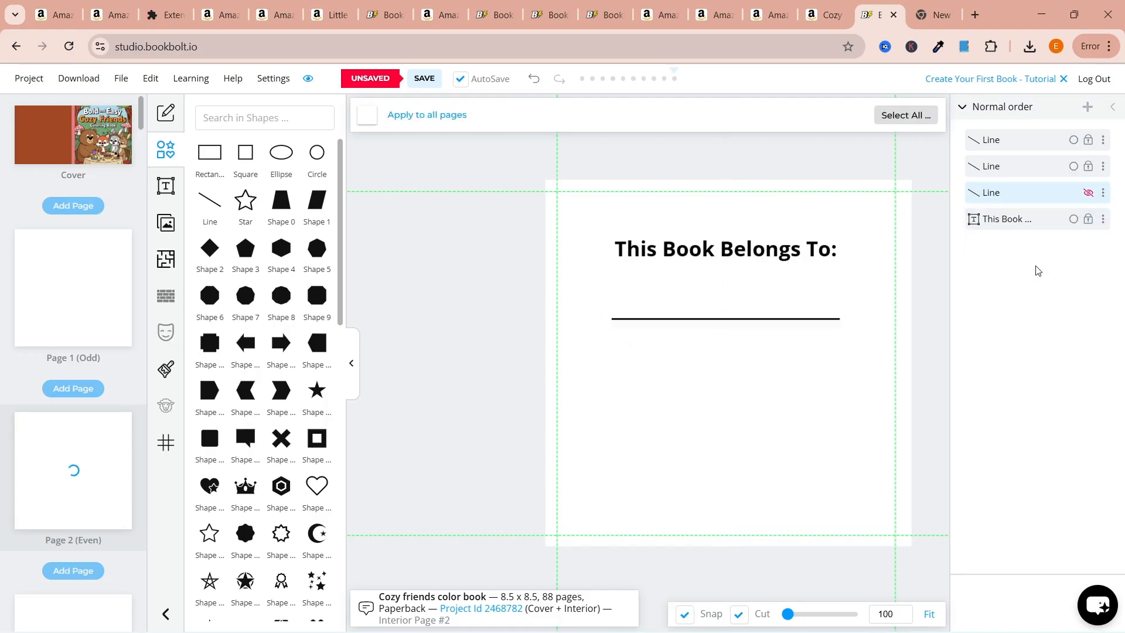
Delete the two surplus lines so only one remains under the heading
click(1104, 191)
click(1007, 423)
click(626, 139)
click(1103, 167)
click(1006, 398)
click(625, 139)
Duplicate the remaining line under the heading
right_click(724, 321)
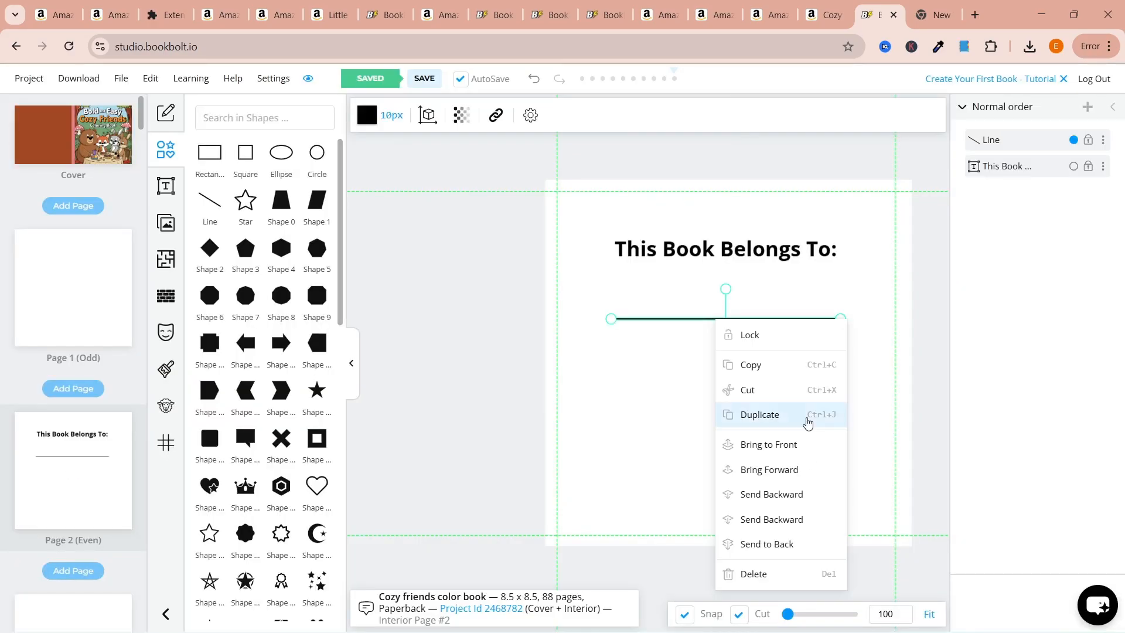
click(806, 420)
drag(749, 322, 733, 381)
mouse_move(801, 320)
mouse_down()
mouse_move(767, 394)
mouse_move(802, 320)
mouse_up()
click(1014, 165)
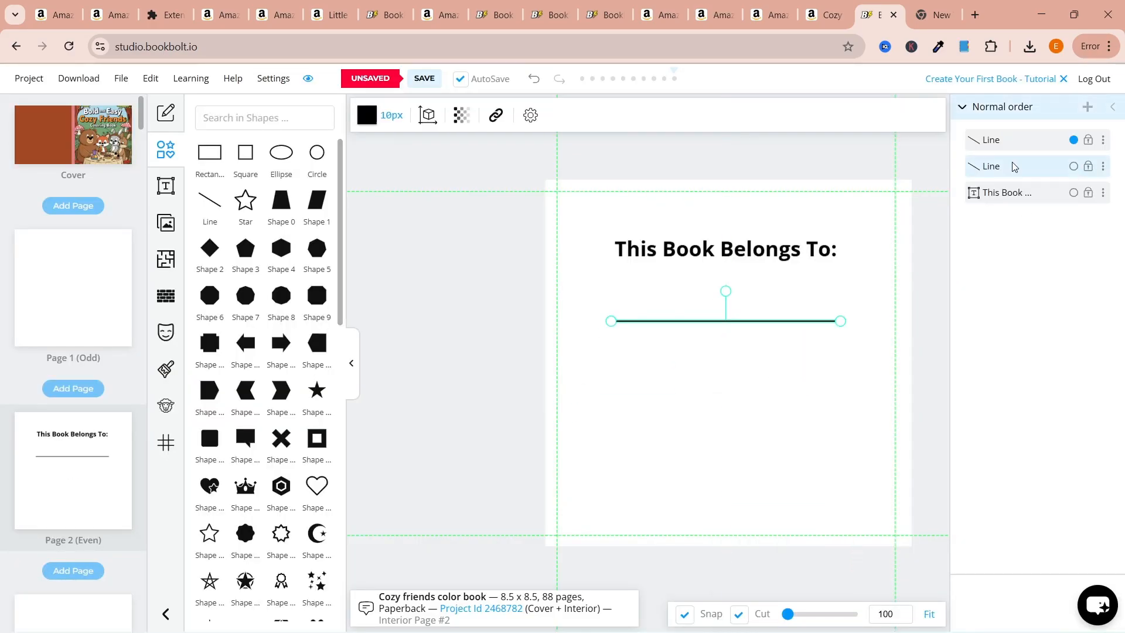
Bring the heading above both lines in the layer order, and move one line lower while locking the upper one
drag(1014, 193, 1014, 113)
click(725, 322)
drag(786, 322, 779, 370)
click(1088, 167)
click(754, 355)
click(351, 364)
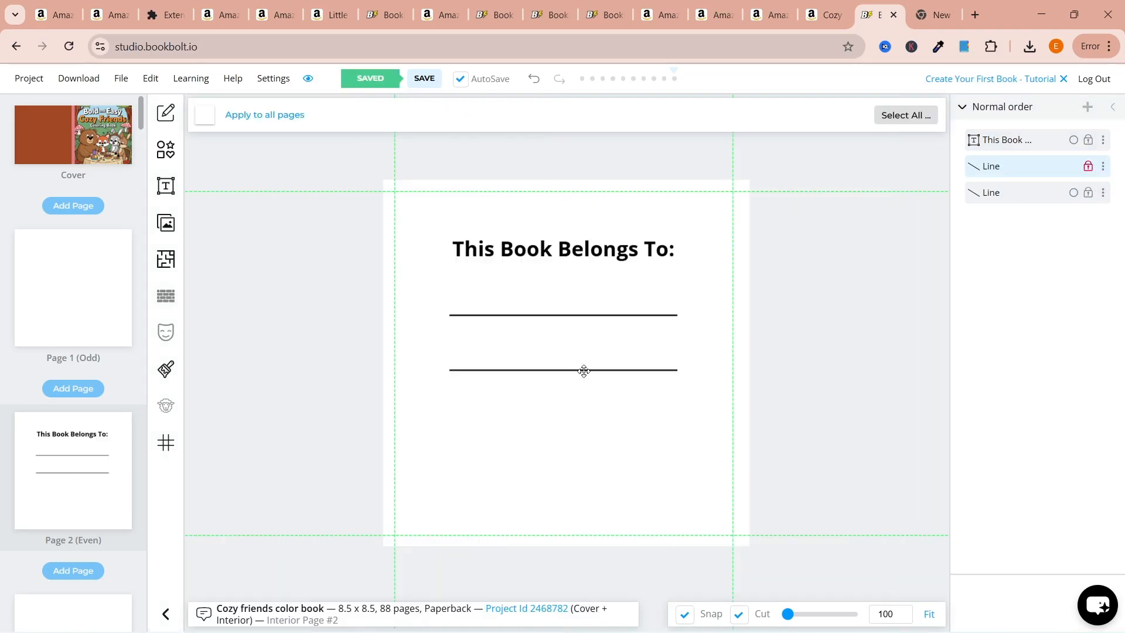
Move the lower line closer to the upper one and shorten it from both ends
drag(583, 370, 580, 349)
click(618, 322)
click(639, 350)
drag(677, 350, 660, 349)
drag(450, 350, 472, 316)
click(477, 323)
Lock the heading, unlock the upper line and shorten it to about the lower line's length
click(1088, 140)
click(1088, 166)
click(449, 316)
Try a stroke width of 4 and the greyish colour #B59D9D on the upper line
click(229, 115)
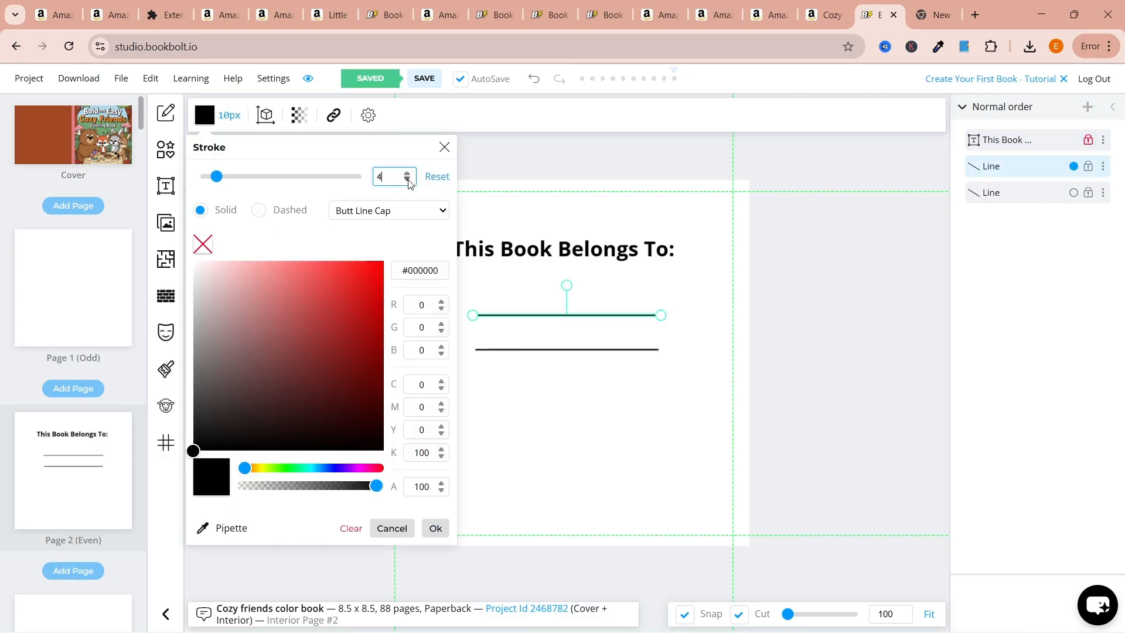
click(200, 305)
click(207, 319)
click(206, 287)
click(236, 431)
click(219, 316)
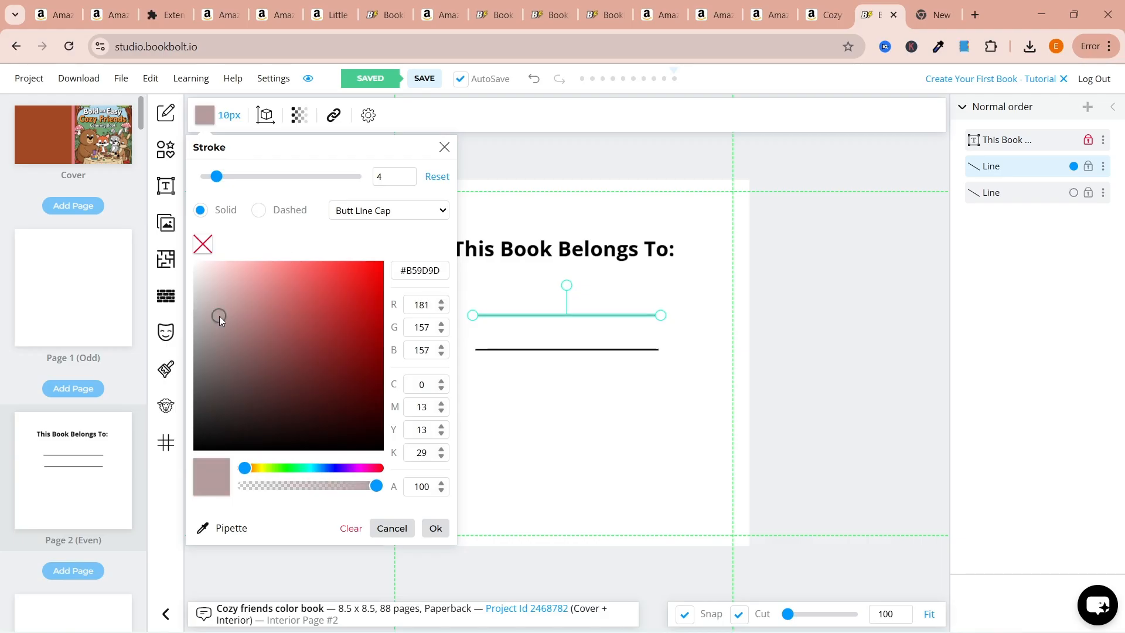
click(580, 433)
Select both lines and set their stroke to black with 58% opacity
click(566, 349)
click(229, 115)
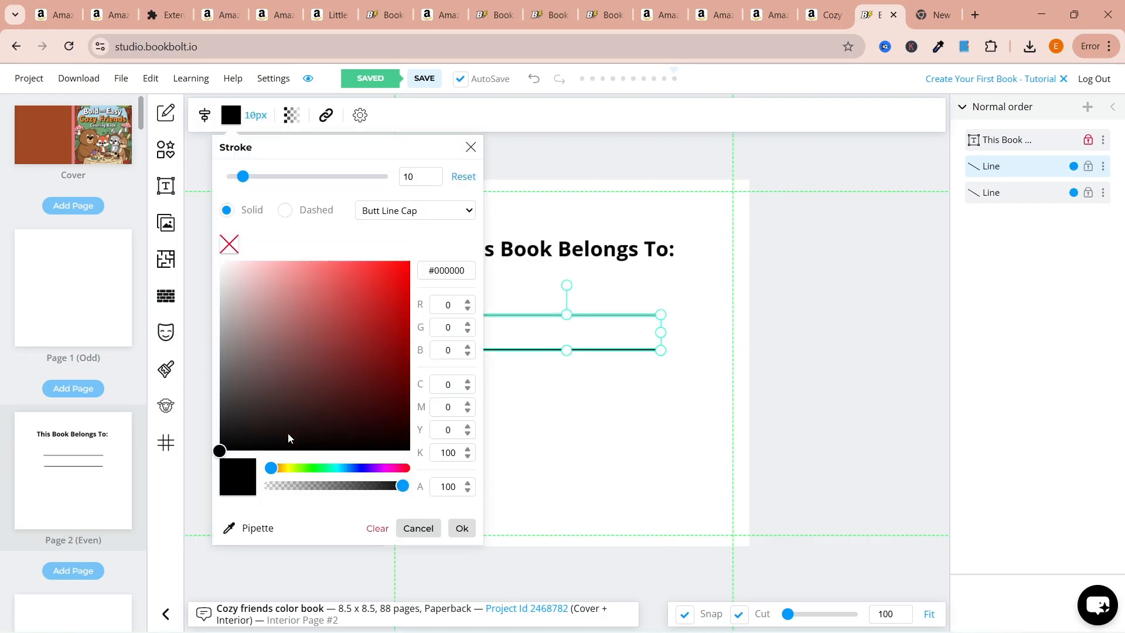
click(287, 433)
click(619, 479)
Trim both ends of the upper line to match the length of the lower line
scroll(539, 330, up, 5)
click(477, 326)
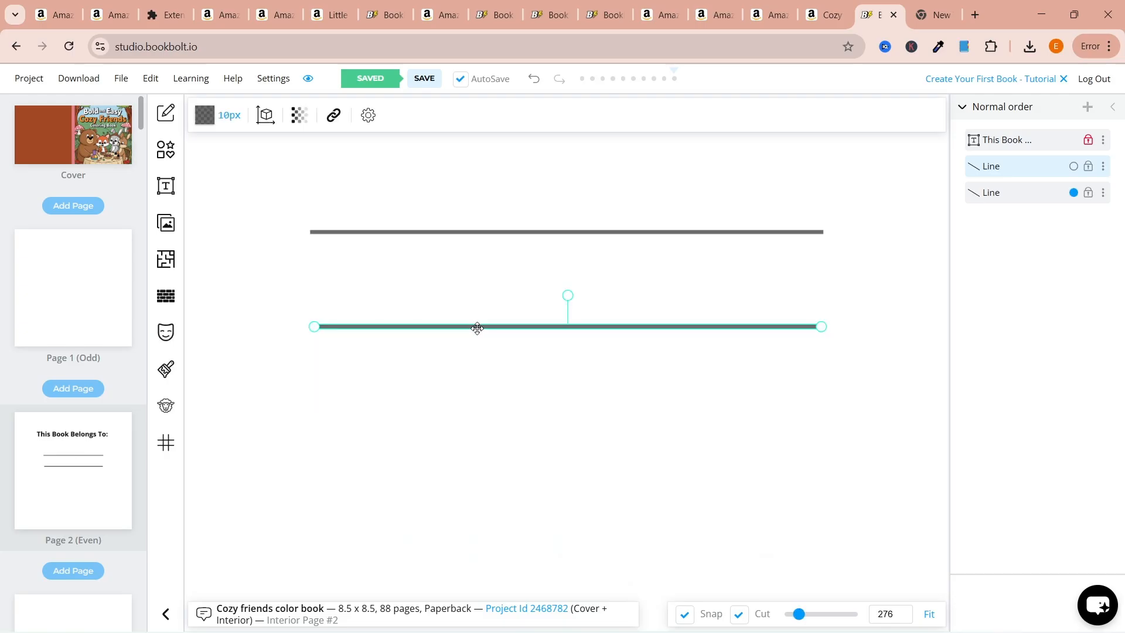
click(350, 232)
click(306, 232)
click(316, 232)
drag(309, 232, 317, 232)
drag(825, 232, 820, 233)
Try reducing the stroke width of the upper line
click(207, 119)
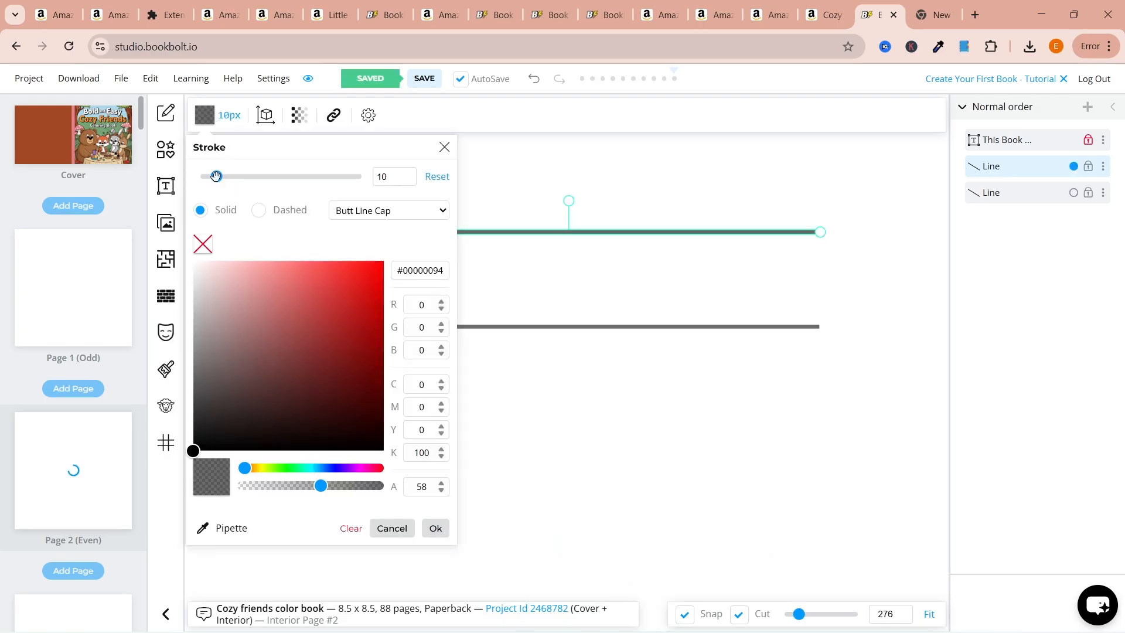
click(408, 179)
click(409, 179)
click(802, 283)
Open the line cap choices in the upper line's stroke settings
click(718, 232)
click(207, 120)
click(388, 211)
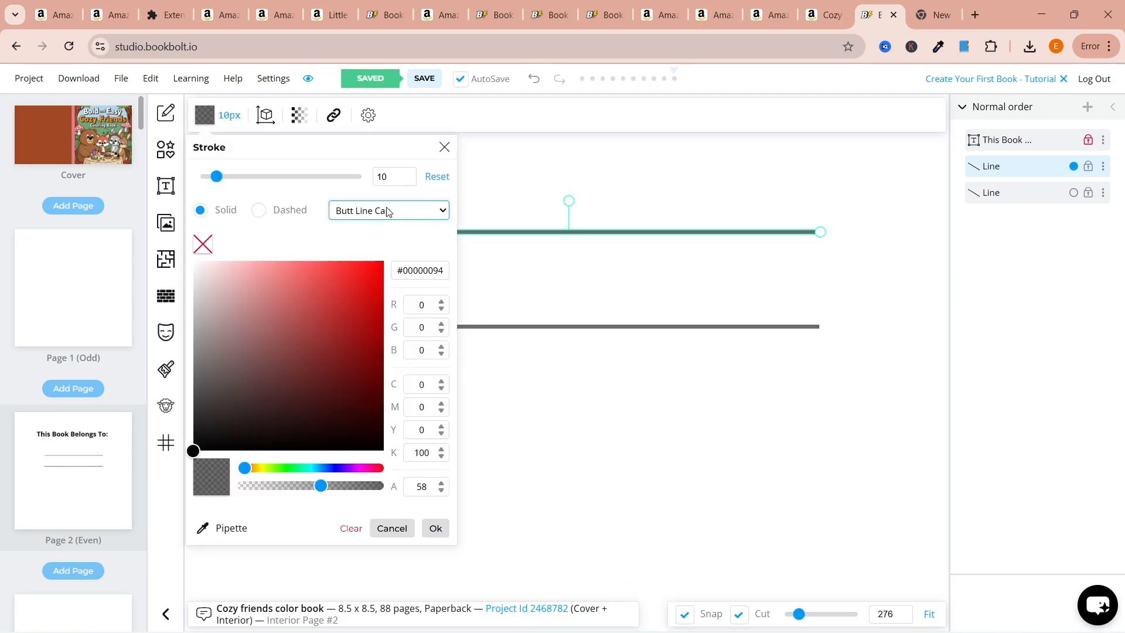
click(258, 210)
click(197, 212)
click(691, 440)
Add a rectangle shape beneath the "This Book Belongs To:" title and enlarge it to cover both name lines
drag(798, 614, 786, 614)
click(166, 150)
click(211, 153)
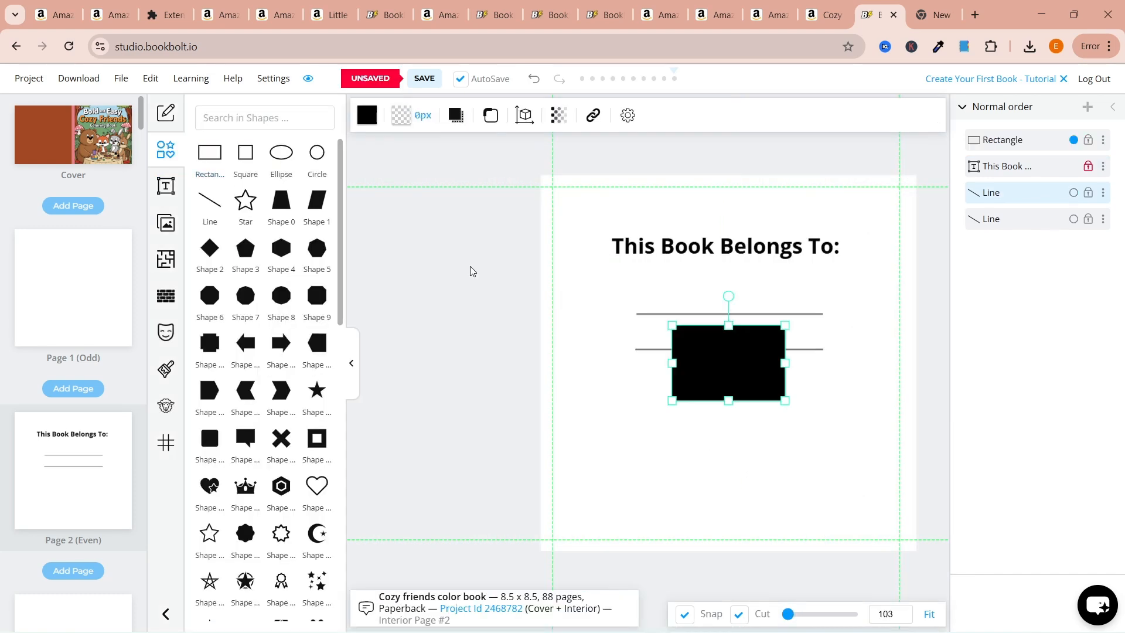
click(163, 154)
drag(509, 325, 467, 296)
drag(620, 346, 668, 348)
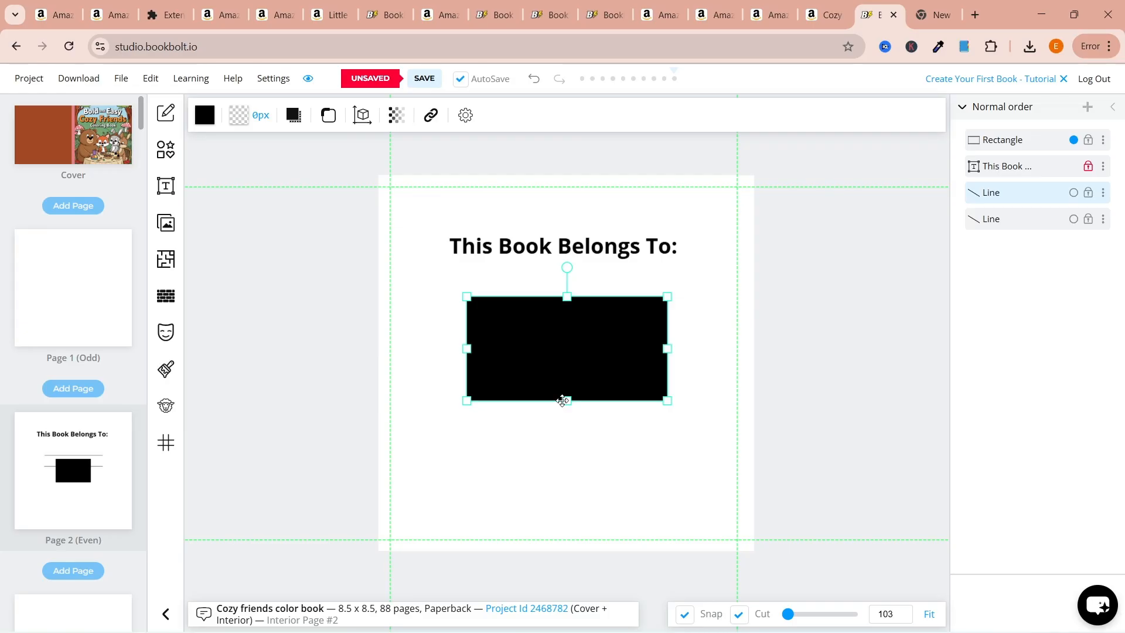
Try a #FFF fill and then no fill on the rectangle, and undo the last change
click(205, 115)
text(#FFF)
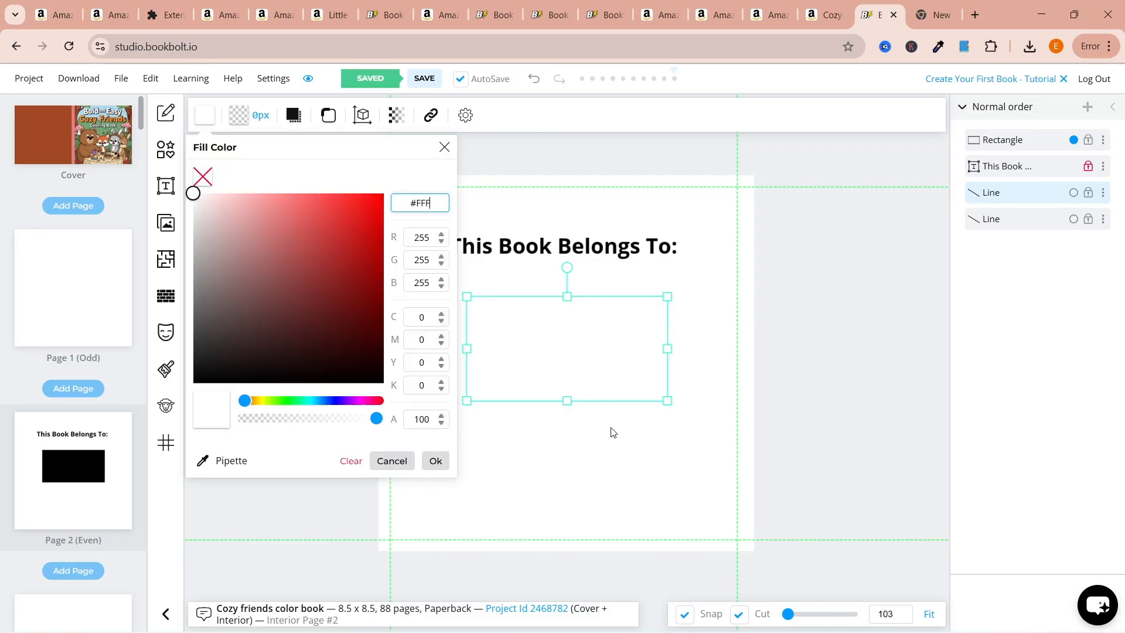
click(203, 177)
click(533, 80)
Widen the rectangle so it spans both name lines and remove its fill colour
click(546, 349)
drag(622, 349, 667, 349)
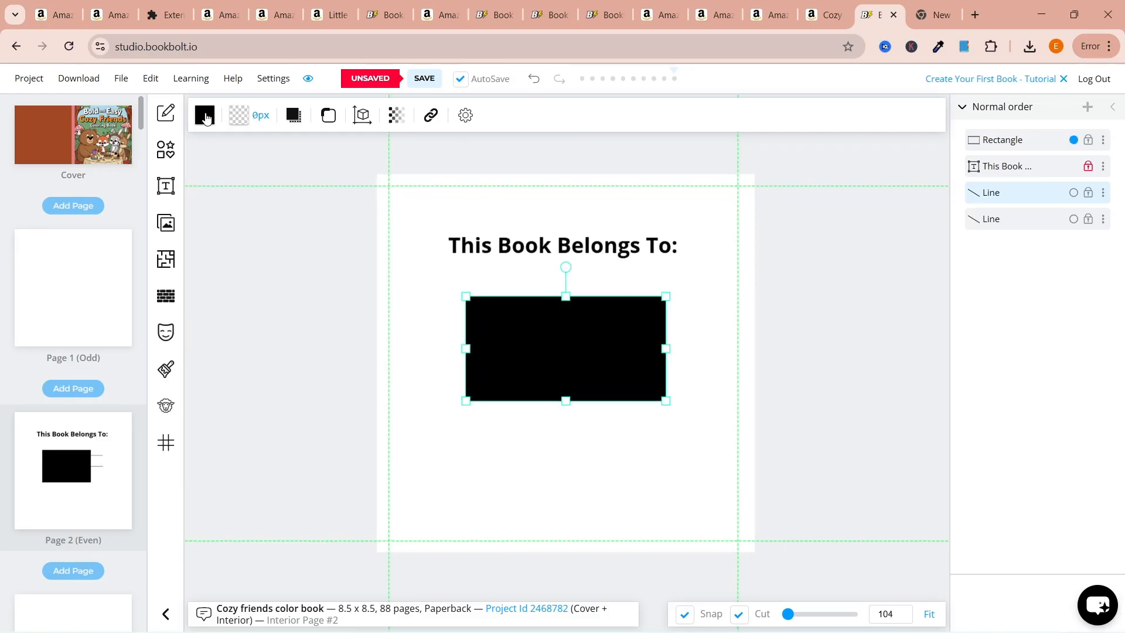
click(205, 116)
click(206, 181)
Give the rectangle a solid black outline with a 4 px stroke
click(239, 116)
click(443, 175)
click(443, 175)
click(443, 175)
click(443, 175)
double_click(264, 244)
click(586, 378)
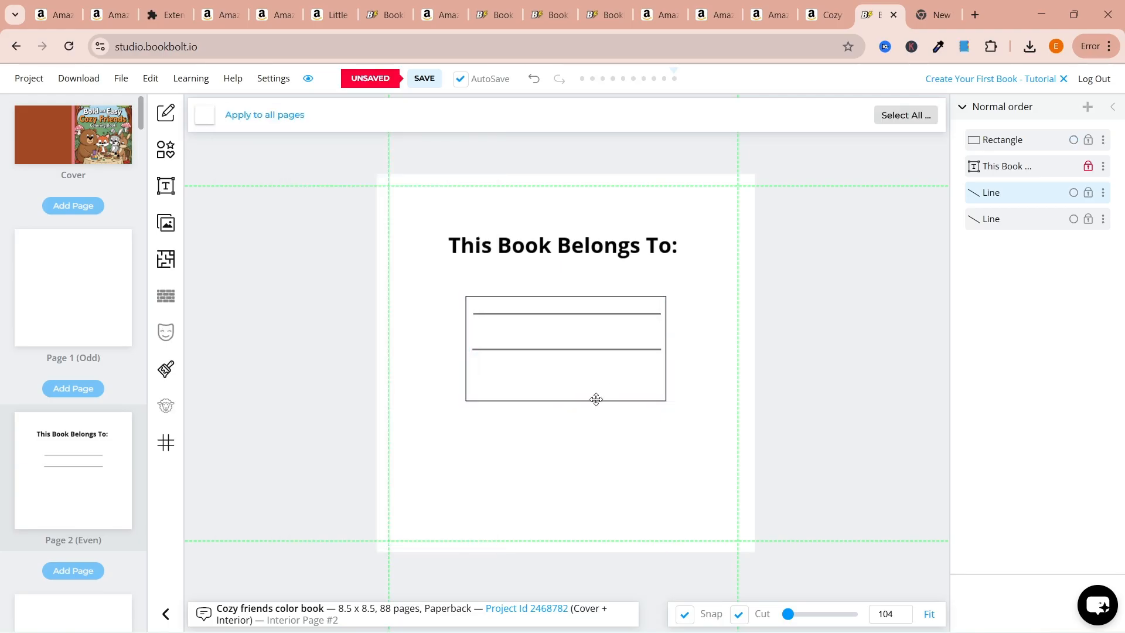
Reduce the rectangle's height to frame the two name lines and move it beneath them in the layer order
mouse_move(597, 400)
mouse_down()
mouse_move(599, 391)
mouse_move(568, 383)
mouse_up()
drag(1016, 141, 1015, 222)
click(533, 317)
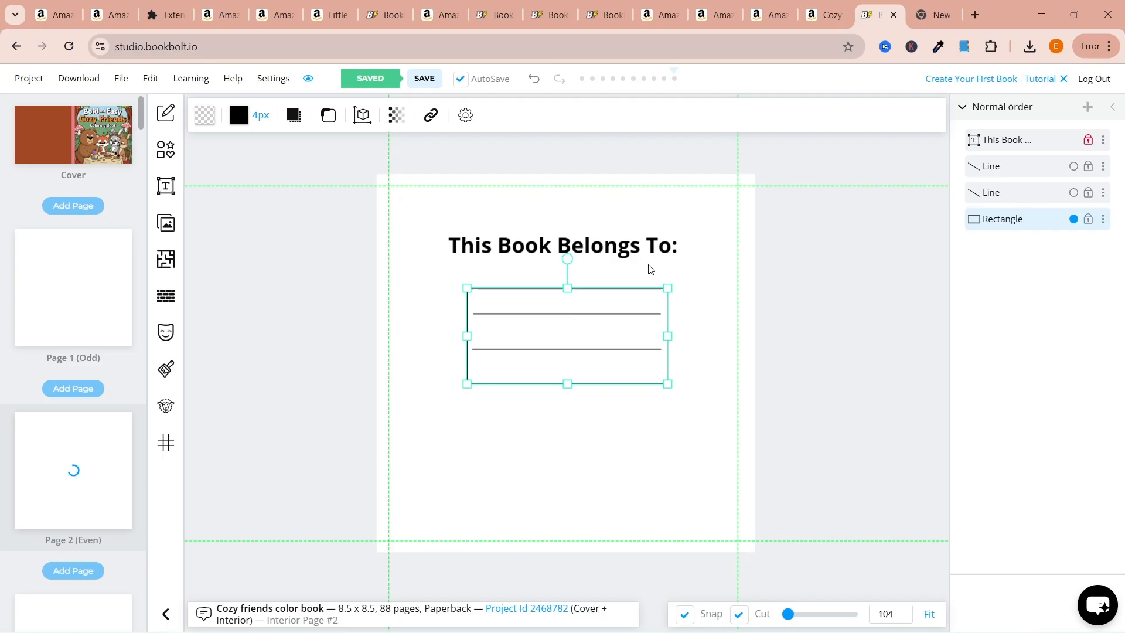
click(239, 117)
click(477, 530)
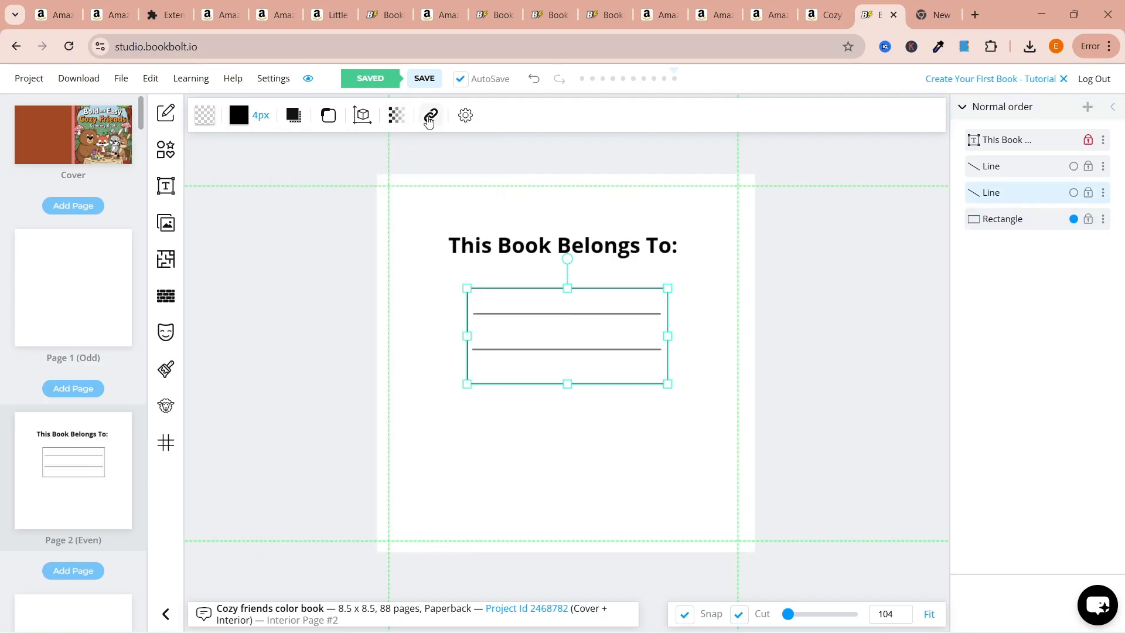
click(1047, 197)
click(686, 430)
click(612, 334)
click(671, 425)
click(604, 313)
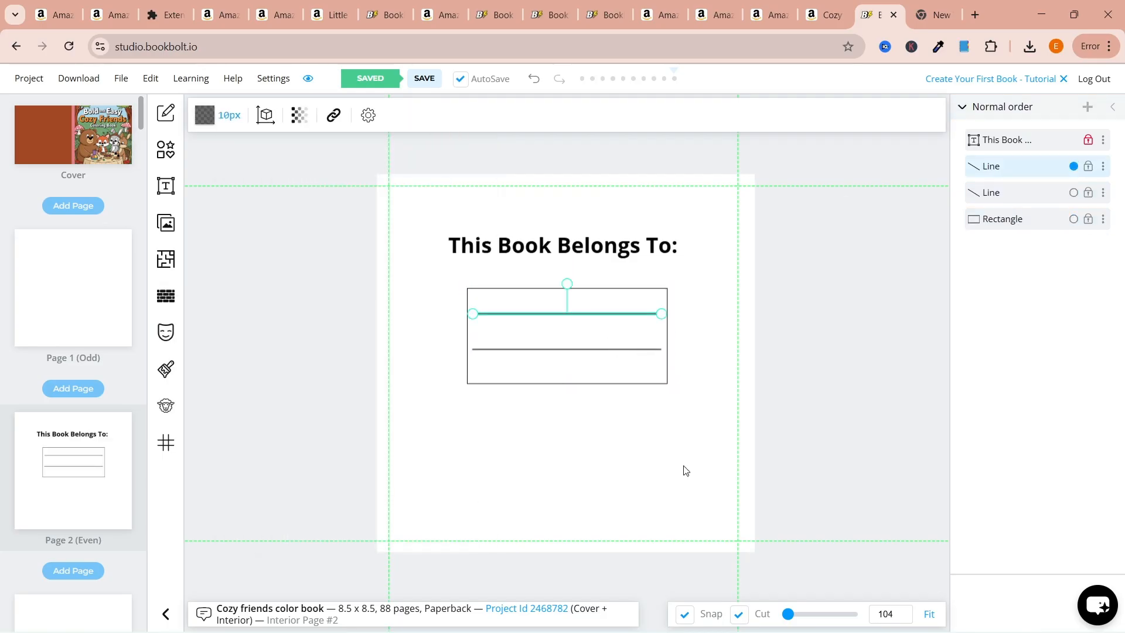
click(571, 353)
click(238, 115)
click(467, 597)
Change the rectangle's outline to a dashed stroke with a line length of 4
click(239, 118)
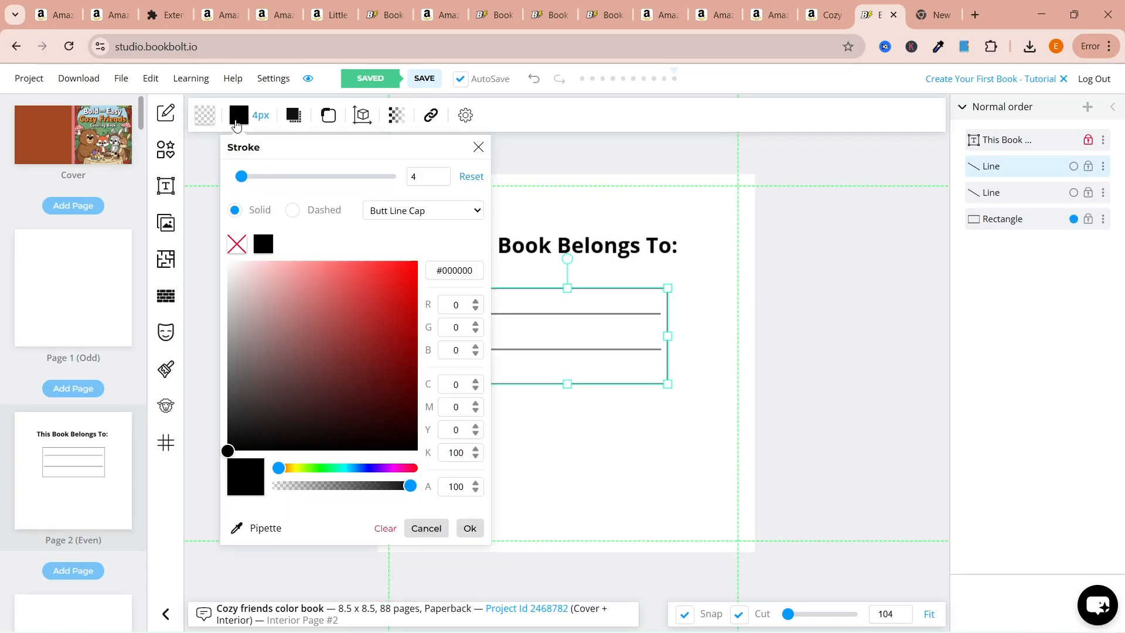
click(293, 209)
click(441, 211)
click(418, 246)
click(422, 215)
click(410, 228)
double_click(336, 261)
click(474, 261)
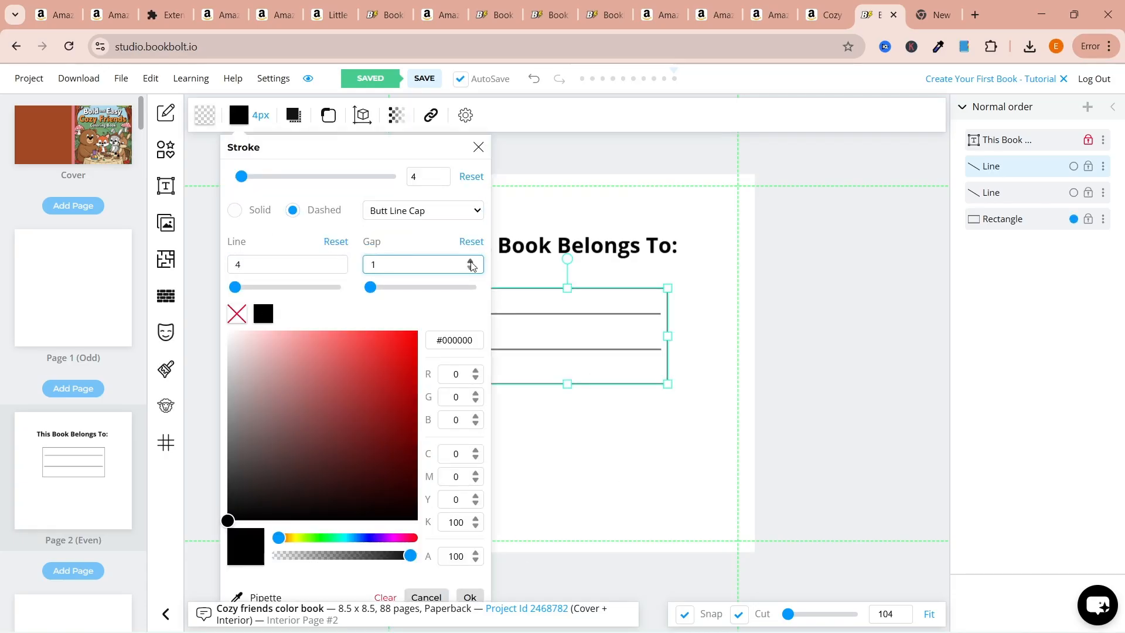
click(469, 597)
Increase the gap between the dashes of the rectangle's outline in small increments
scroll(560, 399, up, 5)
click(430, 404)
click(238, 115)
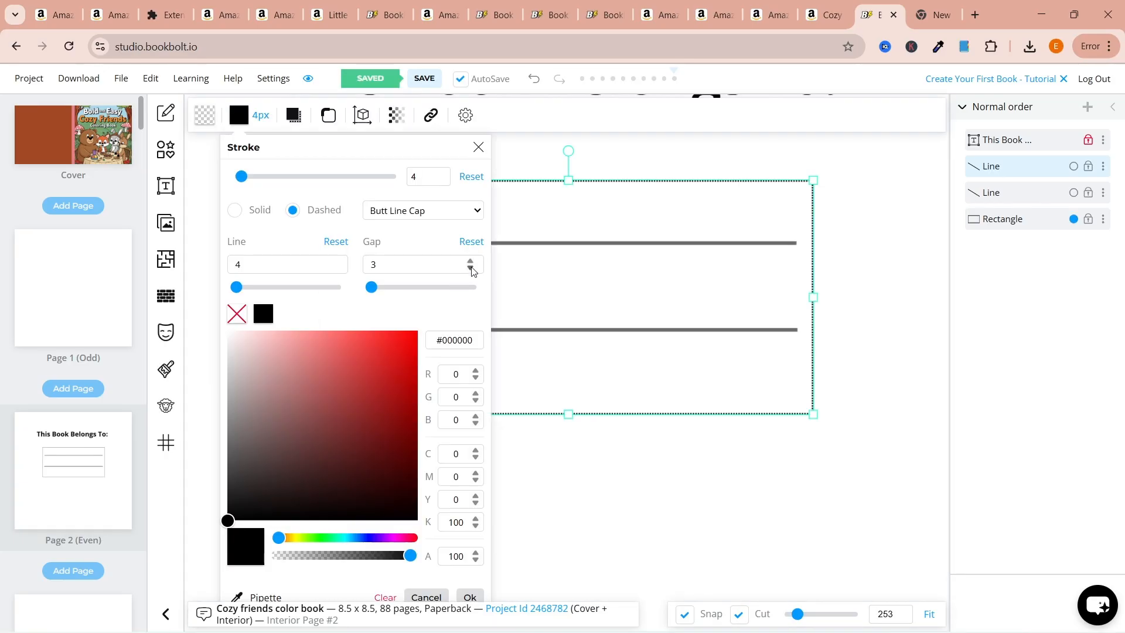
click(470, 262)
click(470, 597)
click(239, 115)
click(470, 262)
click(470, 597)
click(623, 526)
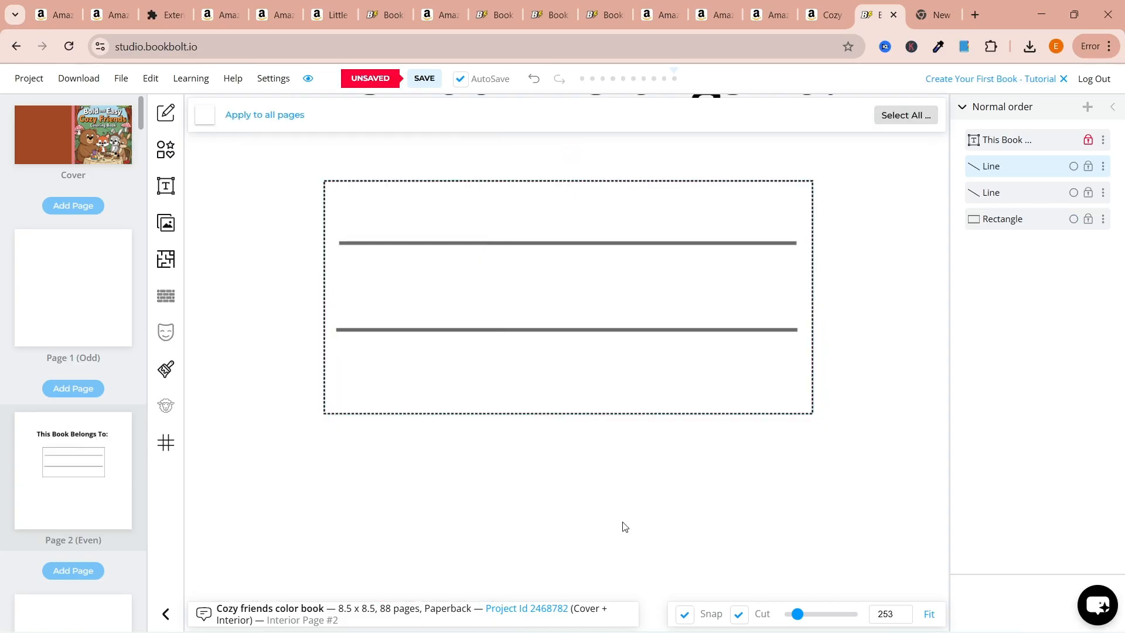
Reduce the stroke width of the upper and lower name lines inside the dashed box
click(516, 243)
click(205, 116)
click(409, 181)
click(409, 181)
click(435, 528)
click(581, 329)
click(205, 116)
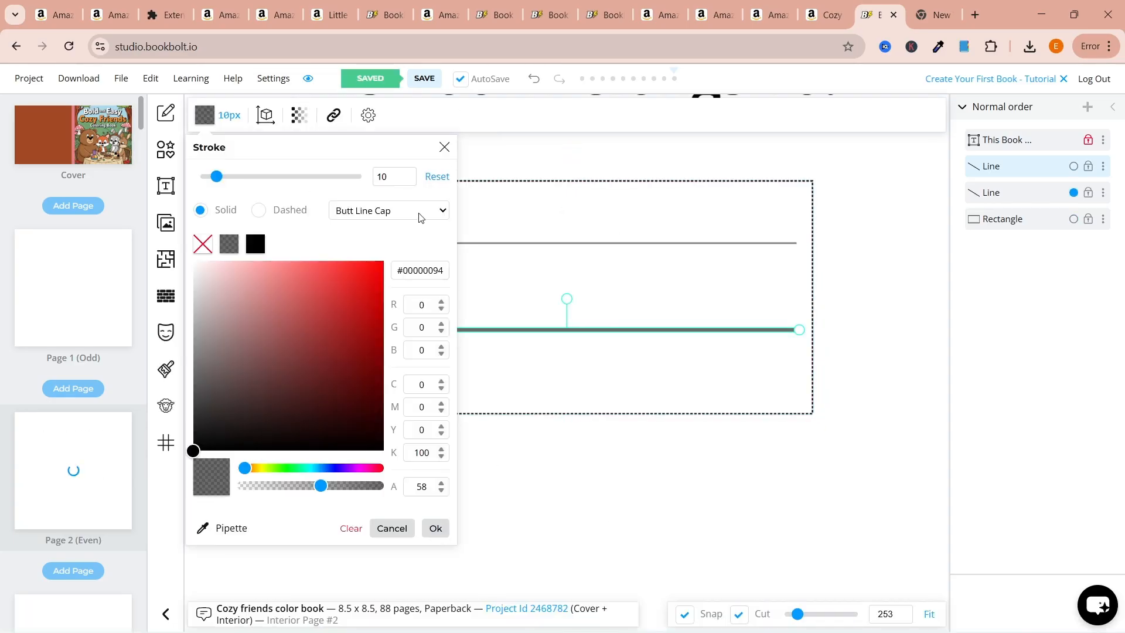
click(409, 180)
click(434, 528)
Shorten the lower name line from its left end inside the dashed box
click(586, 498)
click(587, 330)
drag(337, 330, 359, 330)
Move the dashed box together with its name lines further down below the title
click(761, 334)
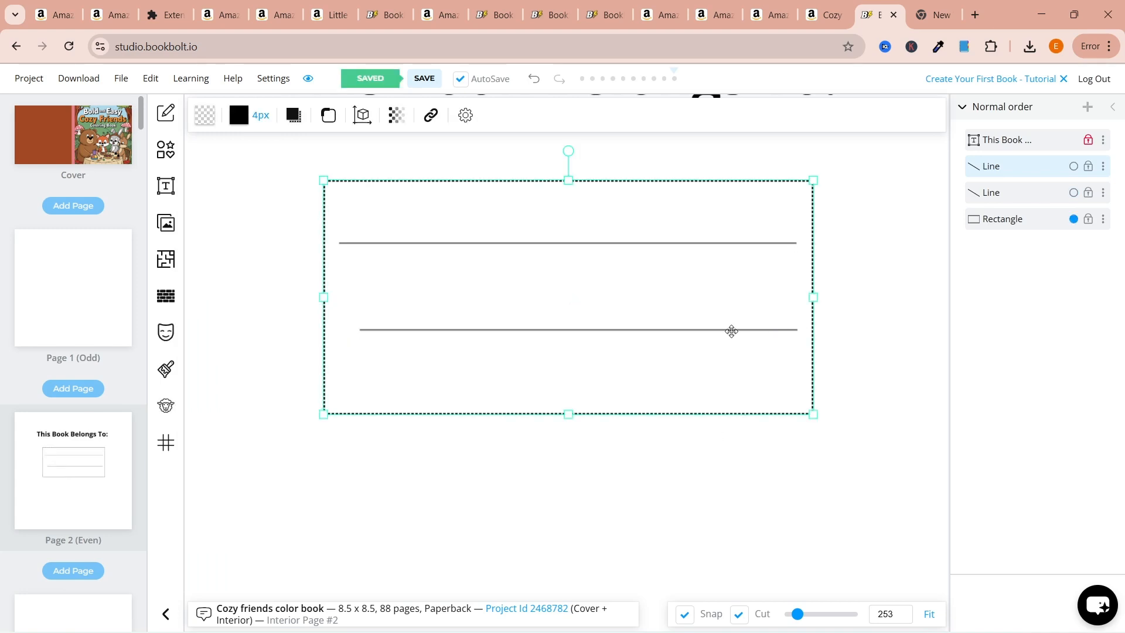
drag(580, 316, 570, 588)
click(535, 80)
click(716, 327)
click(847, 311)
Change the title to "This Coloring Book Belongs To:" and break it onto a second line before "Belongs"
click(535, 235)
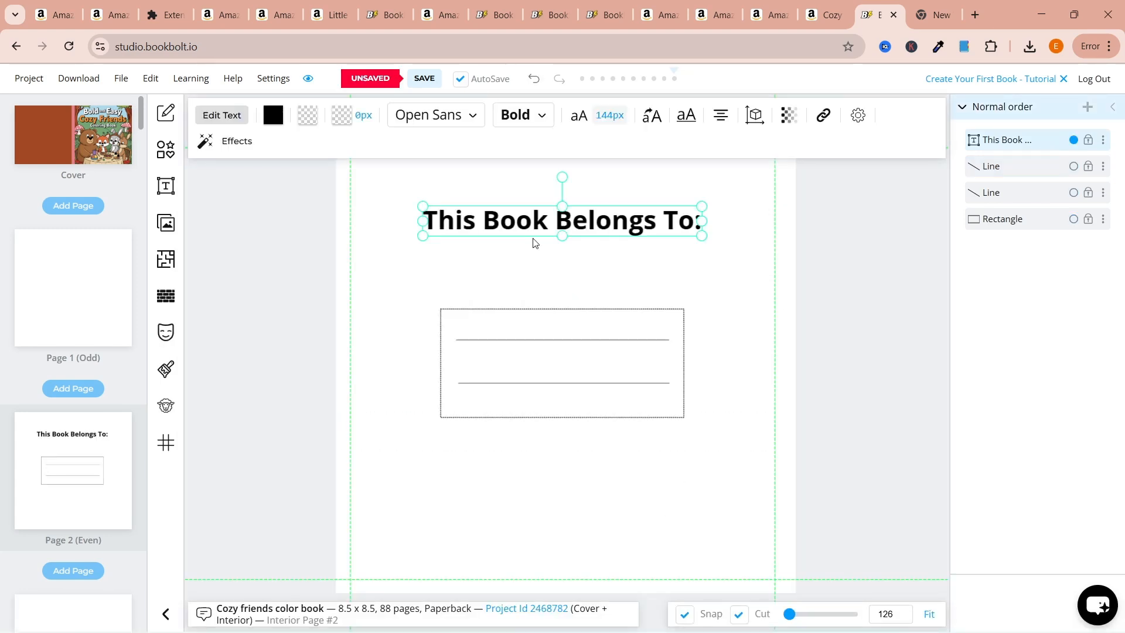
double_click(483, 220)
click(483, 220)
text(Coloring)
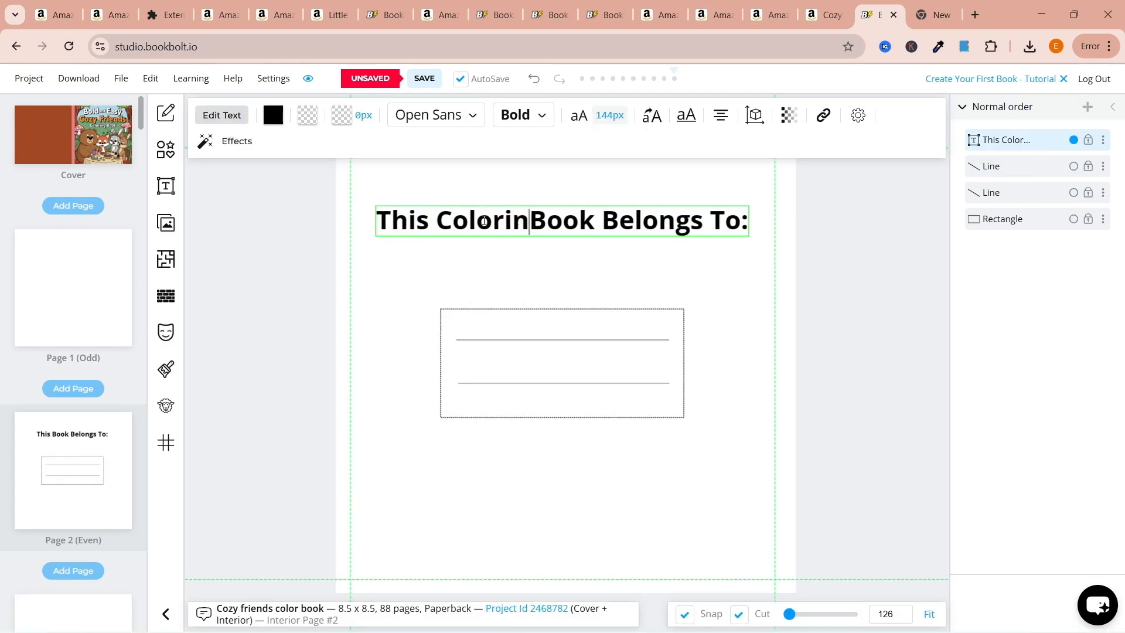
key(Return)
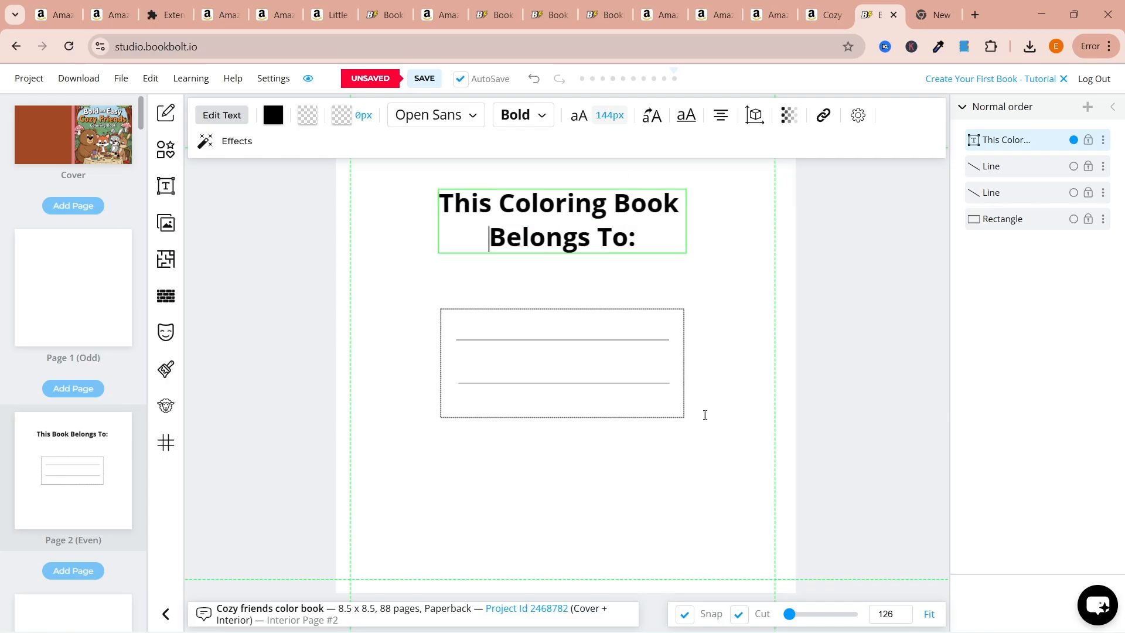
drag(787, 614, 792, 614)
Open interior page 4 and place the uploaded image P129-87.jpg on it
click(97, 612)
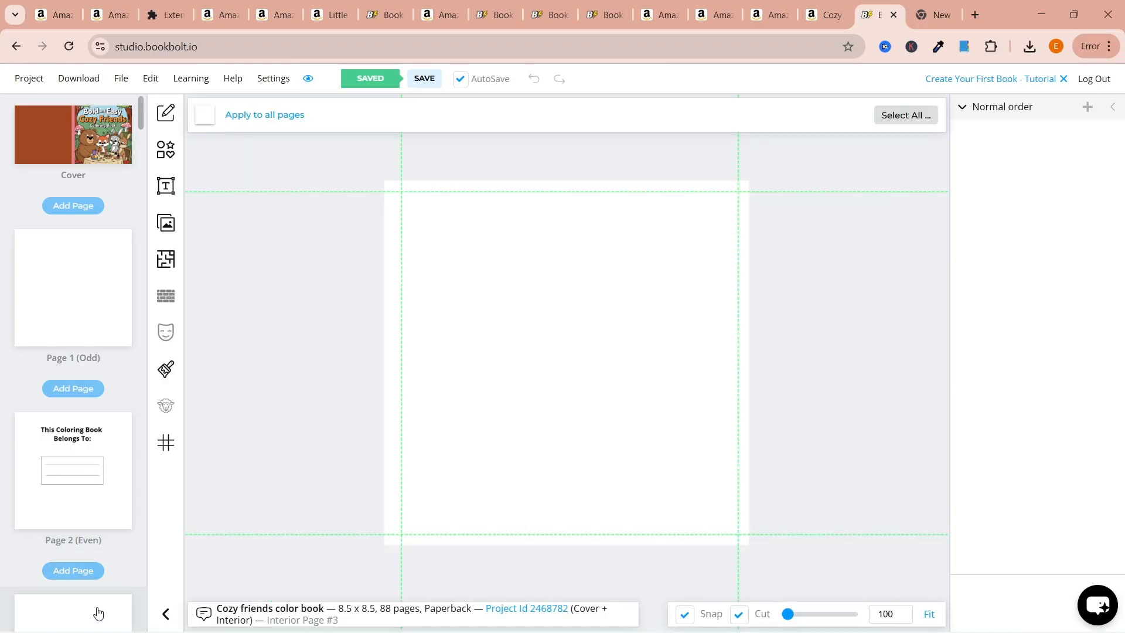
scroll(140, 133, down, 10)
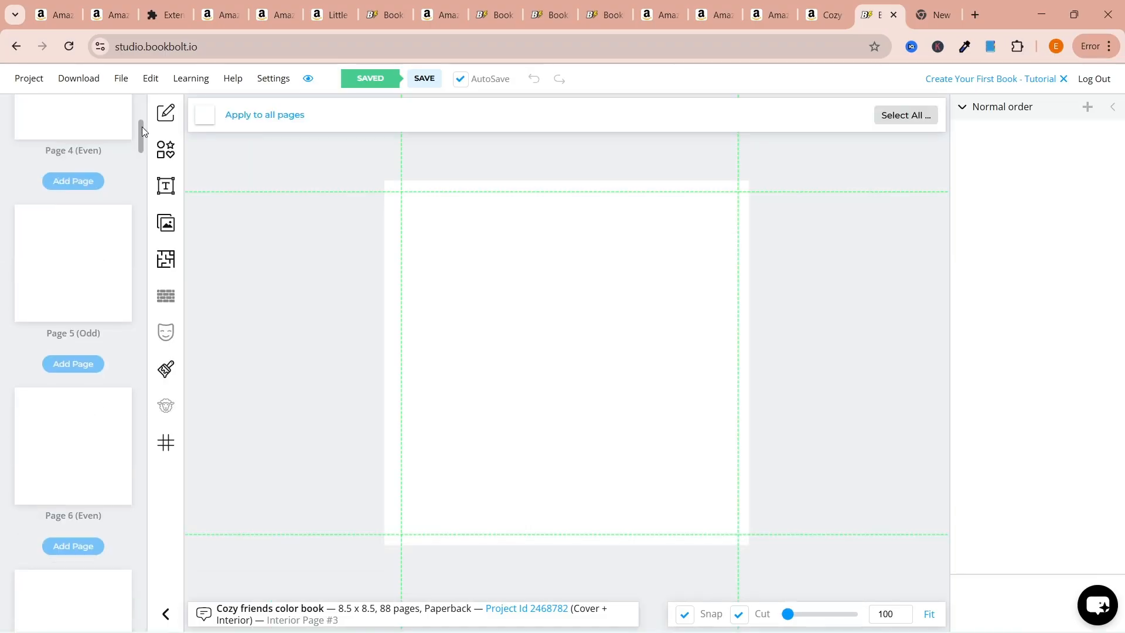
click(97, 160)
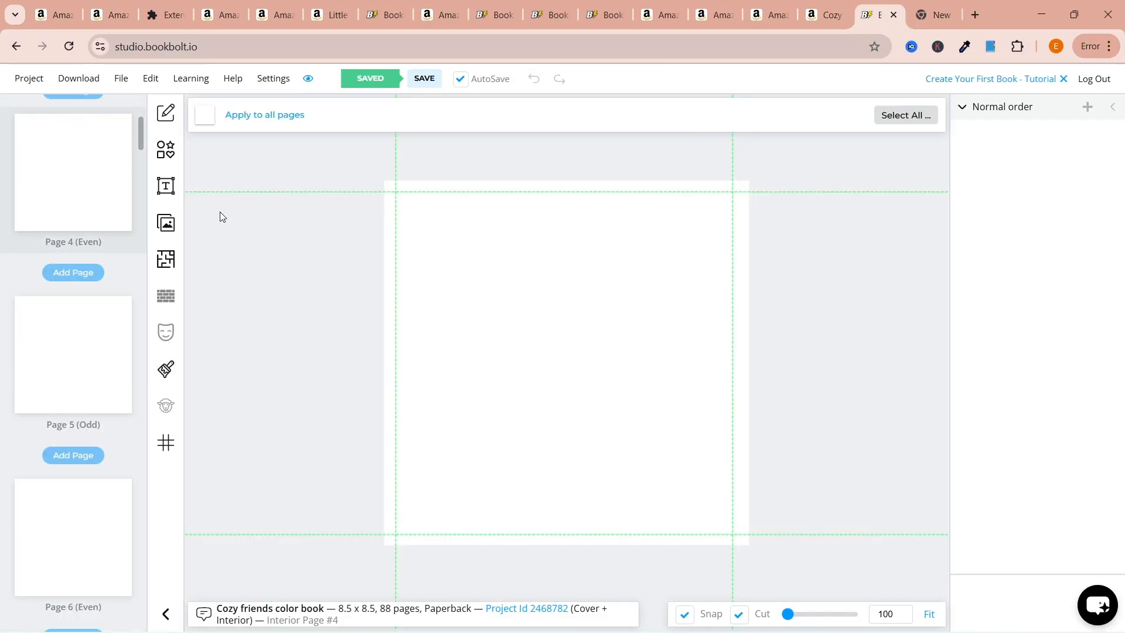
click(165, 223)
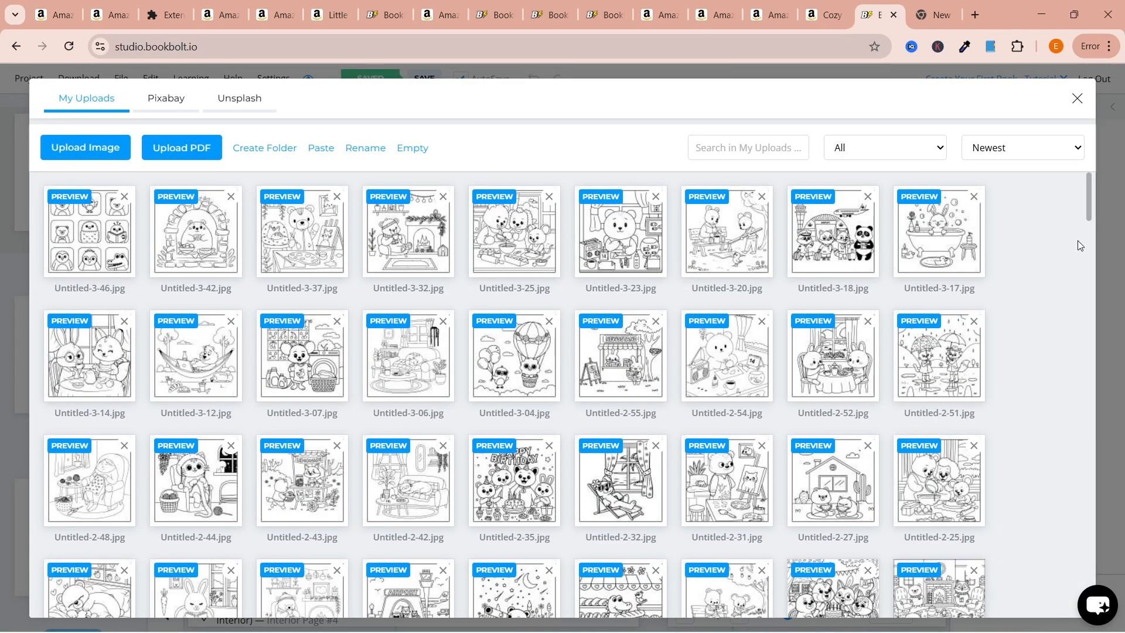
drag(1088, 179, 1088, 216)
click(418, 387)
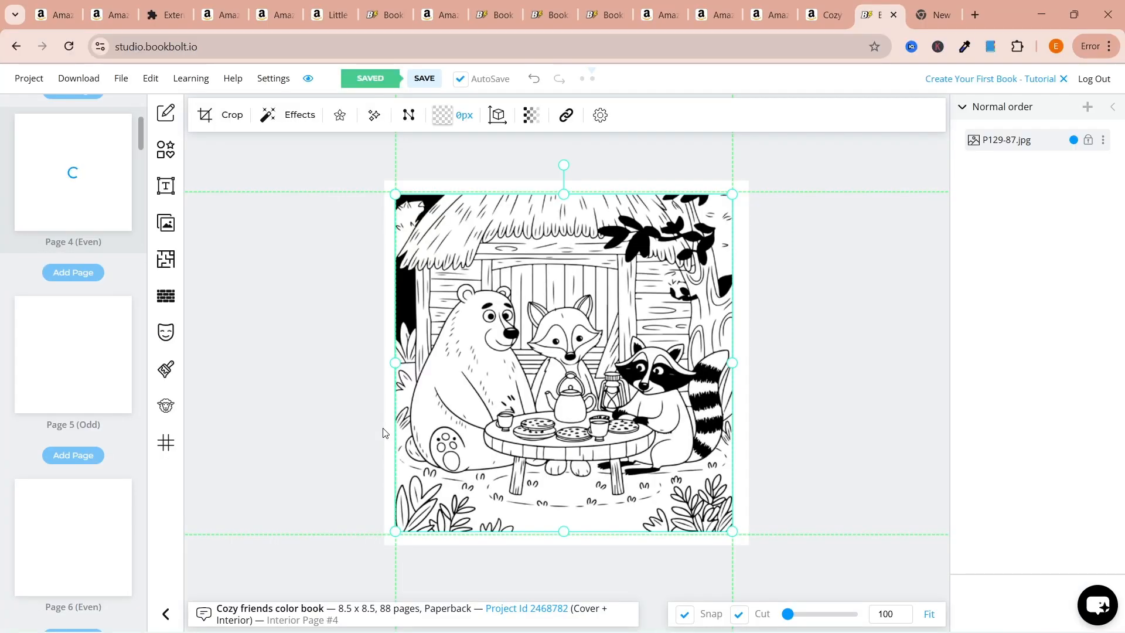
Open interior page 6 and place the uploaded image P129-91.jpg on it
click(66, 539)
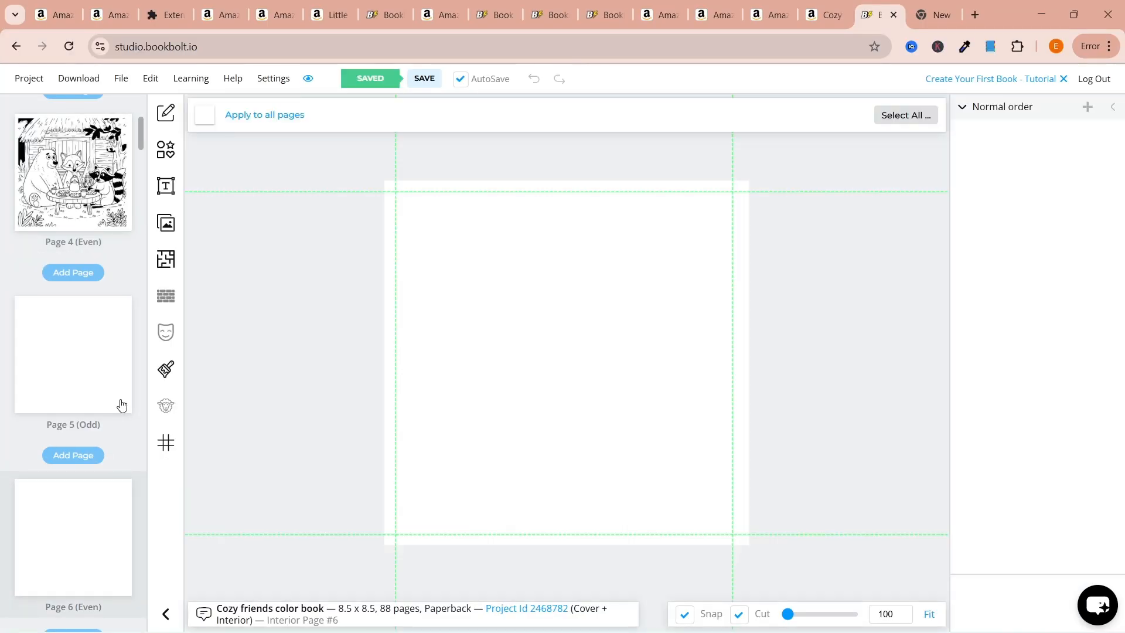
click(173, 227)
click(254, 437)
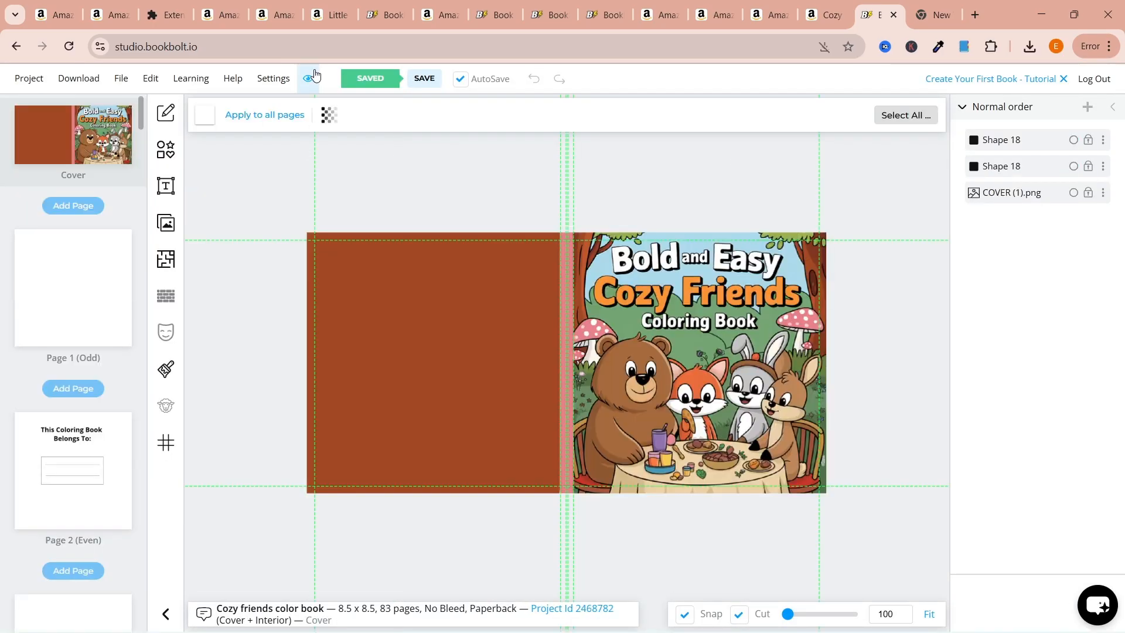
Preview all pages of the book in the small list view
scroll(48, 368, down, 10)
click(306, 78)
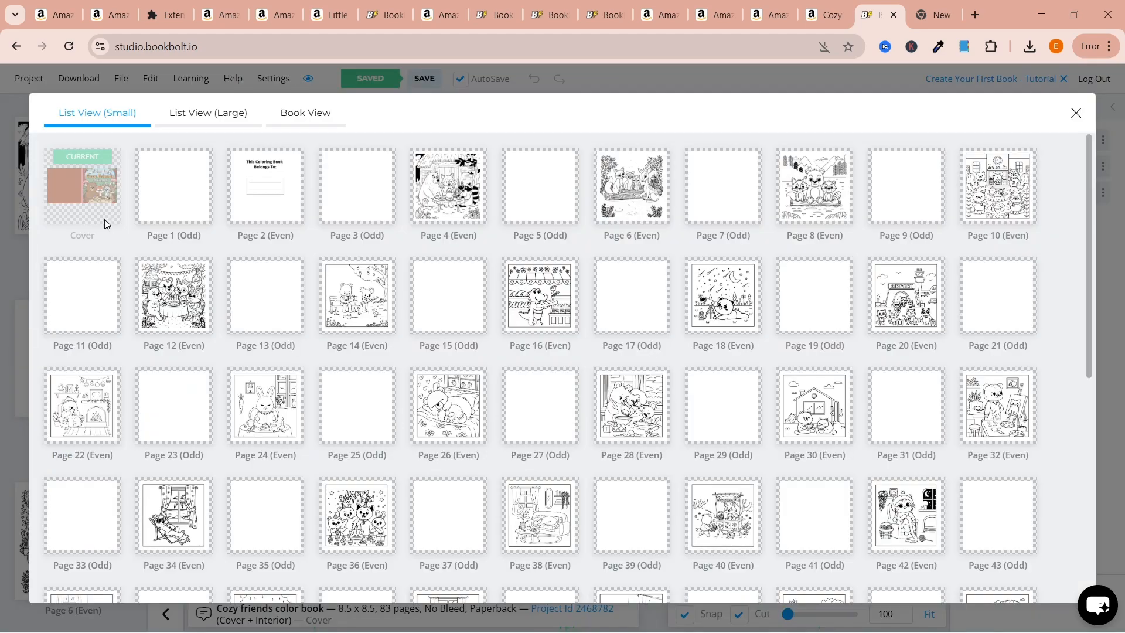
scroll(1058, 311, down, 10)
Examine the back cover of the Stress Relief coloring book on Amazon, and return to the Book Bolt cover
key(ctrl+Tab)
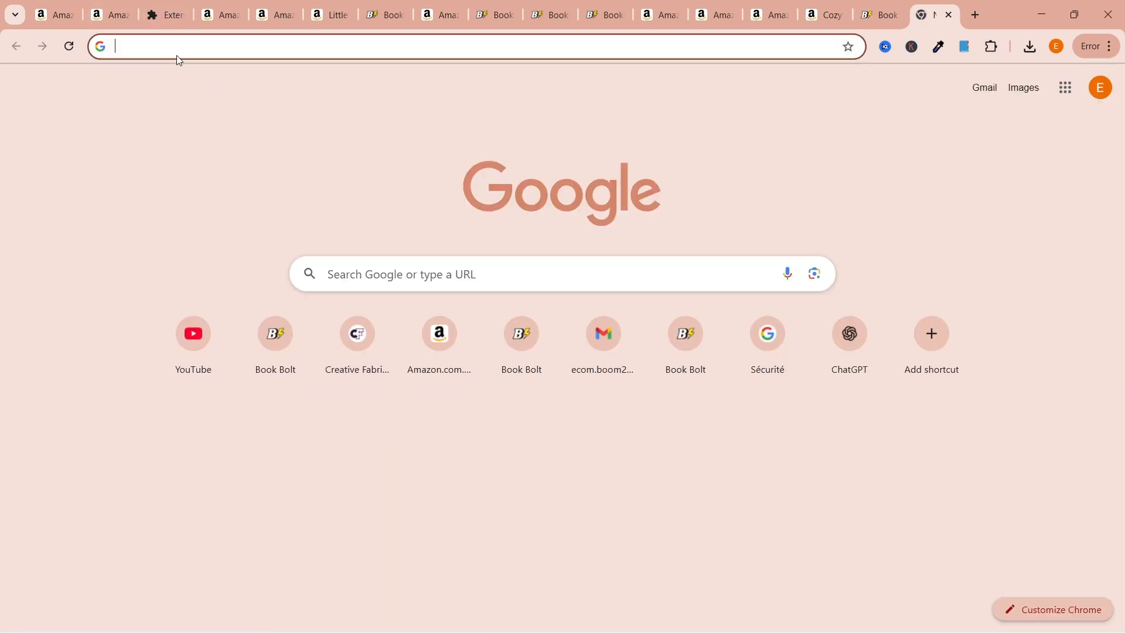
click(261, 16)
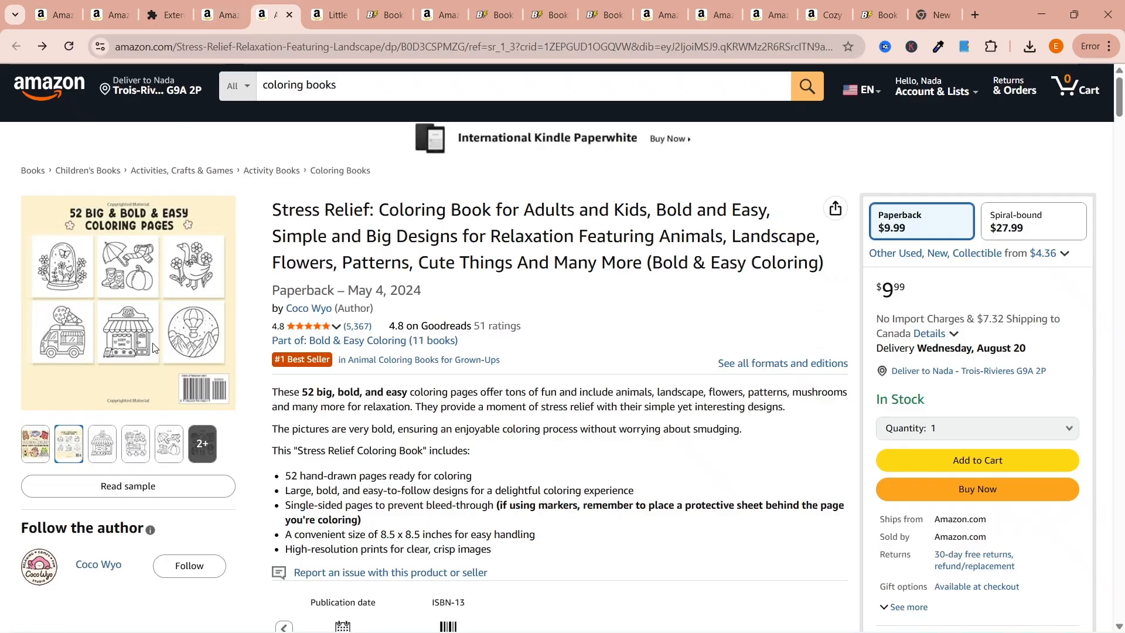
click(881, 13)
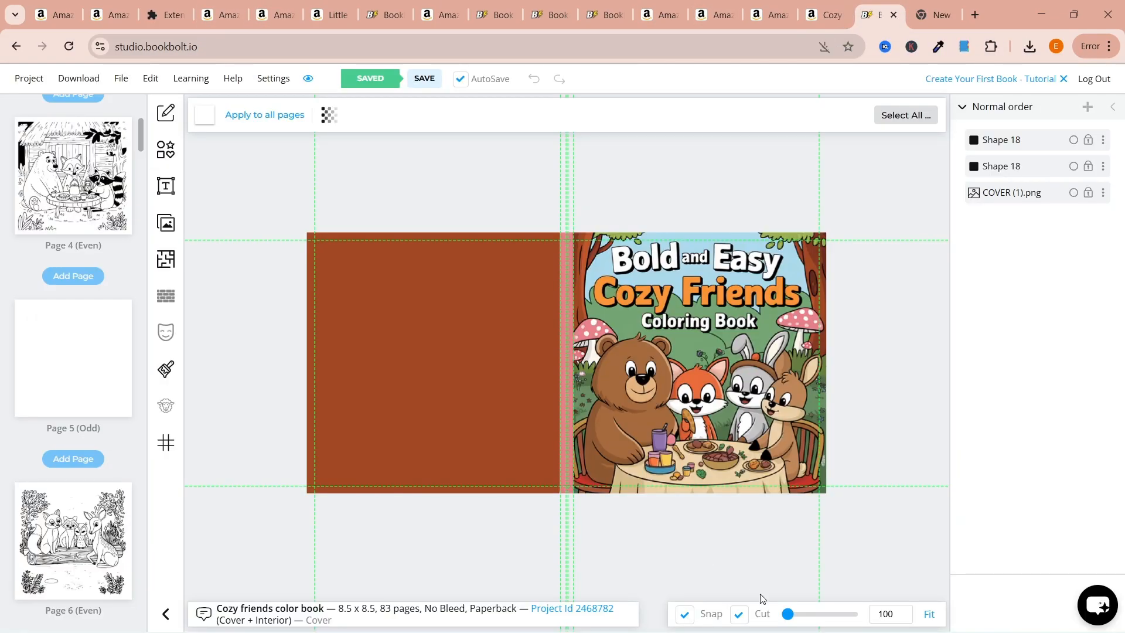
Add the uploaded image P129-99.jpg to the cover, shrink it, and place it on the upper back cover near the spine
click(492, 404)
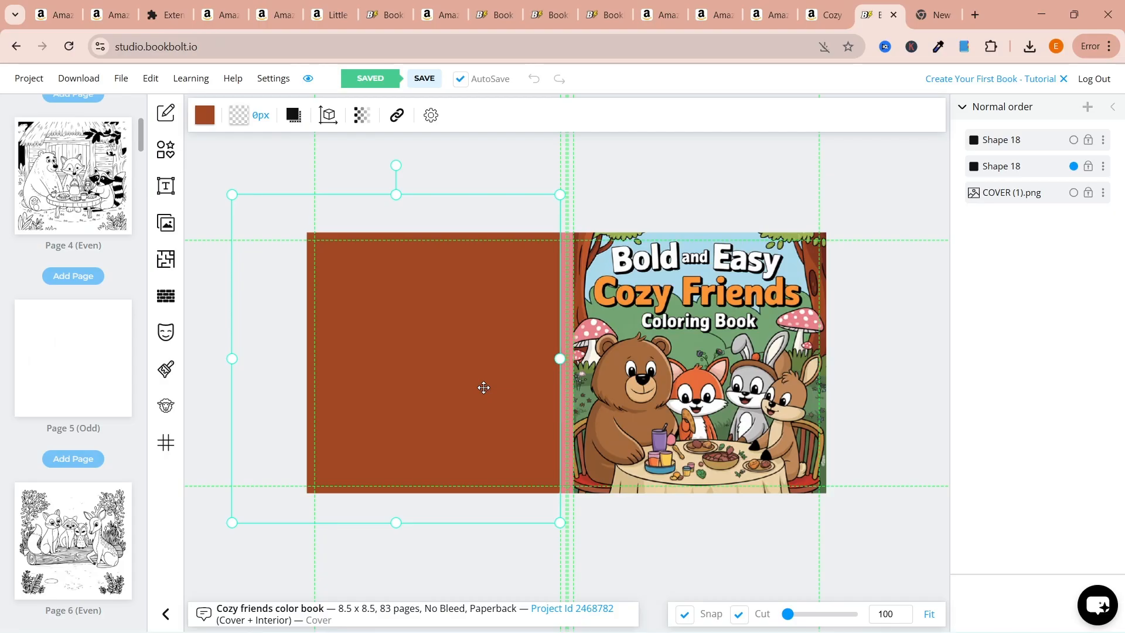
click(167, 223)
click(75, 240)
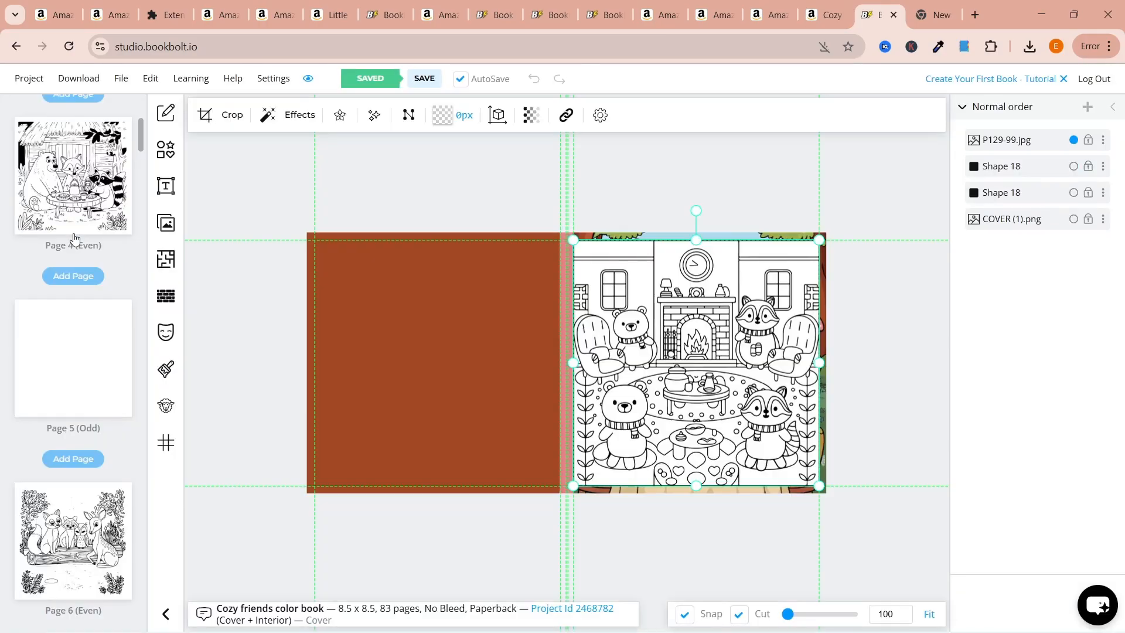
drag(821, 486, 688, 355)
drag(658, 301, 553, 324)
Add the uploaded image P129-91.jpg to the cover, shrink it, and place it on the back cover to the left of P129-99.jpg
click(165, 224)
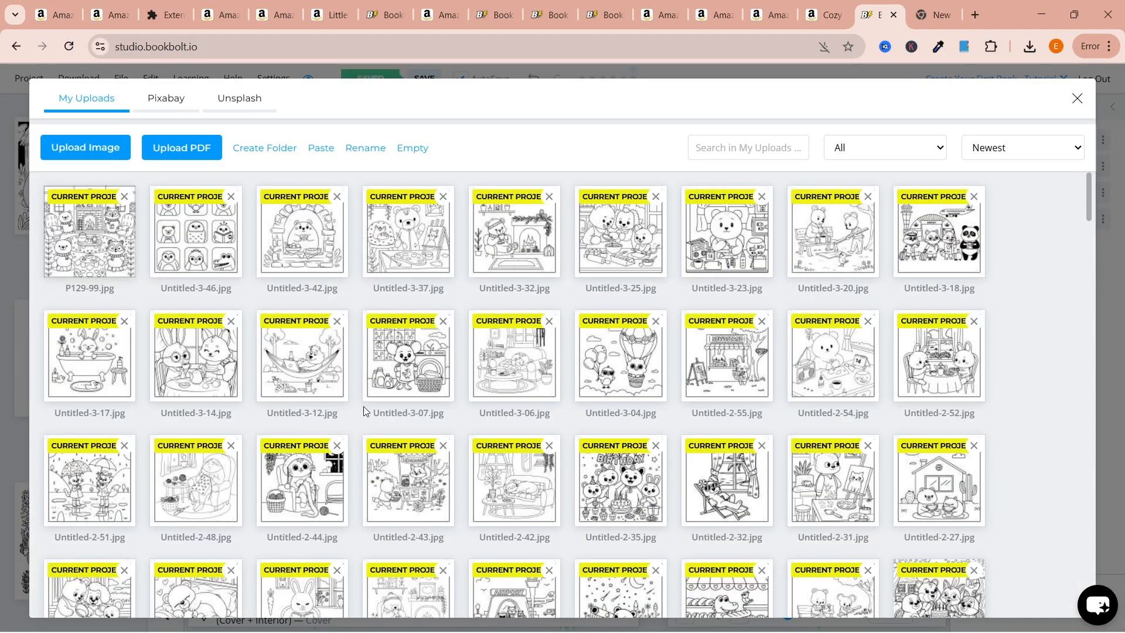
scroll(368, 413, down, 3)
scroll(370, 420, down, 1)
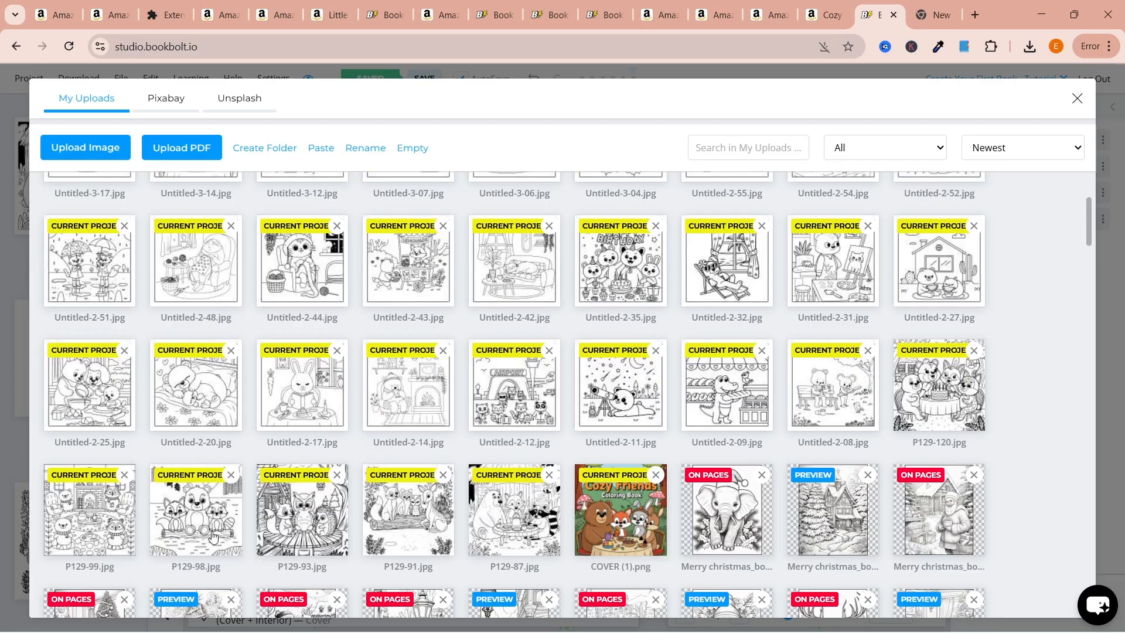
click(437, 529)
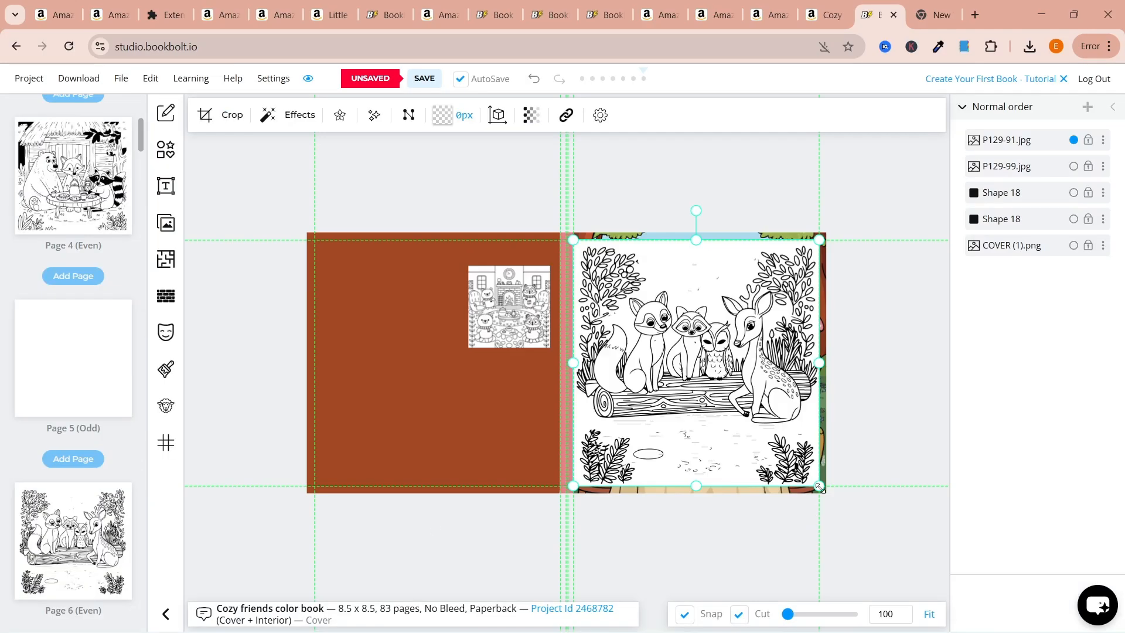
drag(820, 486, 642, 309)
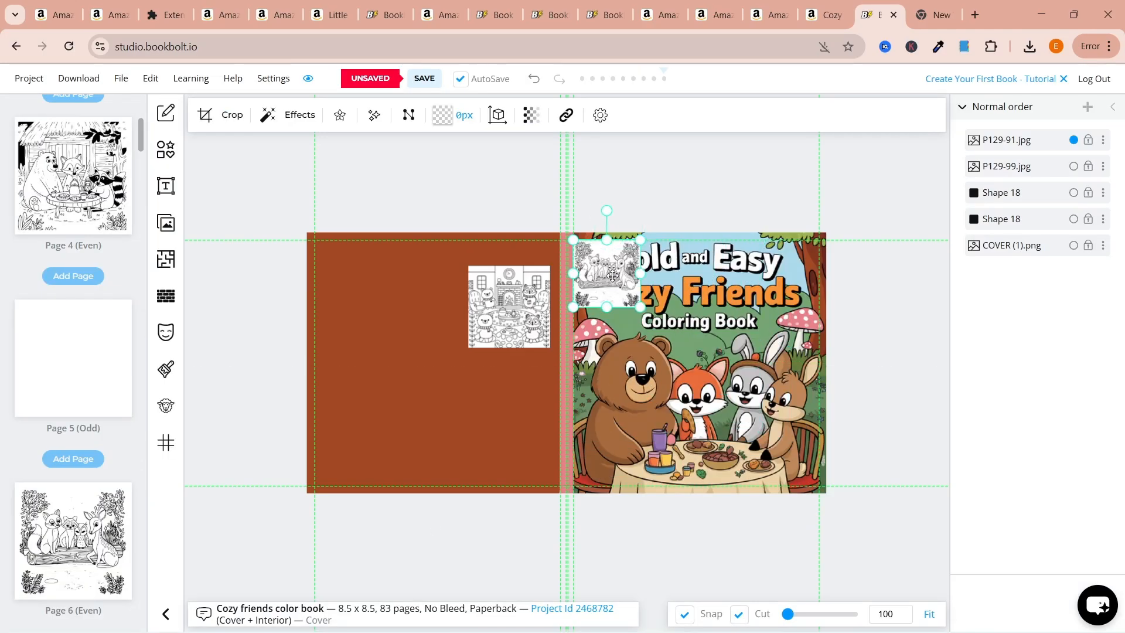
drag(607, 274, 426, 297)
drag(392, 332, 379, 346)
Add the uploaded image Untitled-2-14.jpg to the cover and crop off its white margins on all four sides
click(166, 223)
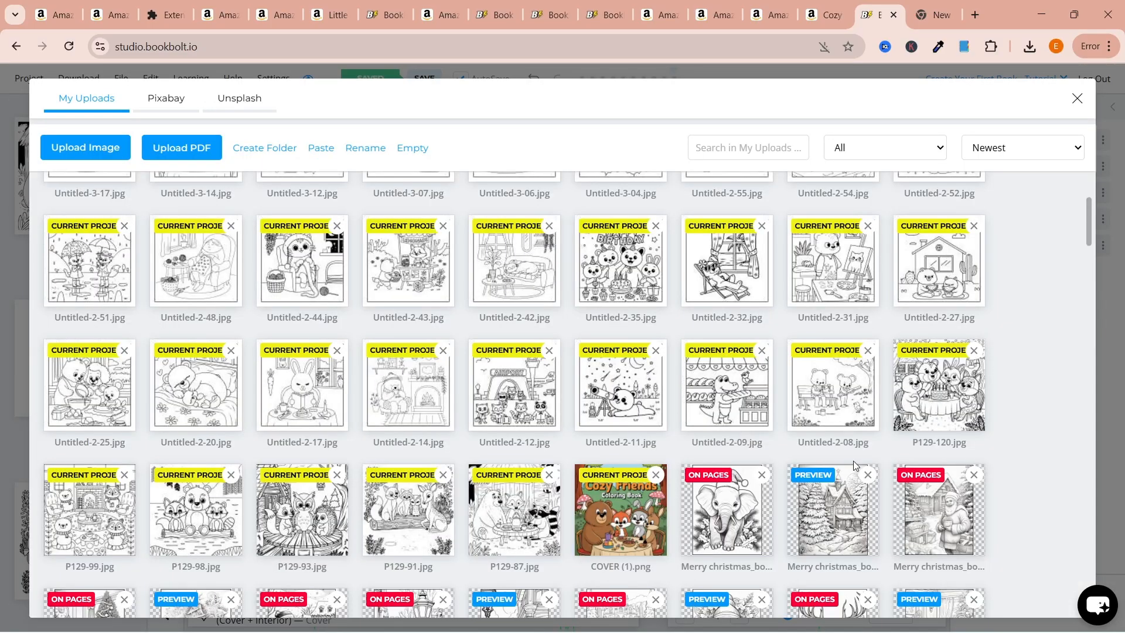
click(379, 410)
click(230, 113)
drag(696, 240, 697, 252)
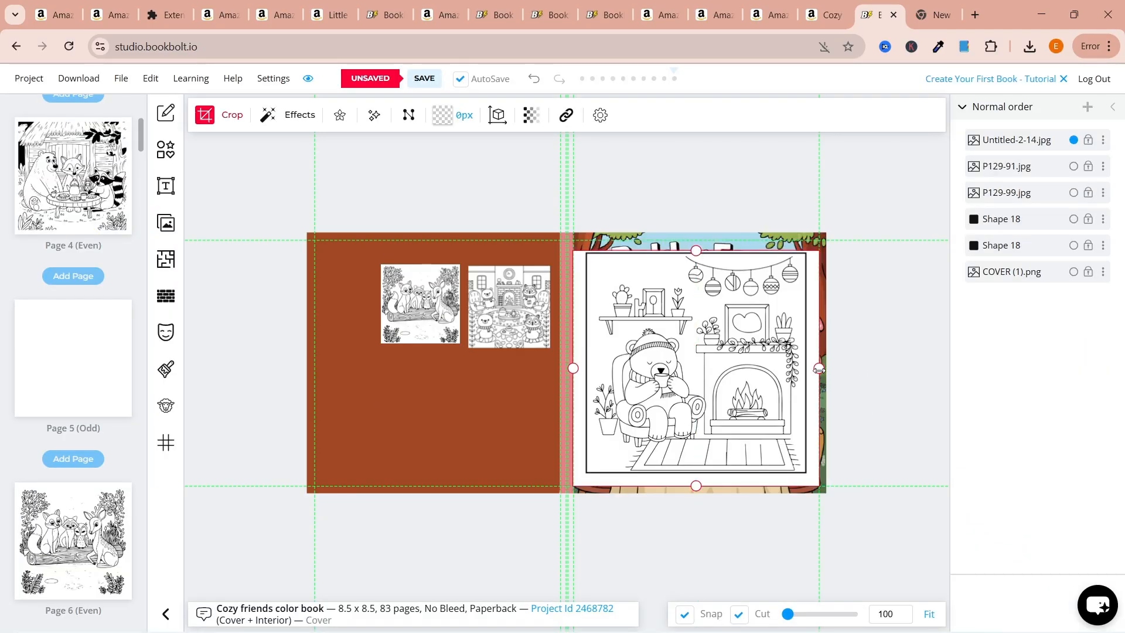
drag(819, 369, 808, 369)
drag(696, 485, 696, 474)
drag(573, 362, 584, 362)
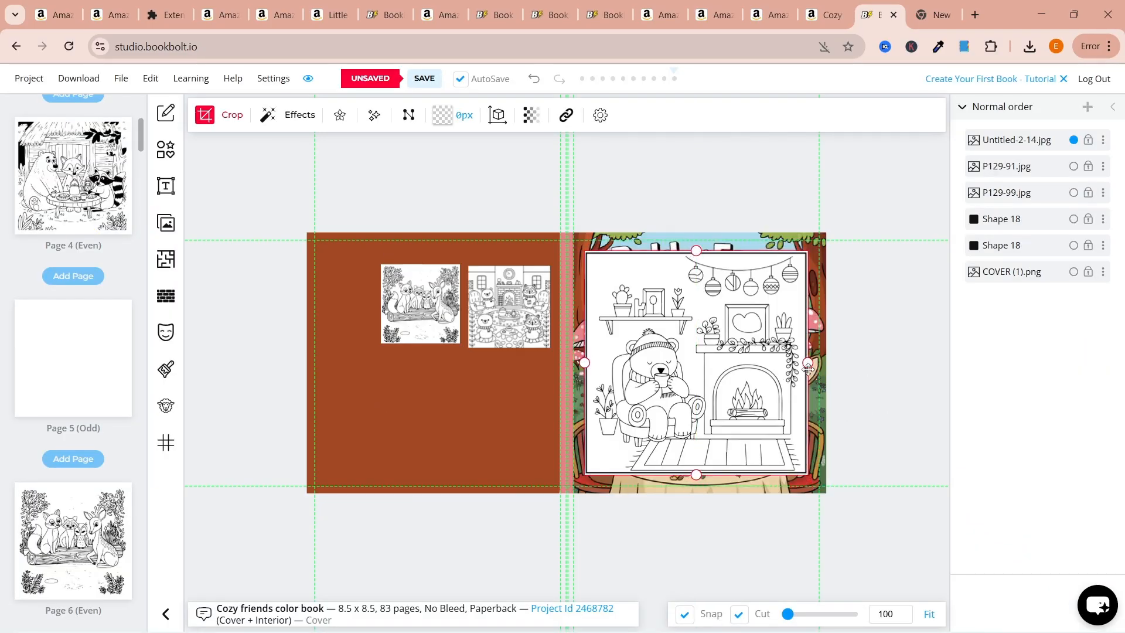
drag(696, 251, 698, 252)
click(825, 482)
Shrink the cropped Untitled-2-14.jpg and place it on the back cover directly below P129-99.jpg
click(779, 448)
drag(807, 474, 551, 432)
Add the uploaded image Untitled-2-25.jpg to the cover and crop off the white margins around its frame
click(166, 223)
scroll(678, 446, down, 4)
scroll(677, 445, up, 2)
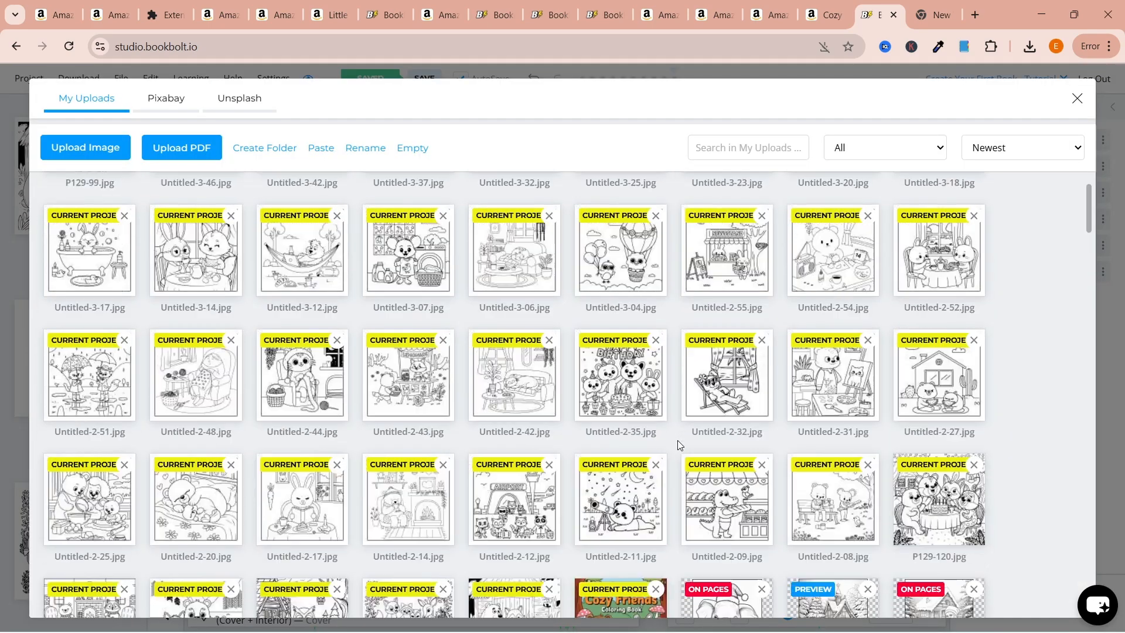
scroll(677, 445, up, 2)
scroll(282, 362, down, 3)
click(697, 341)
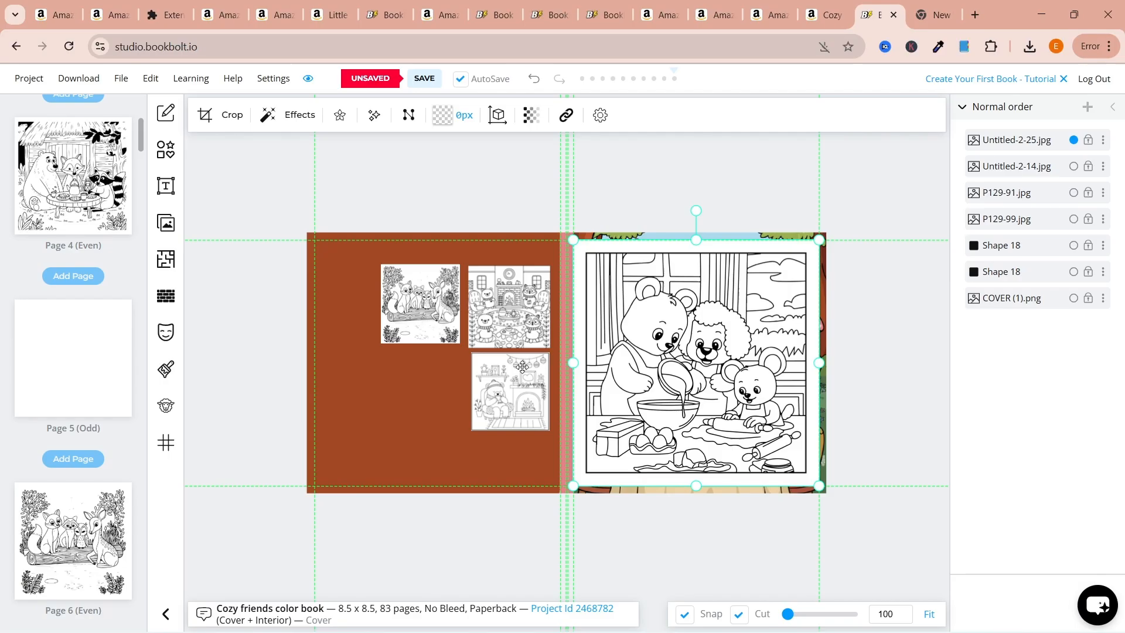
drag(819, 371, 807, 371)
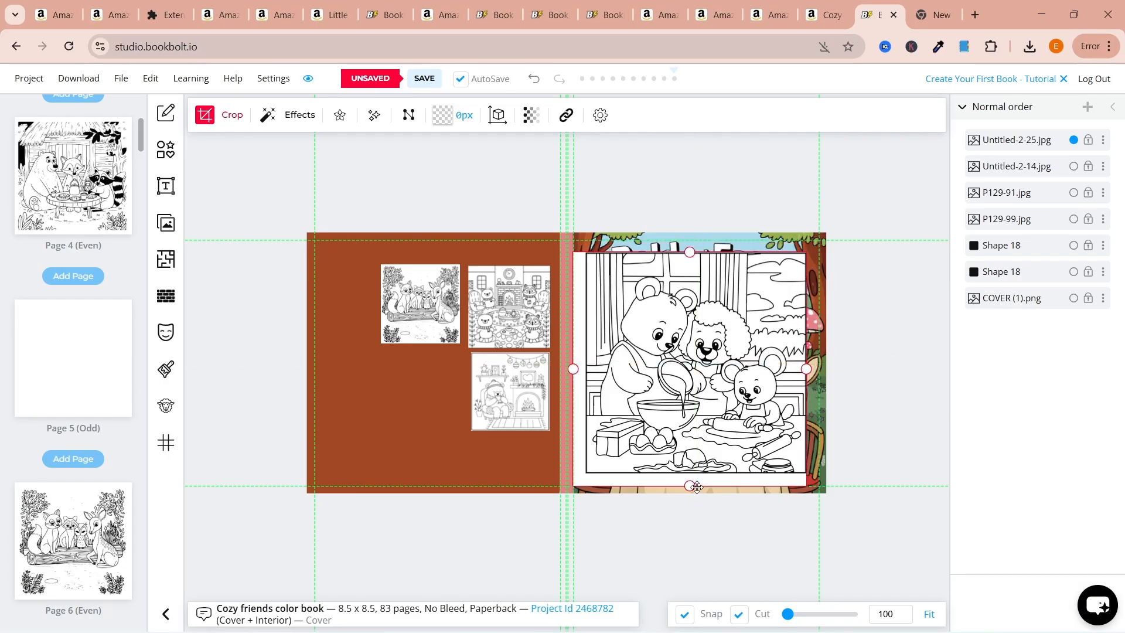
drag(694, 486, 694, 473)
drag(574, 367, 587, 372)
click(904, 477)
Shrink the cropped Untitled-2-25.jpg and place it on the back cover directly below P129-91.jpg
click(762, 433)
drag(807, 473, 674, 341)
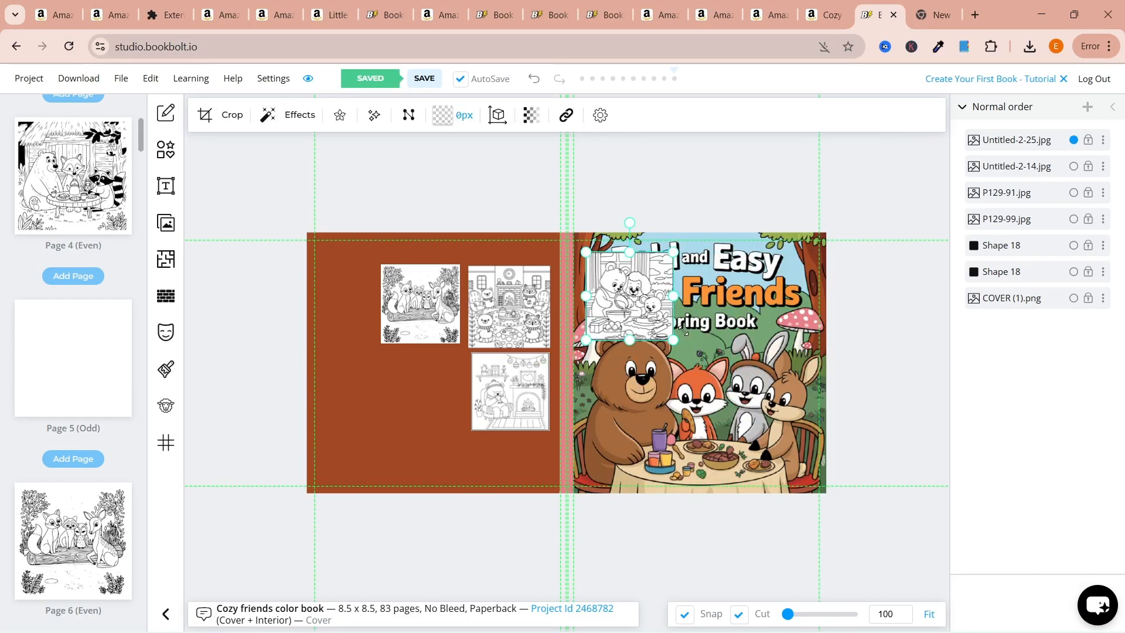
drag(633, 299, 408, 401)
key(Right)
key(Right)
key(Right)
key(Up)
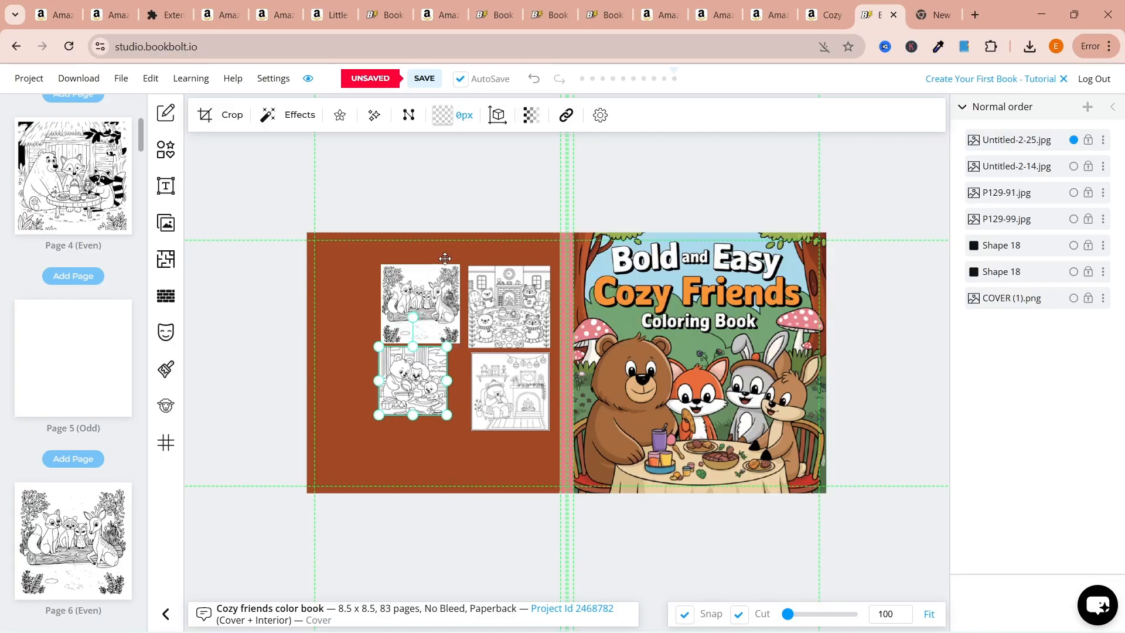
Inspect the back cover's preview images up close and return to a view of the whole cover
click(297, 6)
click(879, 14)
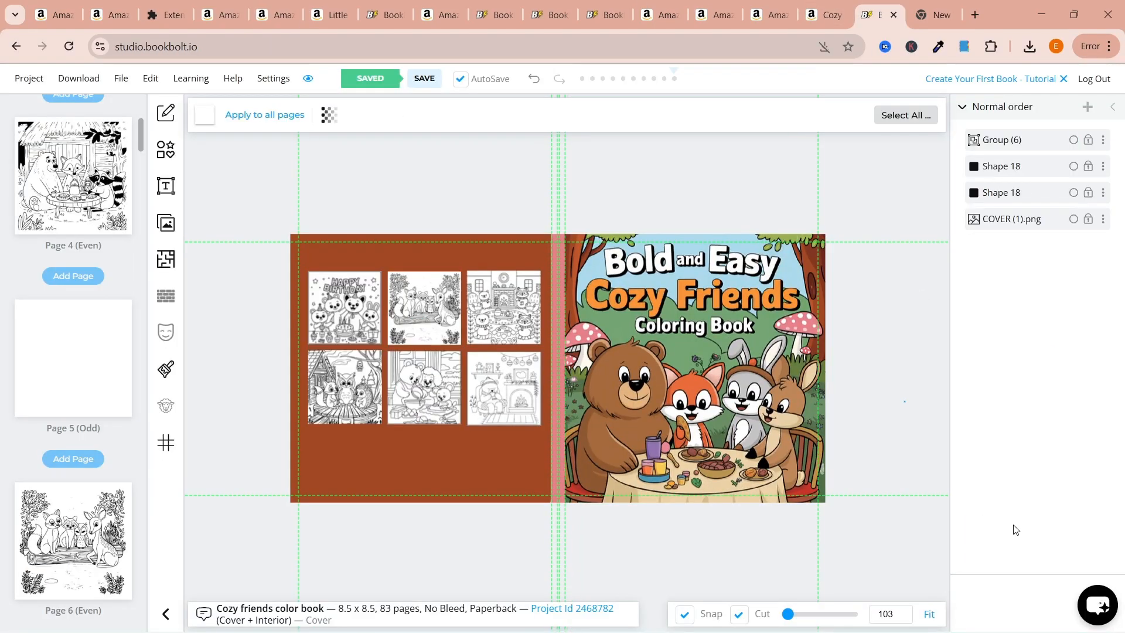
drag(788, 613, 797, 612)
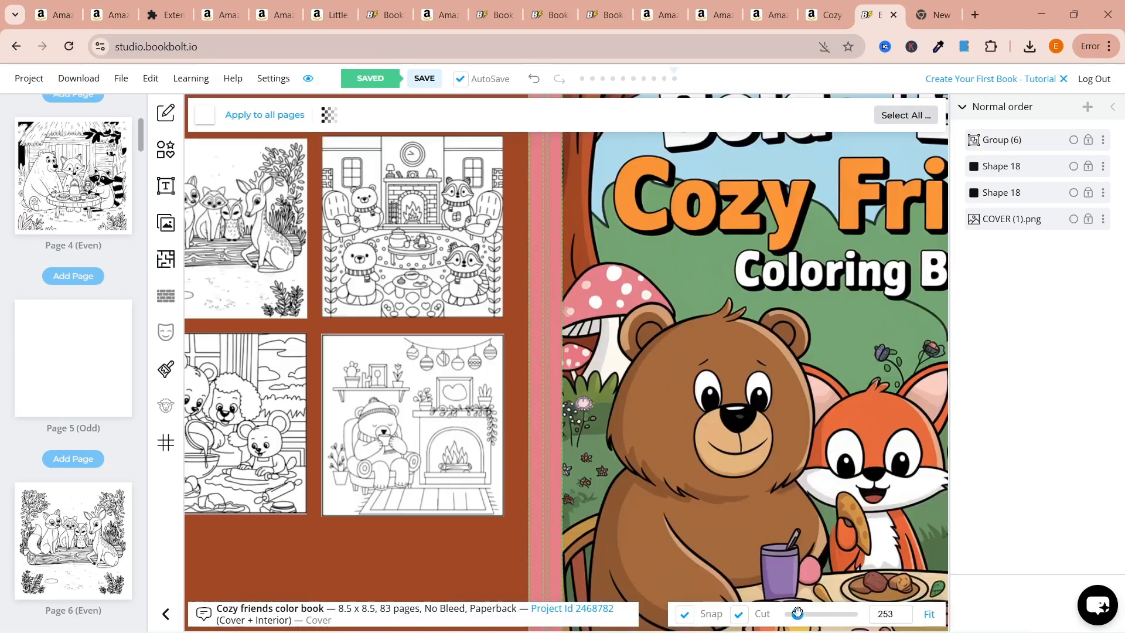
scroll(361, 556, down, 10)
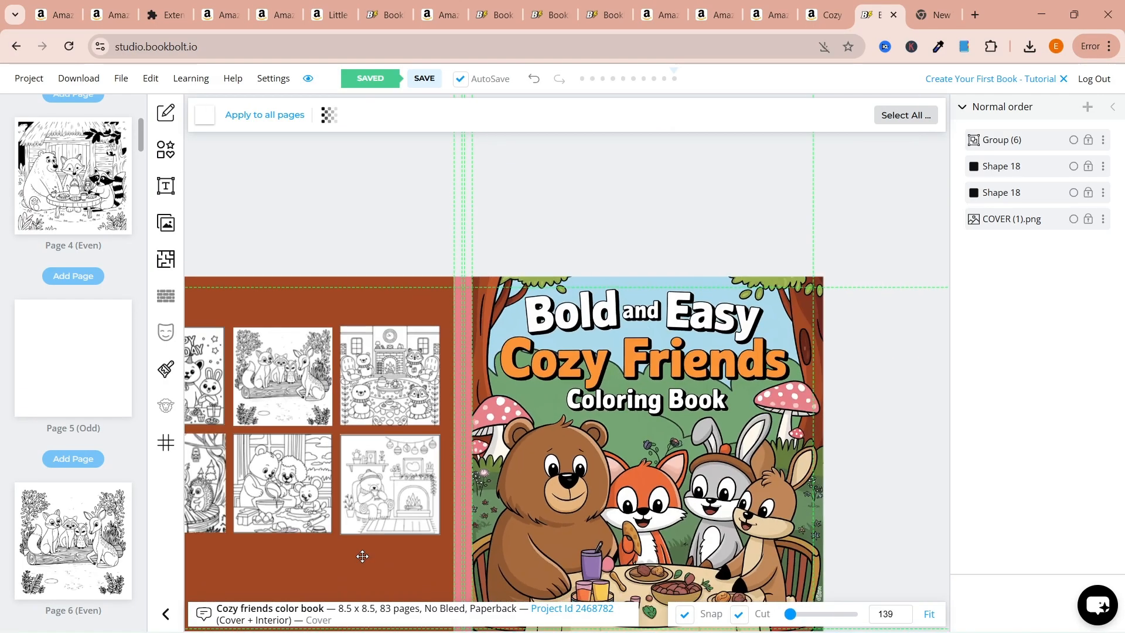
scroll(830, 434, down, 3)
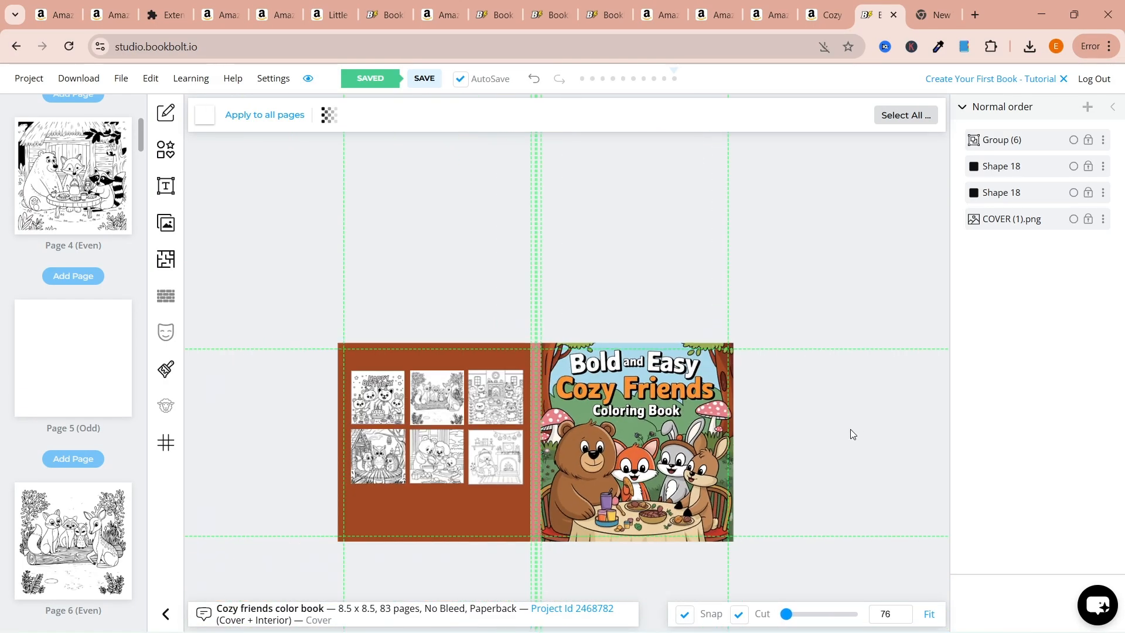
Preview the interior pages of the book through page 83 in the small list view and close the preview
click(309, 78)
scroll(910, 417, down, 8)
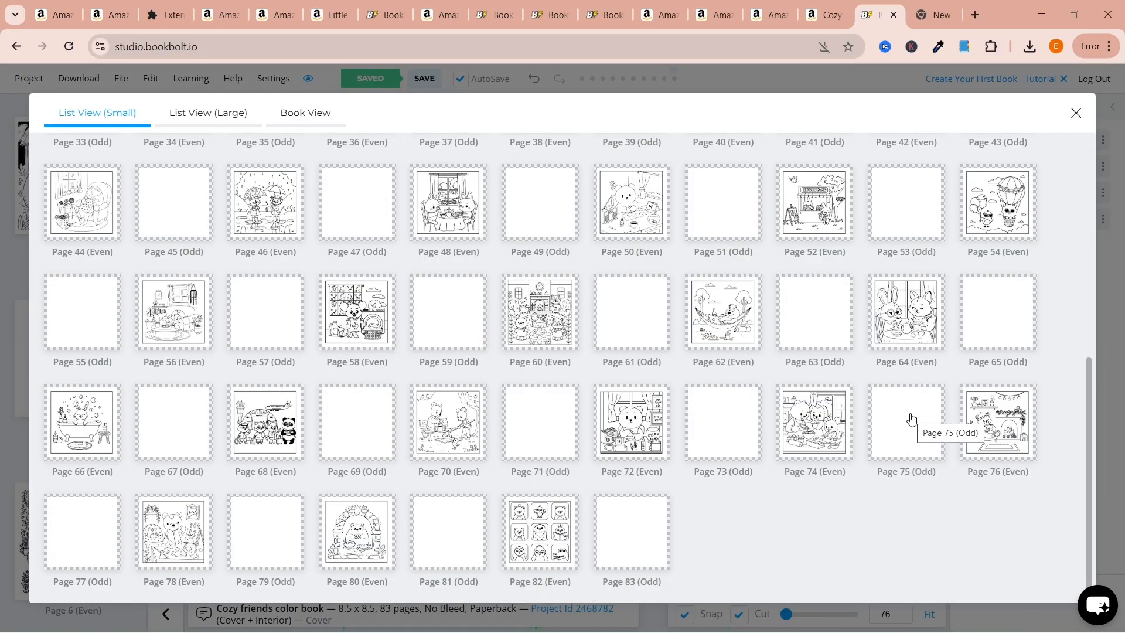
scroll(909, 417, up, 8)
scroll(911, 417, down, 7)
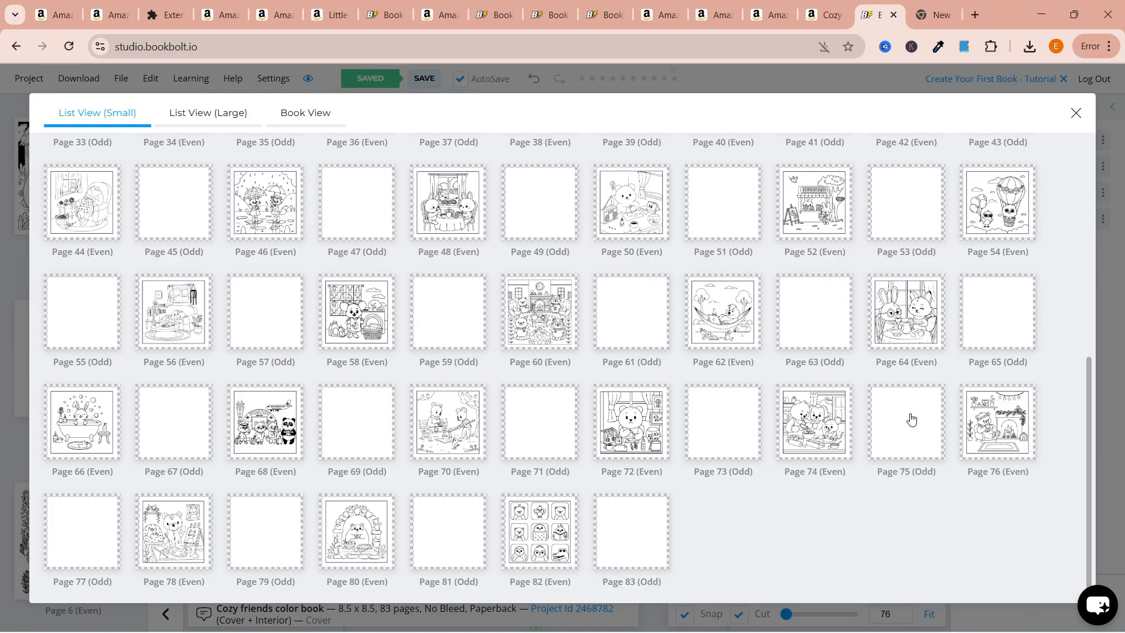
click(1077, 113)
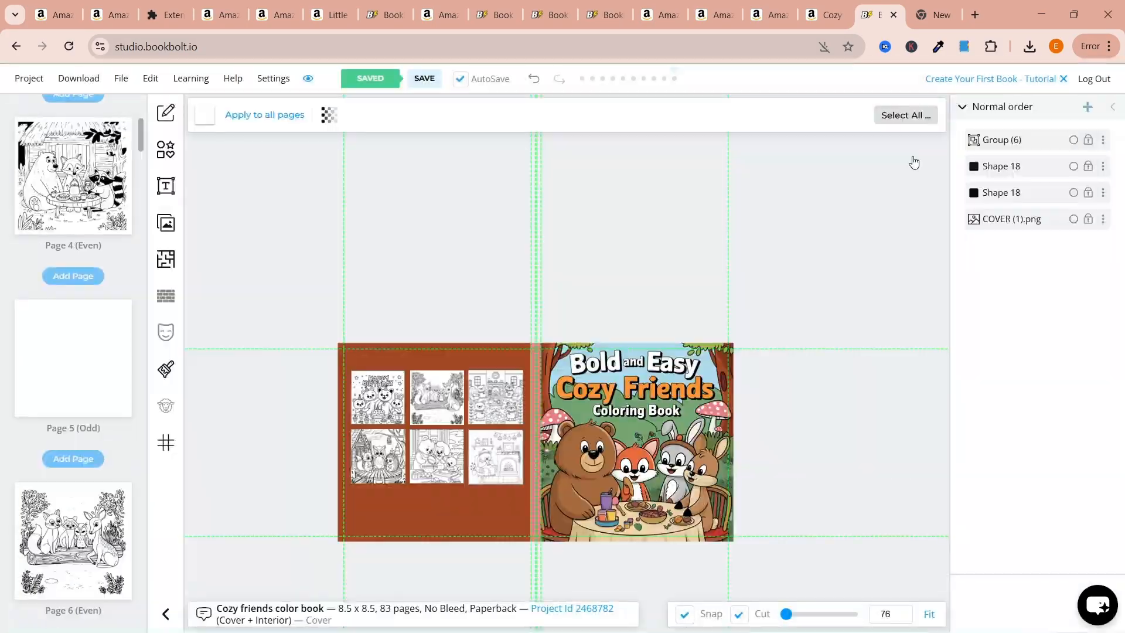
Download the current project as CMYK for printed books and open the downloaded Paperback Cover PDF
click(79, 81)
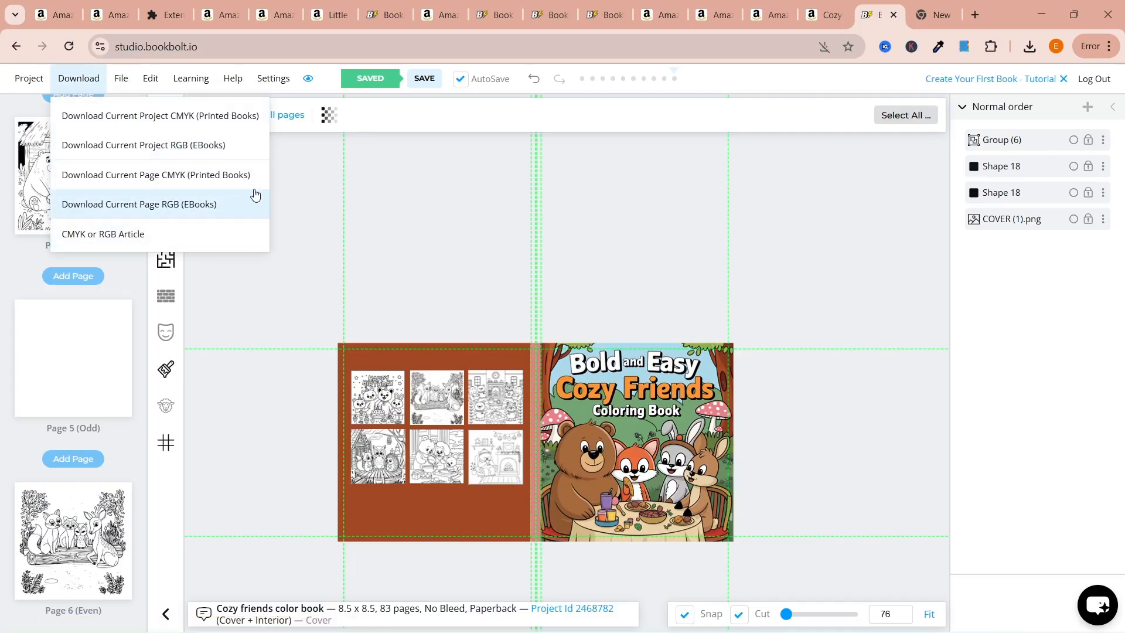
click(229, 116)
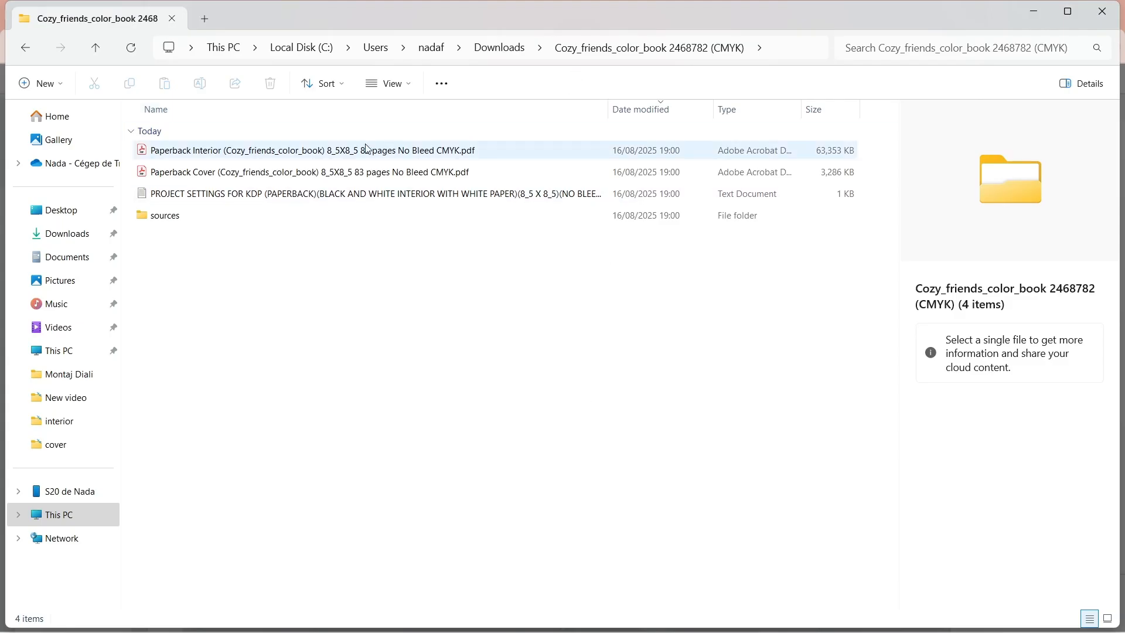
double_click(365, 173)
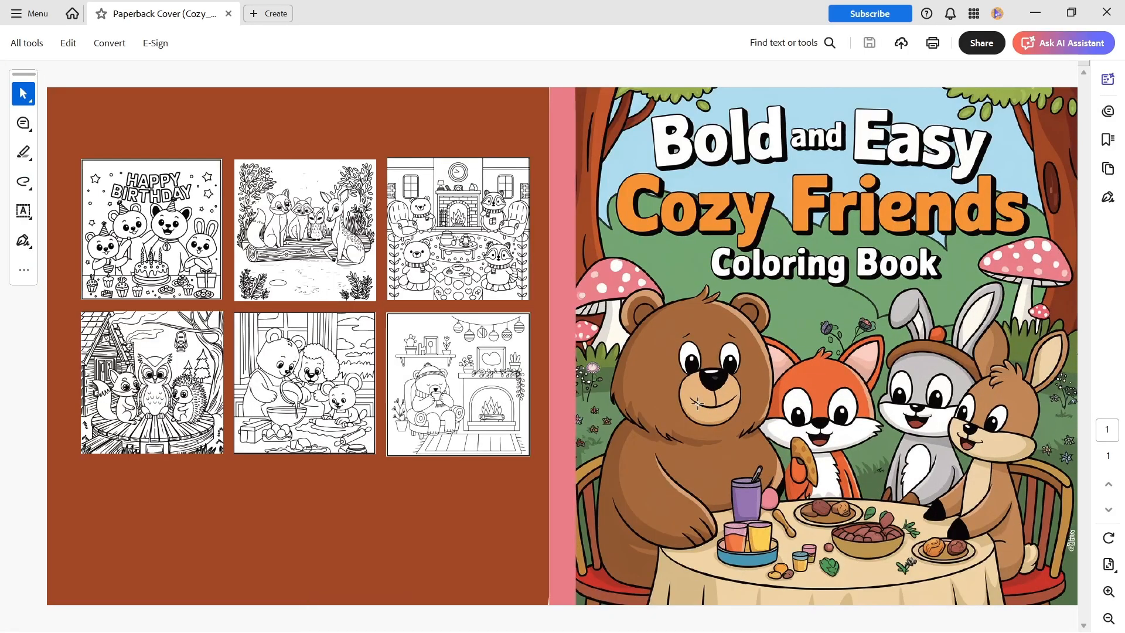
Check the full cover PDF at different zoom levels and close it
click(1108, 618)
click(1108, 618)
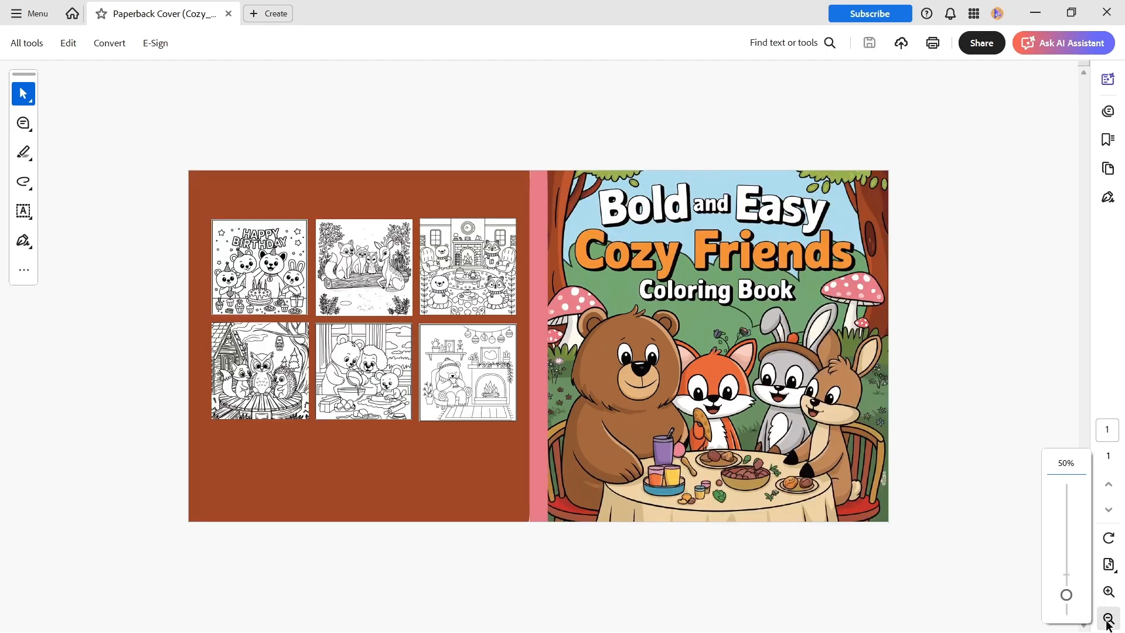
click(1114, 590)
click(1114, 593)
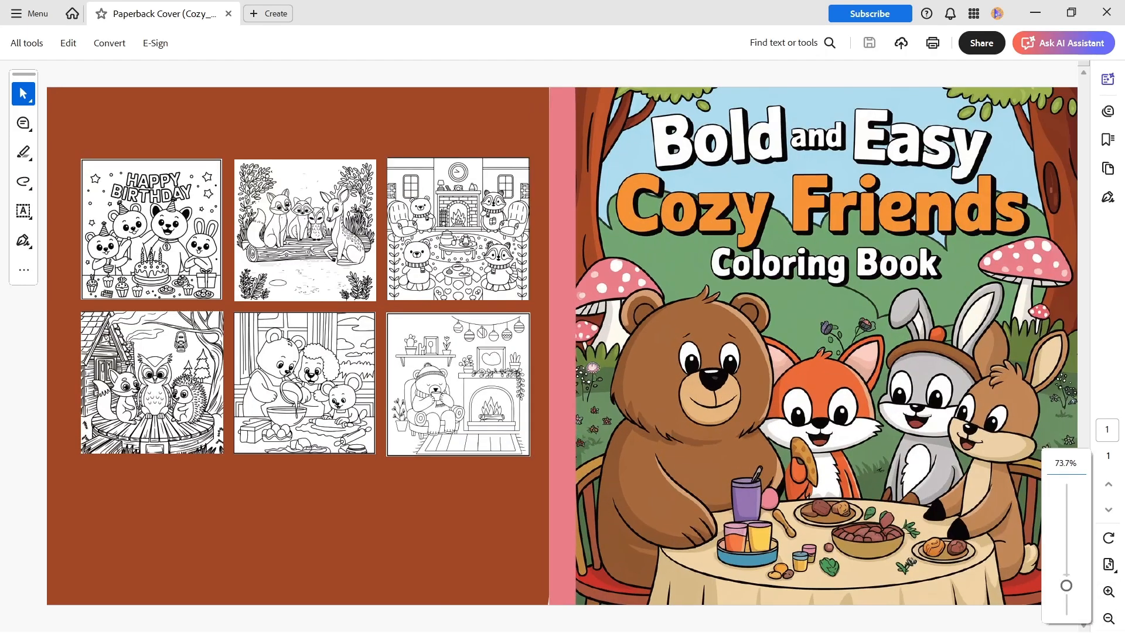
click(1106, 12)
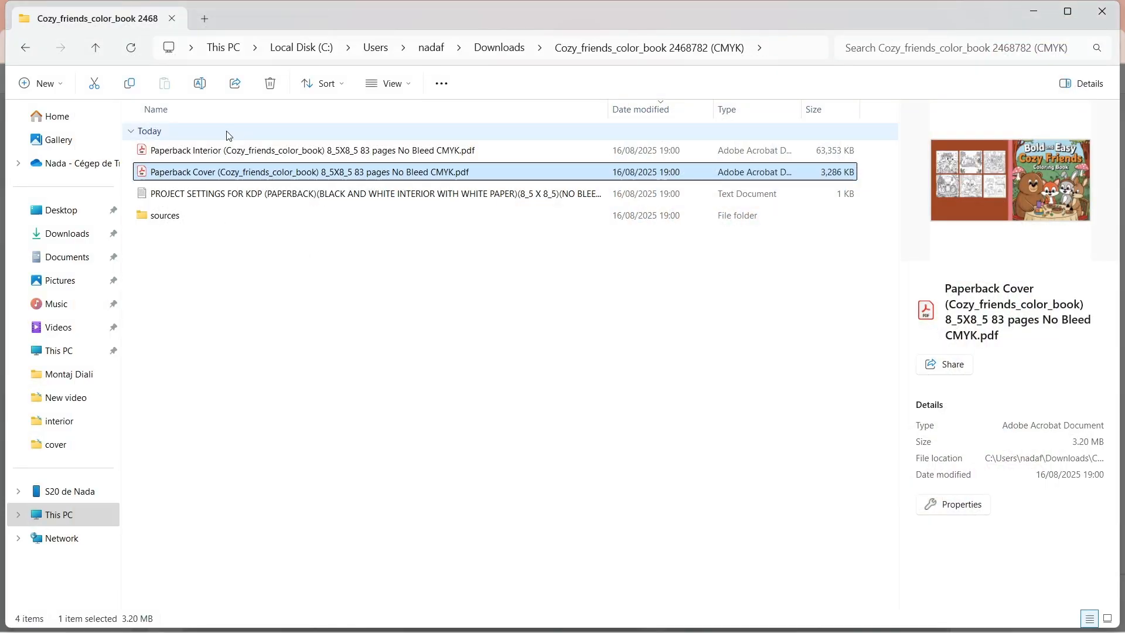
Open the downloaded Paperback Interior PDF and review its pages from the ownership page to the end
double_click(234, 151)
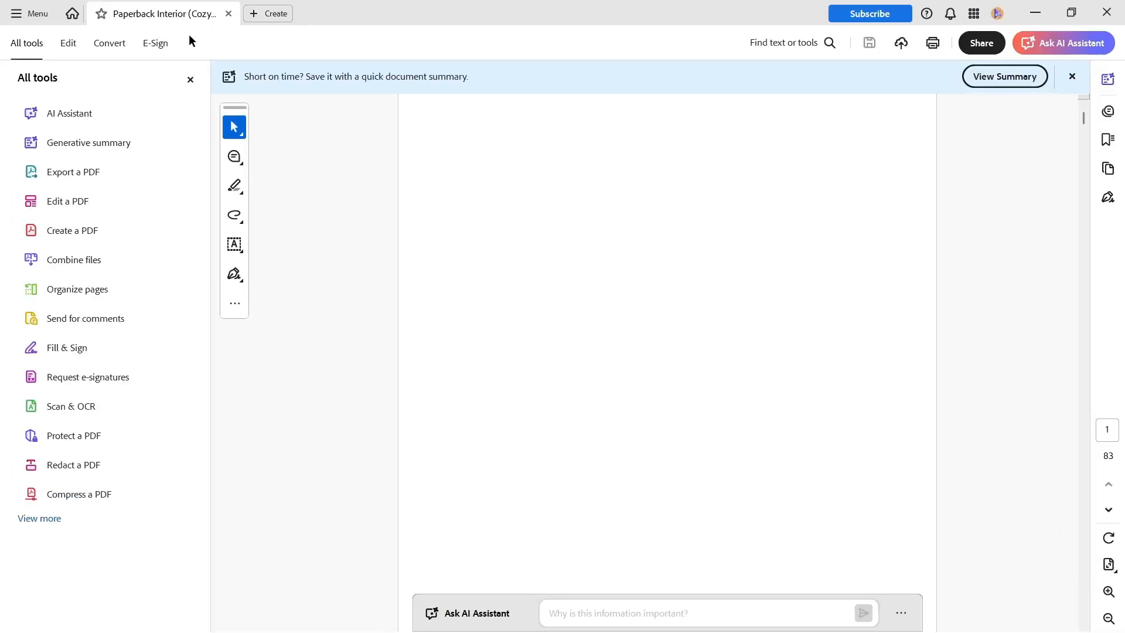
click(190, 79)
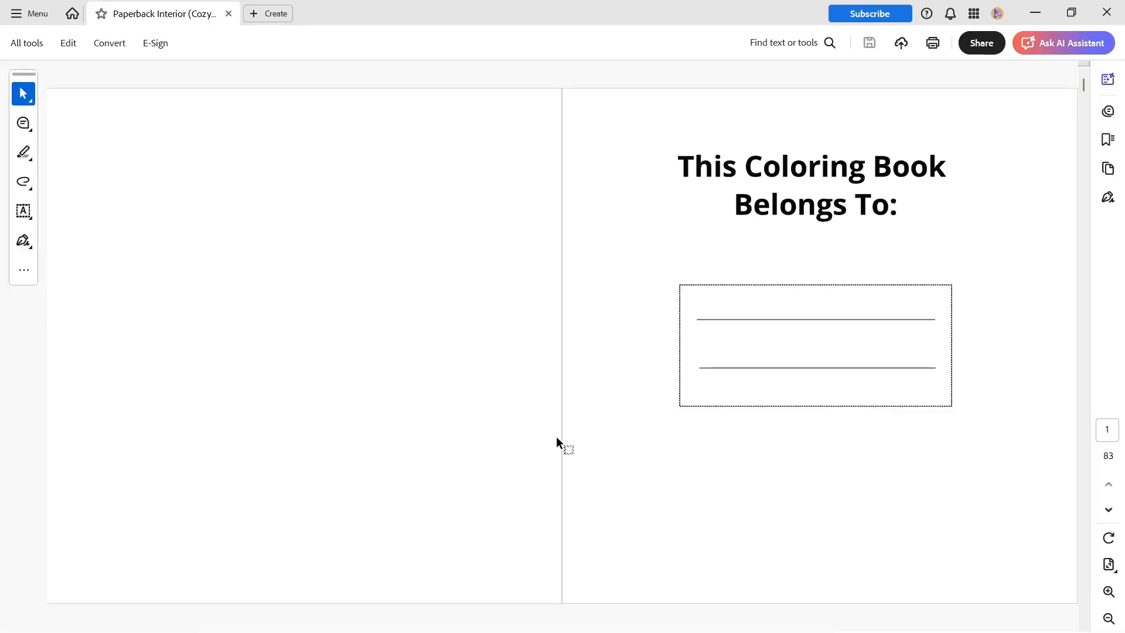
scroll(557, 436, down, 4)
scroll(466, 438, up, 4)
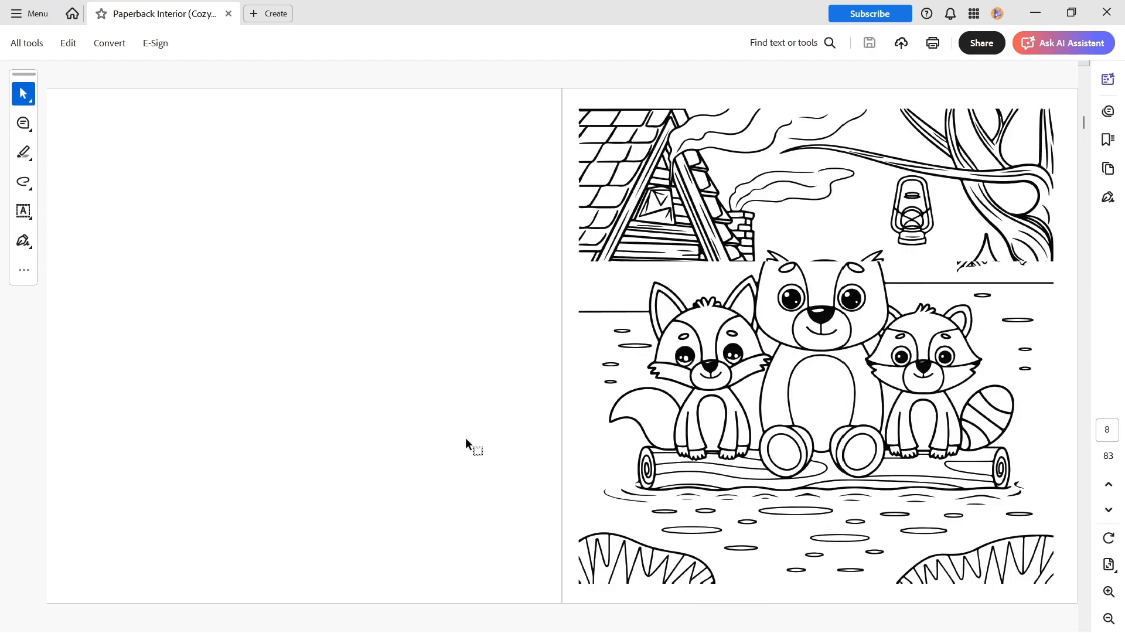
scroll(466, 437, down, 5)
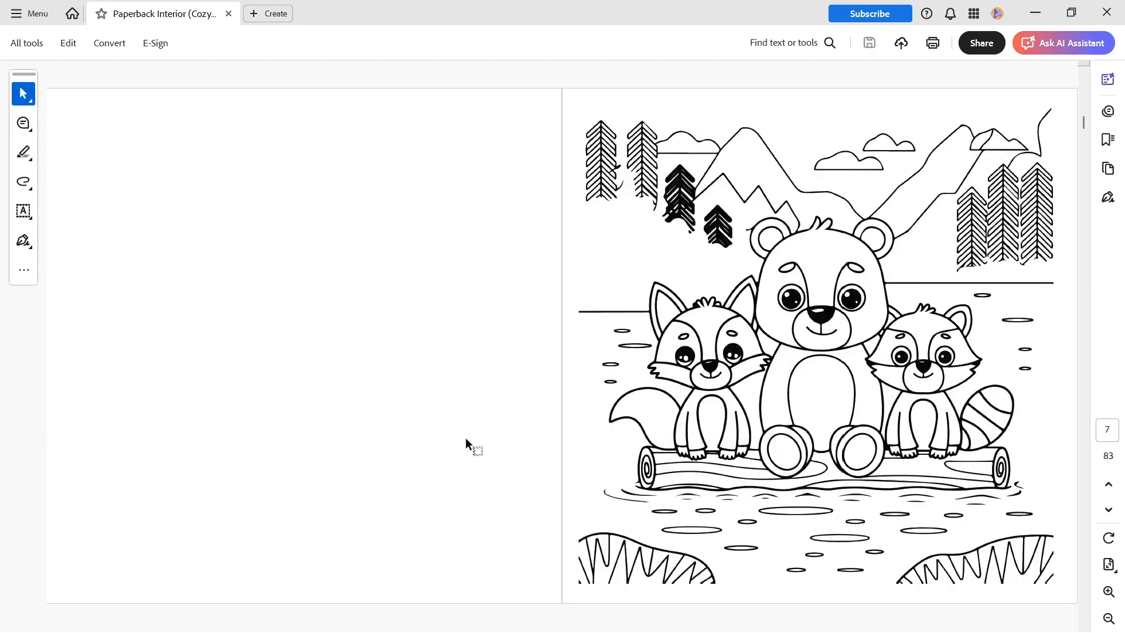
scroll(465, 437, down, 6)
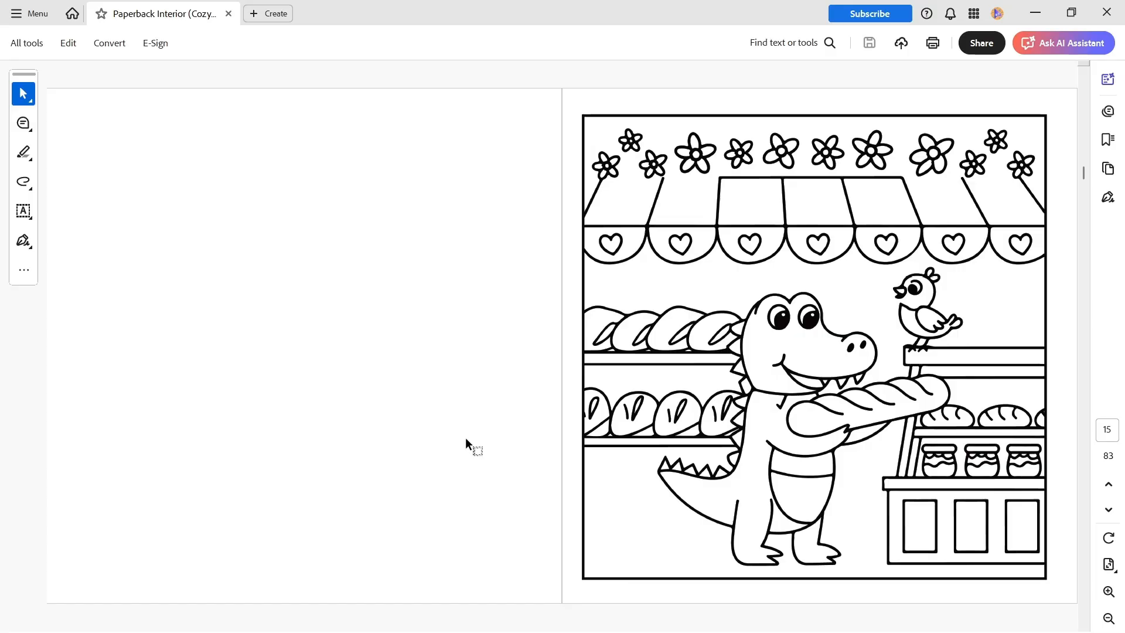
scroll(465, 437, down, 8)
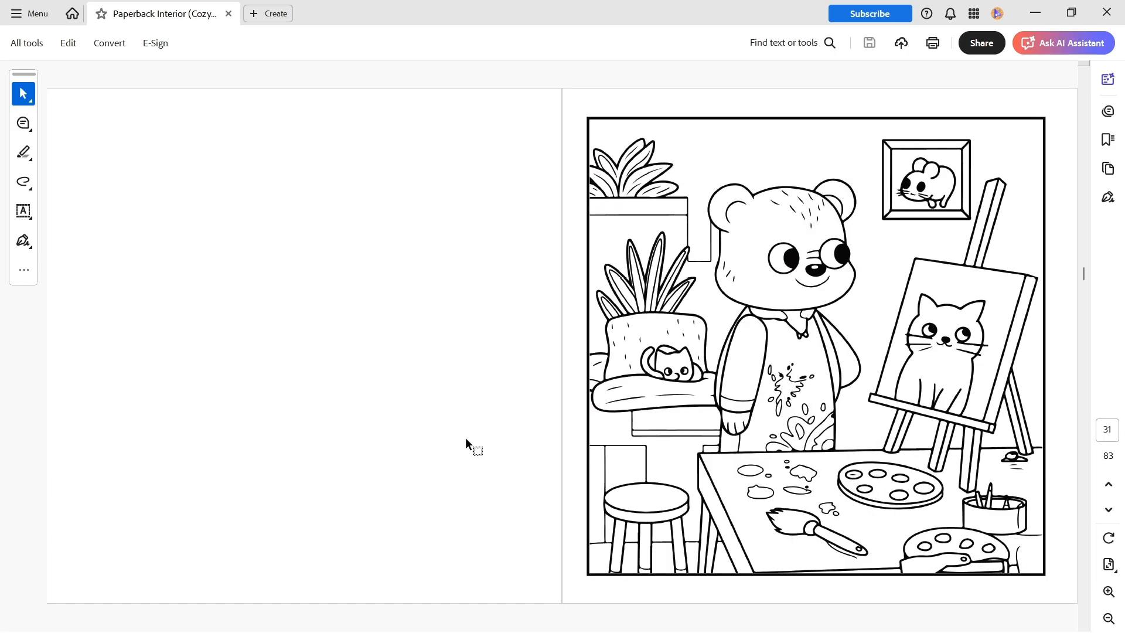
scroll(465, 437, down, 7)
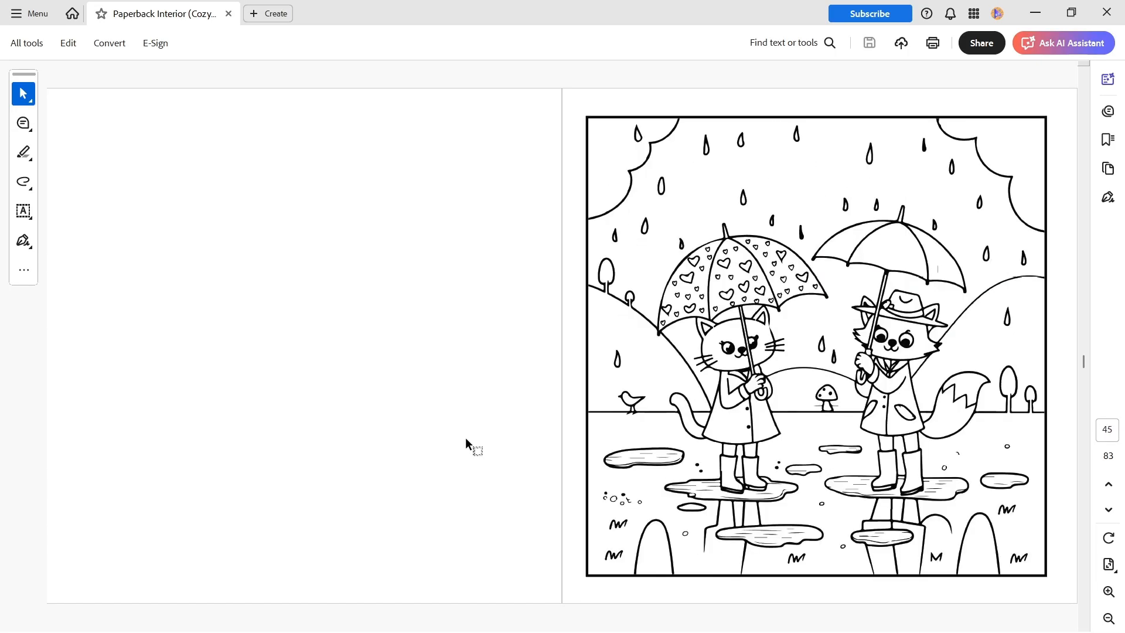
scroll(465, 437, down, 6)
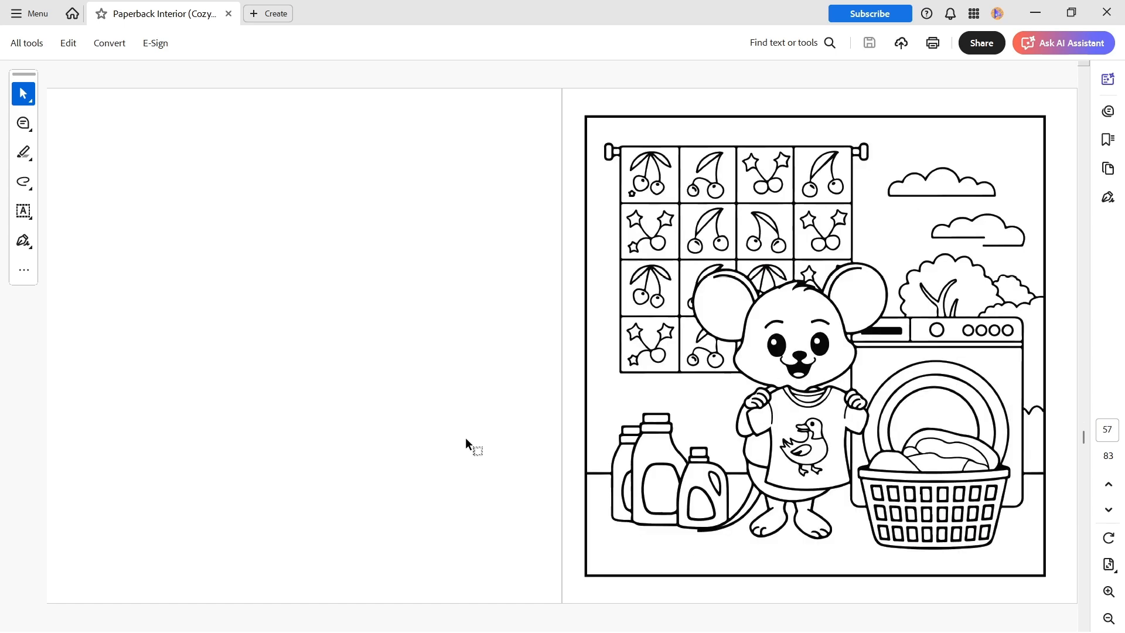
scroll(465, 437, down, 6)
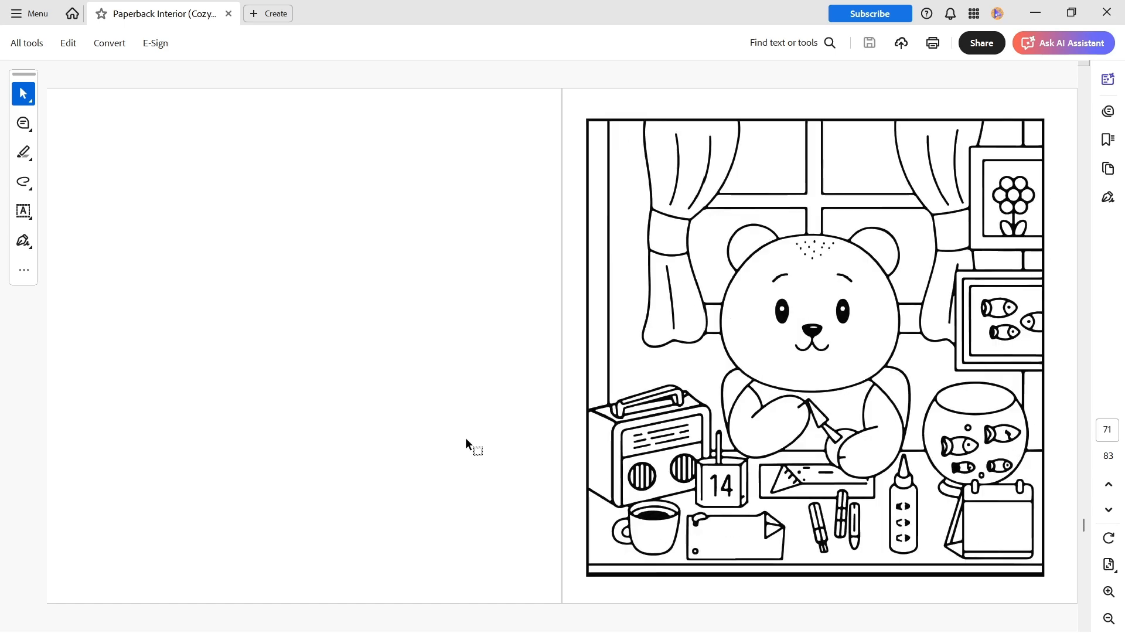
scroll(465, 437, down, 5)
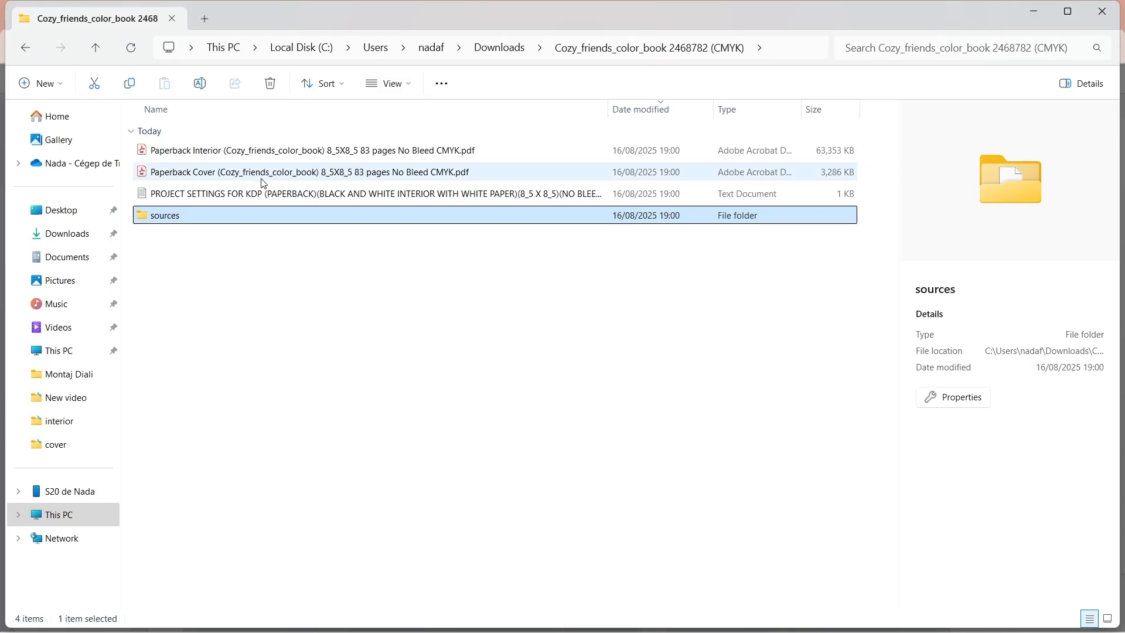
Open the downloaded PROJECT SETTINGS FOR KDP text file to read the print options to use on KDP
double_click(269, 195)
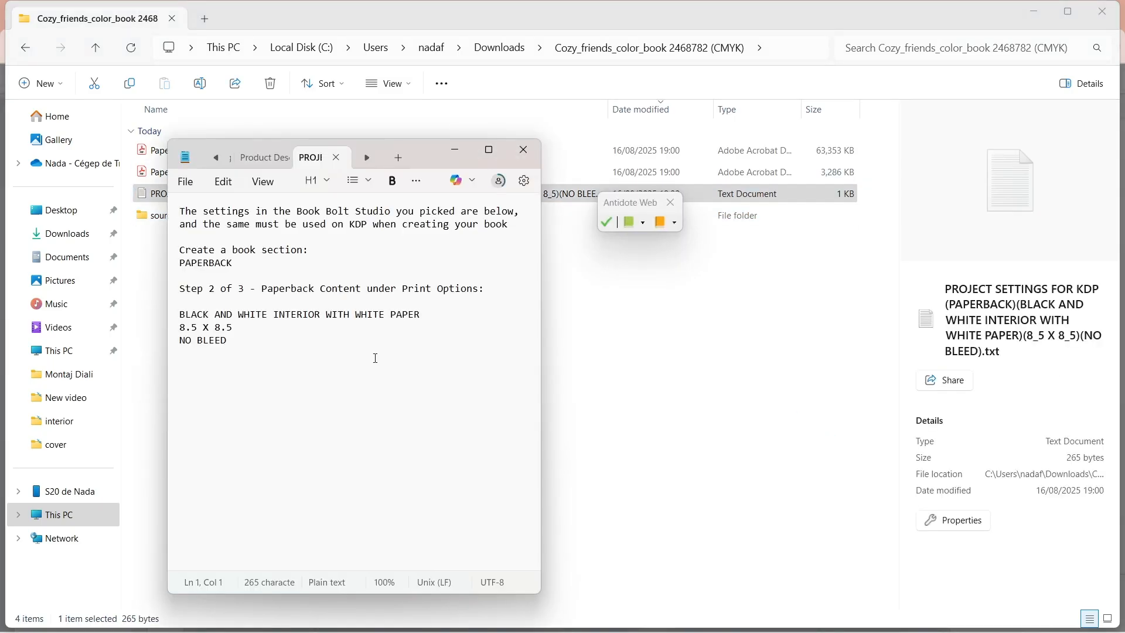
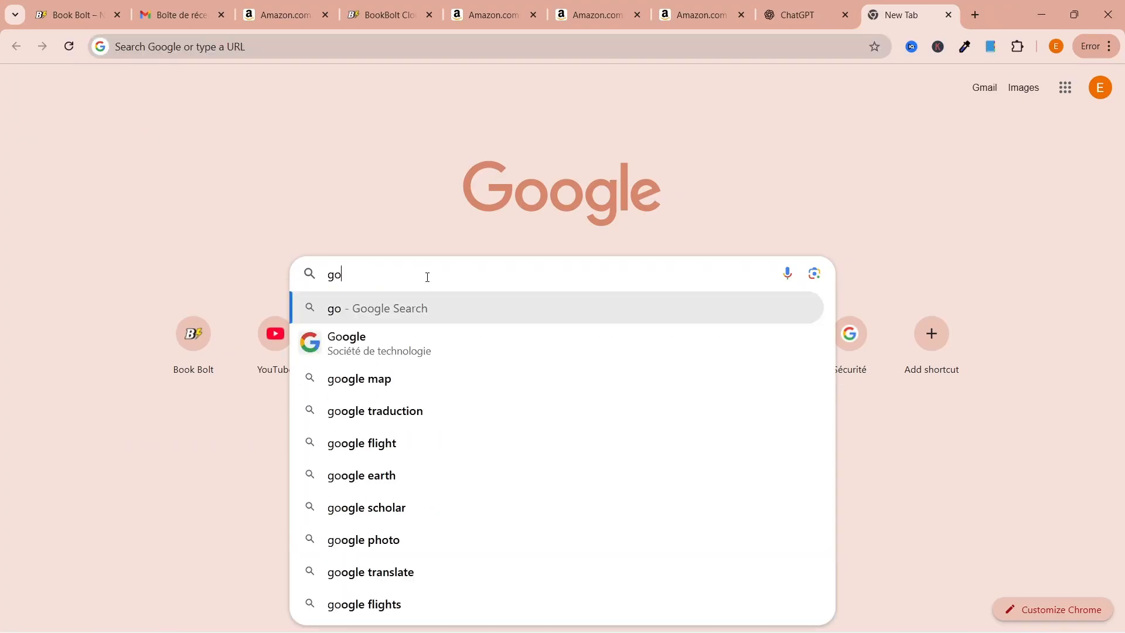
Search Google for "amazon kdp" and open the Amazon Kindle Direct Publishing self-publishing site
text(o)
key(Return)
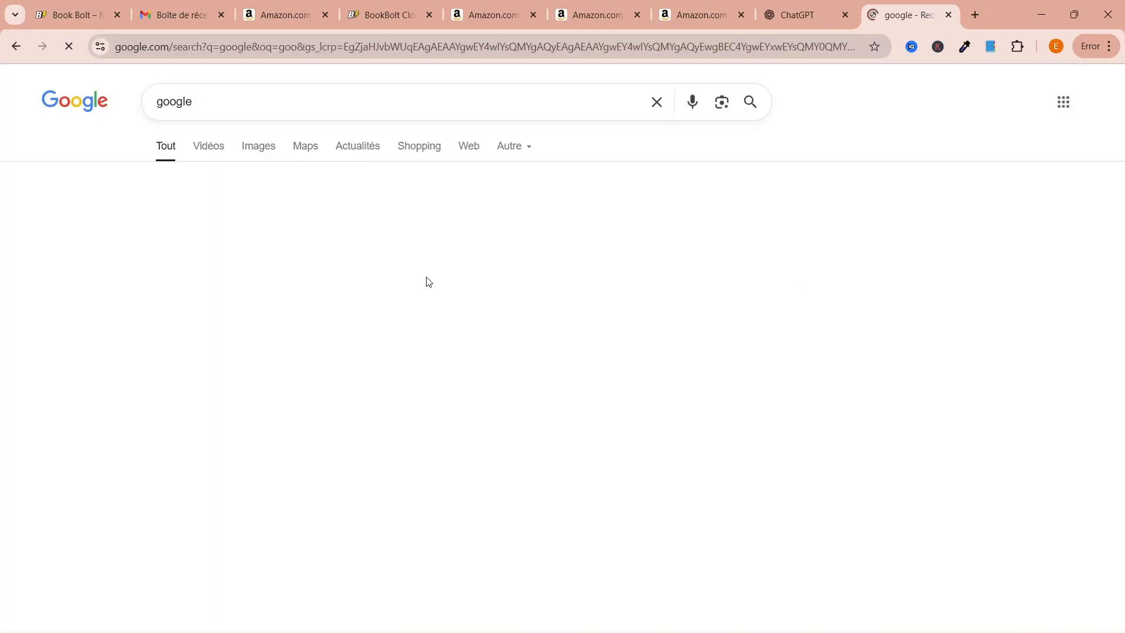
key(slash)
text(amazon kdp)
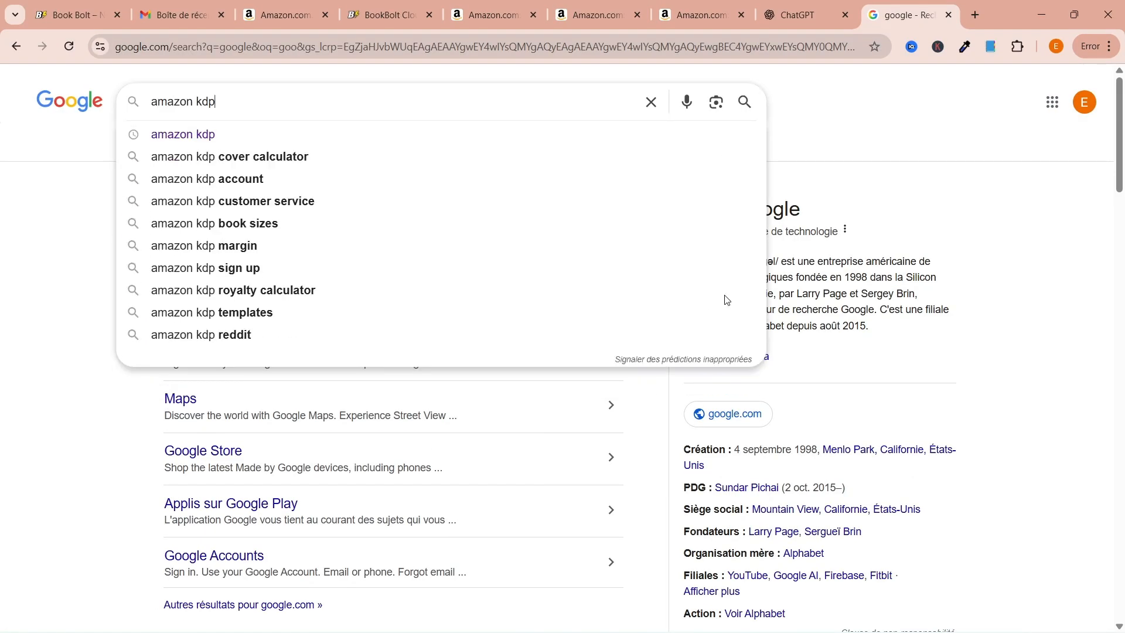
key(Return)
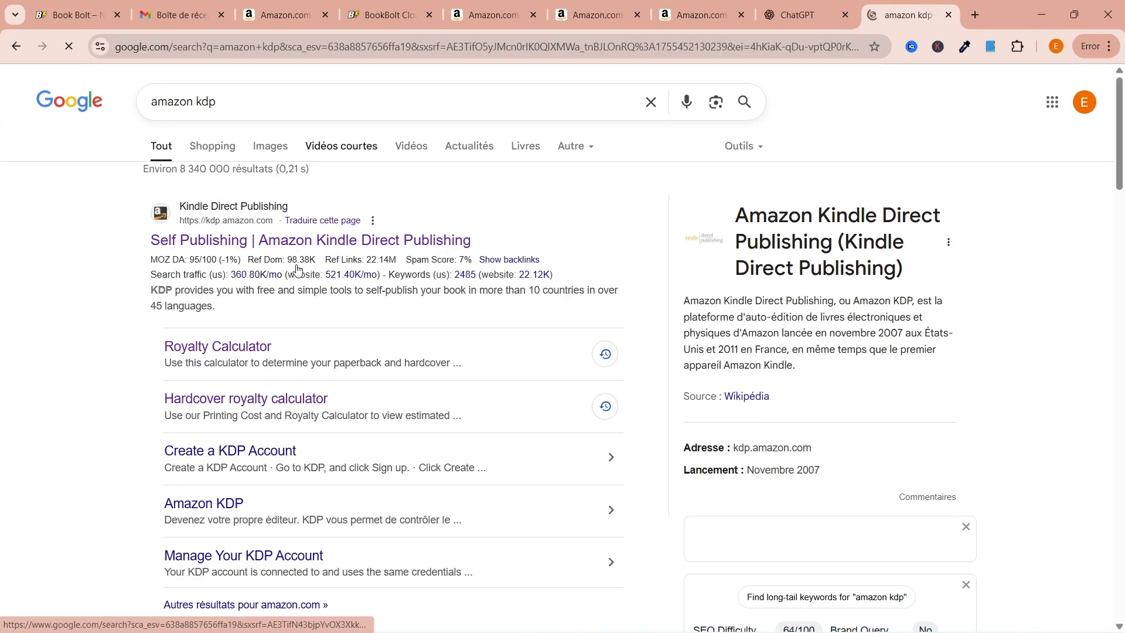
click(340, 238)
Go through the Join KDP registration page, dismiss the RevSeller offer, and sign in with the existing KDP account instead
scroll(690, 338, down, 20)
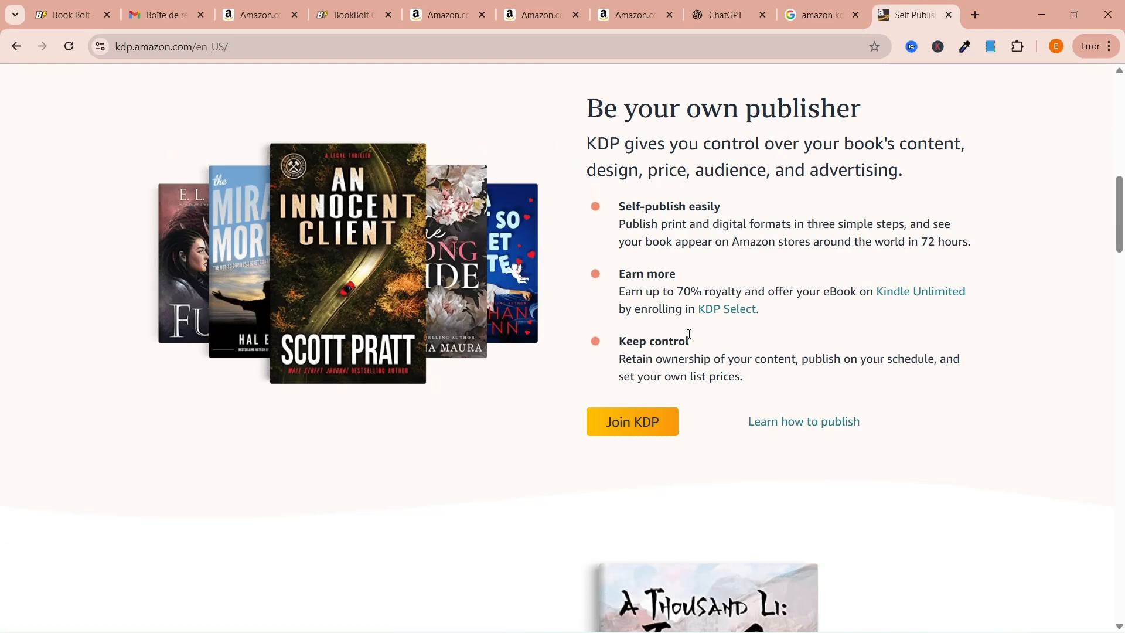
scroll(690, 339, down, 3)
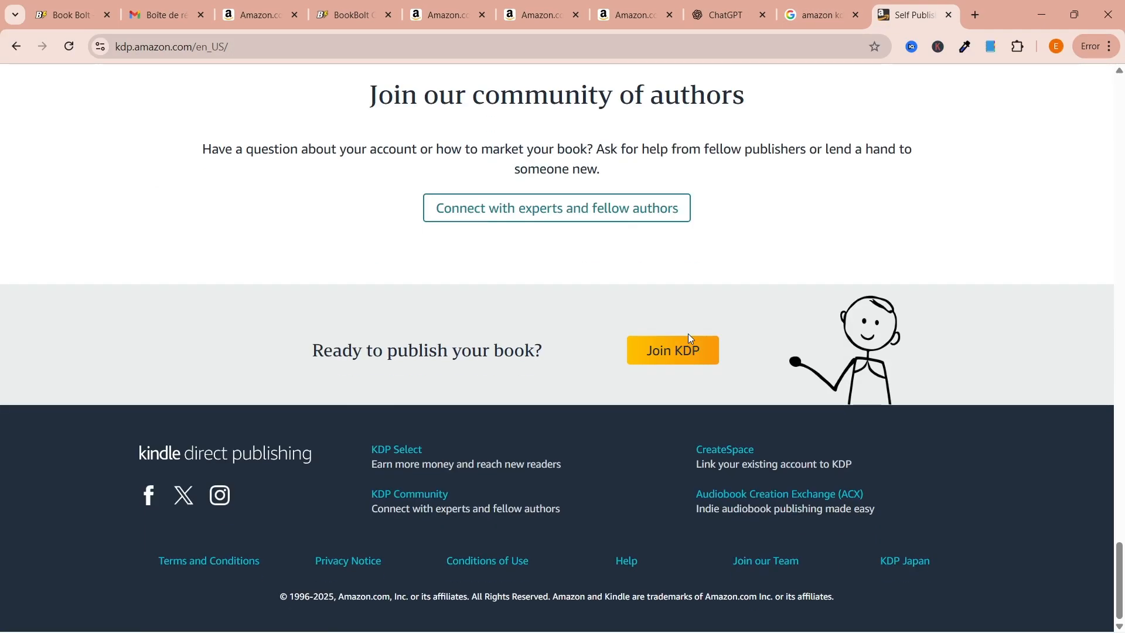
scroll(934, 462, up, 20)
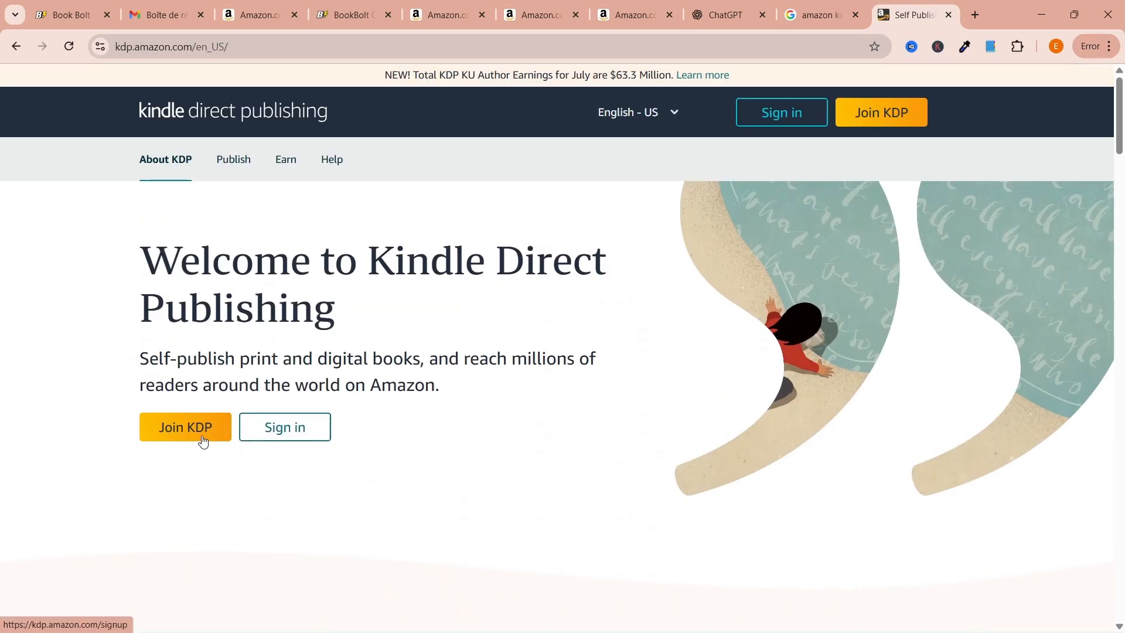
click(201, 437)
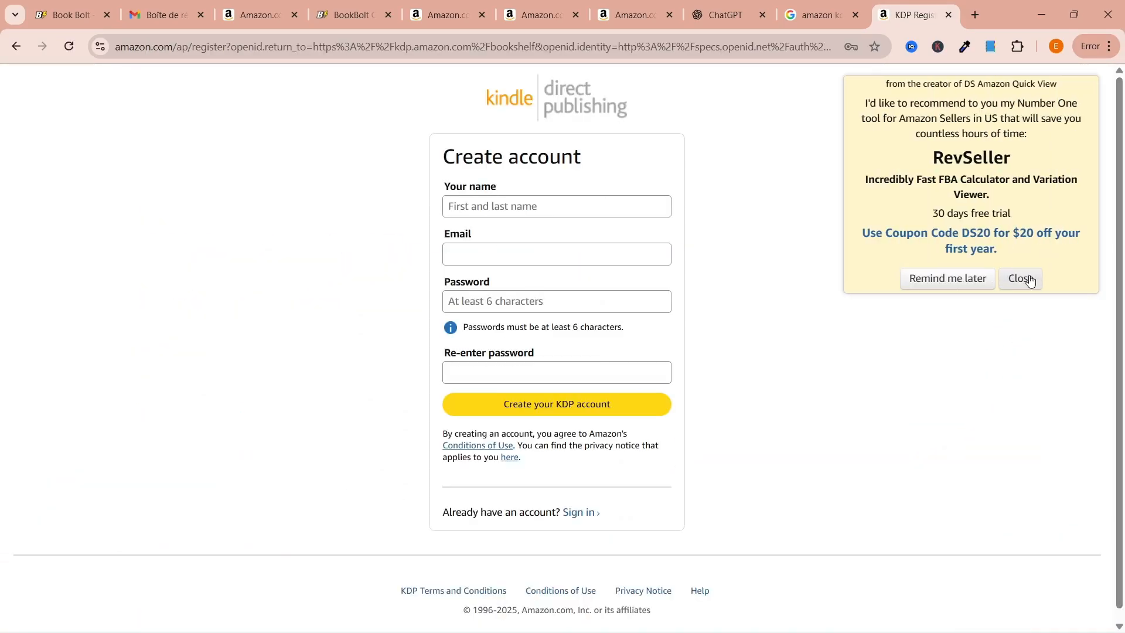
click(1022, 280)
click(583, 514)
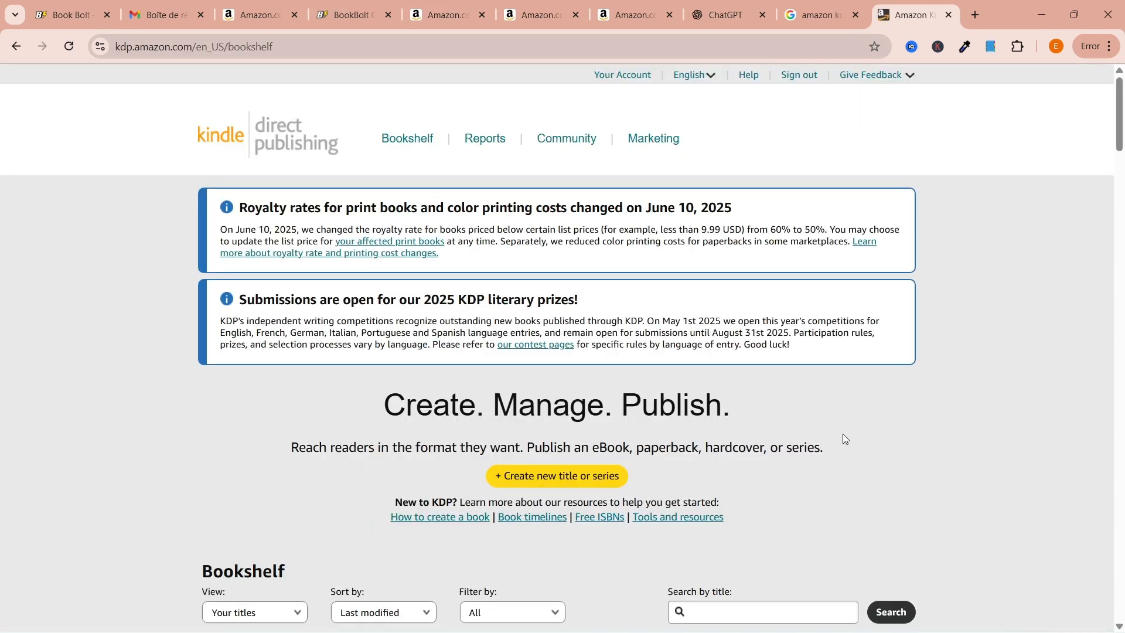
Start a new title from the KDP Bookshelf and choose to create a paperback
scroll(906, 421, down, 1)
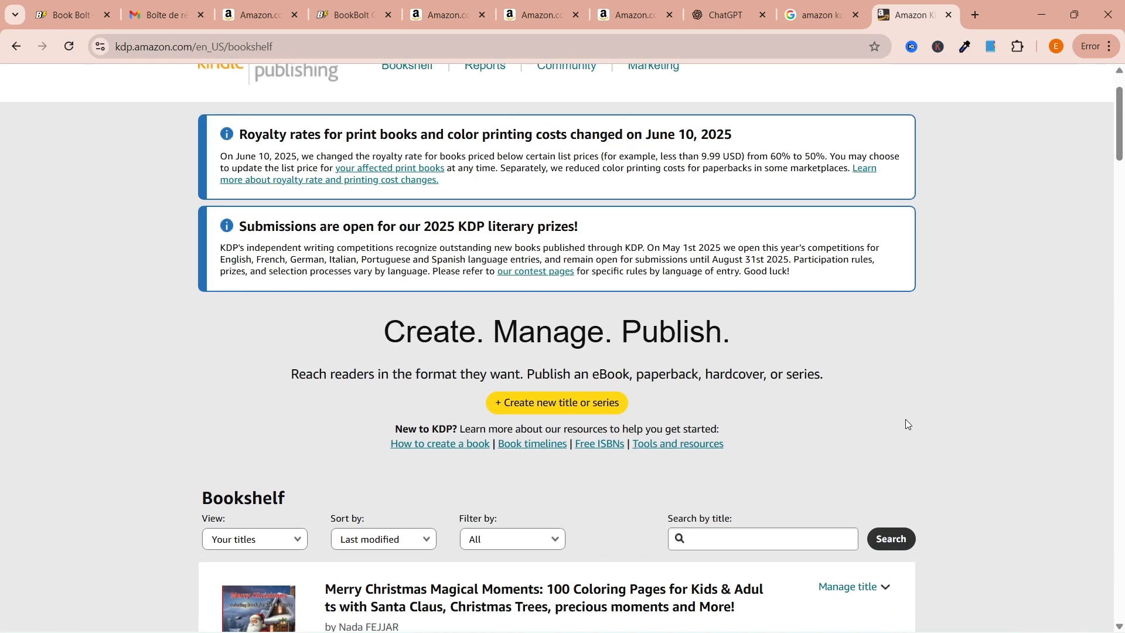
click(545, 403)
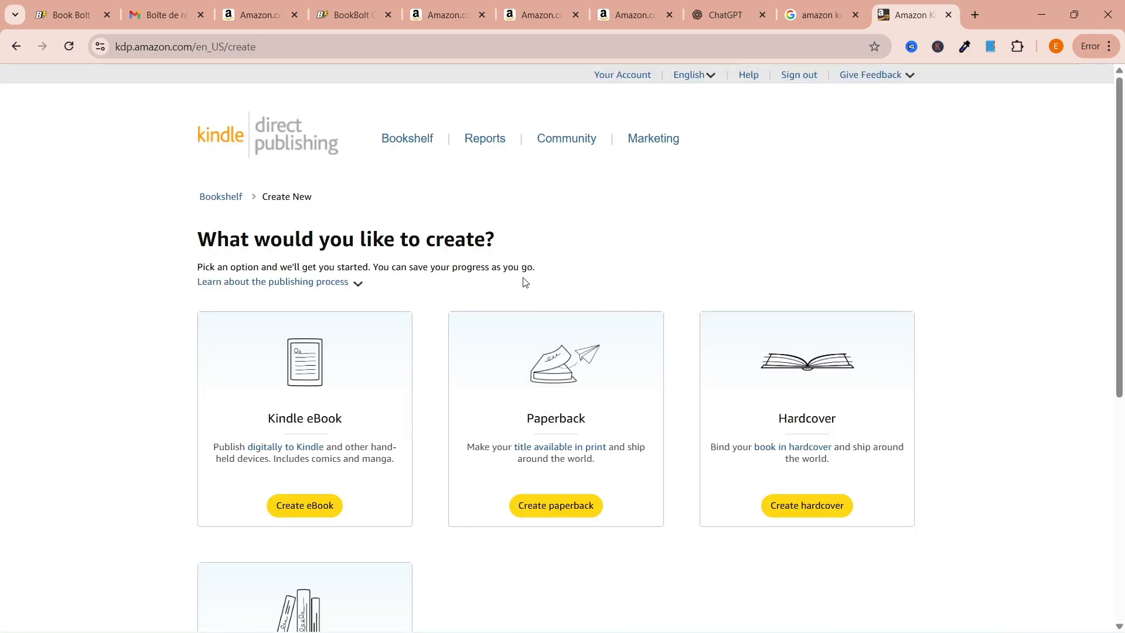
scroll(525, 282, down, 5)
scroll(524, 283, up, 5)
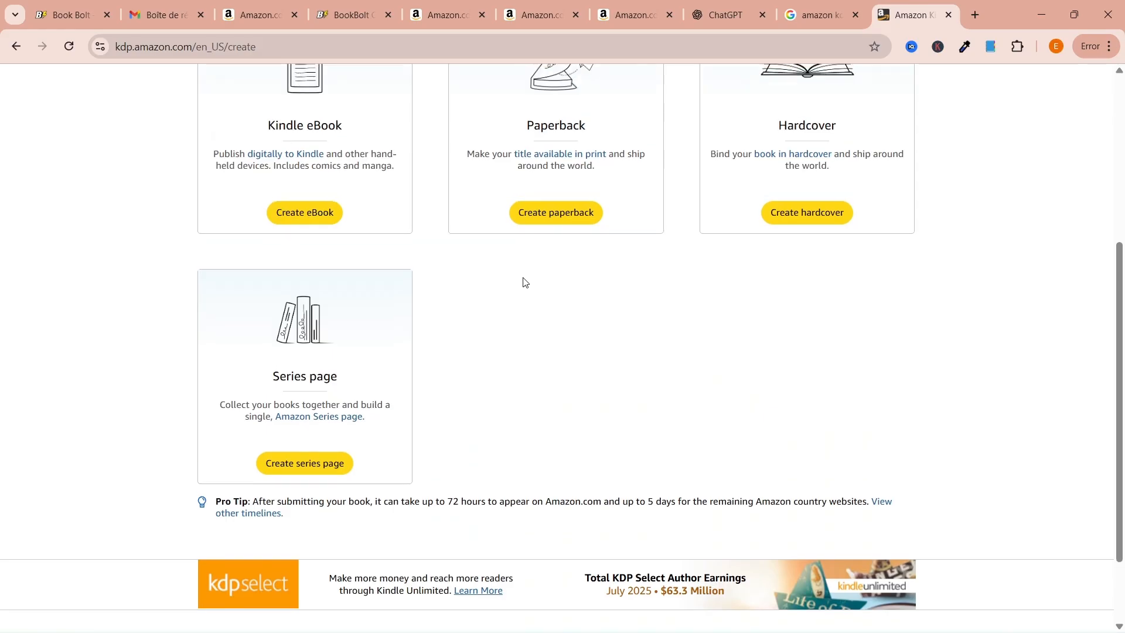
scroll(524, 282, down, 1)
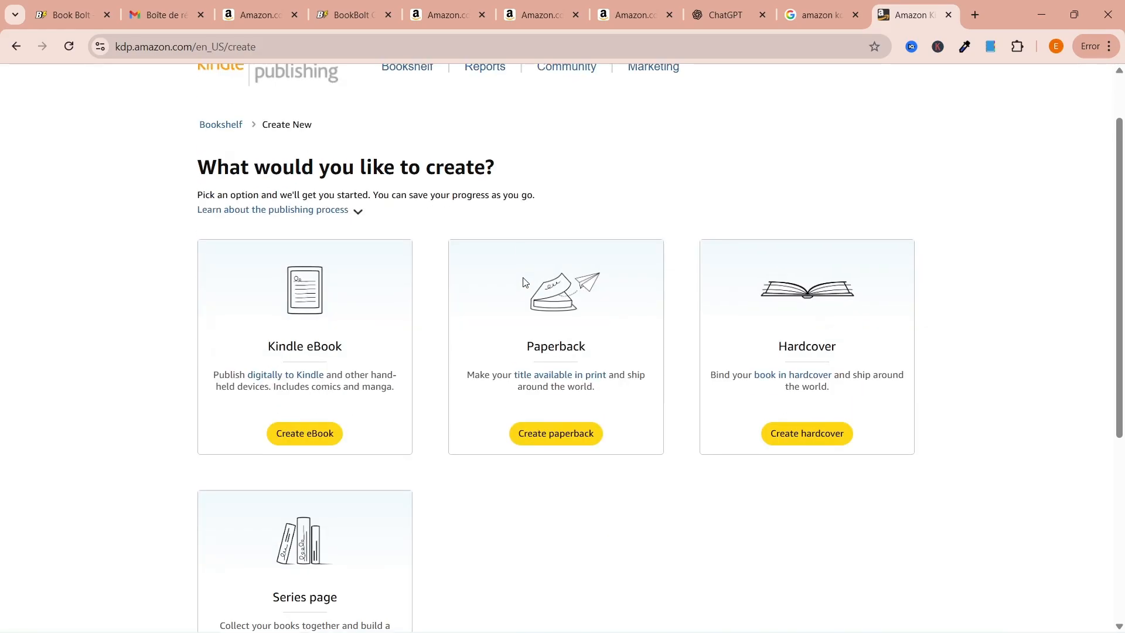
click(568, 436)
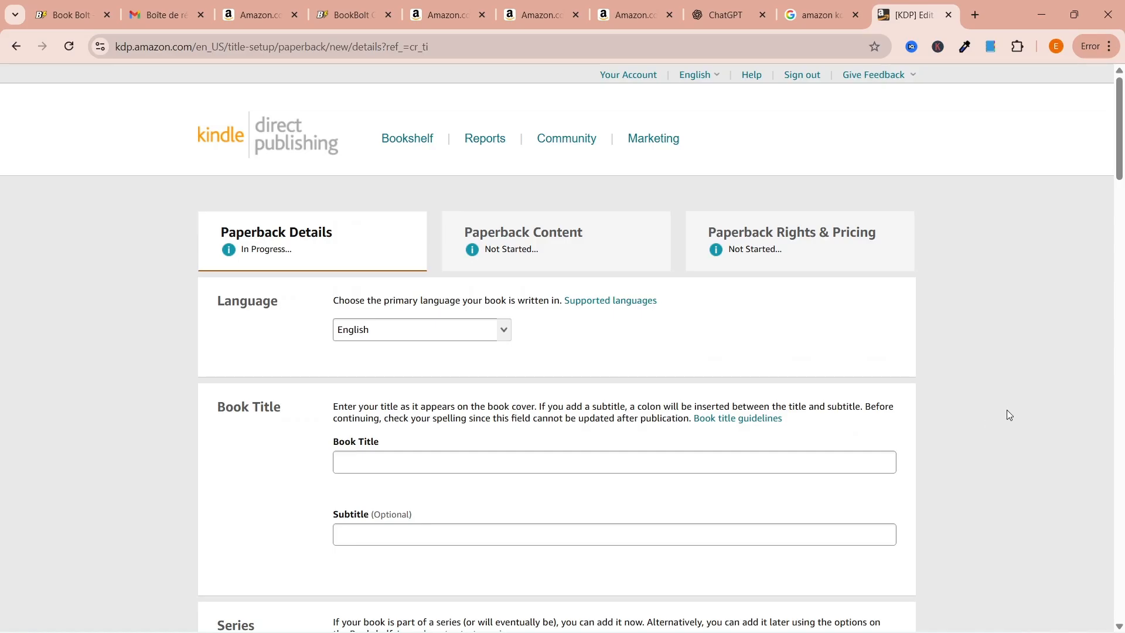
scroll(1008, 414, down, 1)
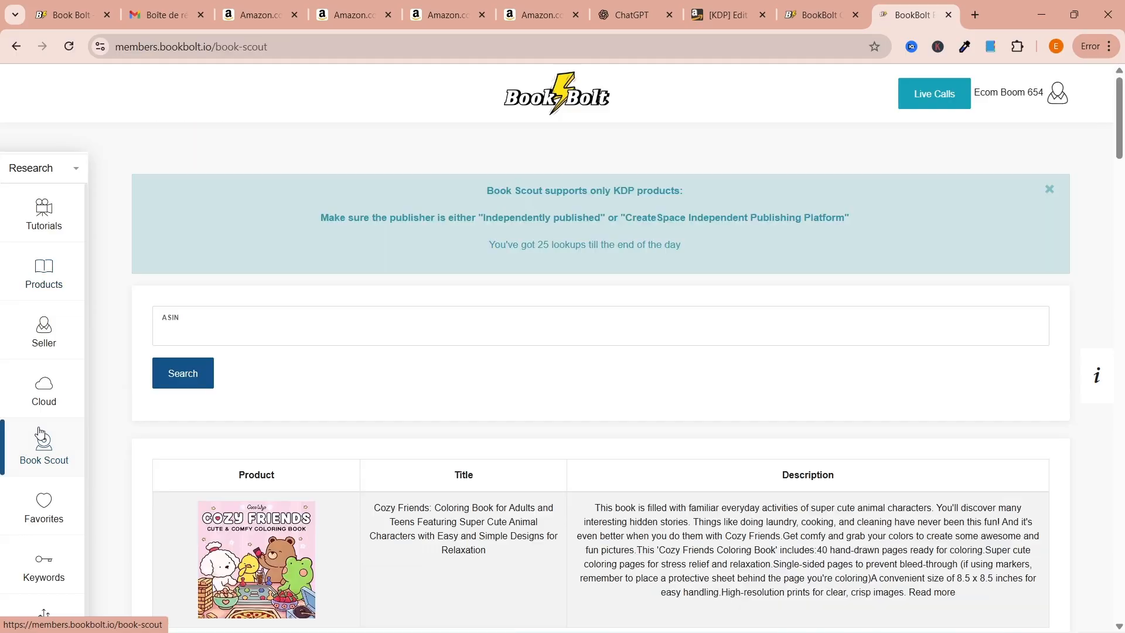
In Book Bolt's Book Scout, sort the Cozy Friends book's keywords by rank and open its Amazon listing
scroll(689, 409, down, 5)
click(689, 410)
scroll(519, 462, down, 1)
scroll(520, 462, up, 1)
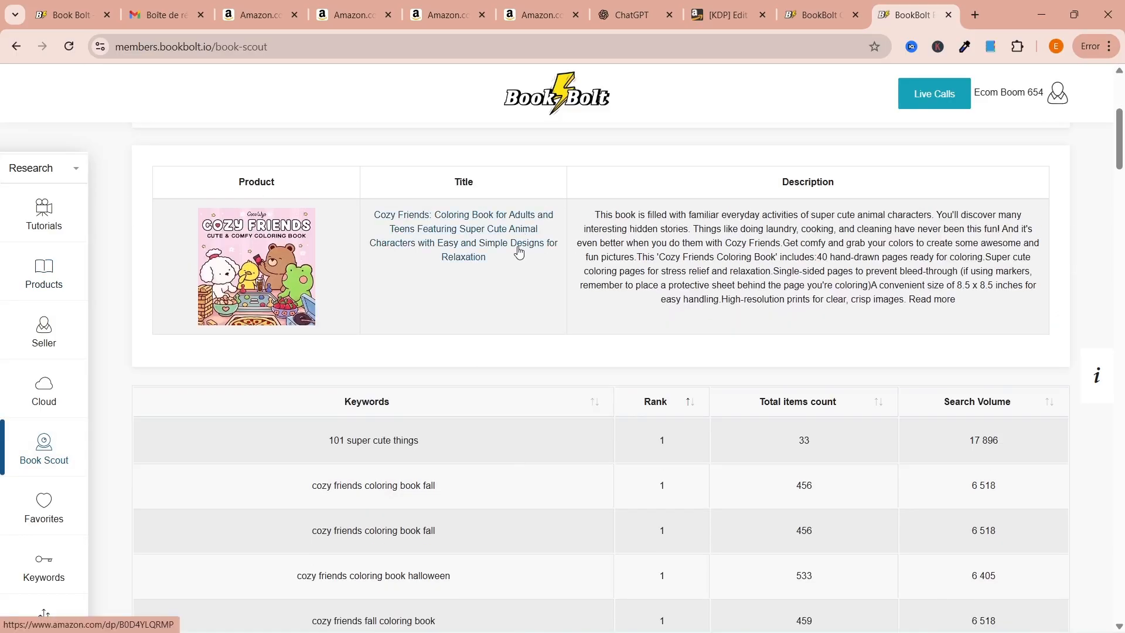
click(519, 246)
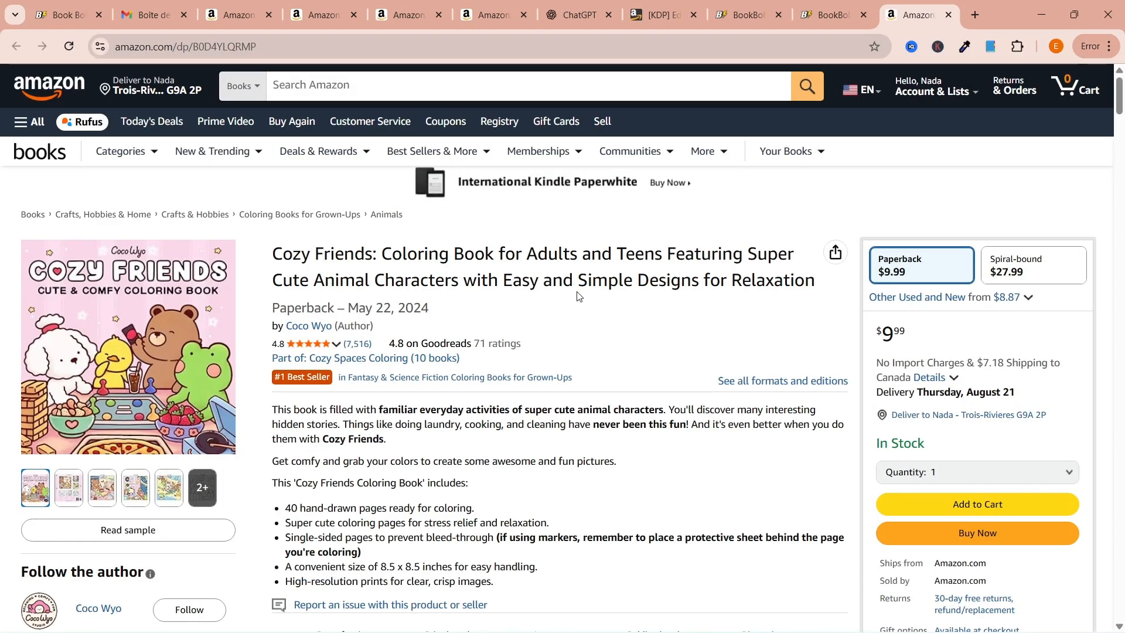
Copy "101 super cute things" from the Book Scout keyword results and search for it in Book Bolt's keyword finder
click(829, 8)
click(743, 23)
click(34, 565)
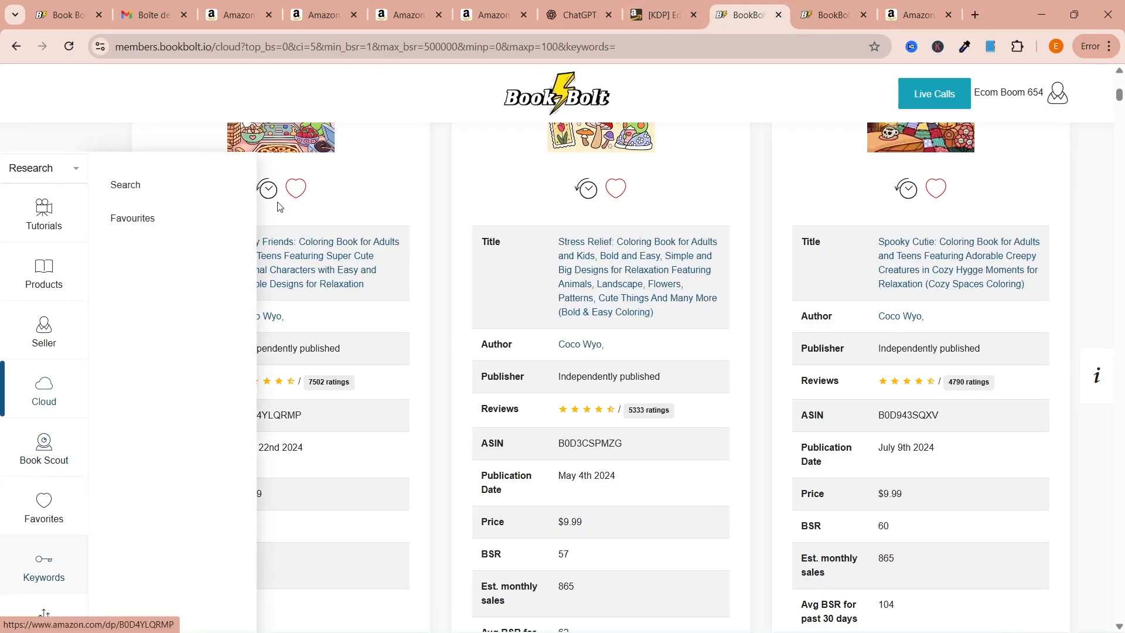
click(814, 7)
scroll(521, 463, down, 1)
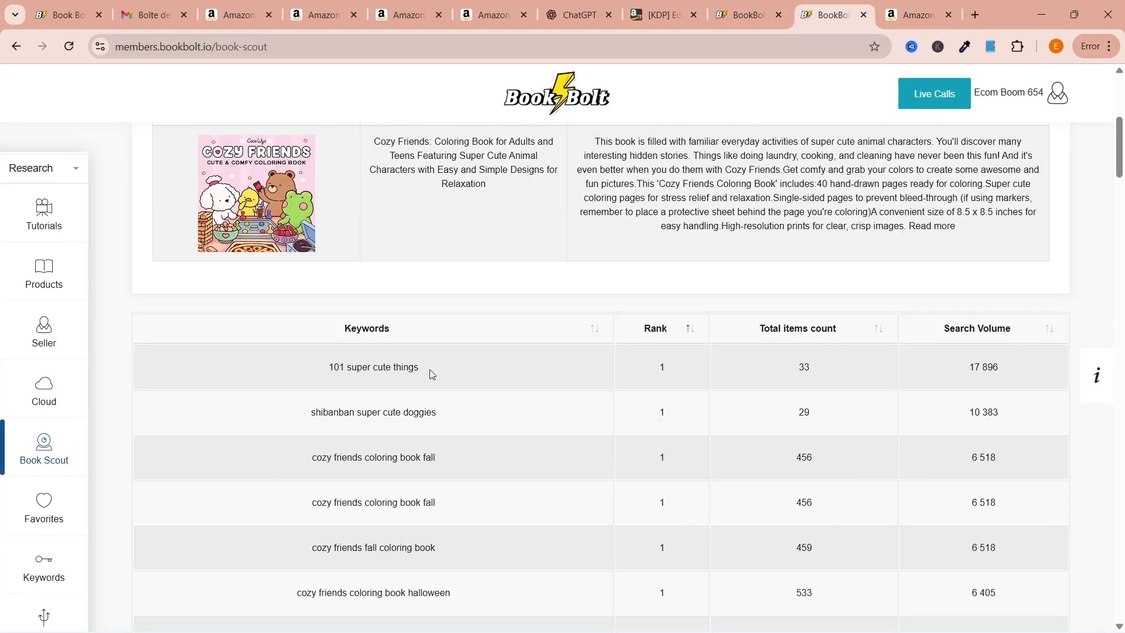
drag(429, 370, 328, 368)
key(ctrl+c)
click(742, 5)
click(486, 246)
key(ctrl+v)
key(Return)
Sort the Amazon trending phrases by highest search volume and the Google ones by search volume and competition
scroll(528, 341, down, 2)
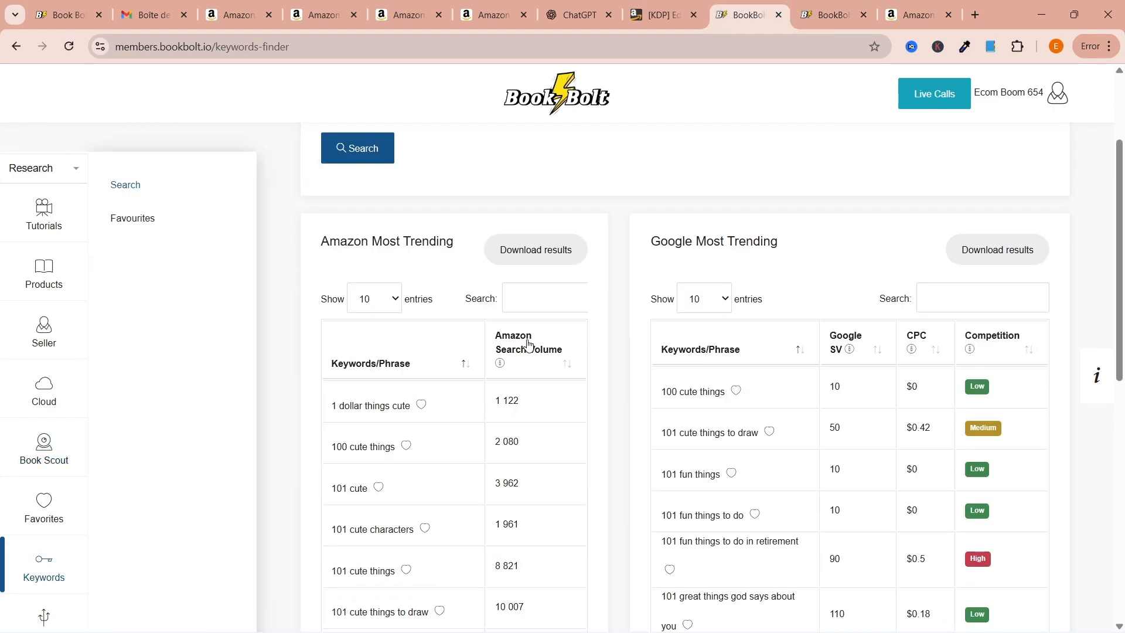
scroll(599, 406, down, 3)
click(567, 217)
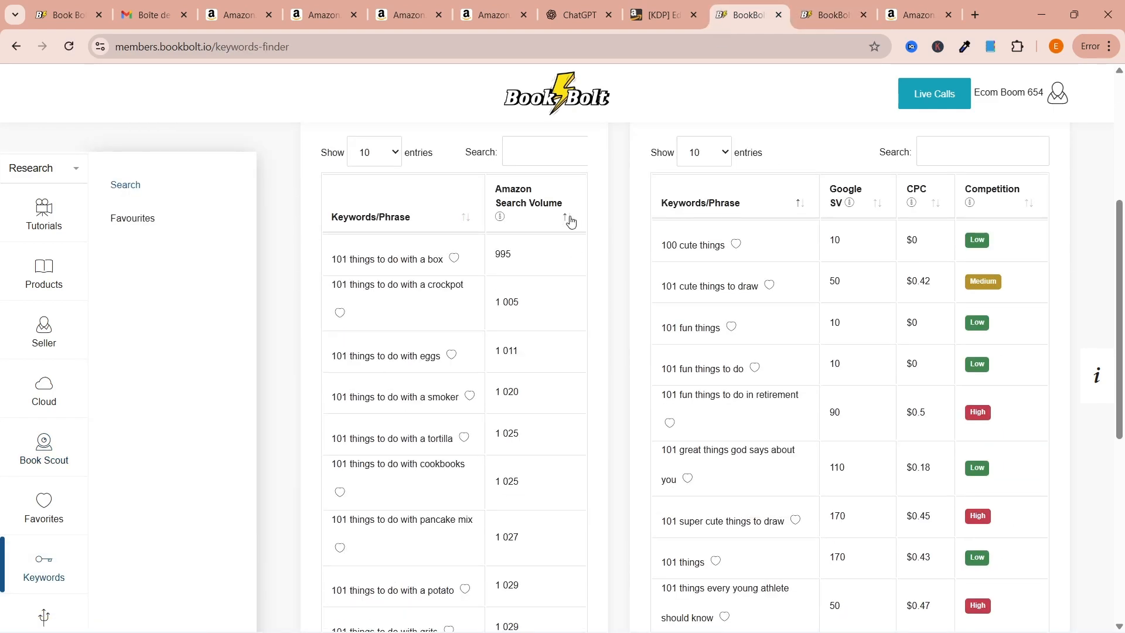
click(567, 217)
scroll(420, 274, down, 4)
scroll(778, 299, up, 5)
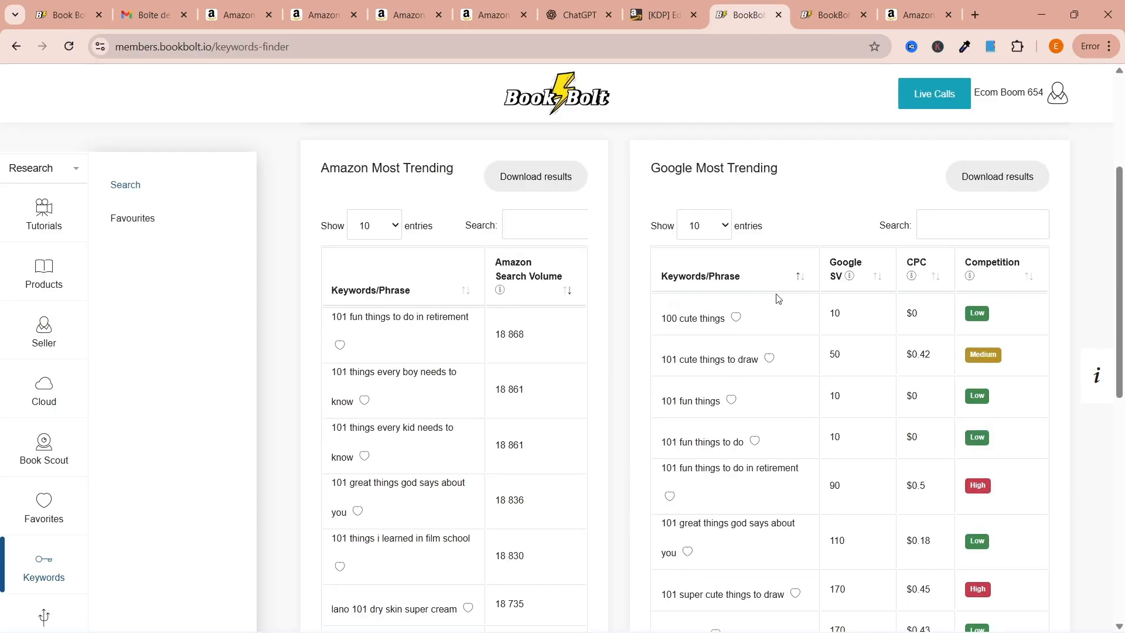
click(878, 280)
click(1029, 276)
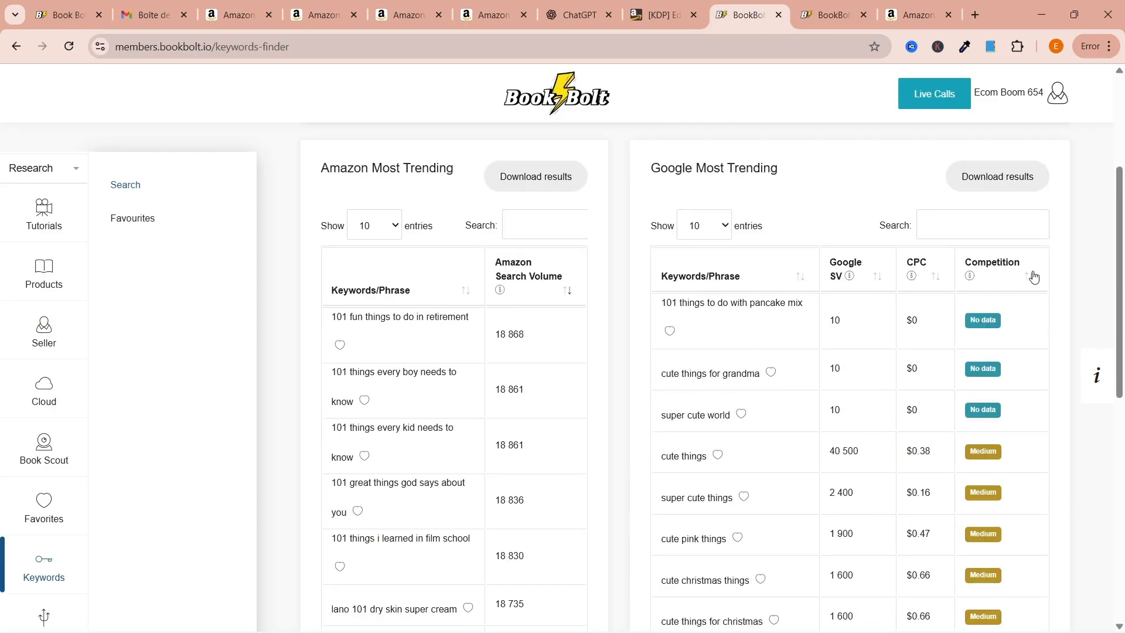
scroll(1002, 374, down, 4)
Search the keyword finder for "coloring book" and sort the Amazon phrases by highest search volume
scroll(450, 260, up, 8)
click(450, 260)
text(coloring book)
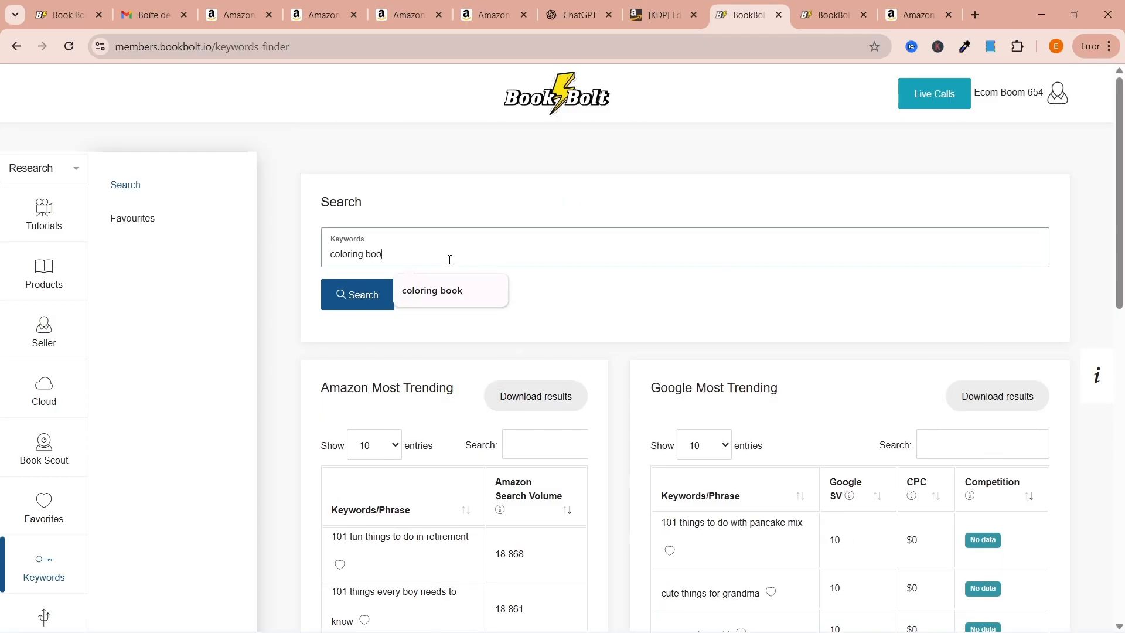
click(359, 294)
scroll(649, 462, down, 2)
click(575, 368)
scroll(540, 420, down, 2)
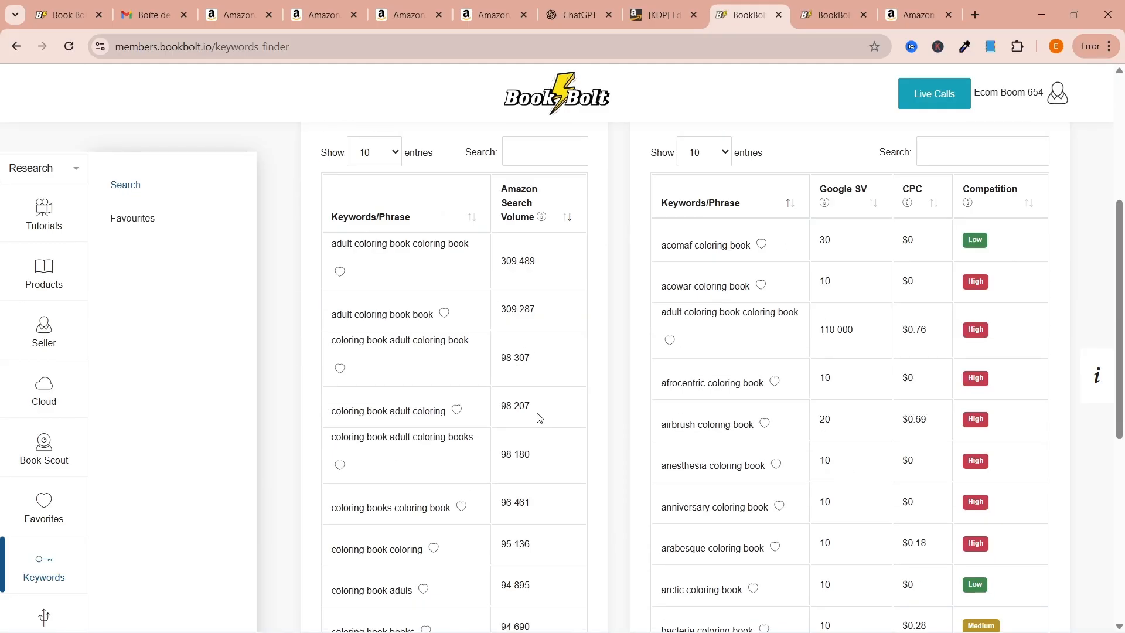
Save "adult coloring book coloring book", "adult coloring book book" and "coloring book adult coloring book" from the Amazon phrases to favorites
scroll(578, 405, up, 2)
scroll(580, 402, down, 1)
click(340, 346)
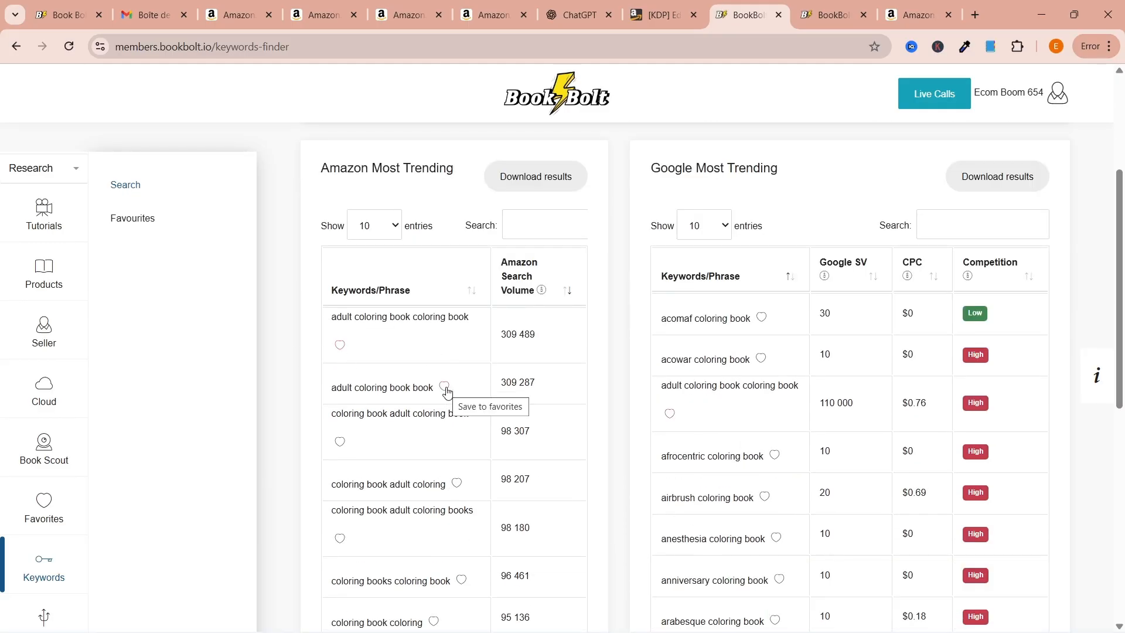
click(444, 386)
click(339, 441)
Sort the Google phrases by highest search volume and review the results down to the frequent keywords
scroll(548, 469, down, 1)
click(875, 206)
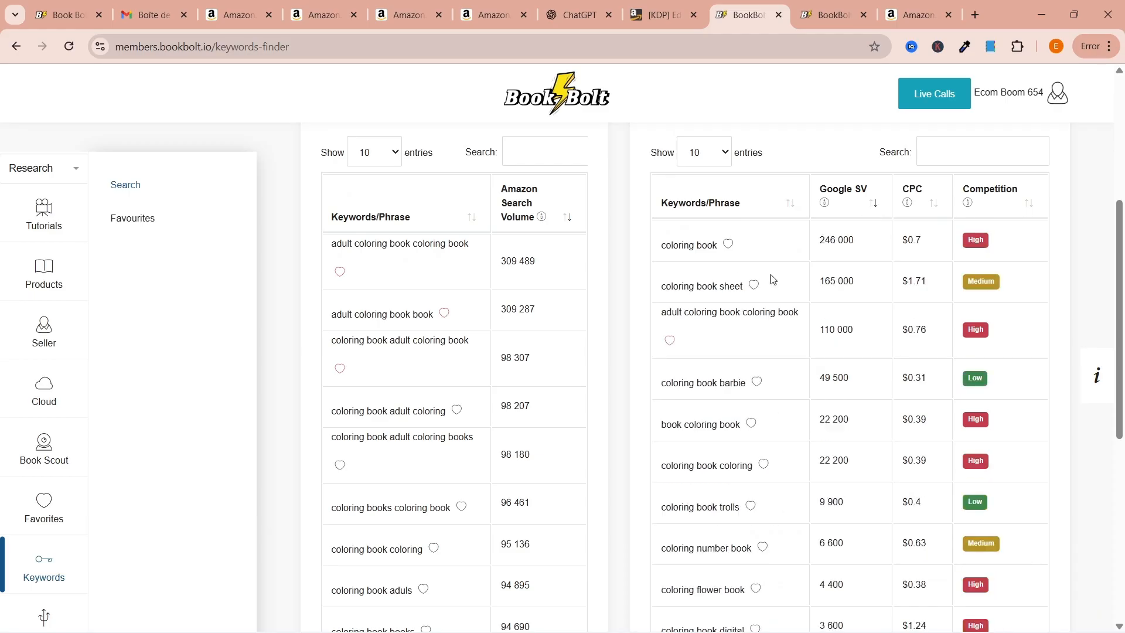
scroll(814, 395, down, 1)
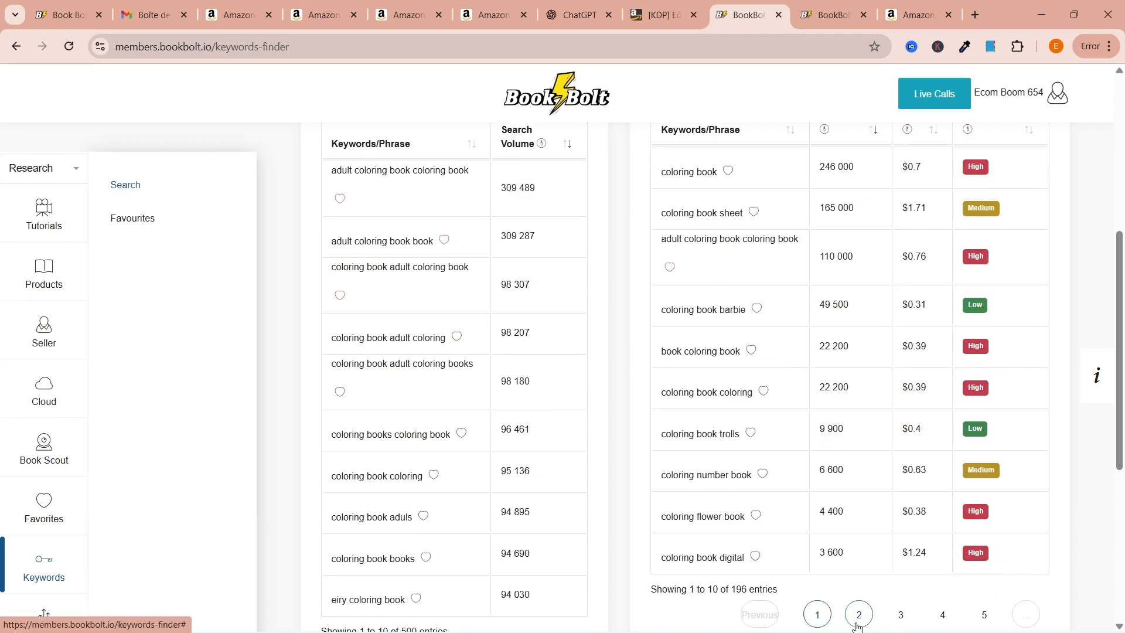
scroll(909, 352, down, 5)
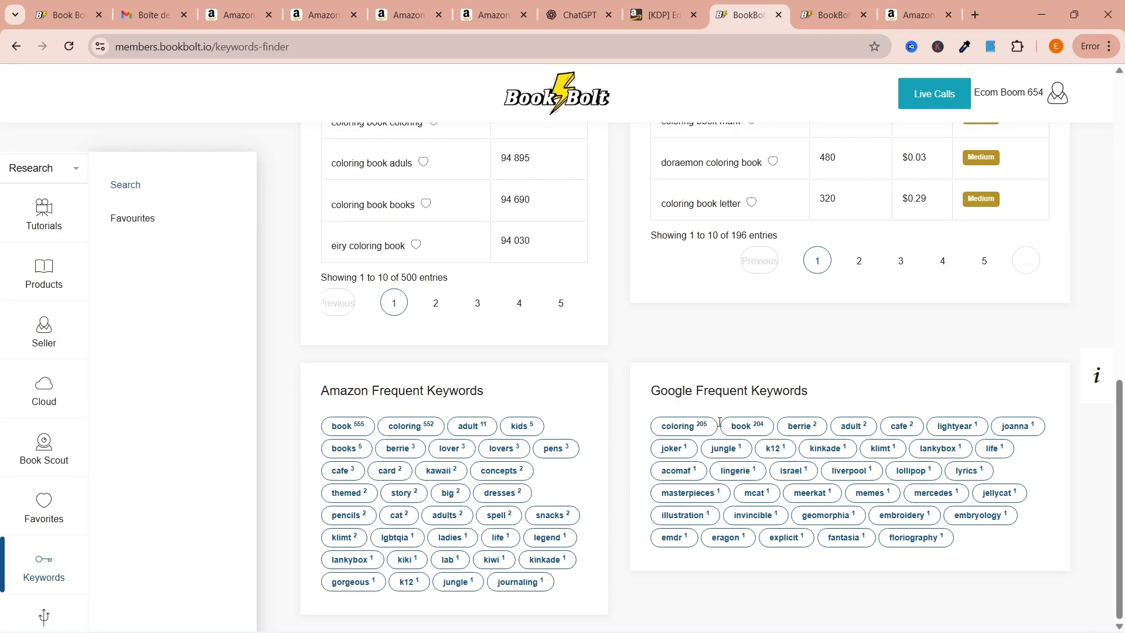
Copy the top Amazon phrases, from "adult coloring book coloring book" down to "coloring books coloring book", into the Notepad keyword list
scroll(720, 422, up, 5)
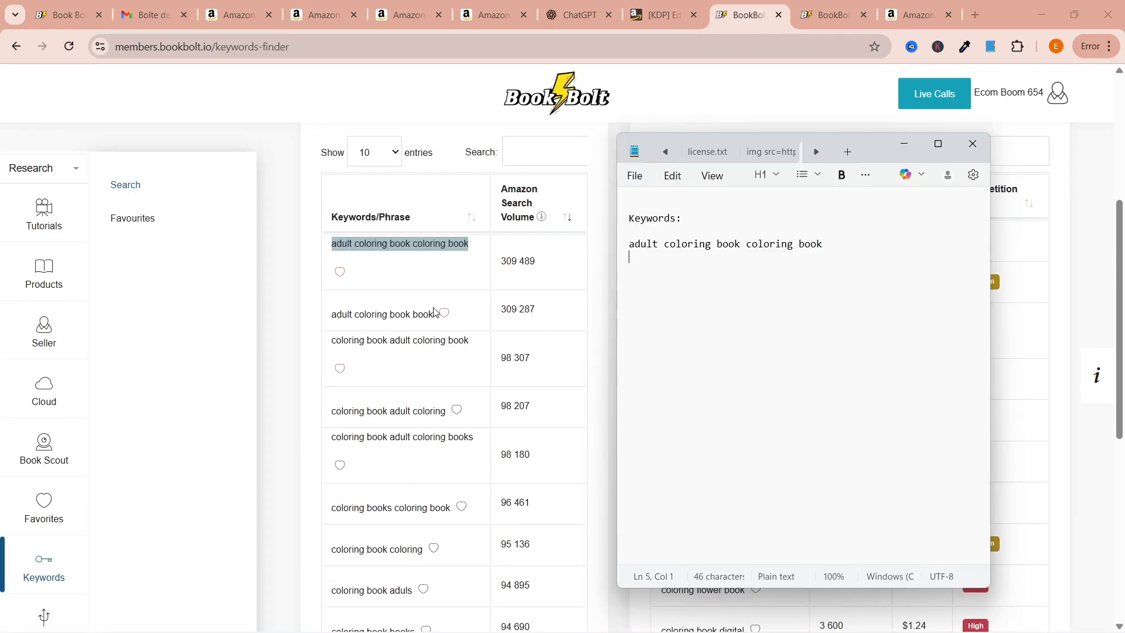
drag(434, 312, 329, 325)
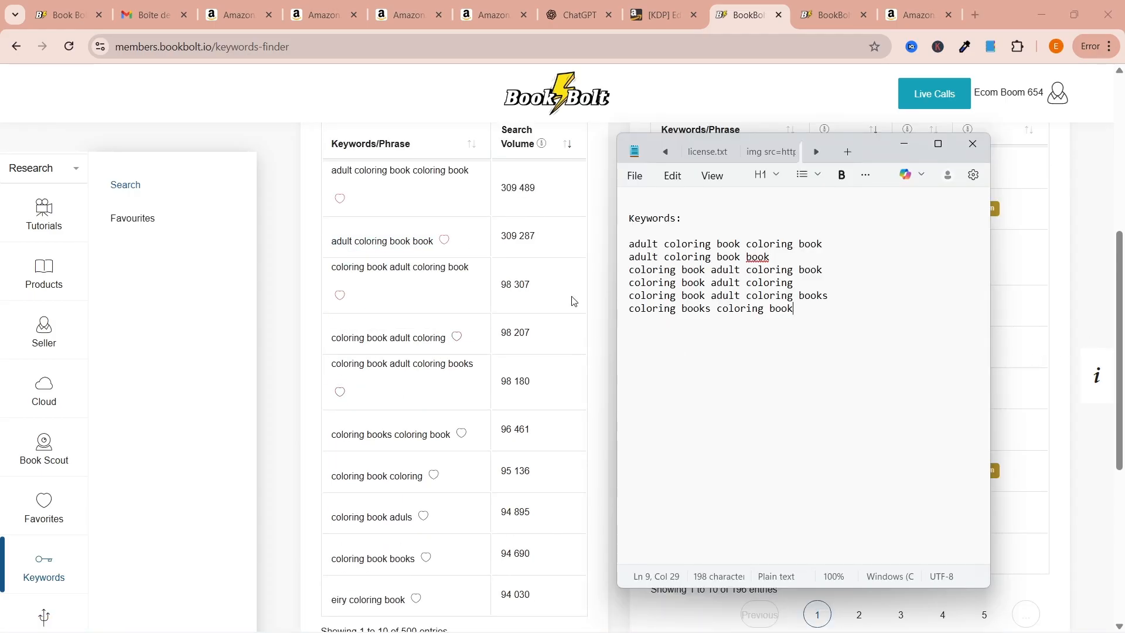
Check the Book Scout keywords again, search the keyword finder for "cozy friends", and sort the Amazon phrases by highest search volume
click(826, 14)
scroll(297, 409, down, 1)
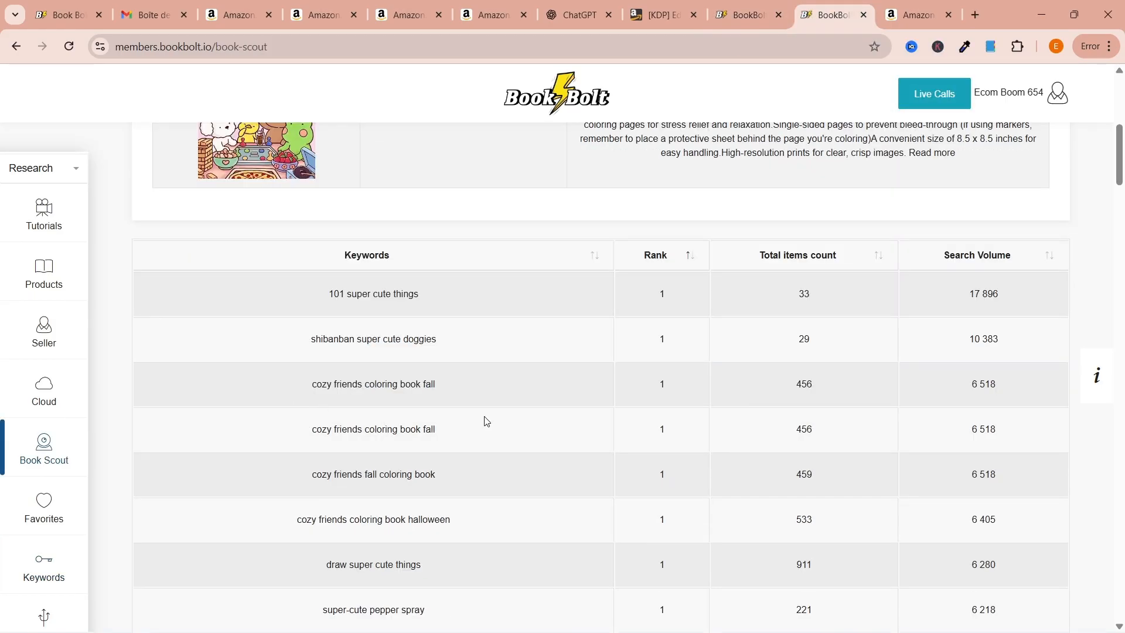
click(742, 15)
click(460, 176)
text(cozy friends)
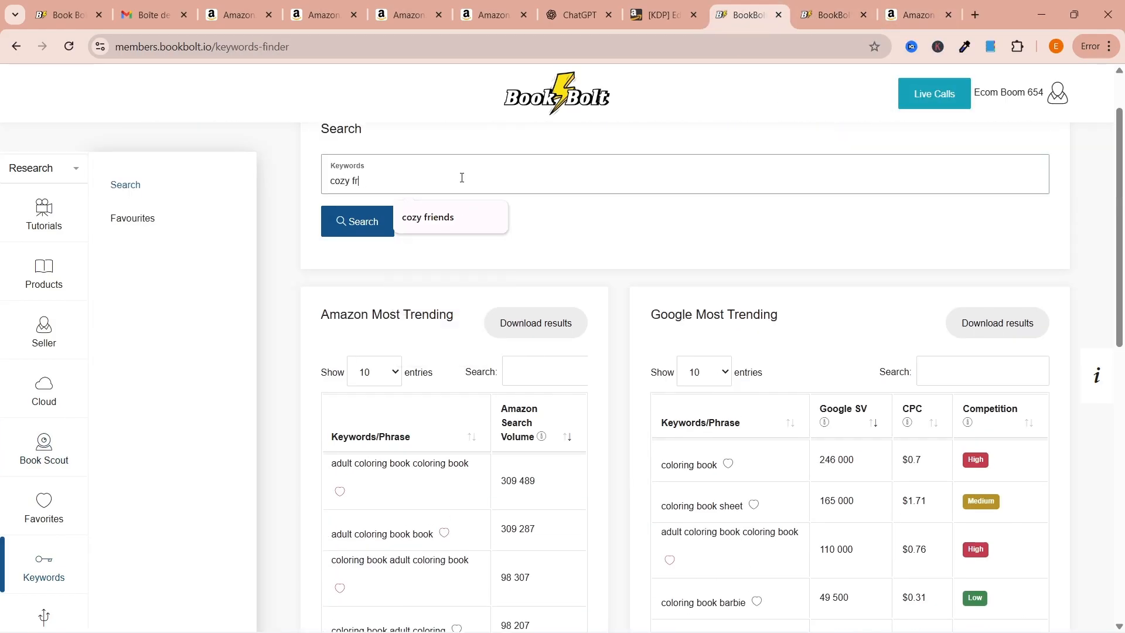
key(Return)
scroll(553, 293, down, 4)
click(567, 291)
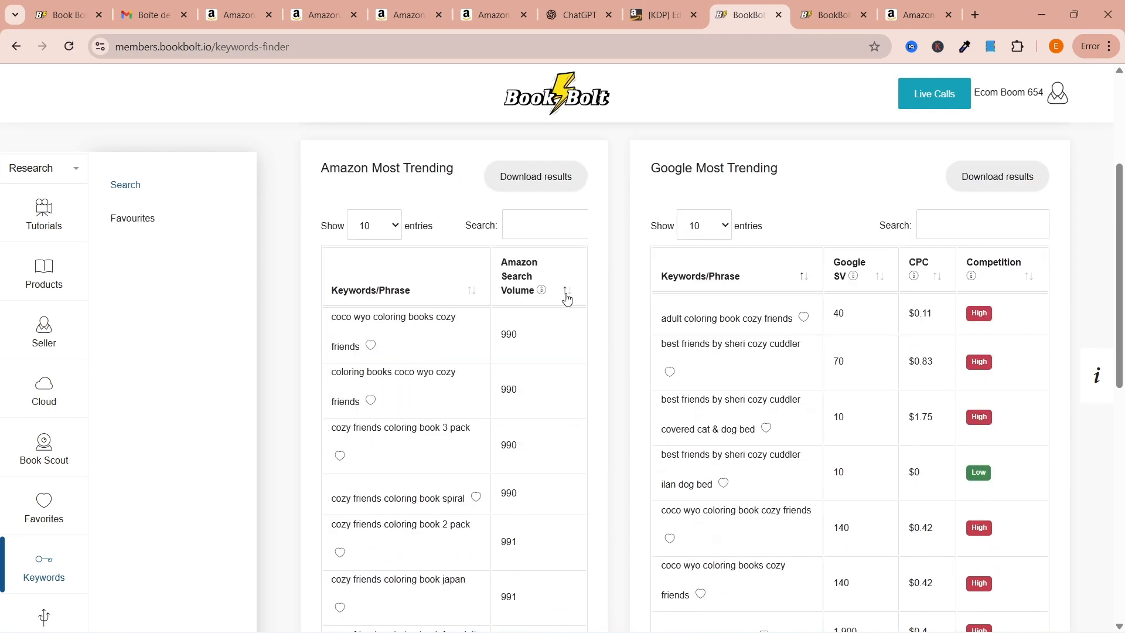
click(573, 297)
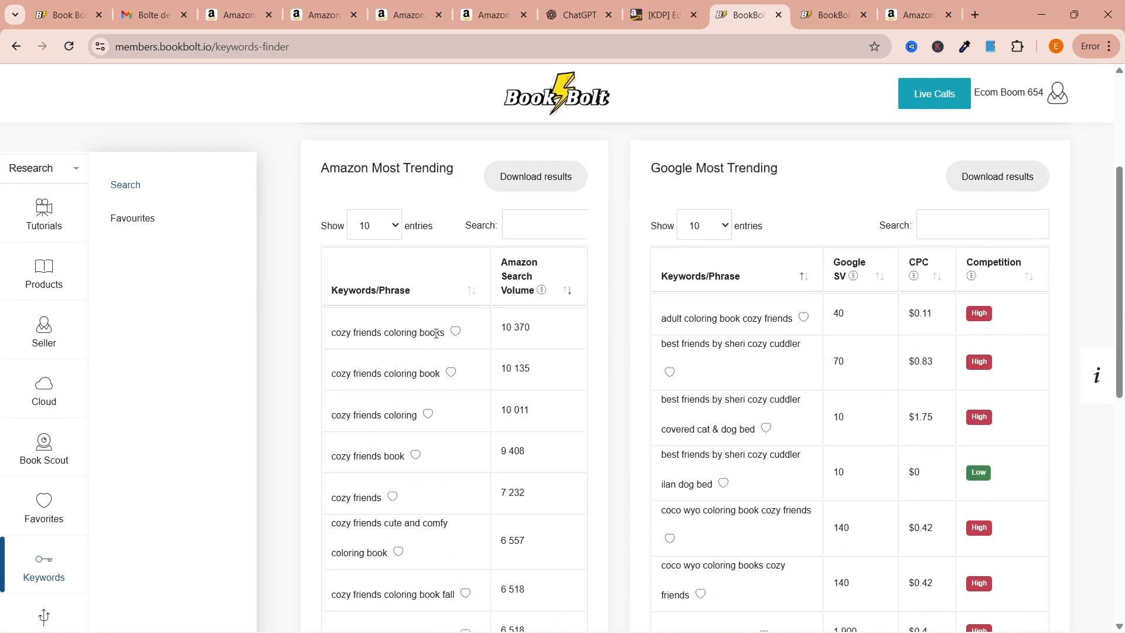
Save "cozy friends coloring books", "cozy friends coloring book" and "cozy friends coloring" to favorites
click(455, 331)
click(451, 372)
click(427, 414)
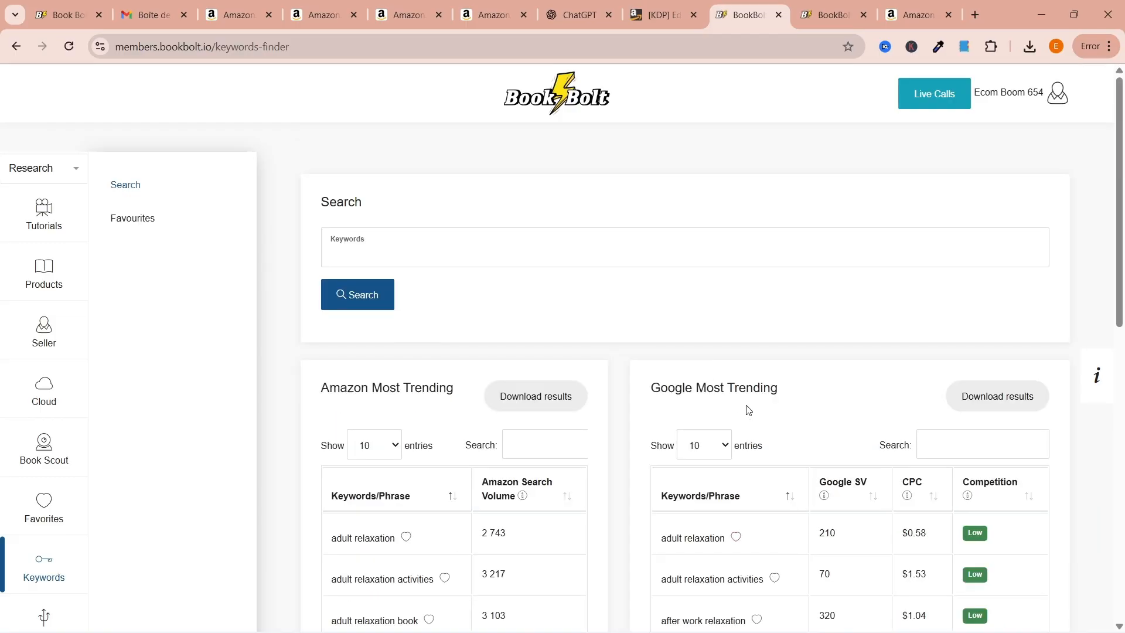
Sort the trending Amazon relaxation phrases by highest search volume and review the leading phrases
scroll(747, 406, down, 1)
click(571, 424)
click(571, 424)
scroll(567, 499, down, 2)
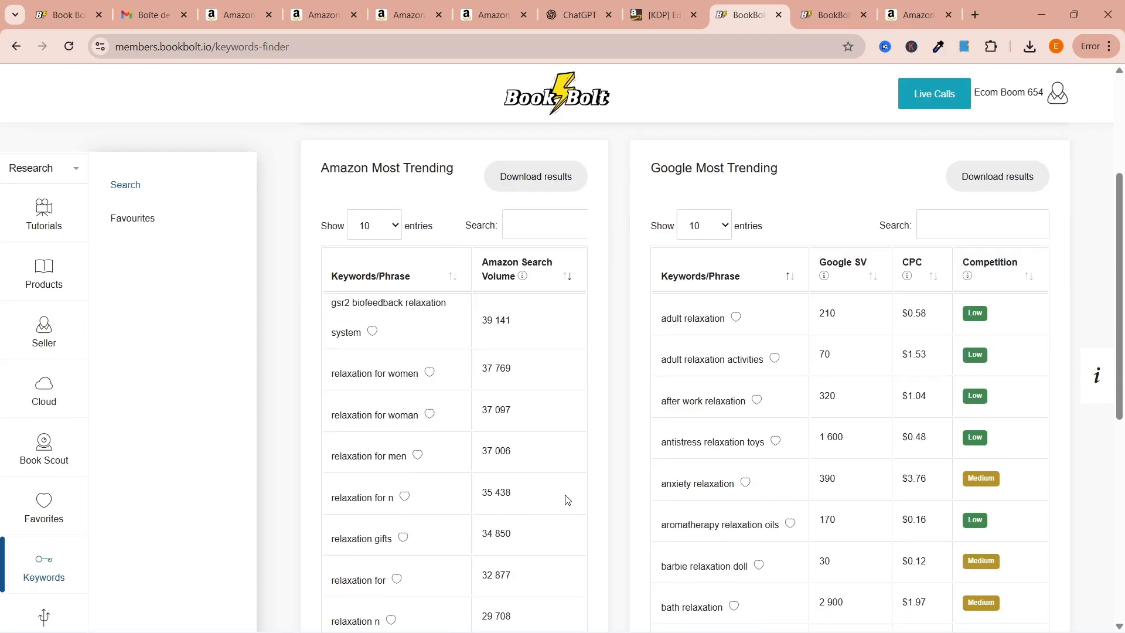
Sort the trending Google relaxation phrases by highest search volume and review the first page of results
click(794, 276)
click(795, 275)
click(791, 278)
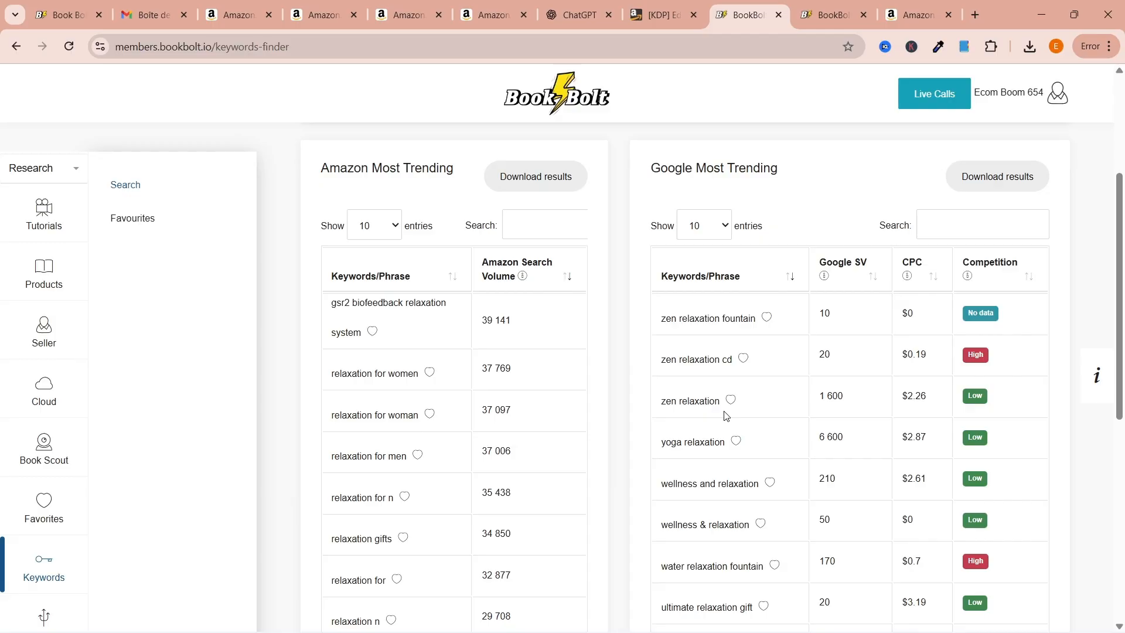
scroll(725, 416, down, 2)
scroll(882, 231, up, 1)
click(877, 204)
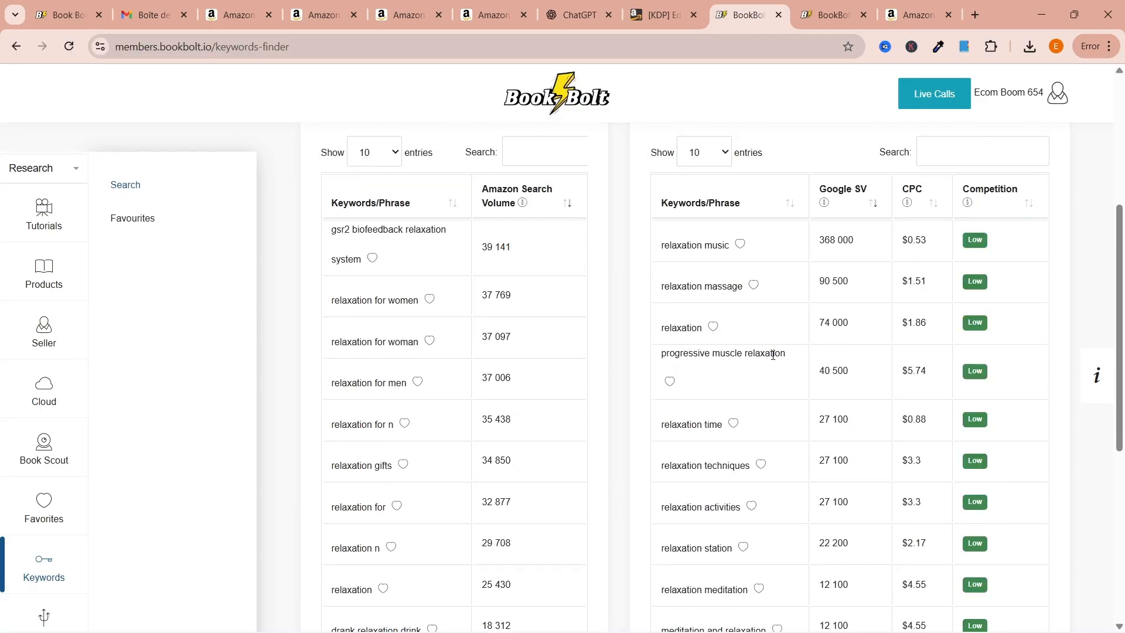
scroll(804, 480, down, 2)
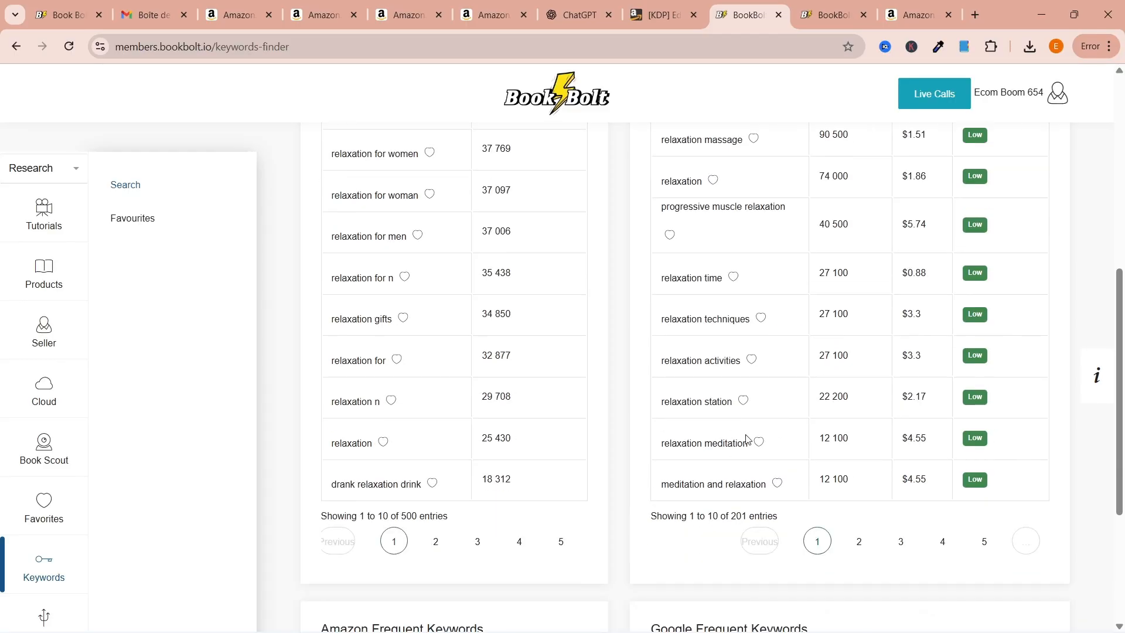
scroll(655, 390, up, 1)
Add a "---" separator followed by "relaxation" and "relaxation activities" to the end of the Notepad keyword list
key(alt+Tab)
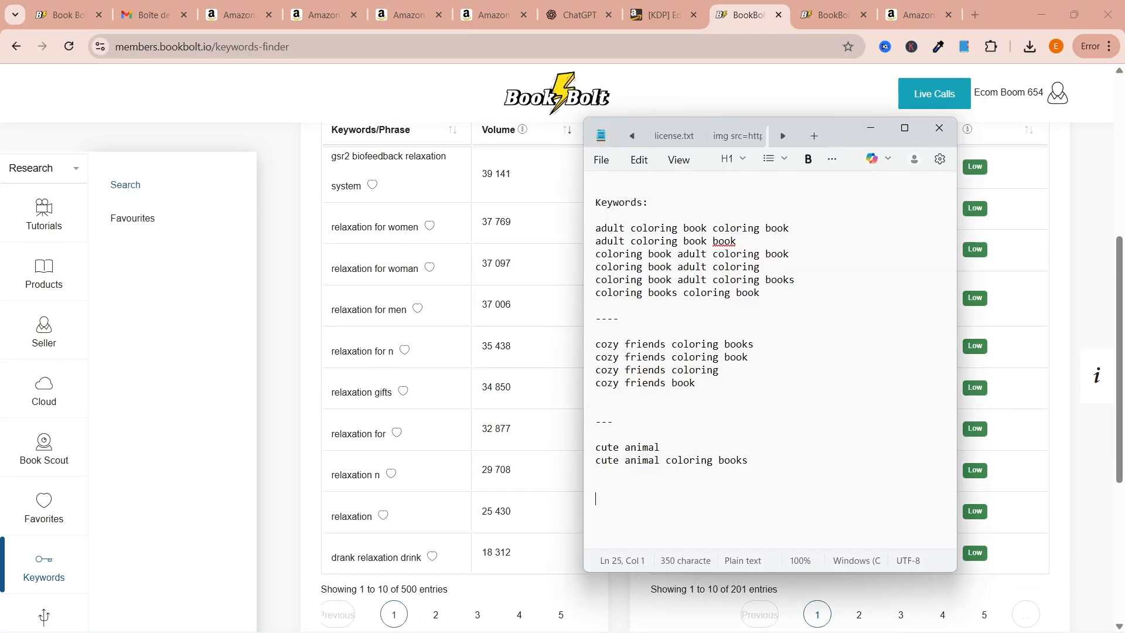
text(relaxation)
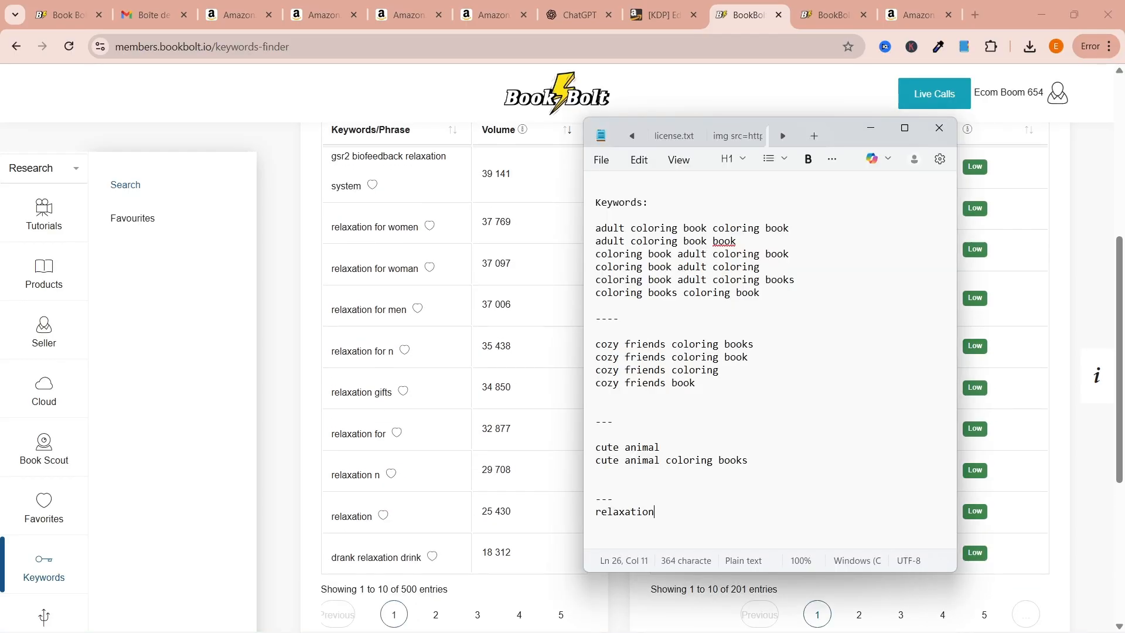
key(Return)
text(relaxation activities)
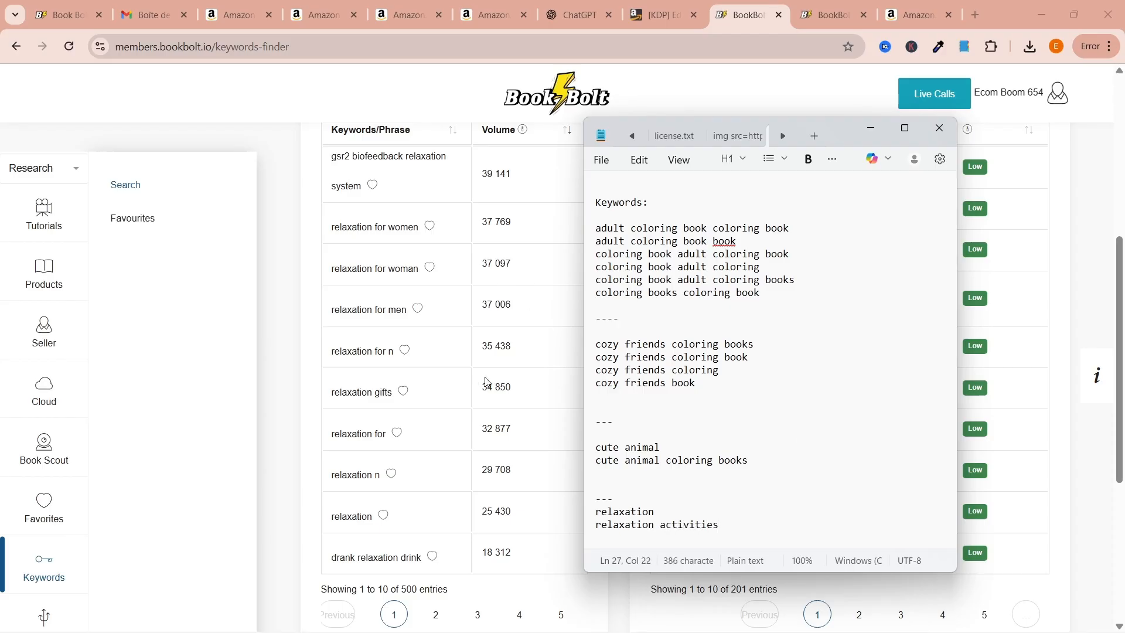
Move the Notepad window off the results and save the Google phrase "relaxation" to favorites
scroll(486, 382, up, 2)
drag(834, 135, 225, 163)
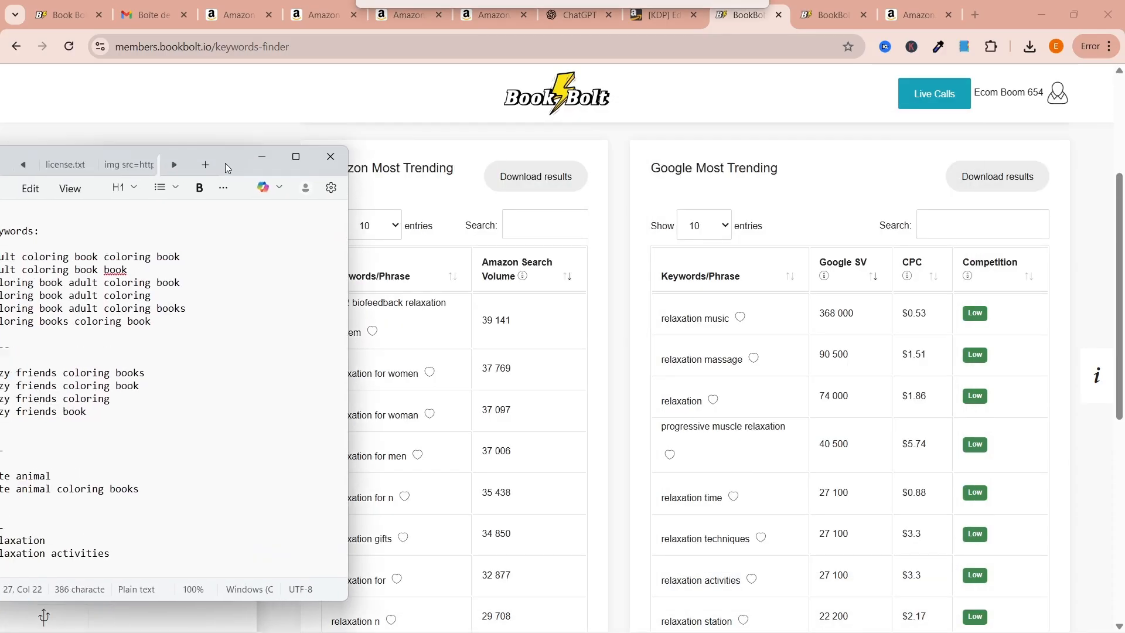
scroll(706, 375, down, 1)
click(713, 326)
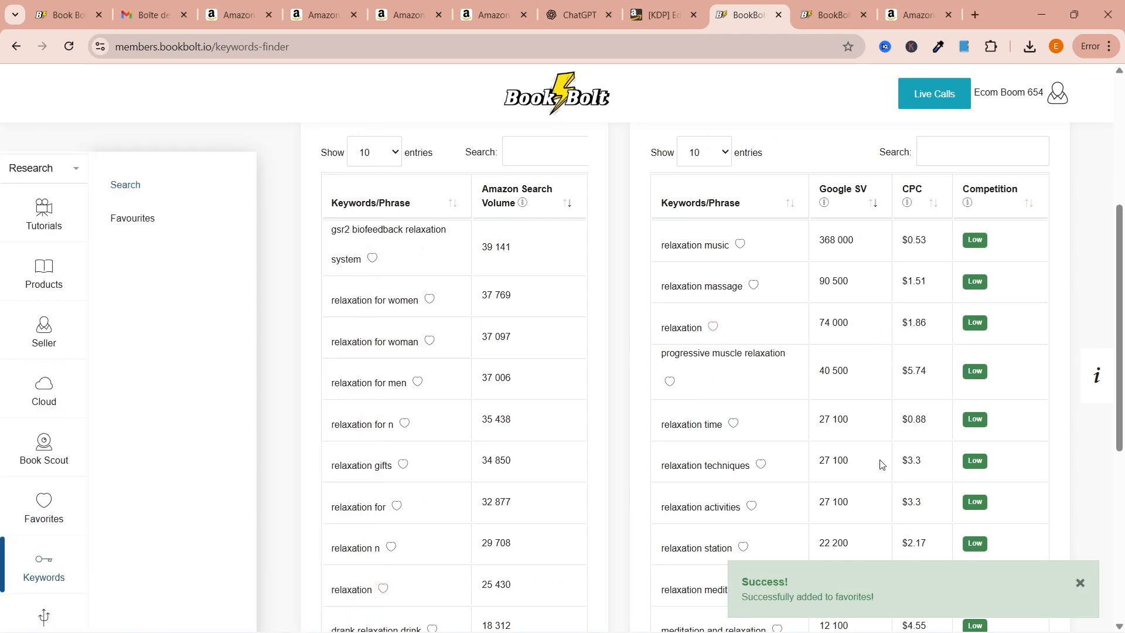
click(1077, 584)
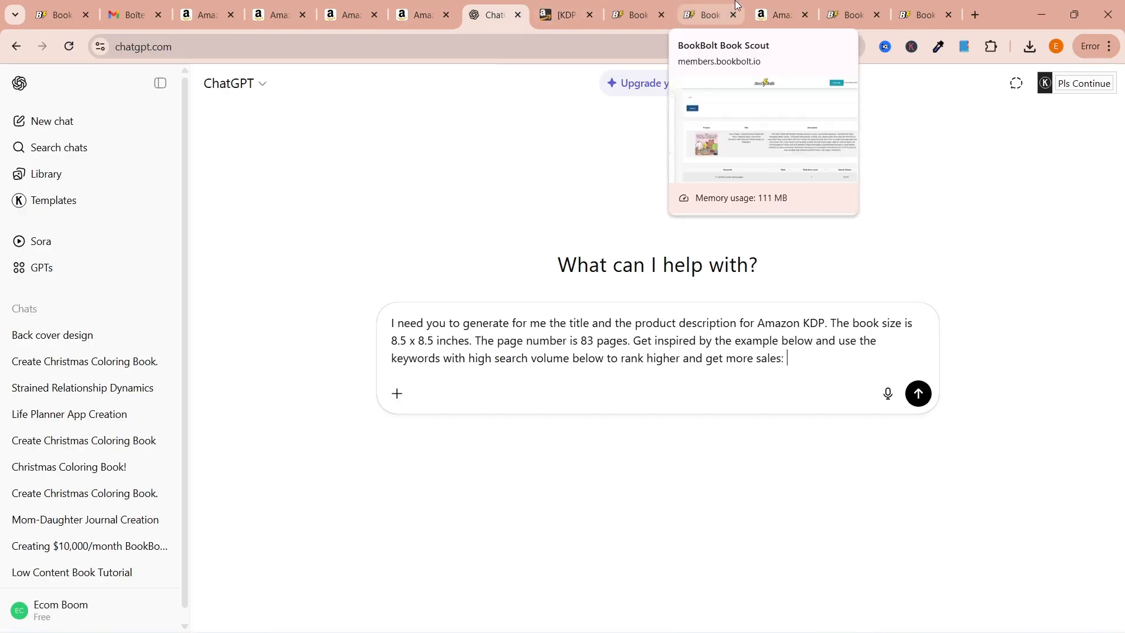
Copy the title and full description from the Cozy Friends Amazon listing as the example text
click(777, 13)
scroll(540, 402, down, 1)
scroll(540, 402, up, 1)
drag(526, 467, 274, 131)
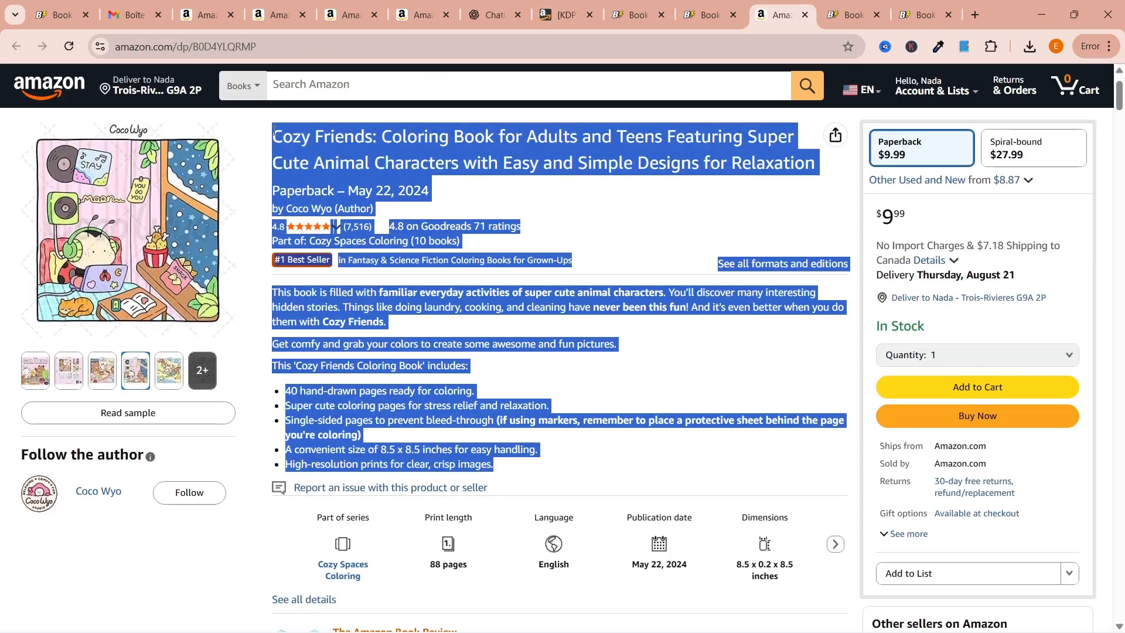
Finish the ChatGPT prompt with "I want it to become a best-seller:" and paste the copied Cozy Friends listing after it
click(492, 15)
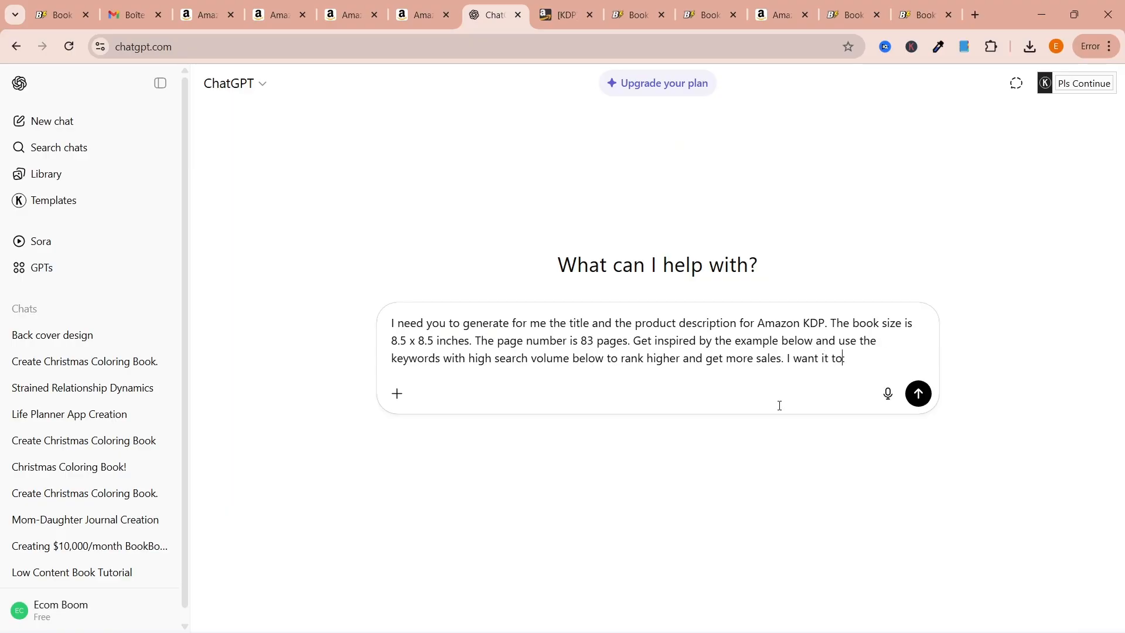
text(best-seller:)
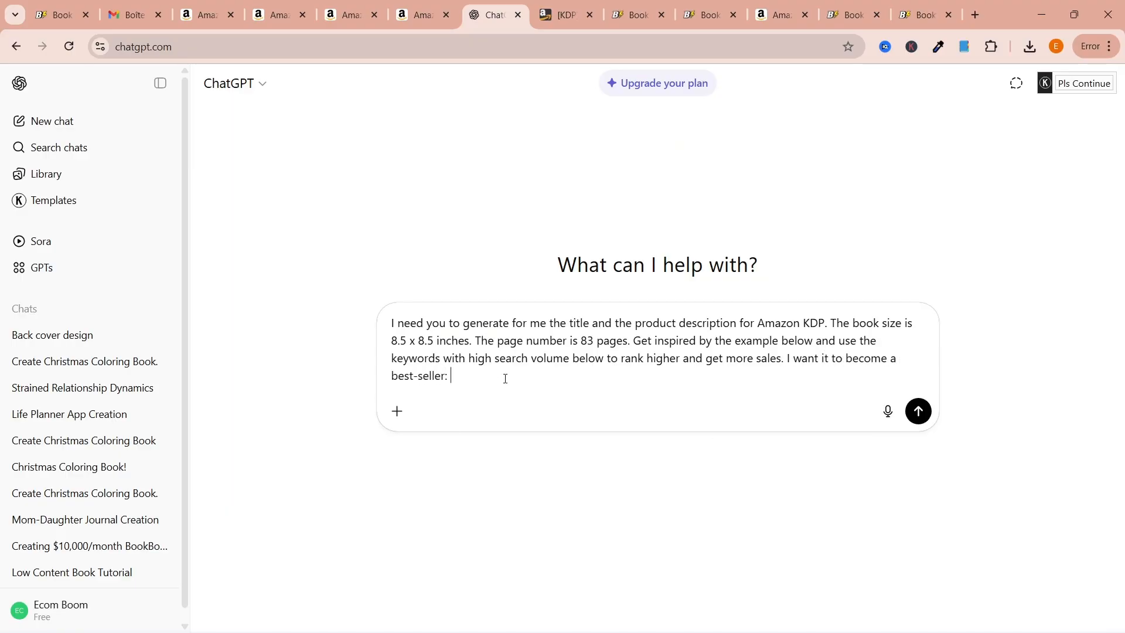
text(Cozy Friends: Coloring Book for Adults and Teens Featuring Super Cute Animal Characters with Easy and Simple Designs for Relaxation Paperback – May 22, 2024 by Coco Wyo (Author) 4.8 4.8 out of 5 stars   (7,516) 4.8 on Goodreads 71 ratings Part of: Cozy Spaces Coloring (10 books) #1 Best Seller in Fantasy & Science Fiction Coloring Books for Grown-Ups See all formats and editions This book is filled with familiar everyday activities of super cute animal characters. You'll discover many interesting hidden stories. Things like doing laundry, cooking, and cleaning have never been this fun! And it's even better when you do them with Cozy Friends. Get comfy and grab your colors to create some awesome and fun pictures. This 'Cozy Friends Coloring Book' includes: 40 hand-drawn pages ready for coloring. Super cute coloring pages for stress relief and relaxation. Single-sided pages to prevent bleed-through (if using markers, remember to place a protective sheet behind the page you're coloring) A convenient size of 8.5 x 8.5 inches for easy handling. High-resolution prints for clear, crisp images.)
Copy the whole Notepad keyword list, add it to the end of the ChatGPT prompt, and send the prompt
scroll(666, 416, down, 3)
key(alt+Tab)
key(ctrl+a)
click(713, 491)
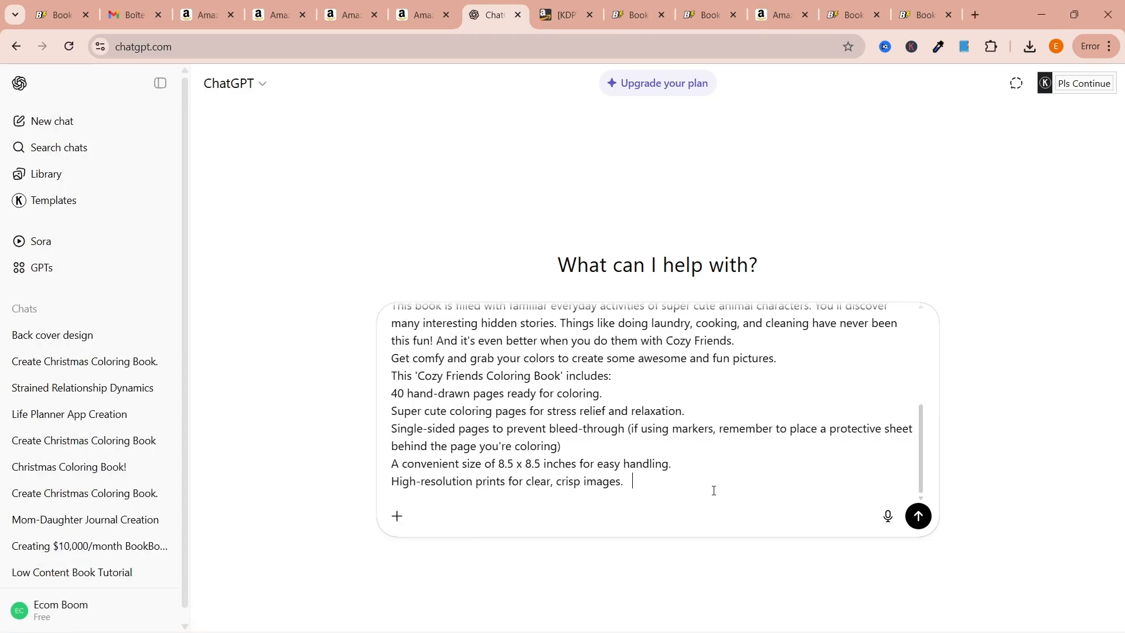
key(Return)
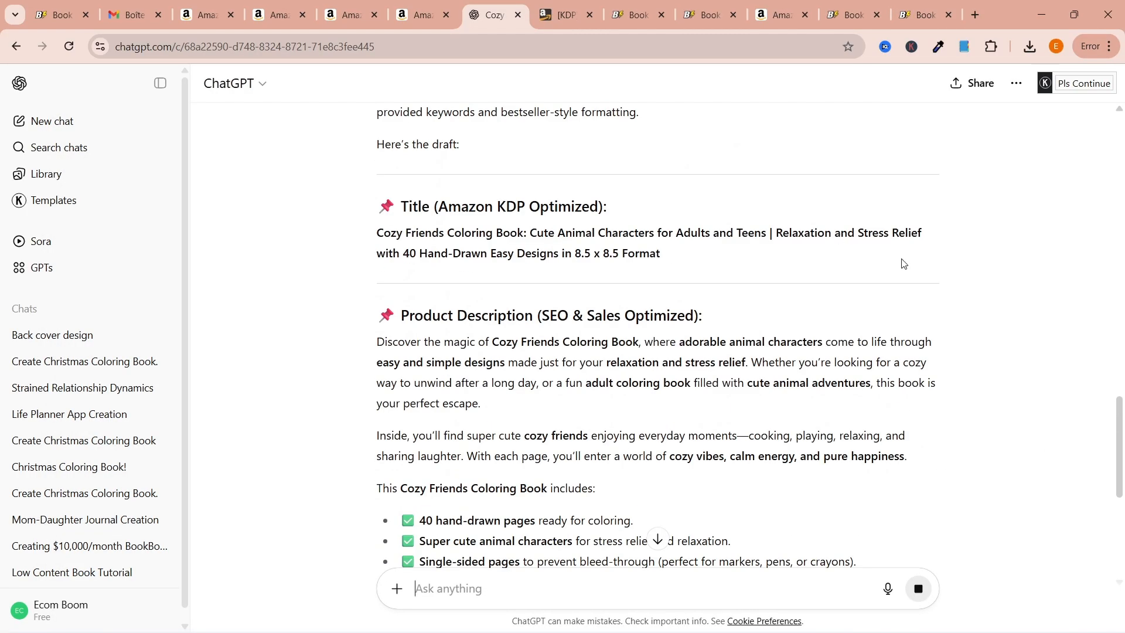
Review the generated Amazon KDP title and product description, and compare them with the Cozy Friends Amazon listing
scroll(994, 384, down, 2)
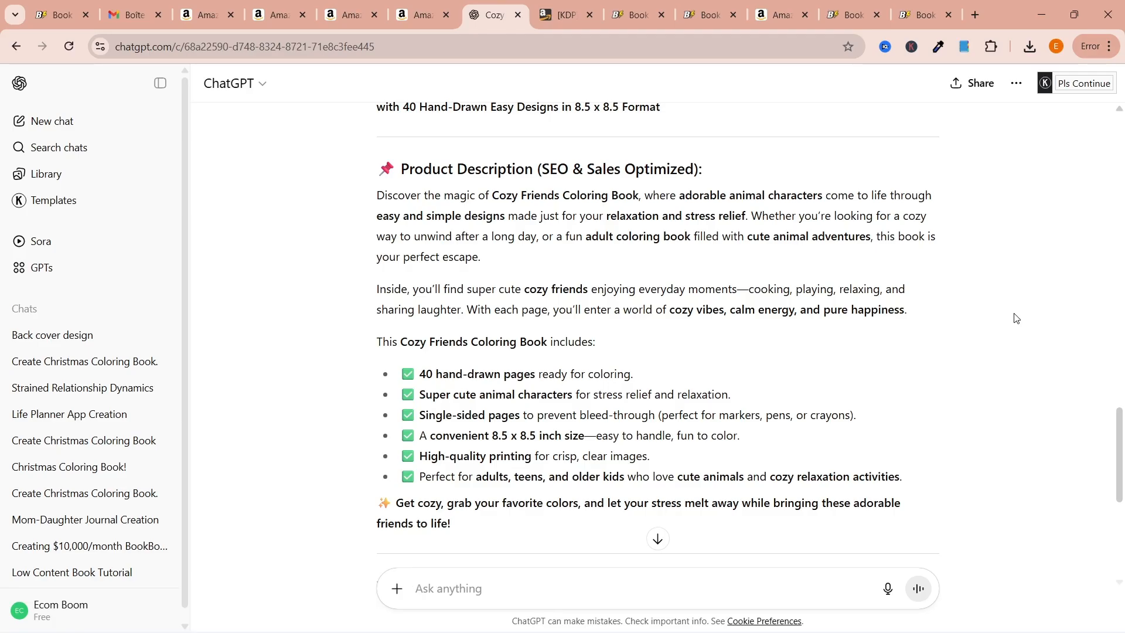
scroll(943, 308, down, 1)
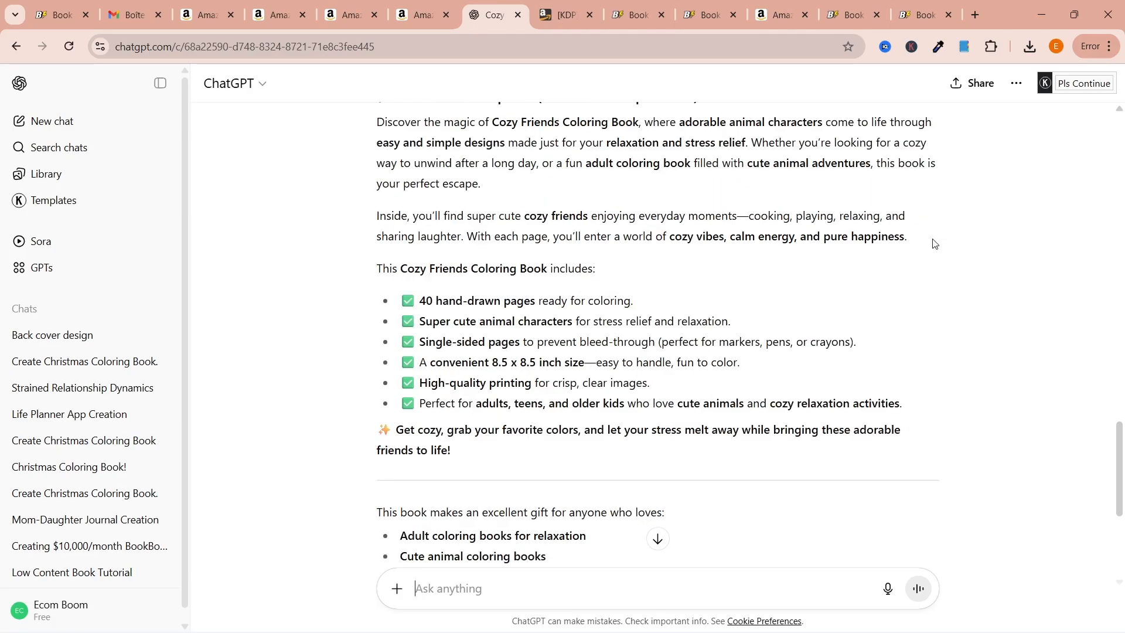
scroll(928, 305, down, 2)
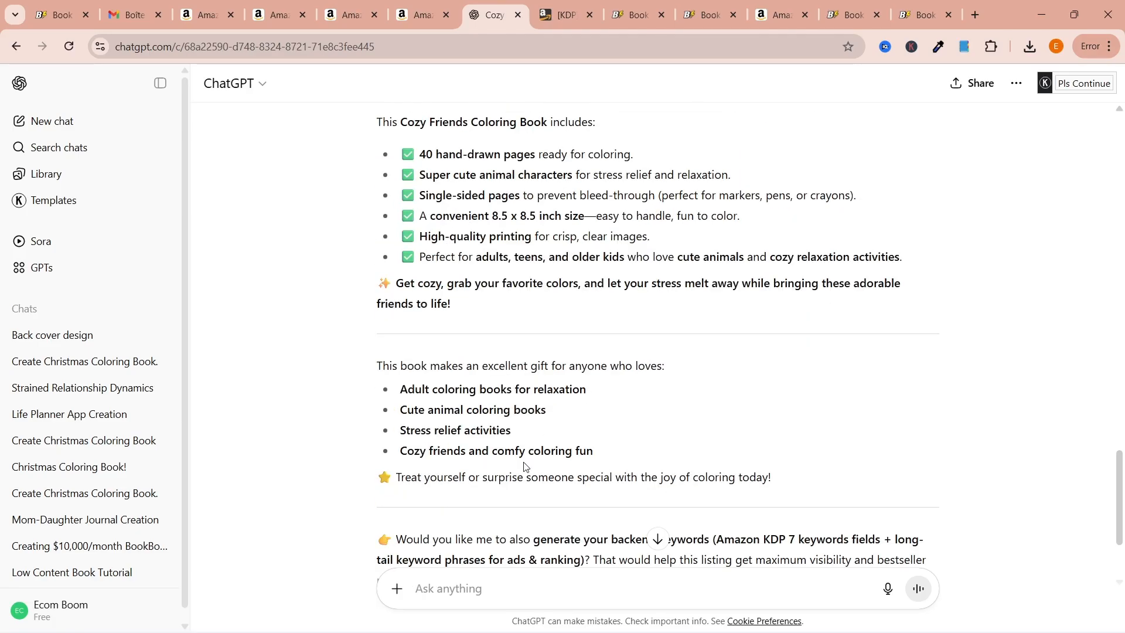
scroll(630, 466, down, 2)
scroll(867, 392, up, 4)
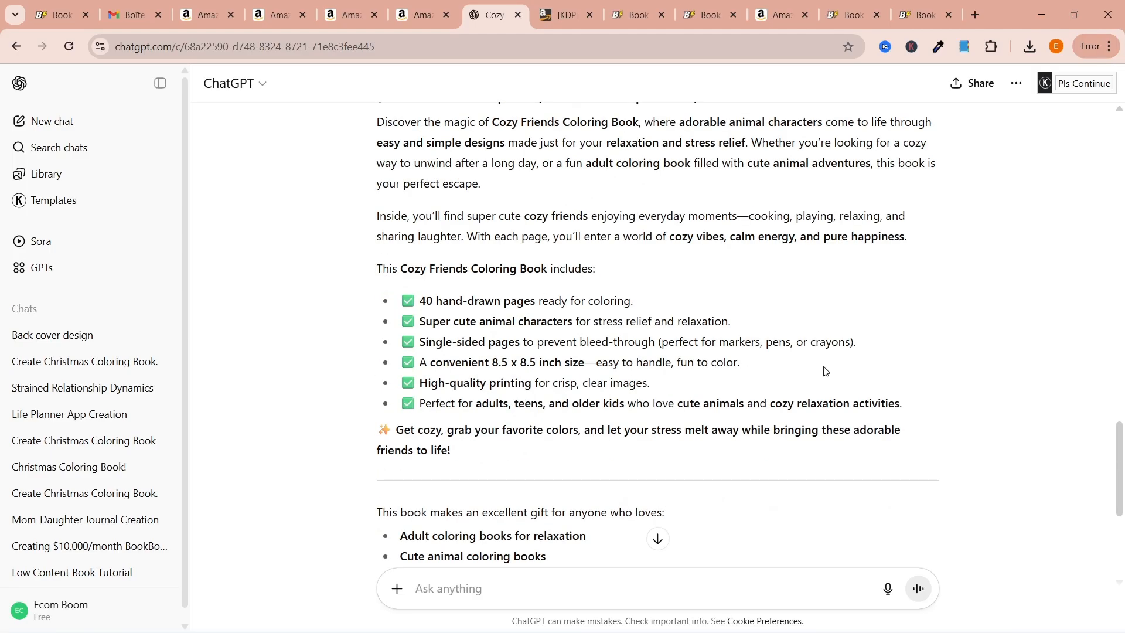
scroll(940, 393, up, 3)
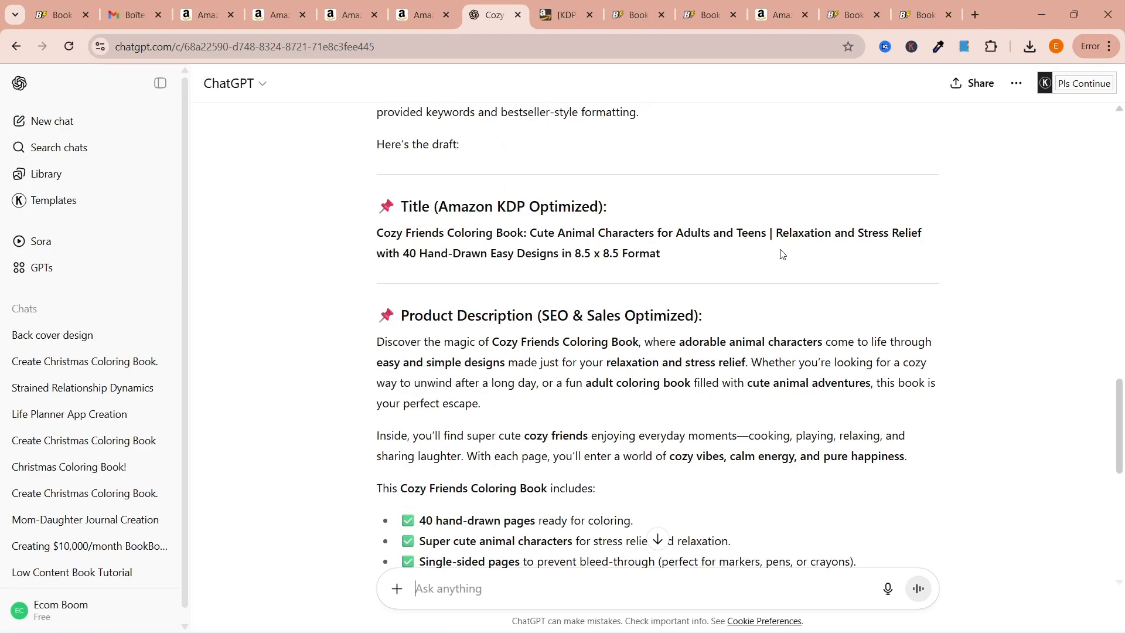
click(769, 8)
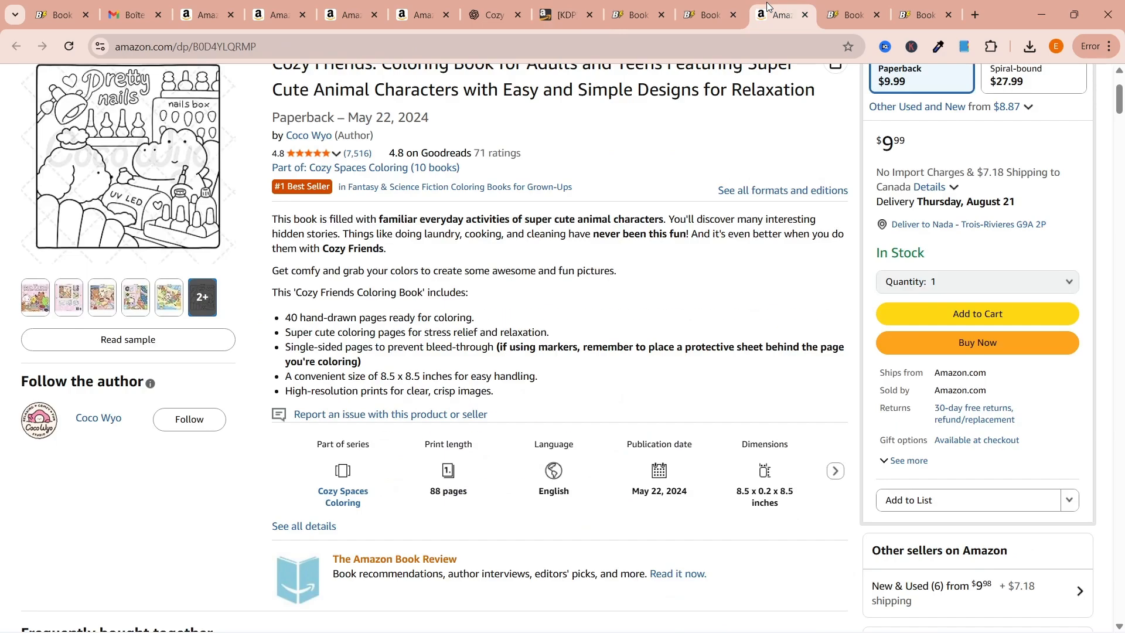
Remove the bullet formatting from the six check-marked feature lines in the KDP book description
click(563, 18)
scroll(425, 404, down, 2)
scroll(425, 405, up, 2)
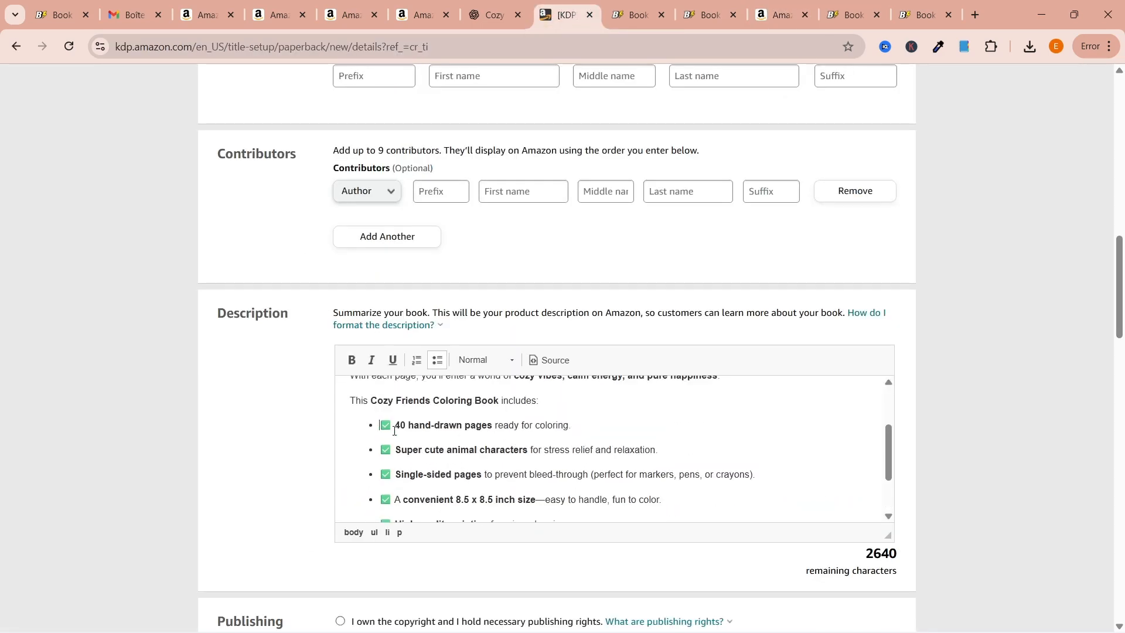
scroll(426, 404, down, 2)
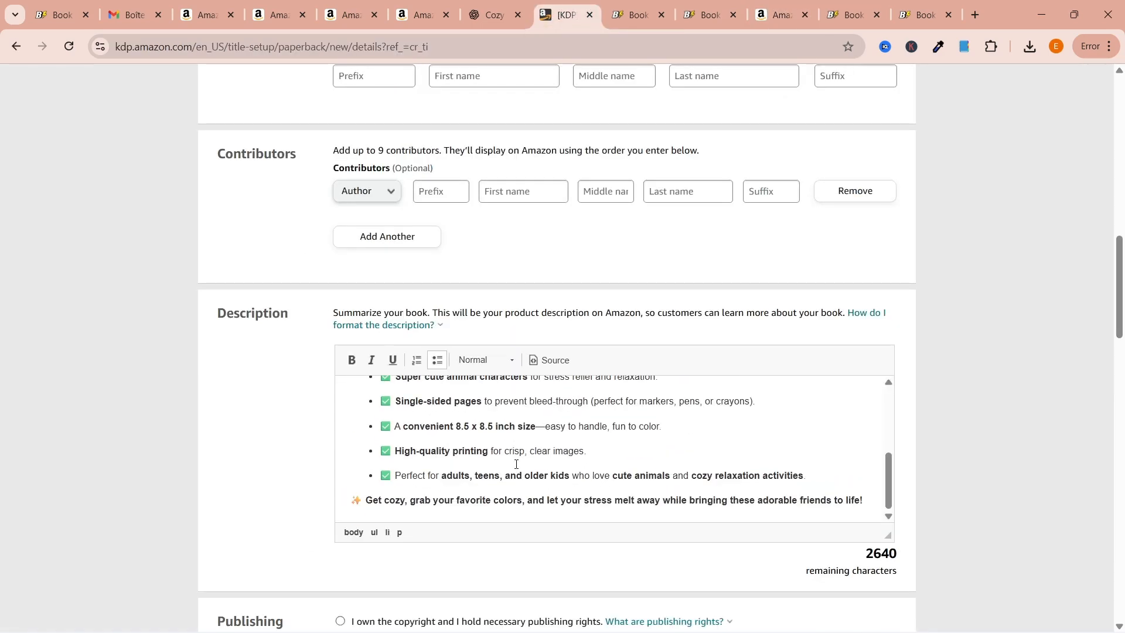
scroll(516, 464, up, 2)
key(Down)
key(BackSpace)
key(Down)
key(BackSpace)
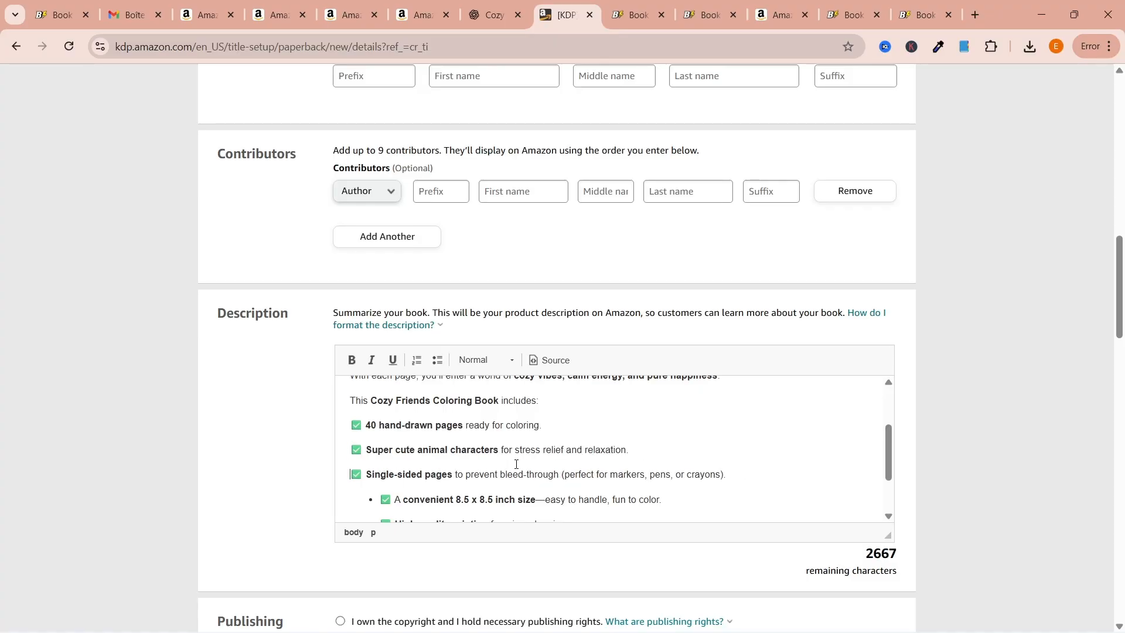
key(Down)
key(BackSpace)
key(Down)
key(BackSpace)
key(Down)
key(BackSpace)
key(Down)
scroll(567, 467, down, 1)
scroll(580, 464, up, 4)
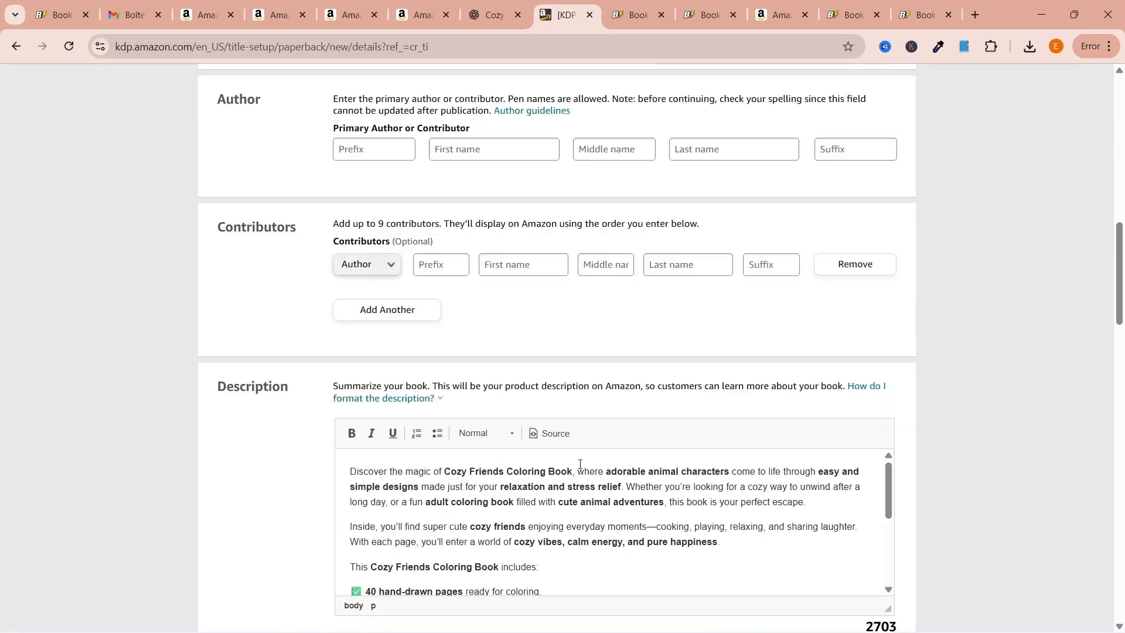
Copy ChatGPT's "This book makes an excellent gift" section through its closing line and paste it at the end of the KDP description
scroll(580, 464, down, 3)
scroll(572, 517, down, 1)
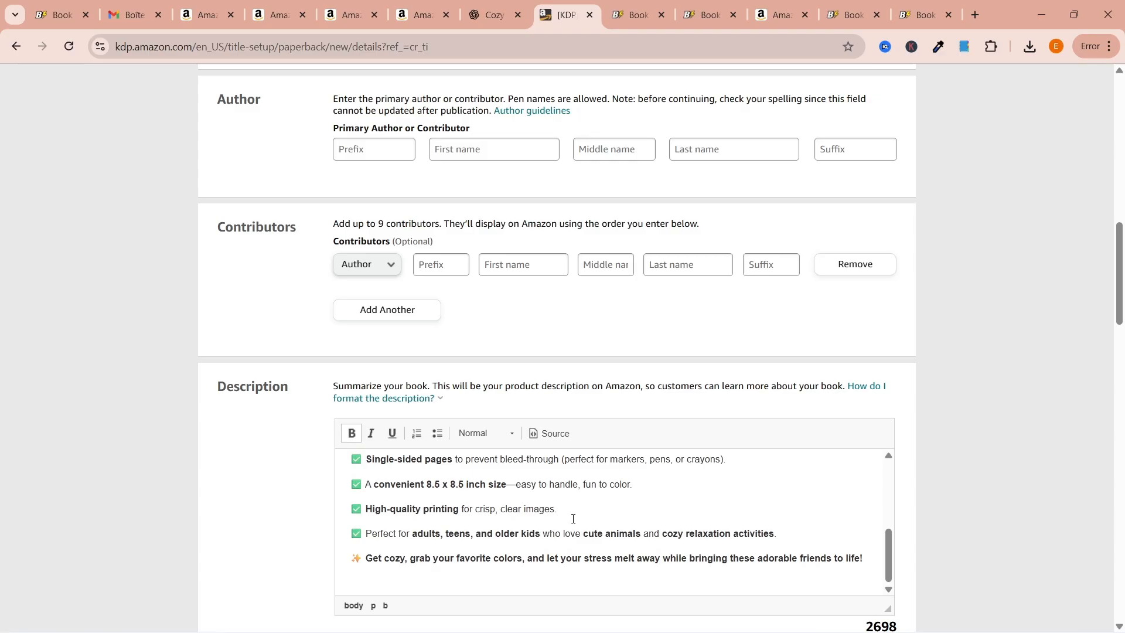
click(489, 16)
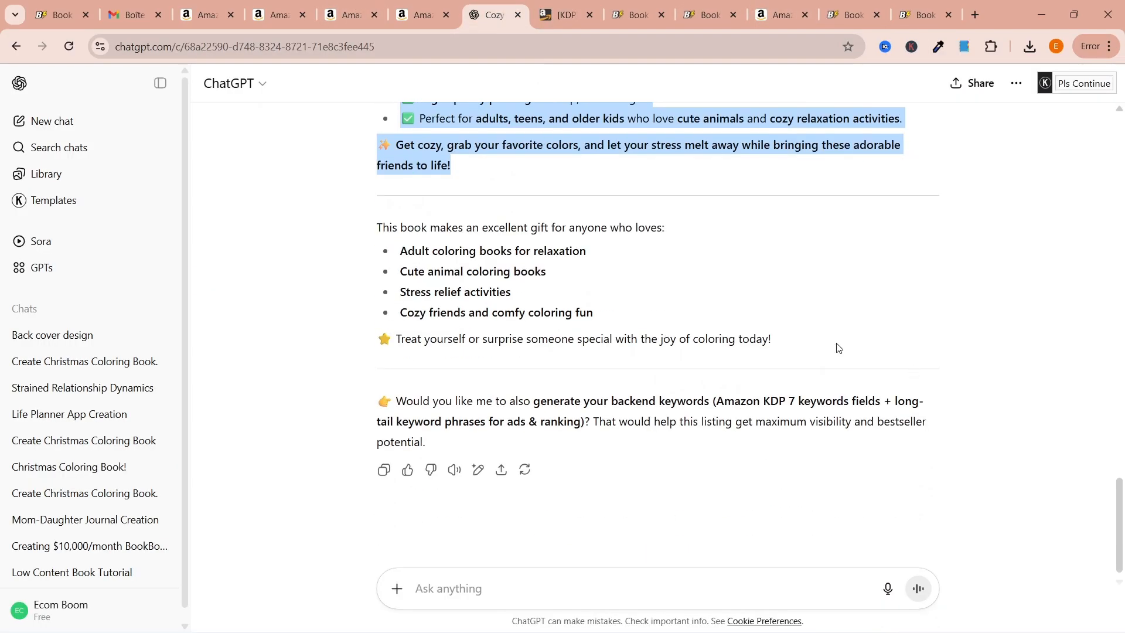
drag(837, 348, 299, 233)
click(566, 15)
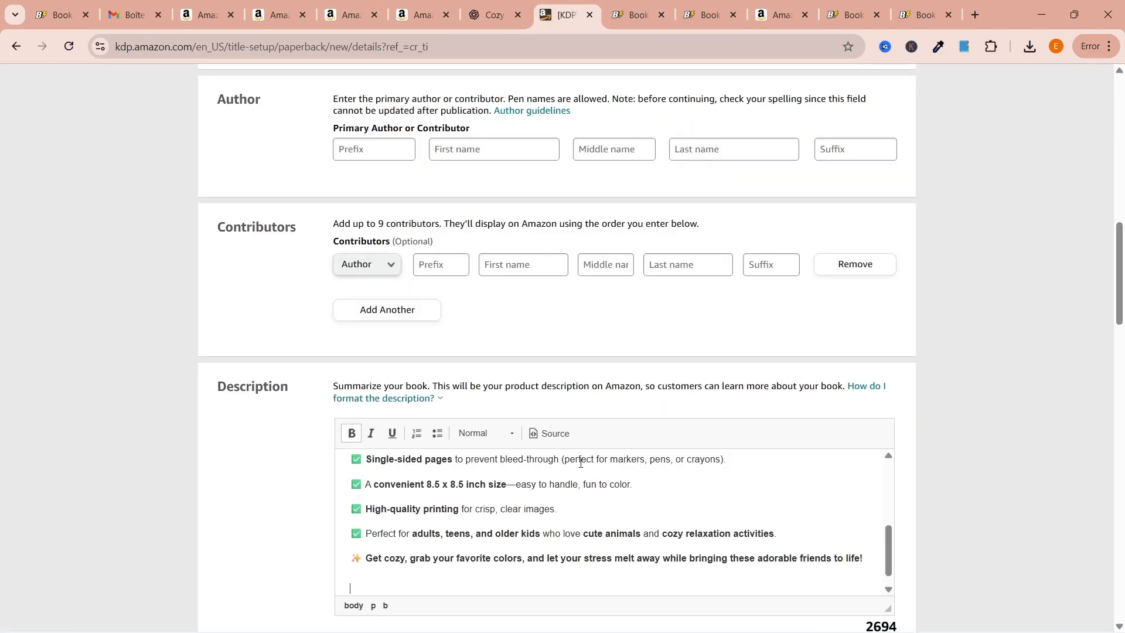
key(ctrl+v)
scroll(613, 545, up, 4)
scroll(736, 493, down, 4)
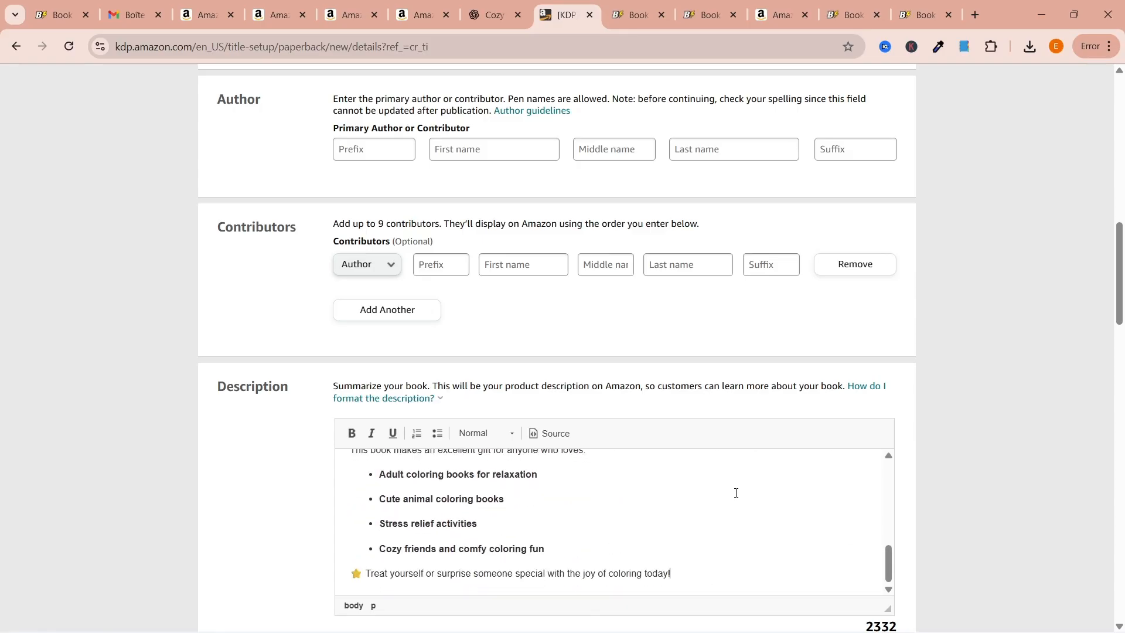
Declare that you own the copyright and publishing rights, and answer No to sexually explicit images or title
scroll(736, 493, down, 5)
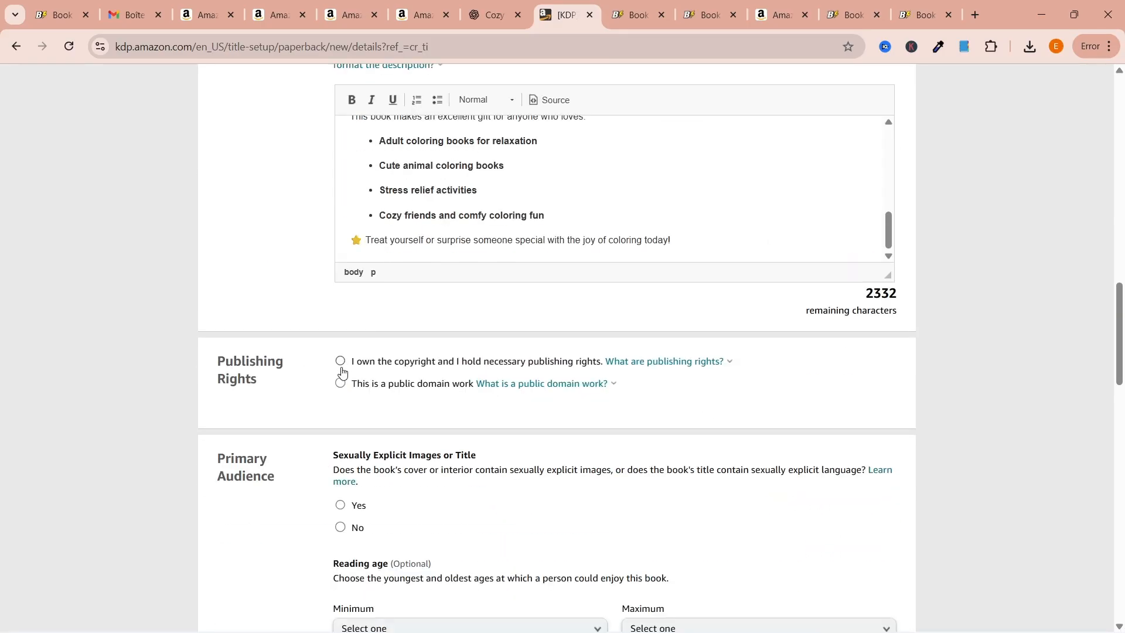
click(341, 362)
scroll(836, 467, down, 4)
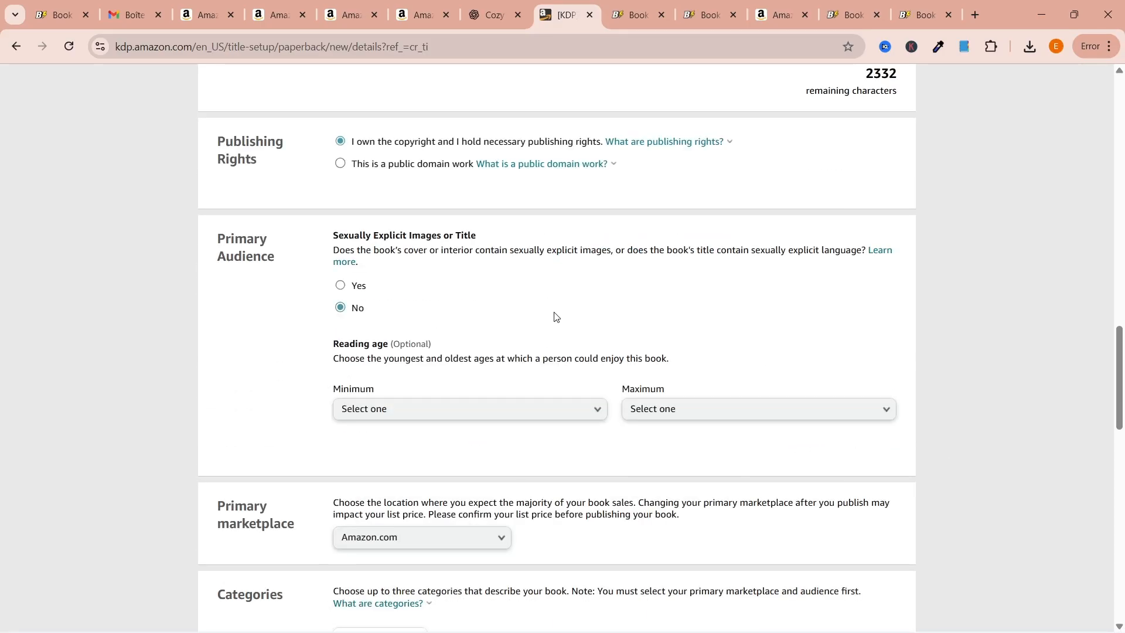
Check the Cozy Friends Amazon listing down to its product details for a reading age
click(764, 17)
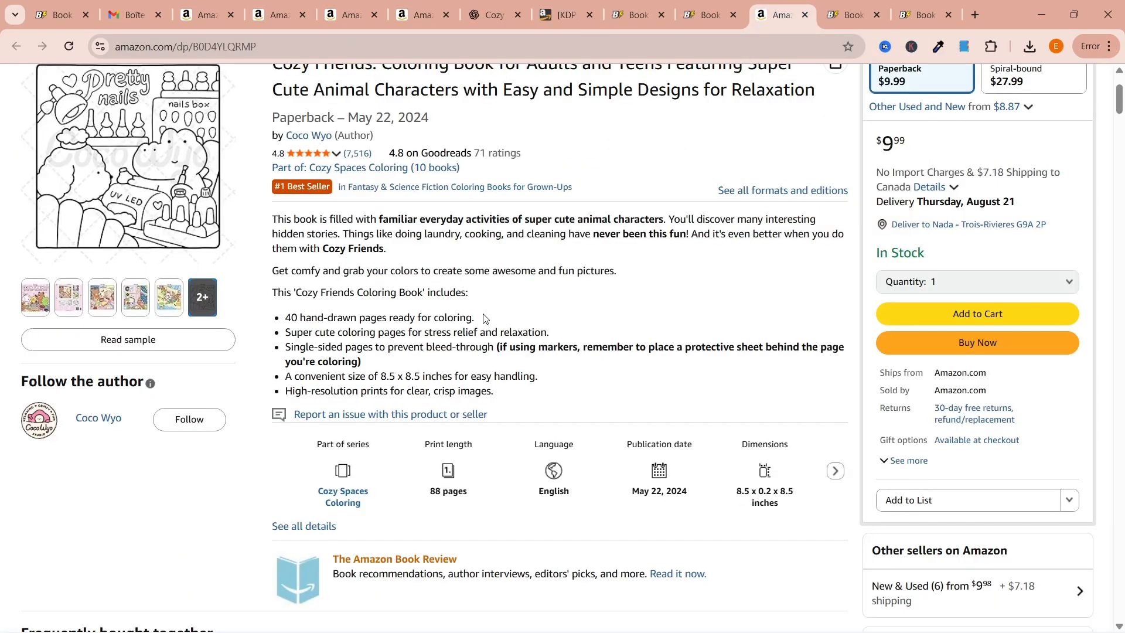
scroll(831, 330, down, 2)
scroll(831, 330, up, 5)
scroll(493, 486, down, 20)
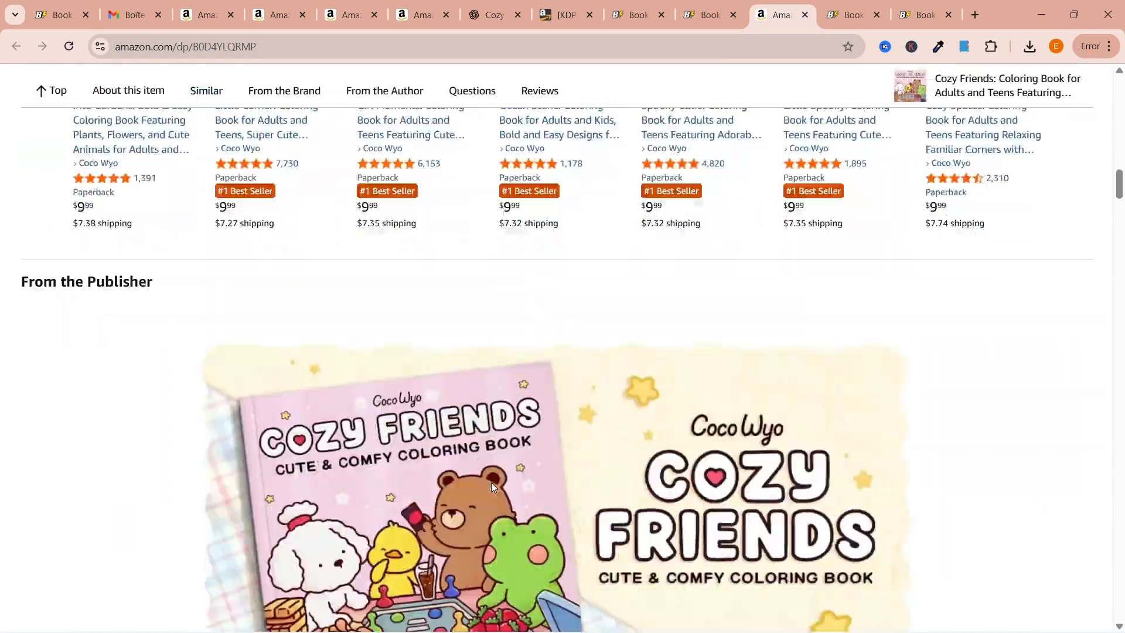
scroll(492, 487, down, 12)
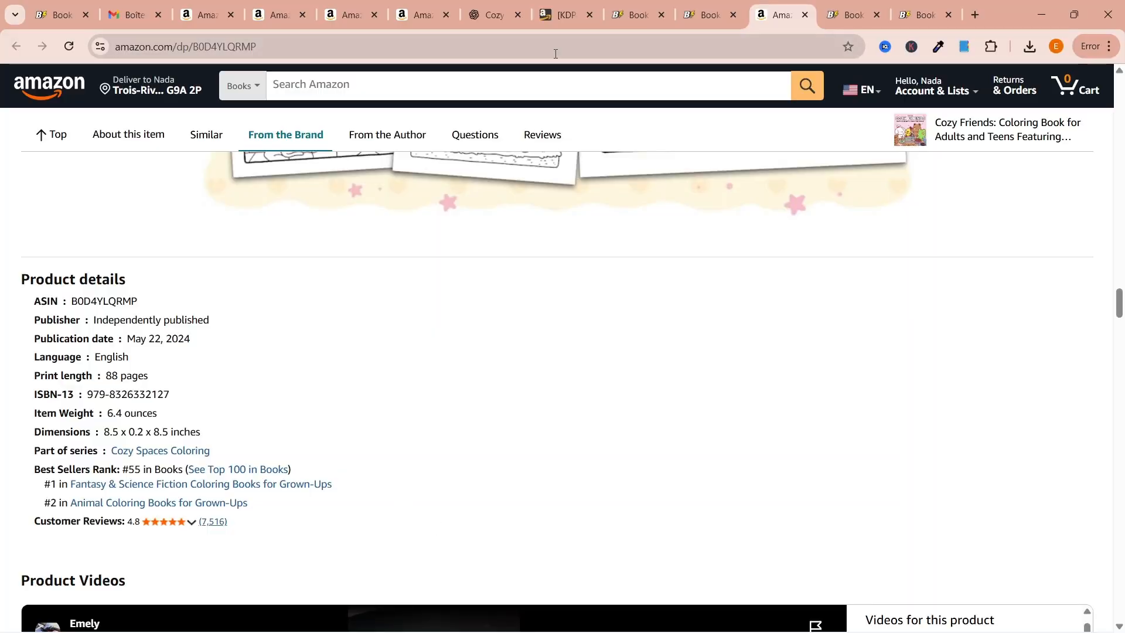
Set the book's reading age to a minimum of 3 and a maximum of 18+ in KDP
click(563, 14)
click(504, 409)
click(375, 184)
click(727, 413)
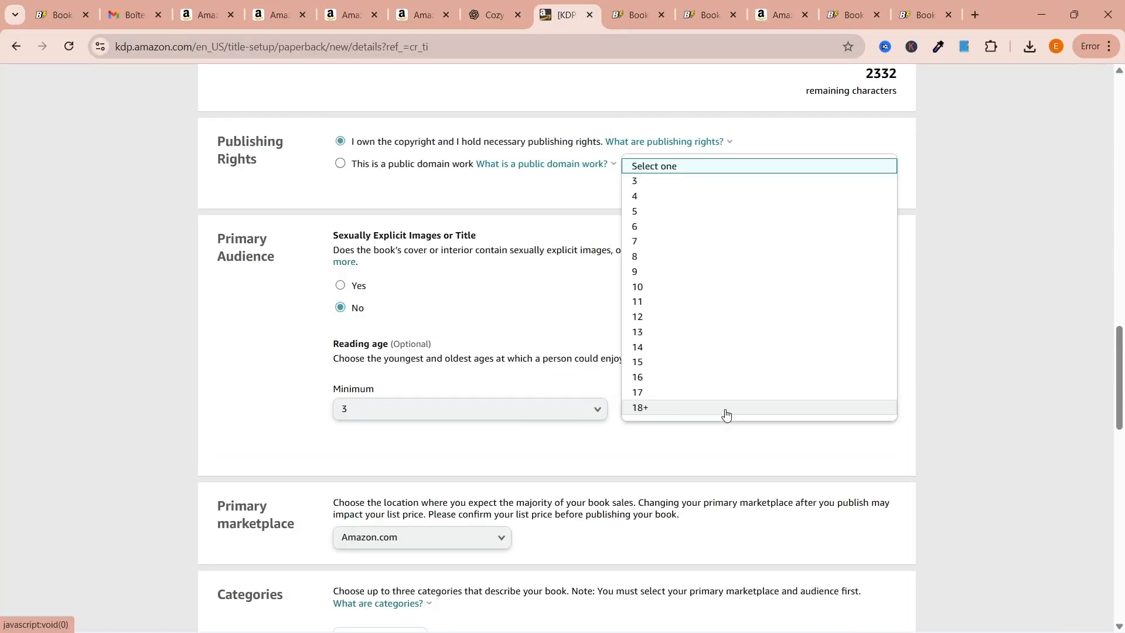
click(727, 408)
Read KDP's explanation of what counts as a low-content book
scroll(513, 434, down, 5)
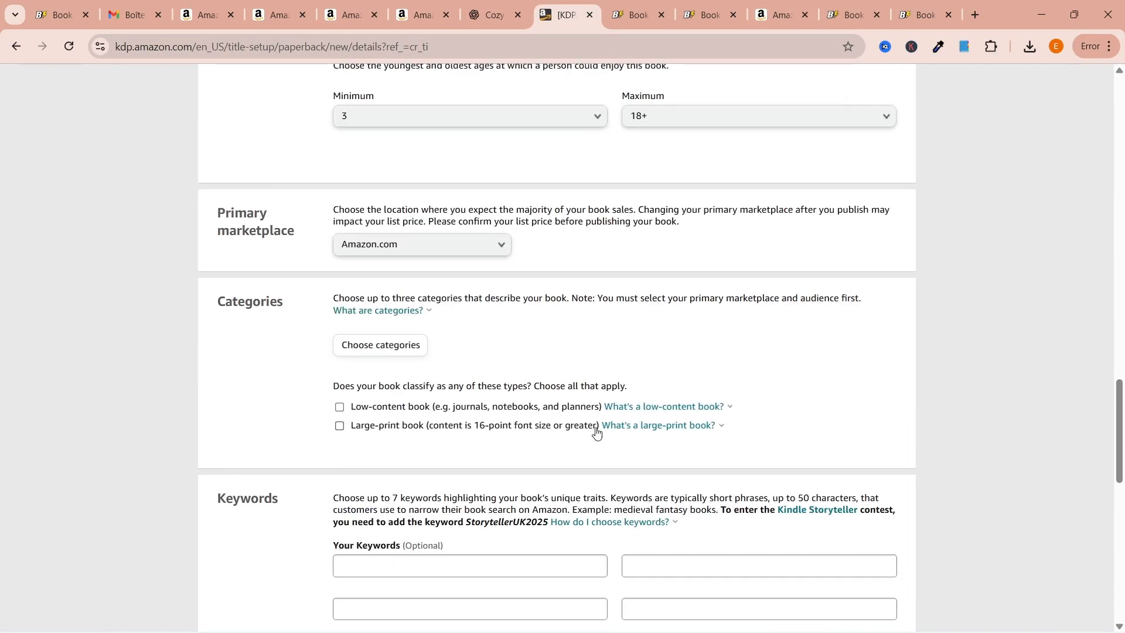
middle_click(674, 408)
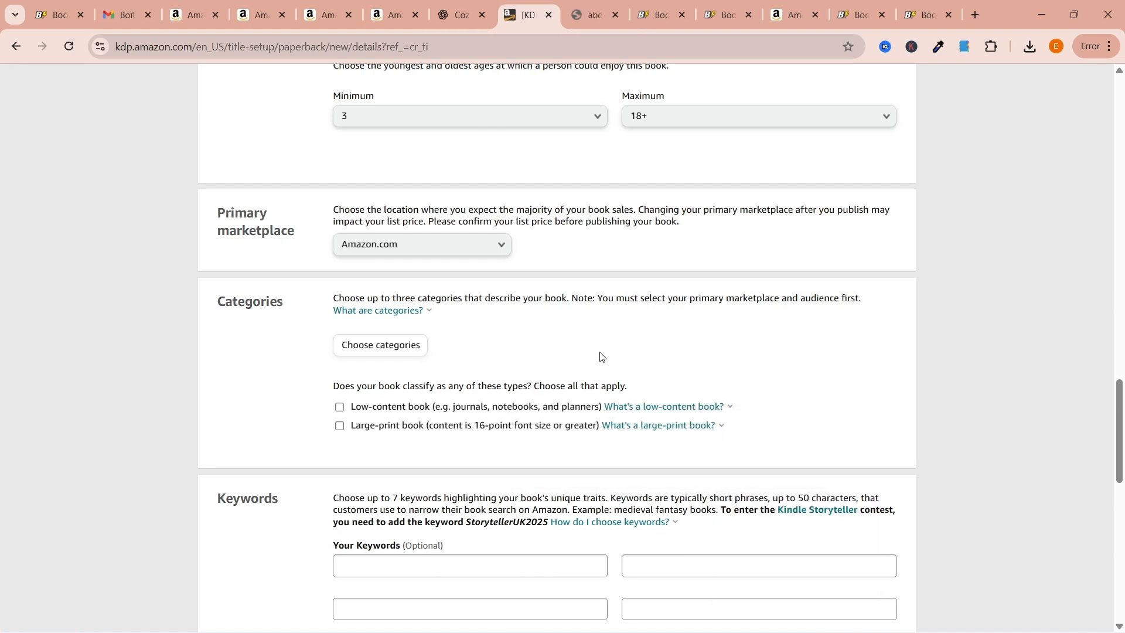
click(596, 14)
click(615, 15)
mouse_move(710, 409)
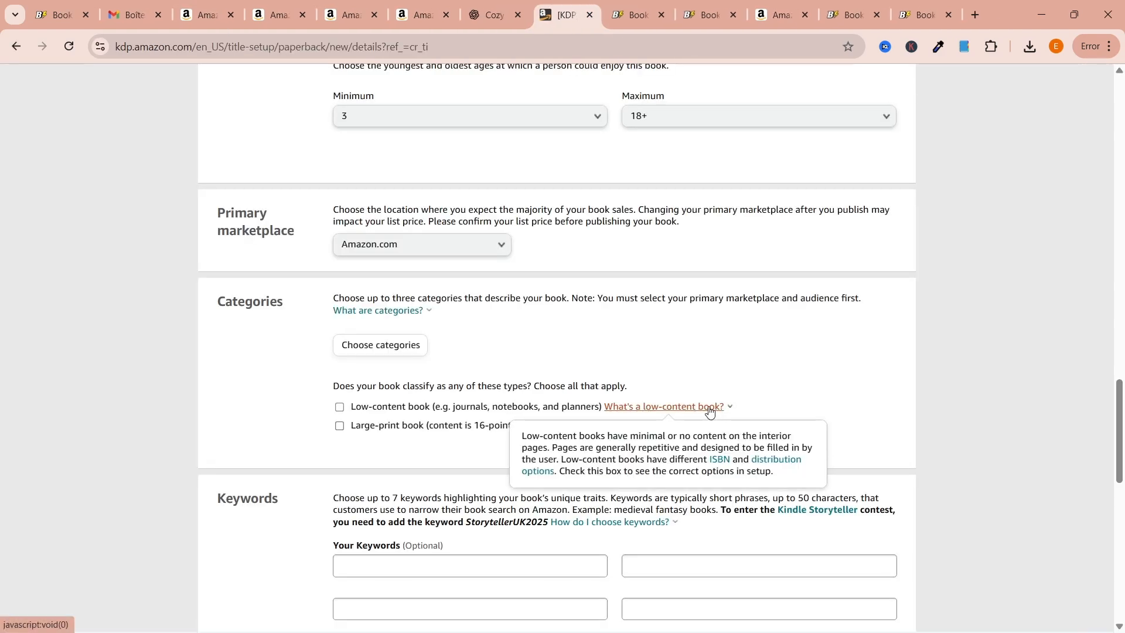
Open the KDP category selection and look through the available main categories
click(369, 344)
click(467, 341)
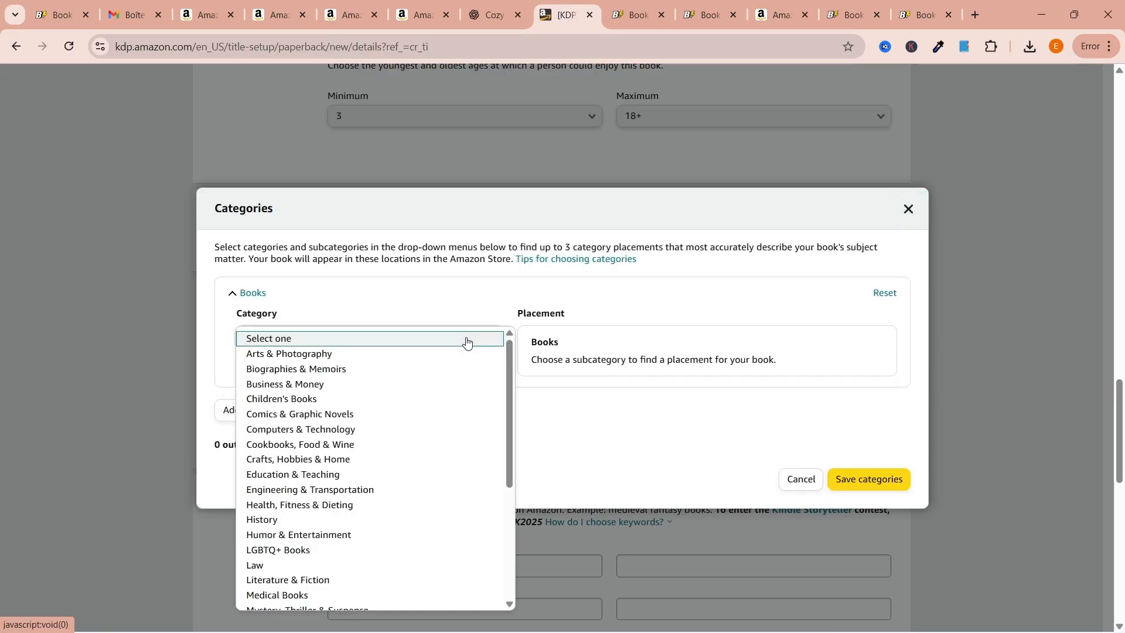
click(467, 342)
Open bookbolt.io in a new tab, enter the members area and open its KDP Category Finder
click(975, 14)
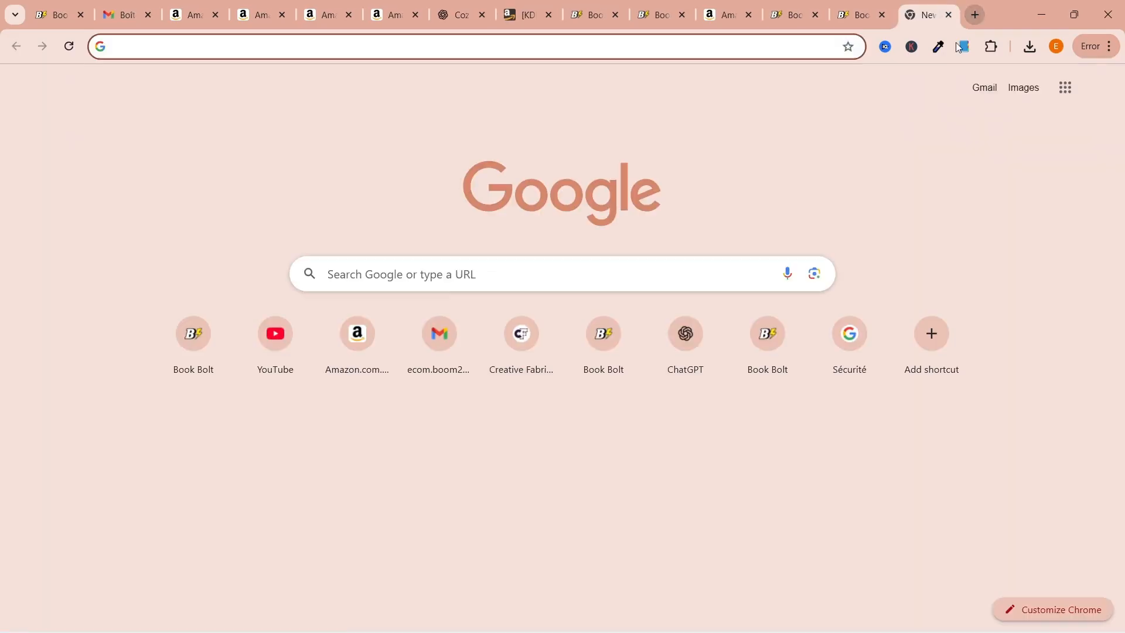
text(bookbolt.io)
key(Return)
mouse_move(890, 94)
click(903, 136)
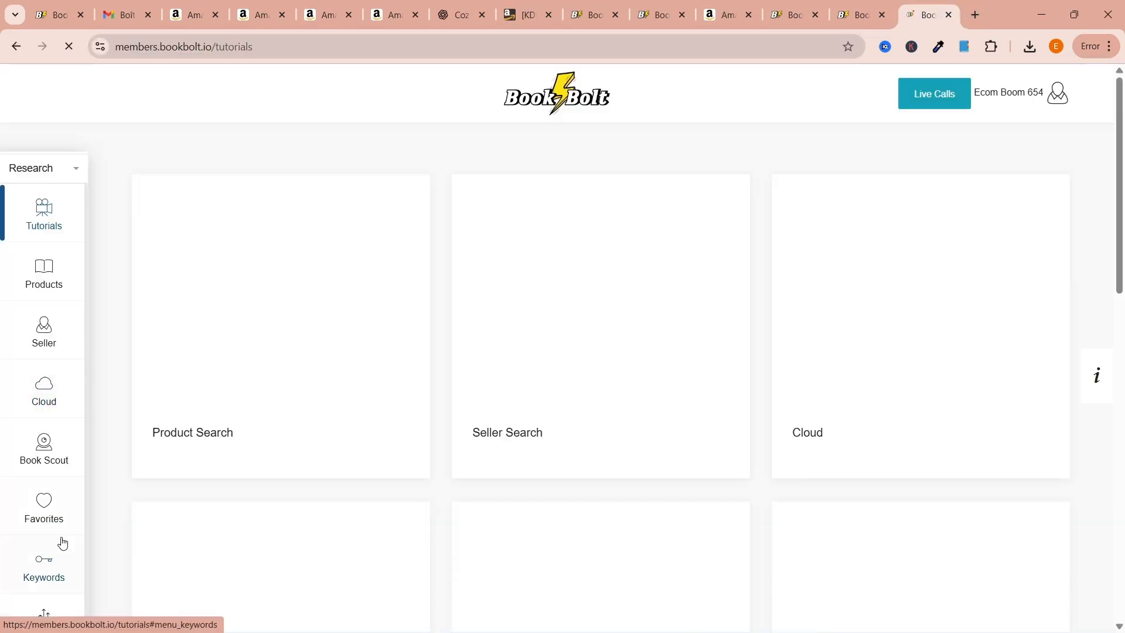
scroll(60, 543, down, 2)
drag(1120, 234, 1119, 563)
click(60, 546)
Search the KDP Category Finder for "coloring book" and review the categories by relevance
click(232, 248)
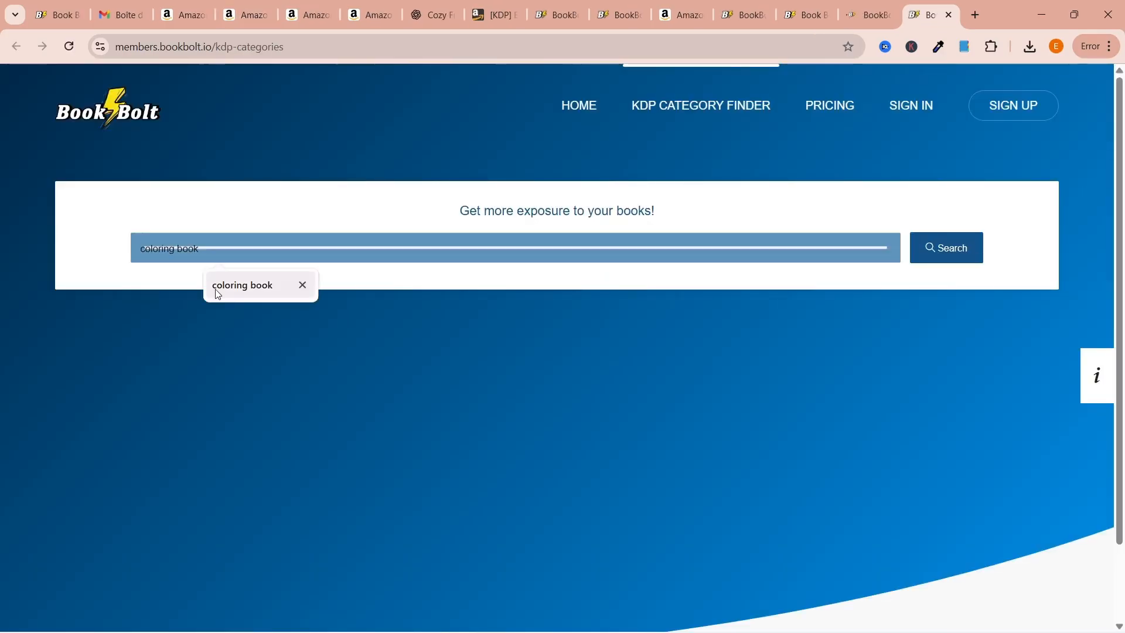
click(216, 290)
click(955, 253)
scroll(606, 374, down, 1)
scroll(606, 373, down, 3)
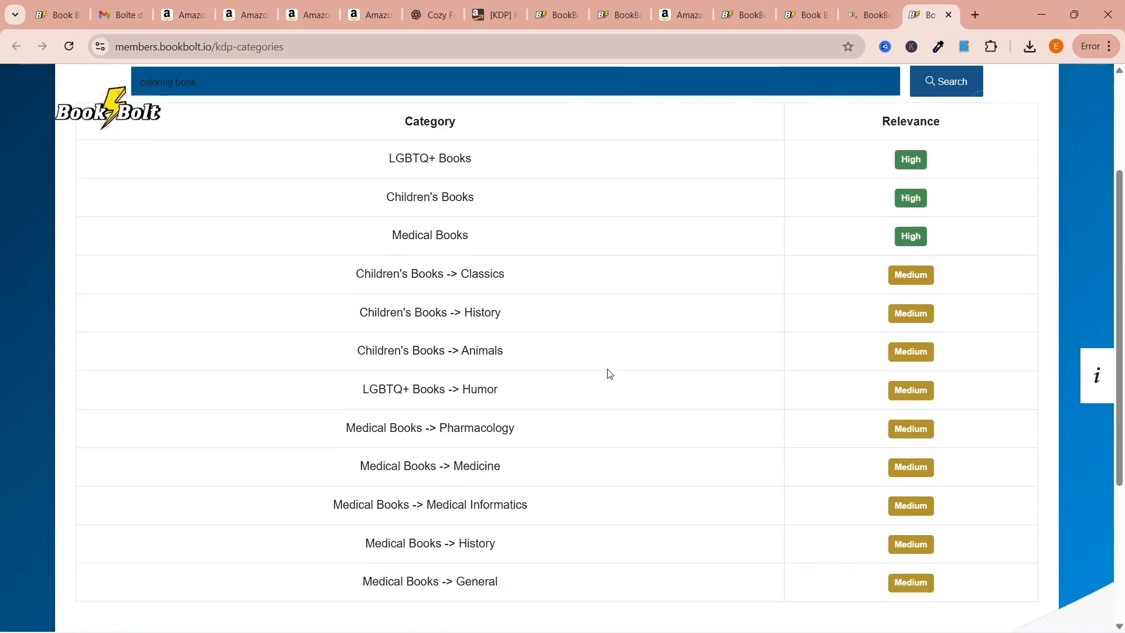
scroll(610, 375, up, 1)
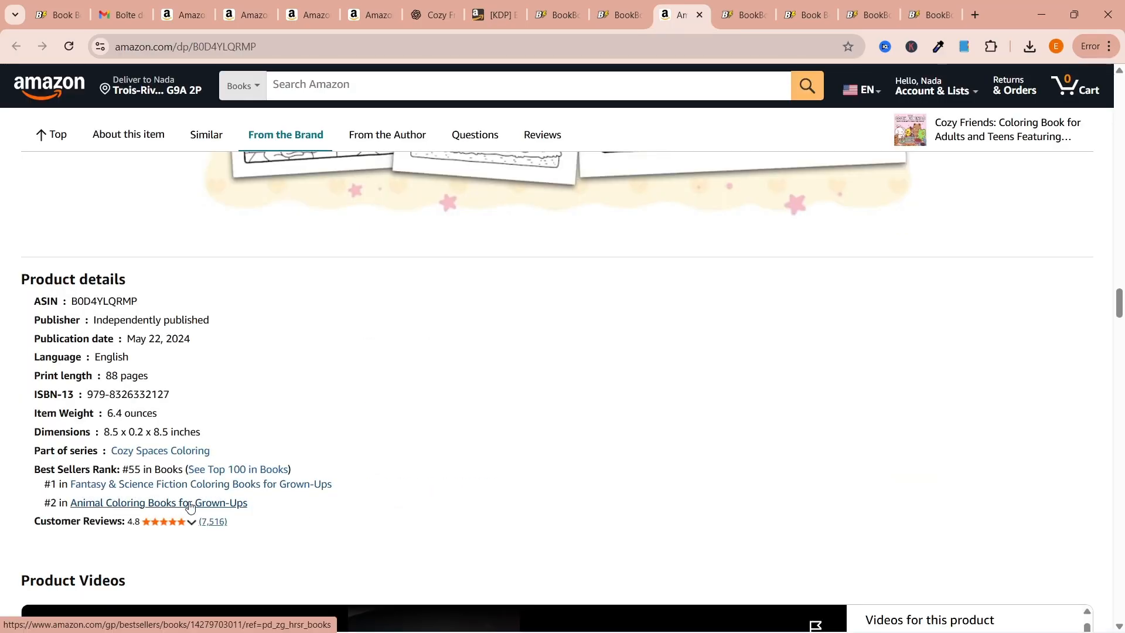
From the Cozy Friends listing, open the Animal, the Fantasy & Science Fiction and the Top 100 in Books best-seller lists in new tabs
right_click(189, 503)
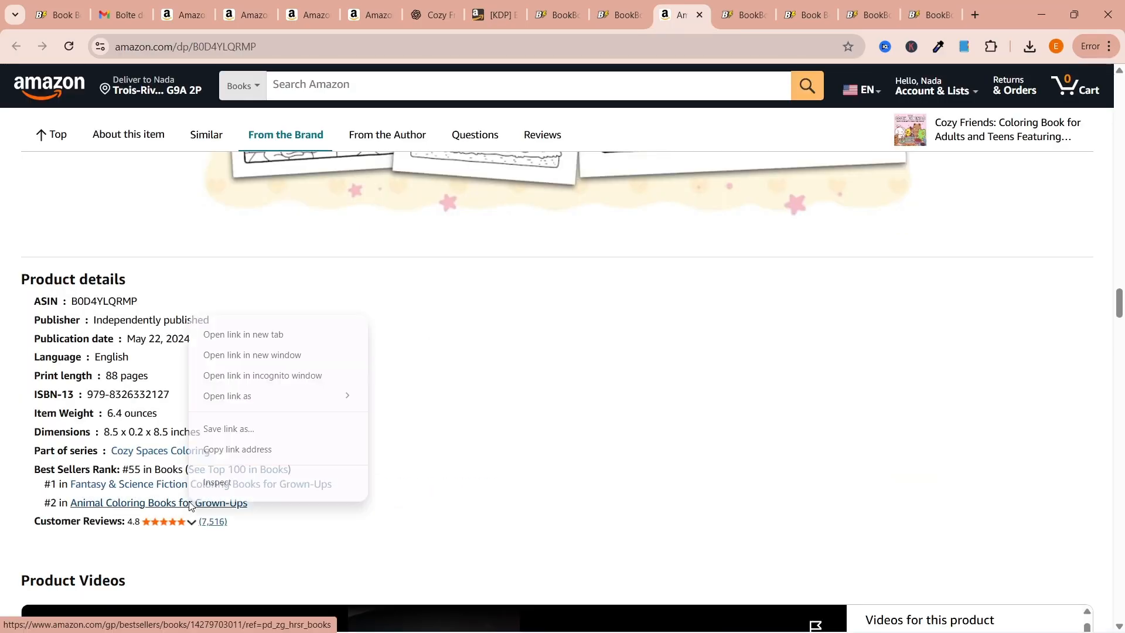
click(244, 334)
right_click(242, 485)
click(298, 317)
right_click(243, 469)
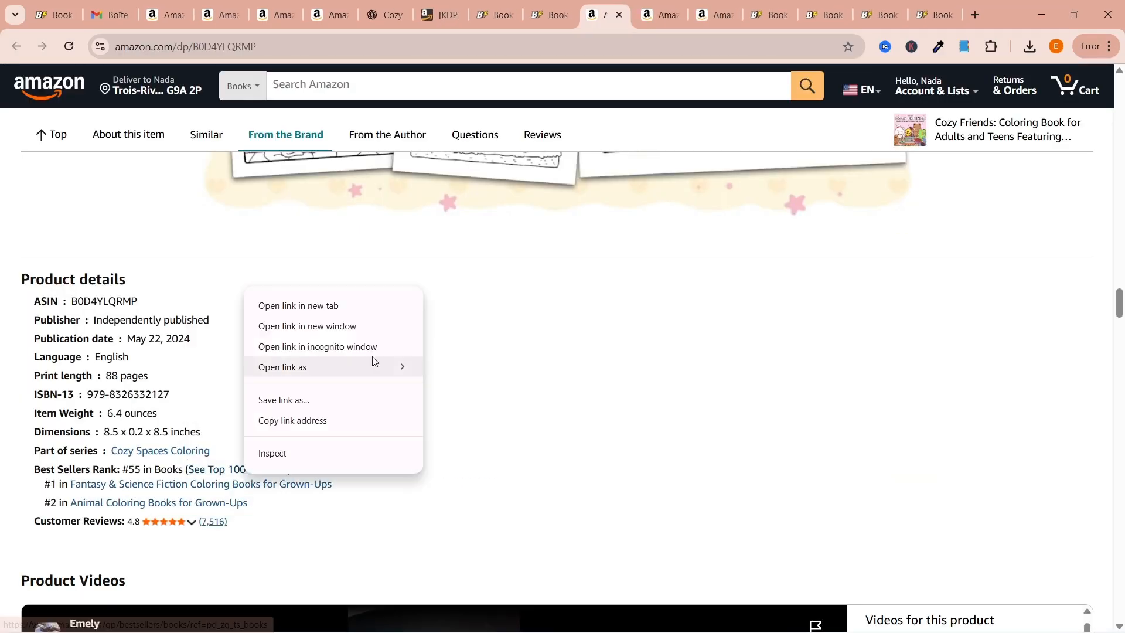
click(275, 305)
click(730, 15)
click(563, 15)
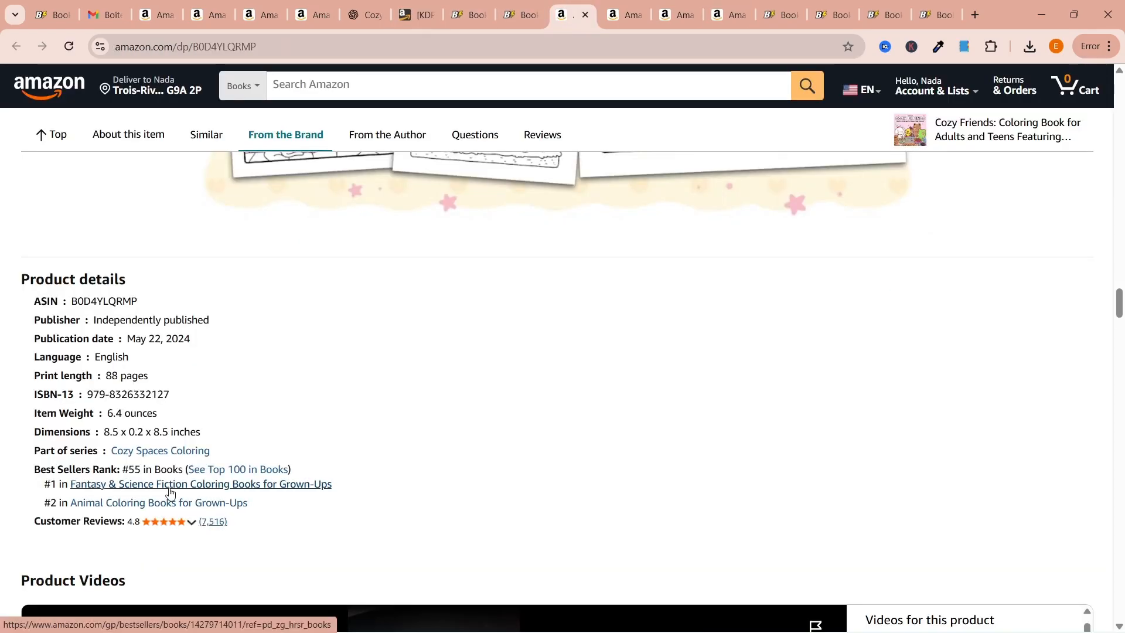
View the Fantasy & Science Fiction Coloring Books for Grown-Ups best-seller page for its category path
right_click(175, 484)
click(230, 319)
click(586, 15)
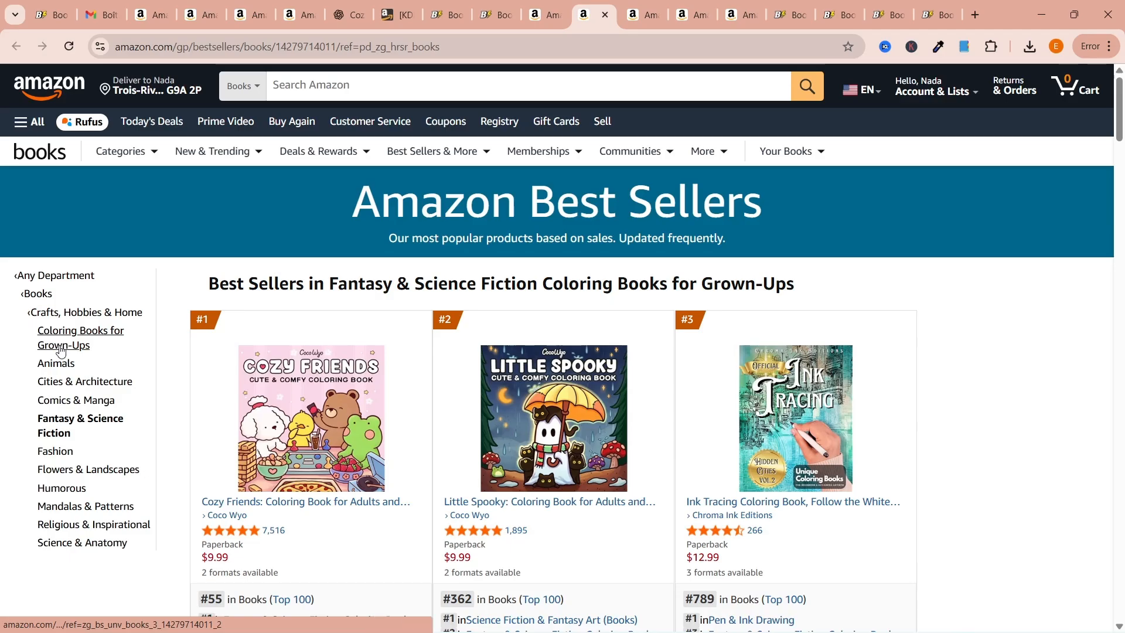
Set the first KDP category to Crafts, Hobbies & Home, Coloring Books for Grown-Ups, with the Fantasy & Science Fiction placement
click(402, 7)
click(370, 335)
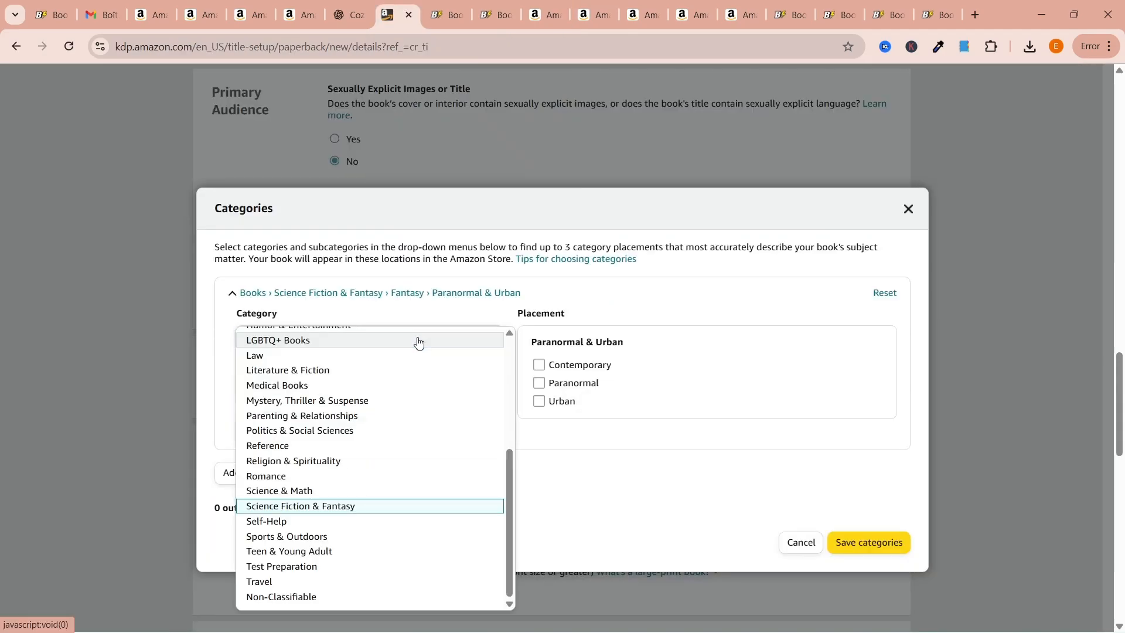
scroll(376, 509, up, 3)
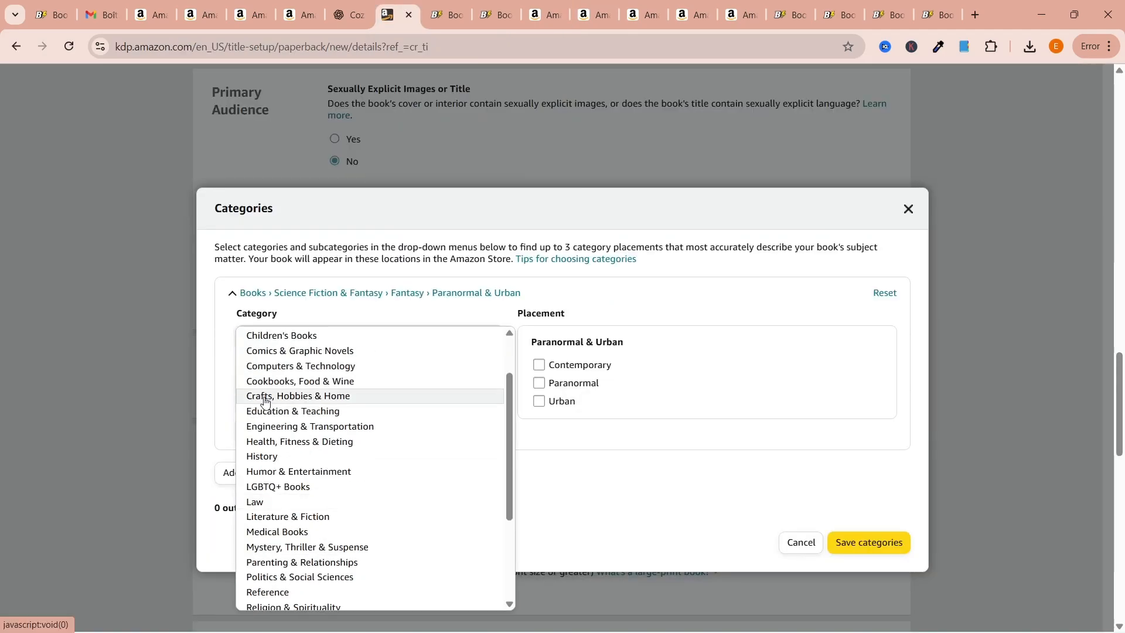
click(270, 396)
click(324, 385)
click(362, 416)
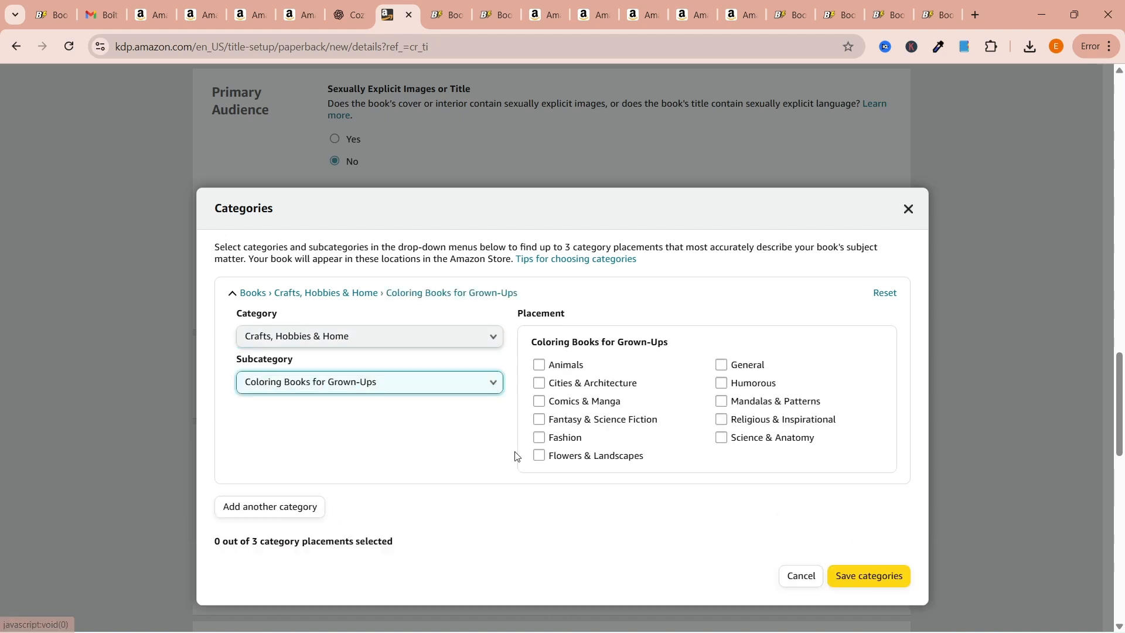
click(542, 21)
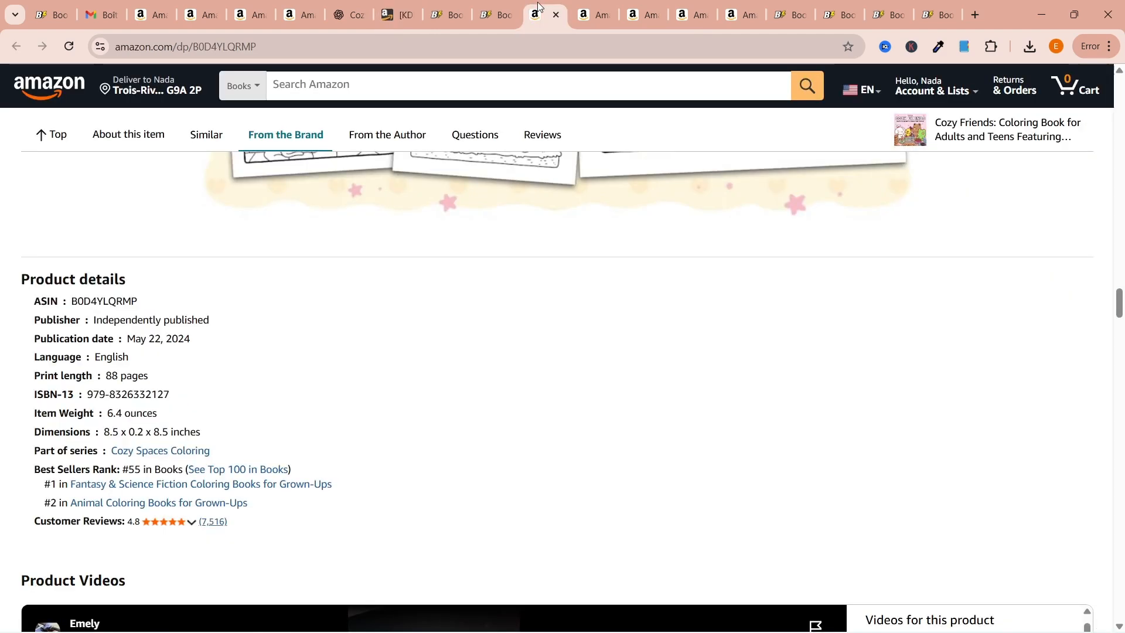
click(396, 15)
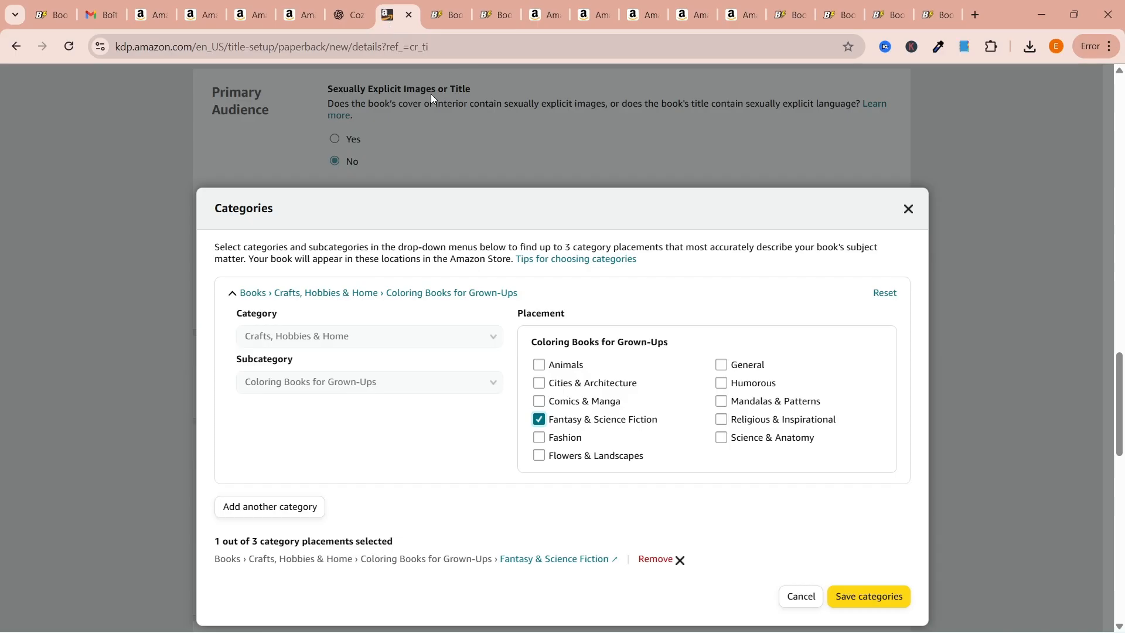
Add a second category entry in KDP and check the category path of Animal Coloring Books for Grown-Ups on Amazon
click(304, 516)
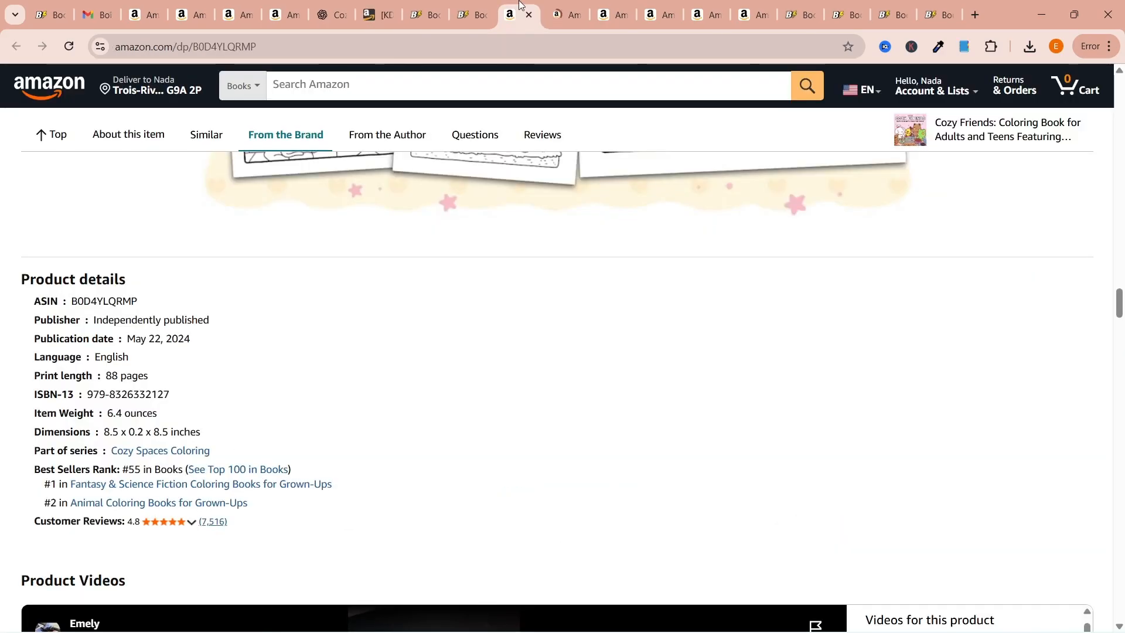
click(556, 15)
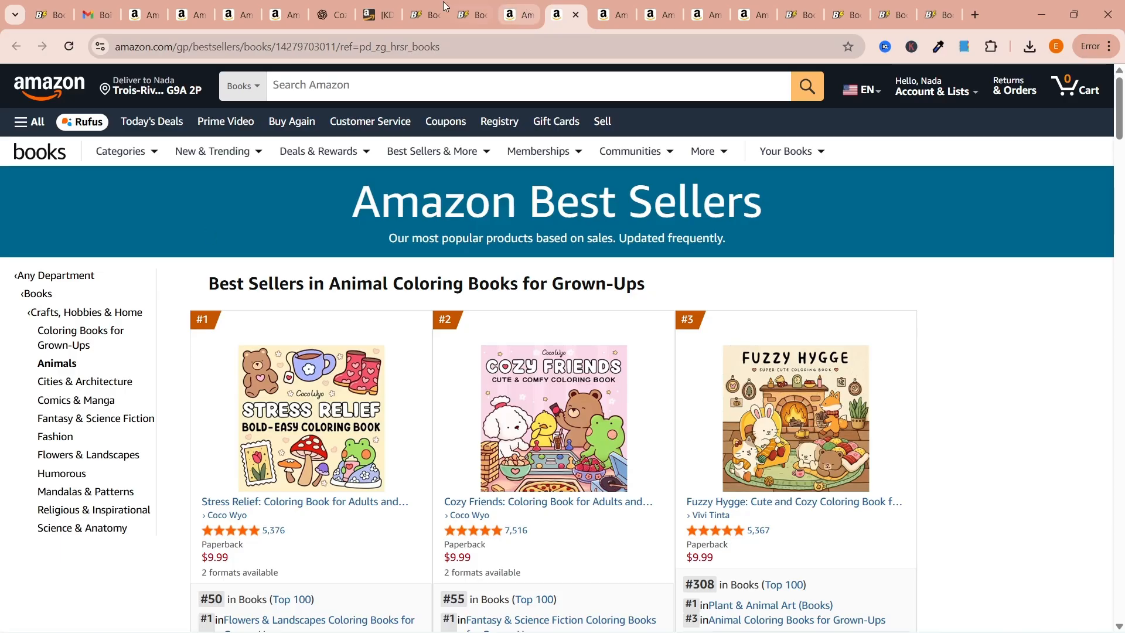
click(370, 15)
click(387, 366)
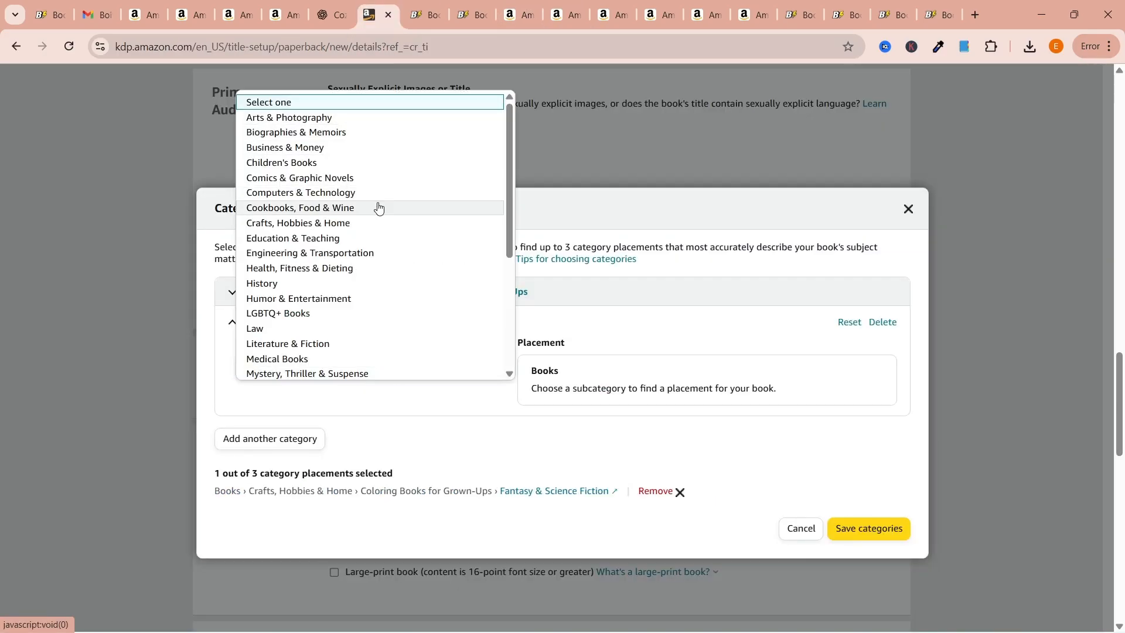
click(533, 344)
click(232, 294)
click(233, 294)
click(233, 321)
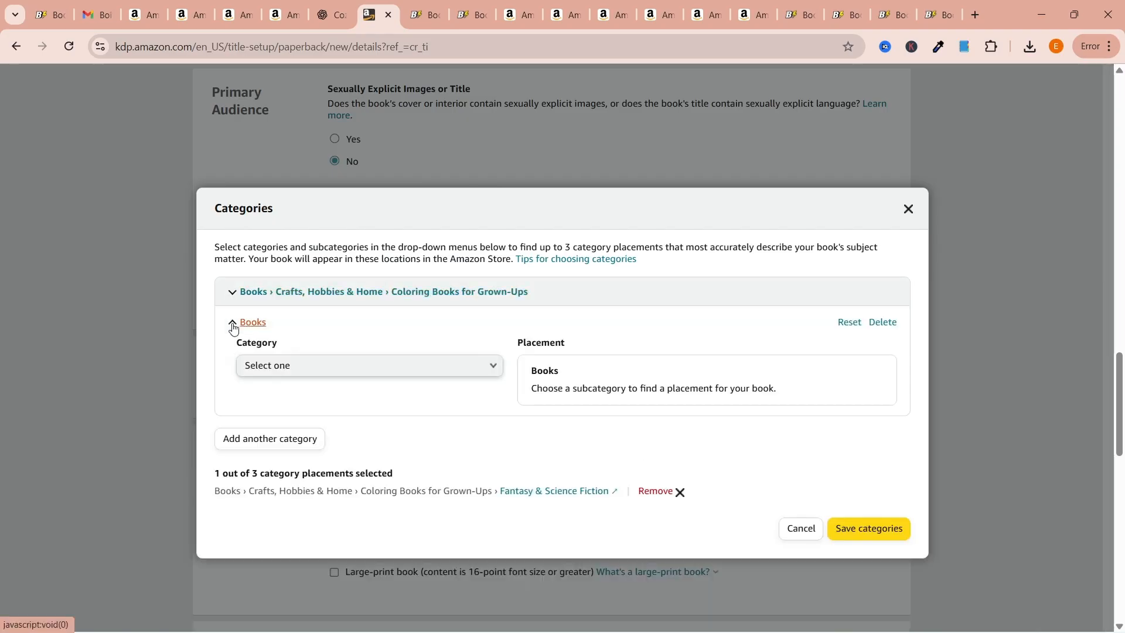
Set the second category to Crafts, Hobbies & Home, Coloring Books for Grown-Ups, with the Animals placement
click(372, 367)
click(299, 223)
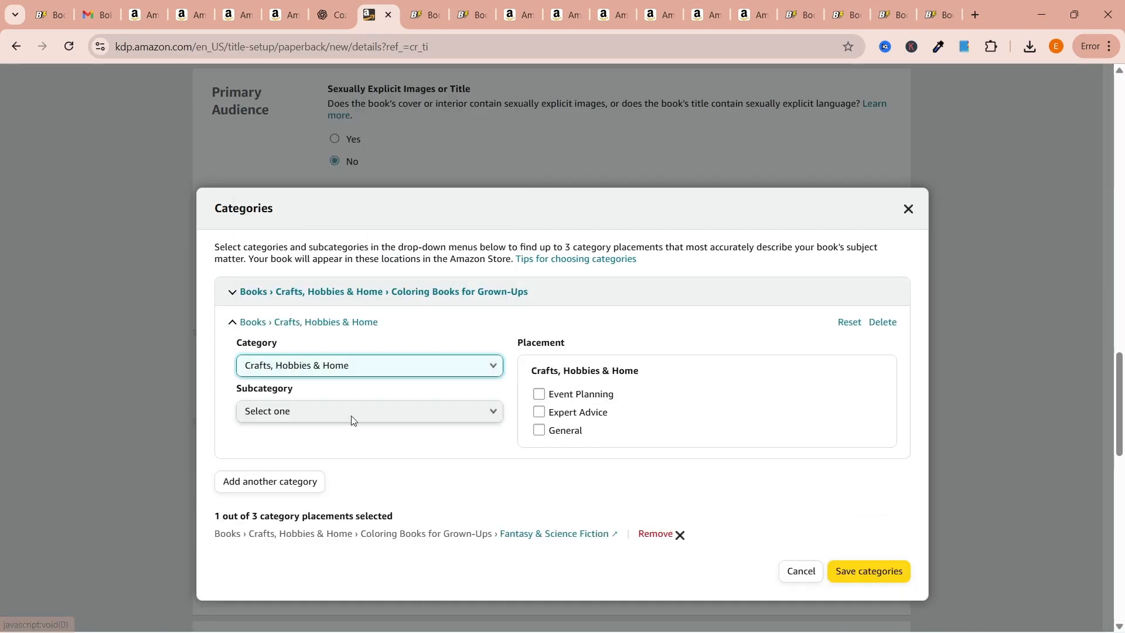
click(345, 414)
click(360, 443)
click(539, 394)
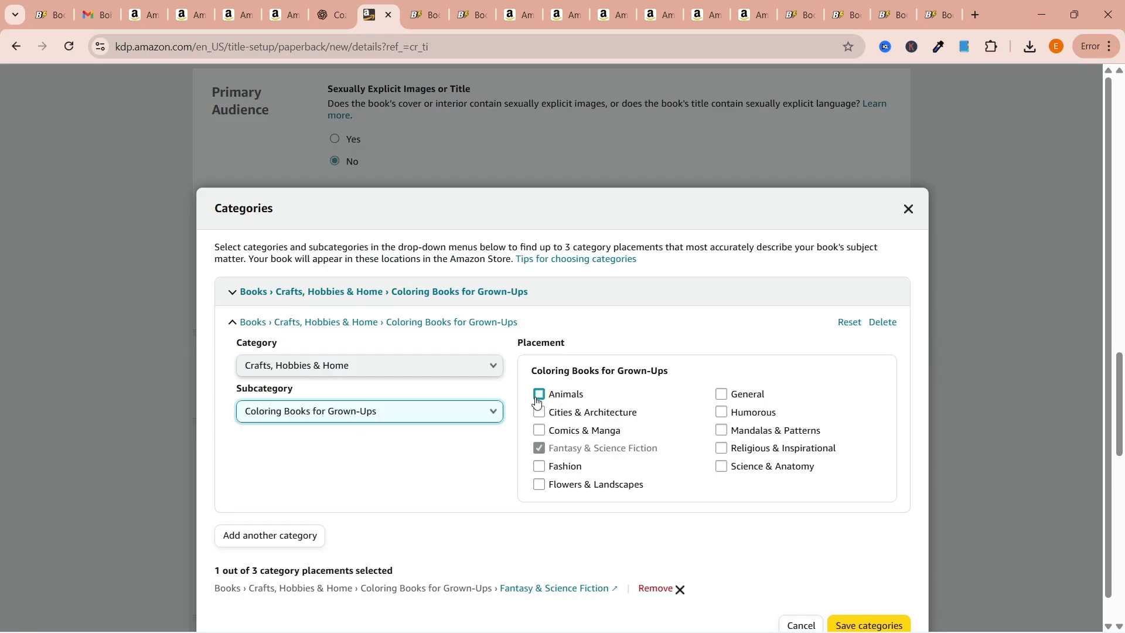
Recheck the Cozy Friends listing's best-seller categories on Amazon and add a third category entry in KDP
click(515, 15)
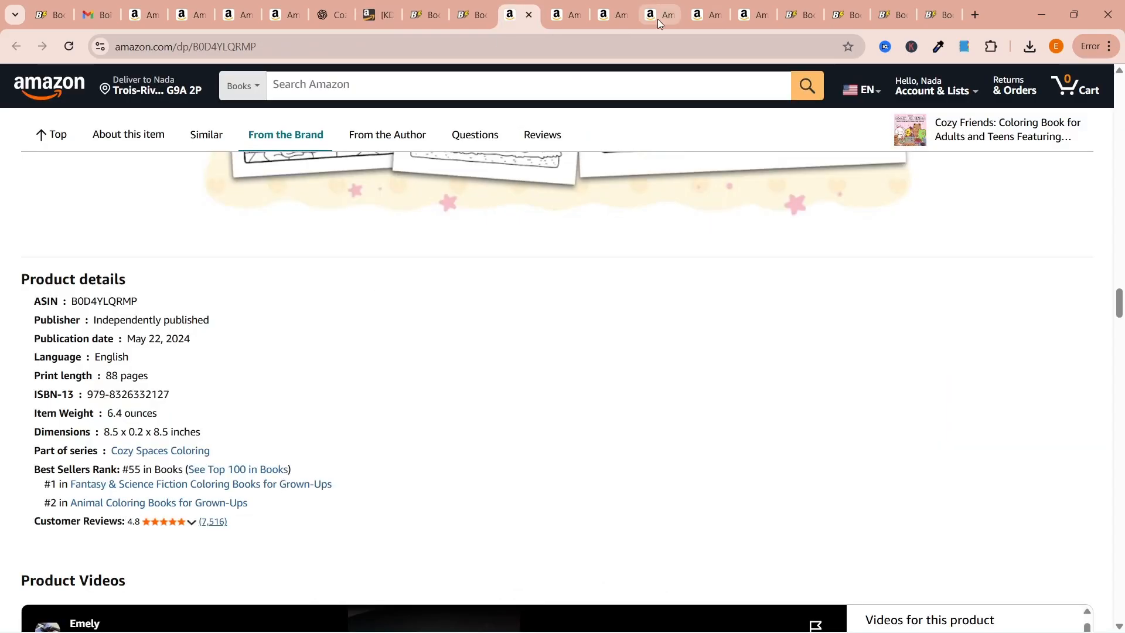
click(566, 15)
click(378, 13)
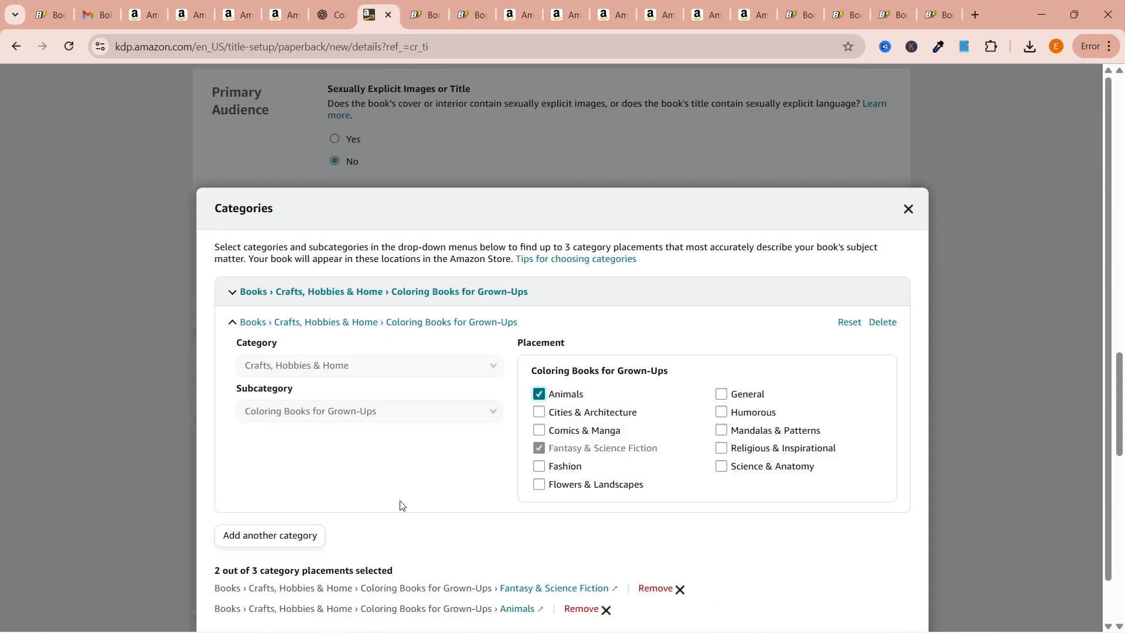
scroll(370, 541, down, 1)
click(269, 490)
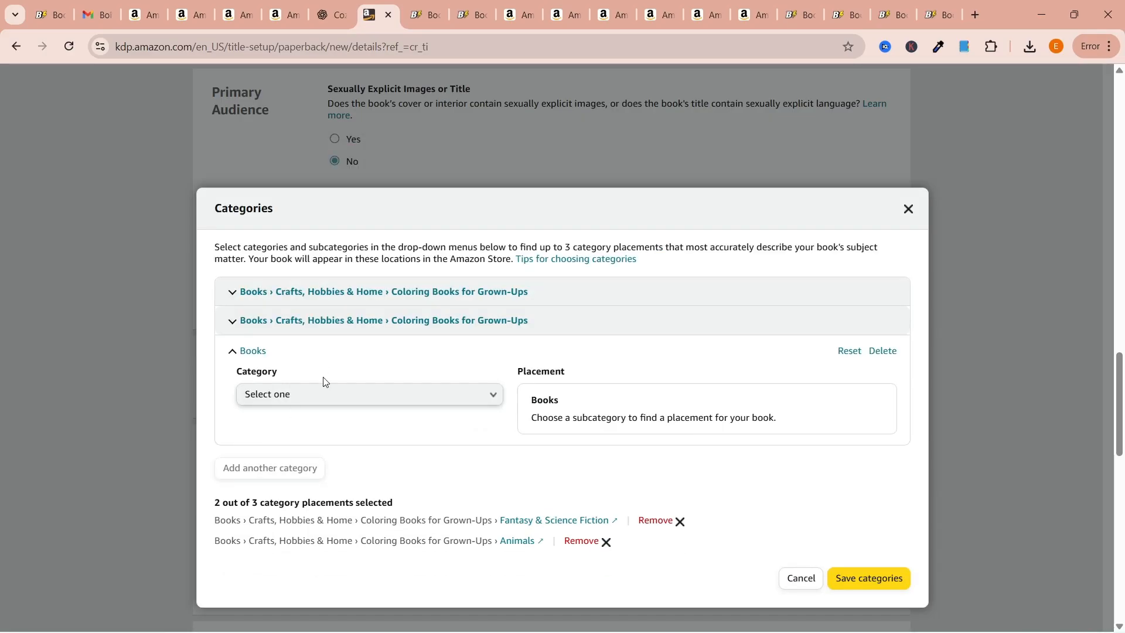
Browse the subcategories of Amazon's Children's Books best sellers for a suitable third category
click(566, 15)
click(56, 324)
scroll(71, 453, down, 5)
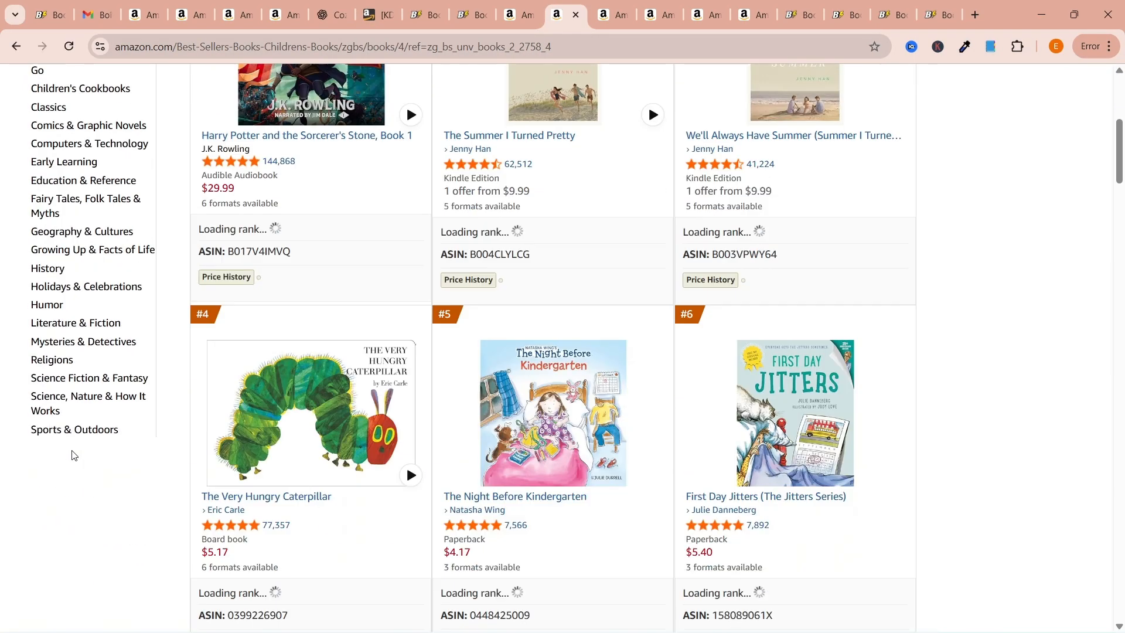
scroll(73, 454, up, 5)
Search Amazon Books for "children coloring book" and sort the results by Best Sellers
click(341, 77)
text(childre)
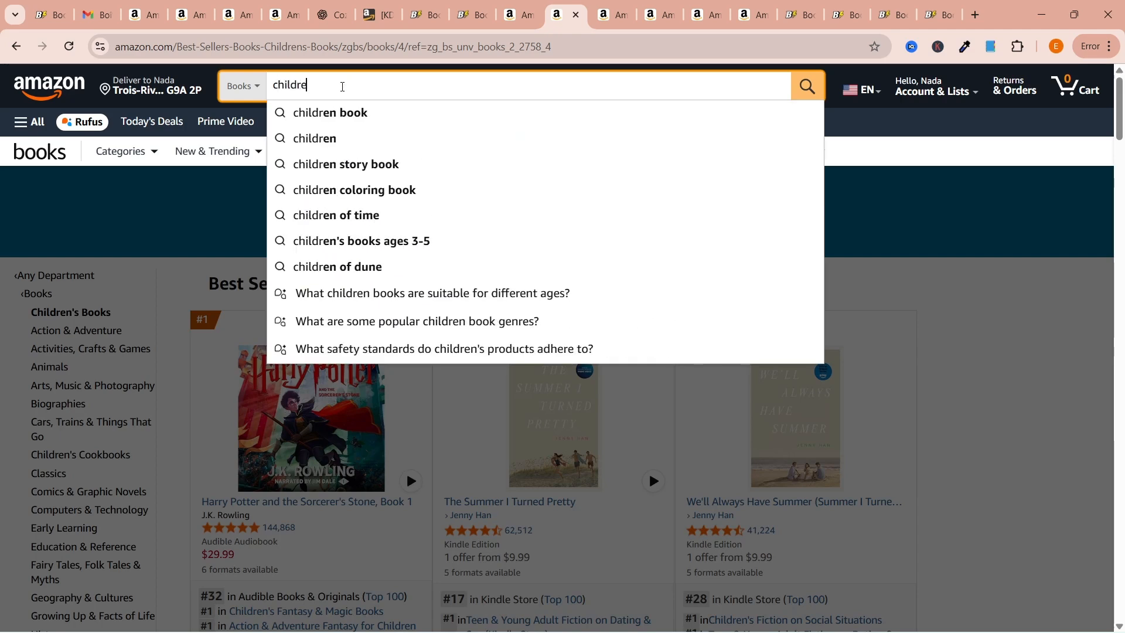
text(n coloring book)
key(Return)
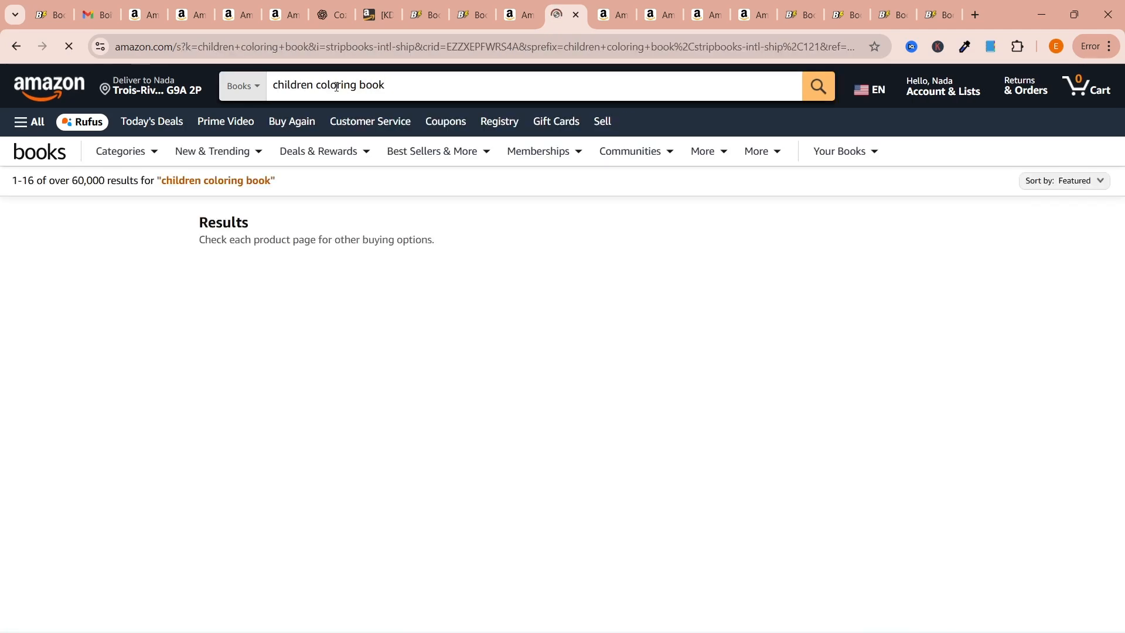
click(1093, 182)
click(1019, 301)
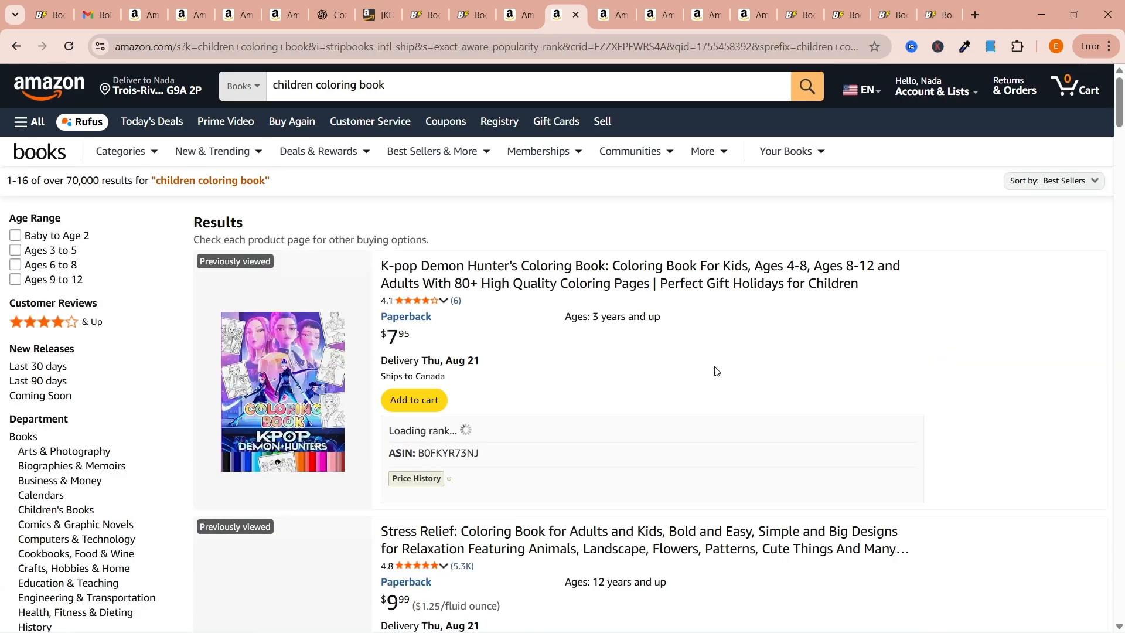
Open the Stress Relief and K-pop Demon Hunter's coloring book listings in new tabs and view the Stress Relief one
scroll(720, 368, down, 5)
right_click(712, 268)
click(730, 283)
scroll(697, 284, up, 5)
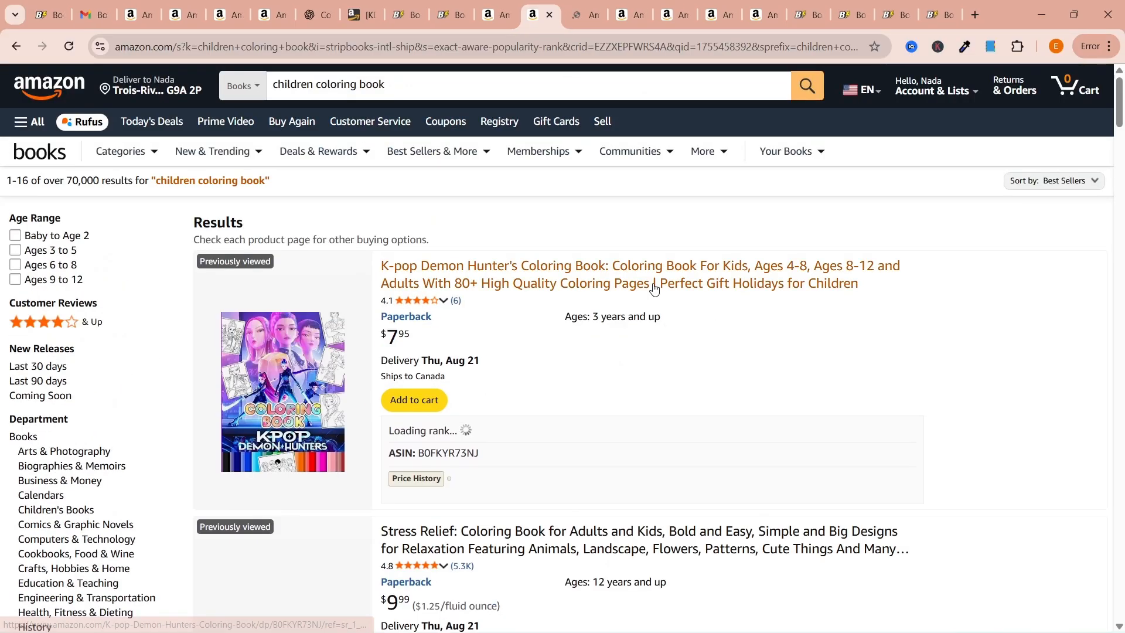
right_click(655, 286)
click(671, 303)
click(556, 16)
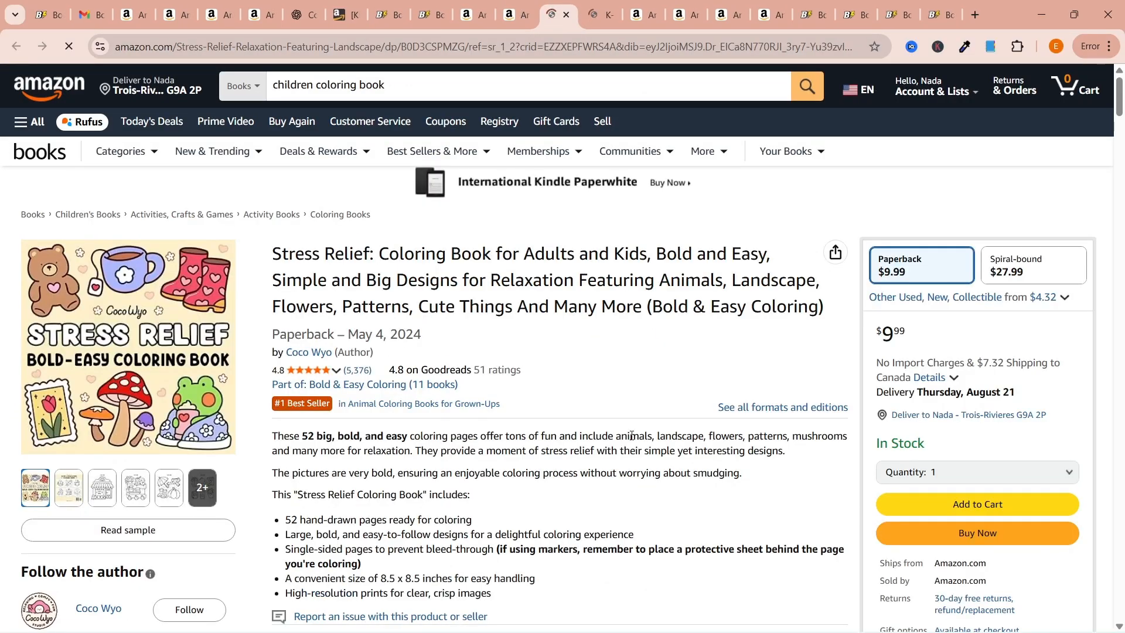
Check the Stress Relief book's best-seller ranks in its product details and open the Children's Coloring Books best-seller list
right_click(462, 419)
click(486, 427)
scroll(676, 382, down, 20)
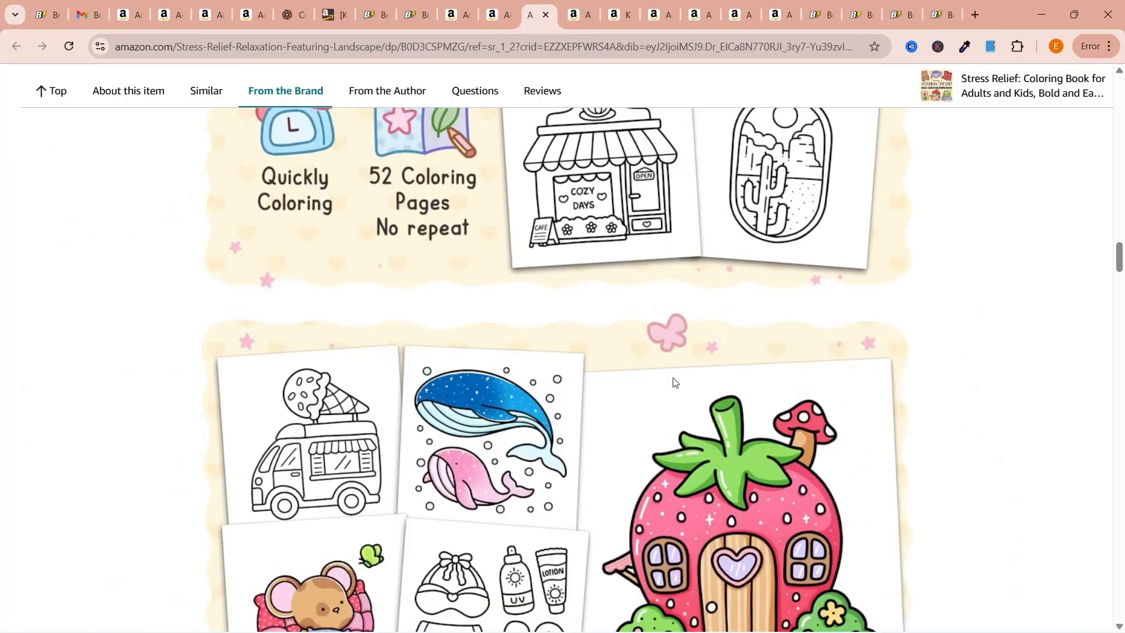
scroll(676, 382, down, 10)
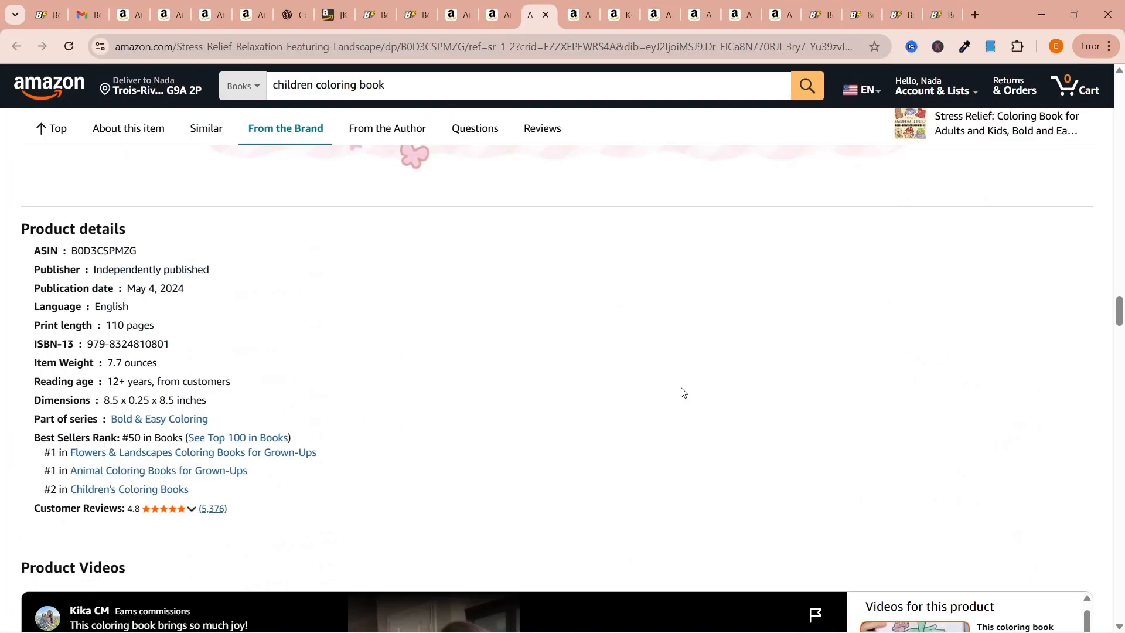
click(139, 491)
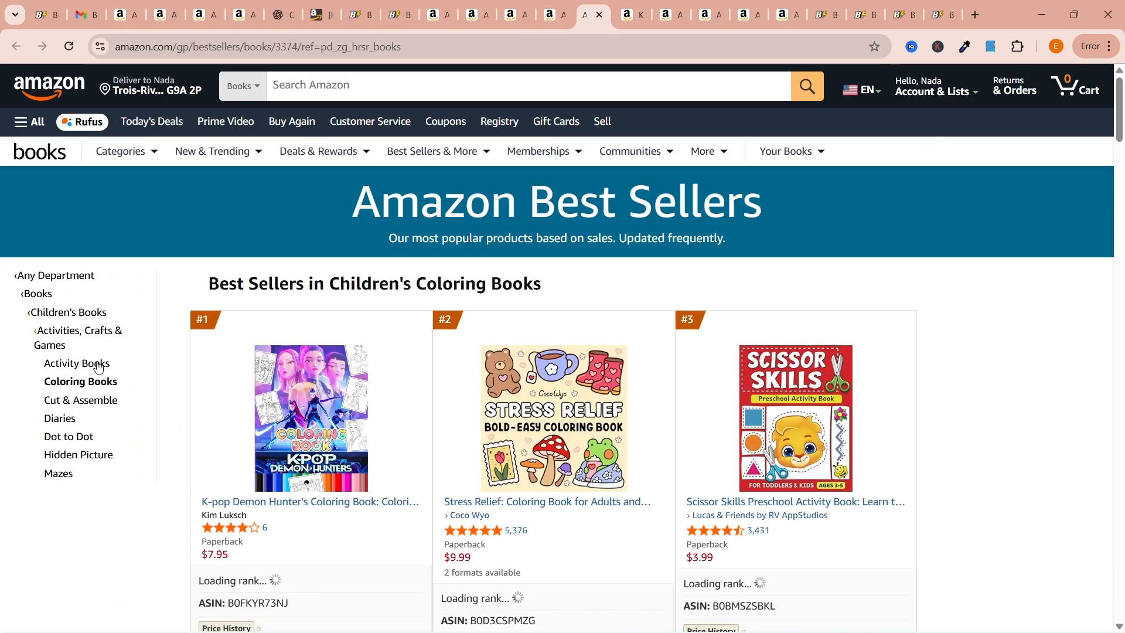
In KDP, set the third category's subcategory to Activities, Crafts & Games and compare it with Amazon's best-seller category path
click(317, 15)
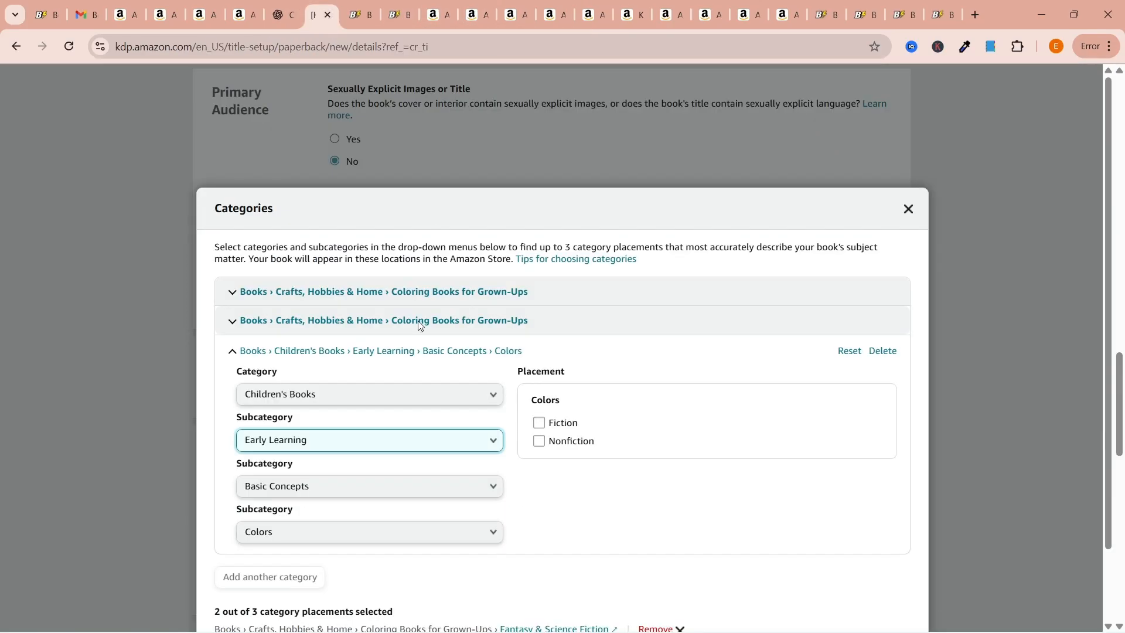
click(419, 443)
click(302, 137)
click(443, 486)
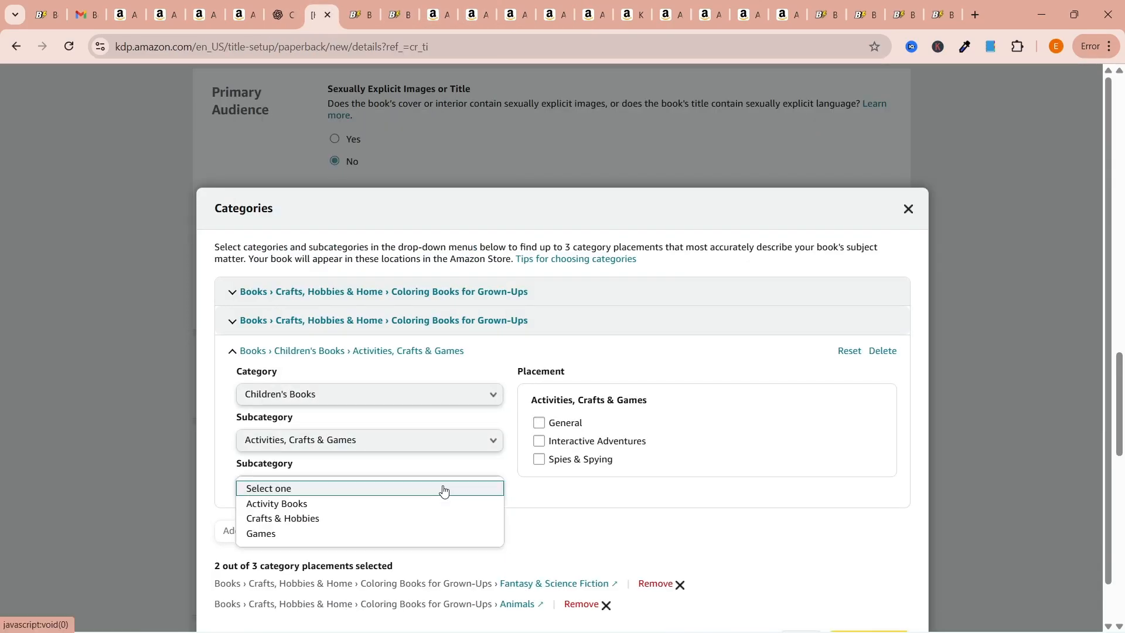
click(444, 488)
click(586, 15)
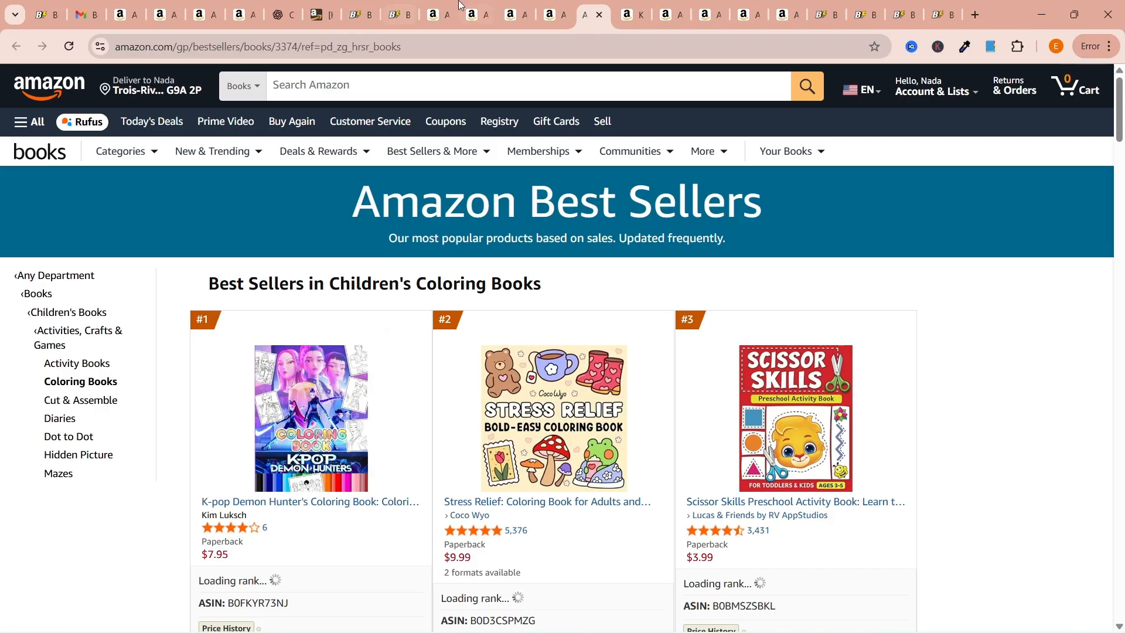
click(319, 15)
Narrow the third category to Activity Books and Coloring Books, with Fiction as its placement, and recheck Amazon's list
click(410, 486)
click(410, 502)
click(480, 528)
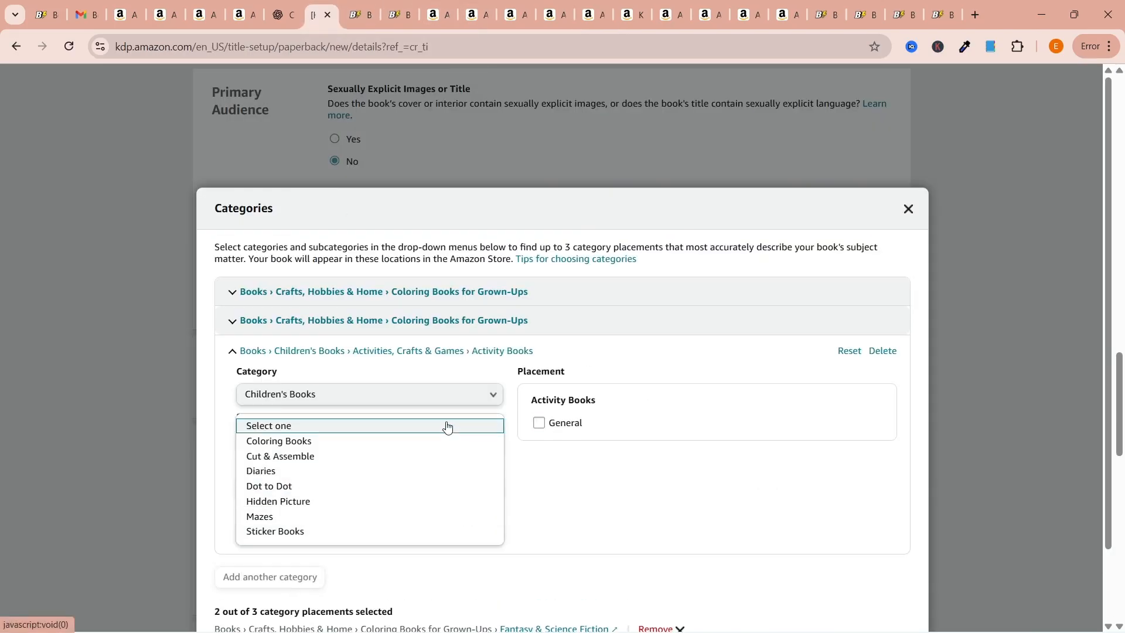
click(392, 442)
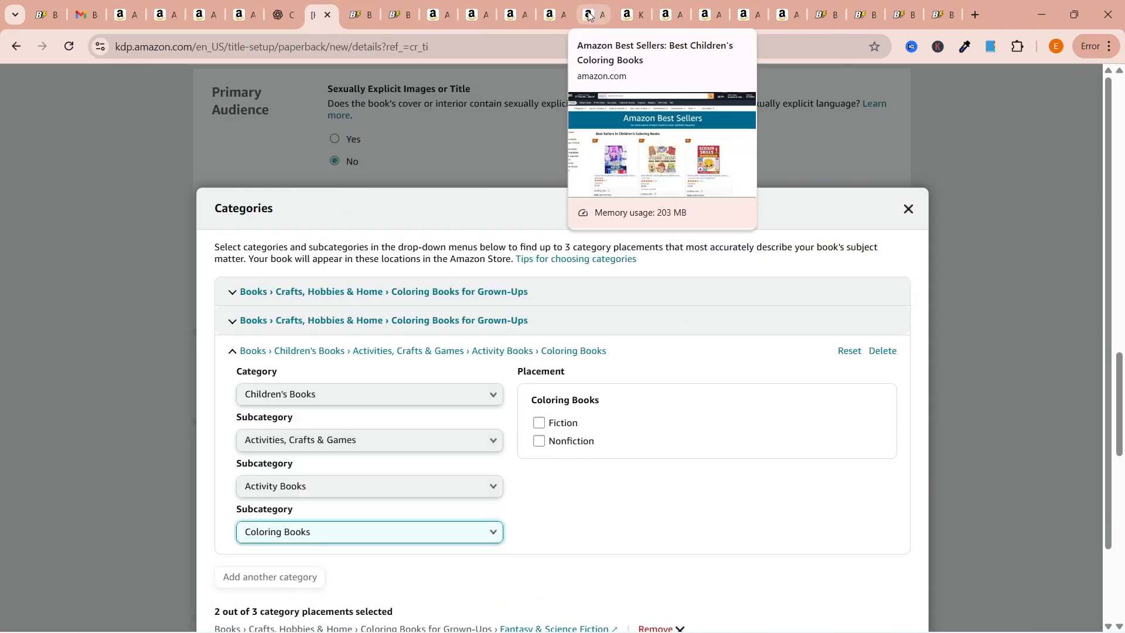
click(539, 422)
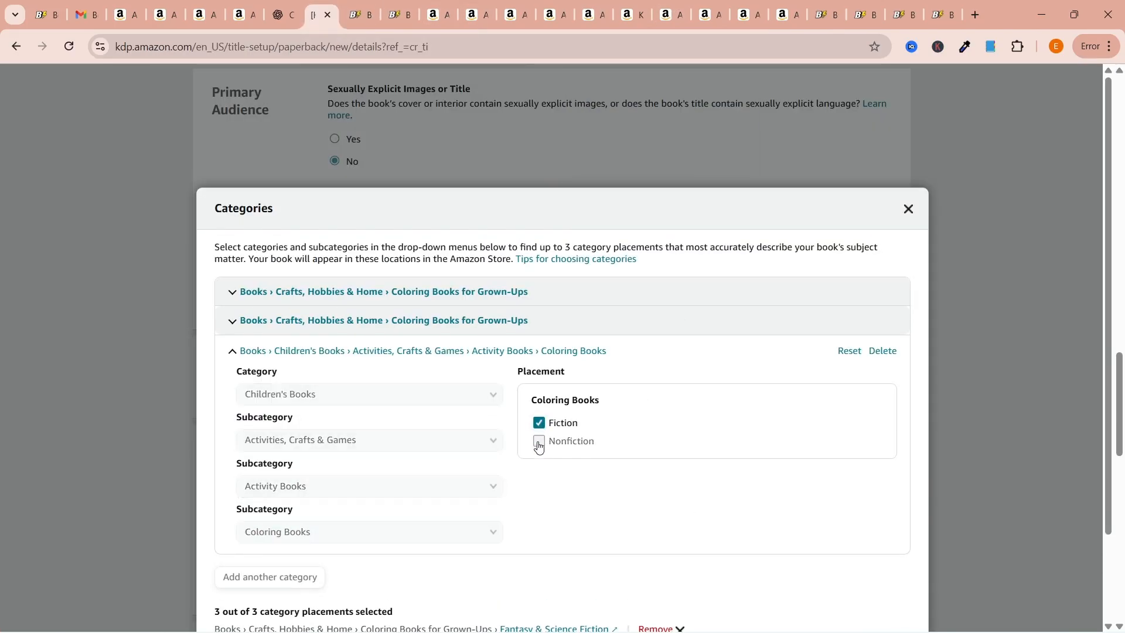
click(586, 14)
click(319, 15)
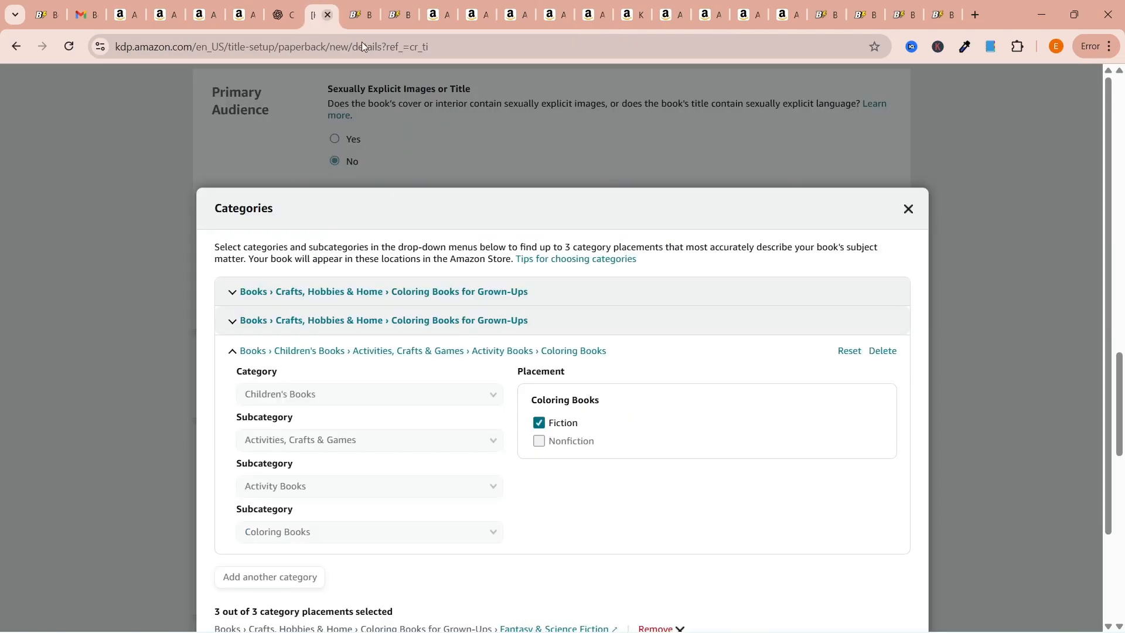
Save the three category placements and read the explanation of what counts as a low-content book
scroll(667, 560, down, 2)
click(539, 337)
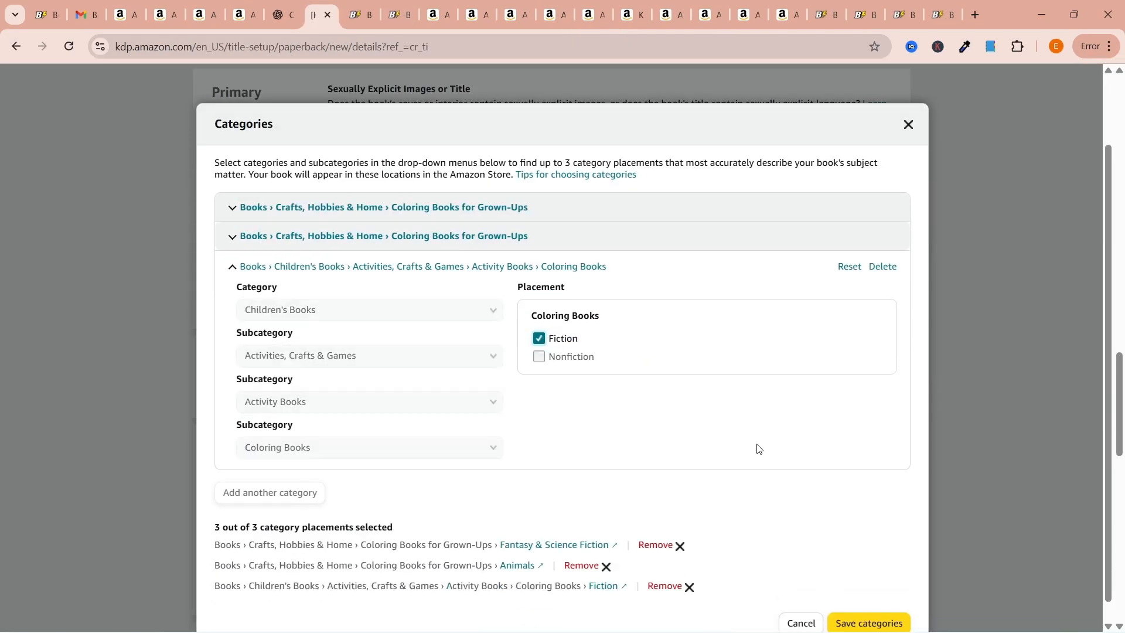
scroll(410, 528, down, 1)
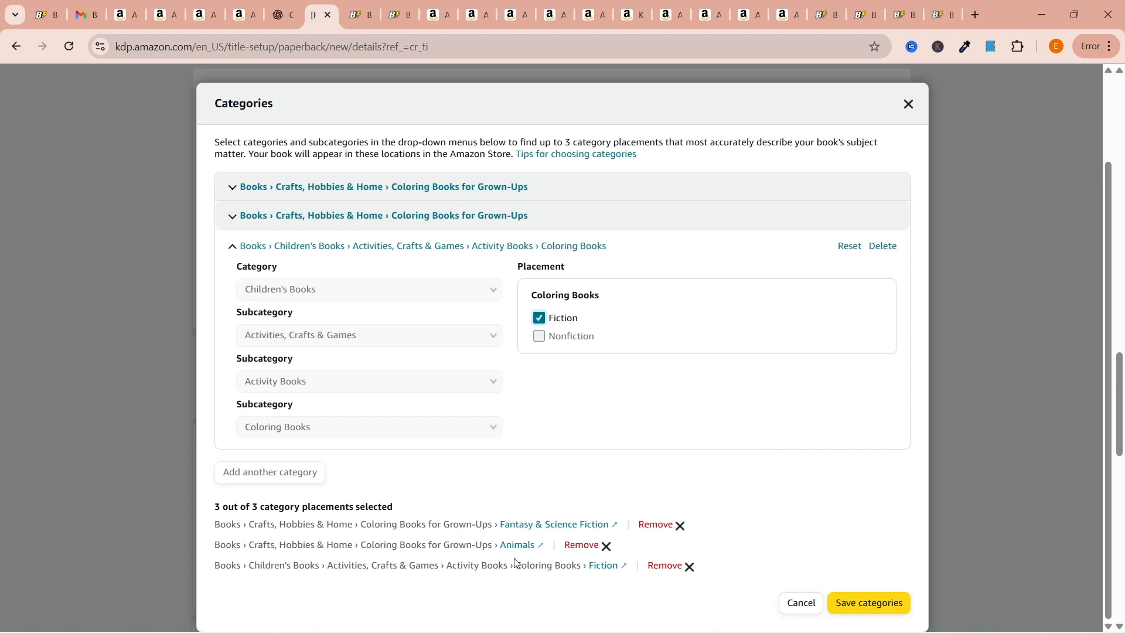
click(879, 607)
click(652, 490)
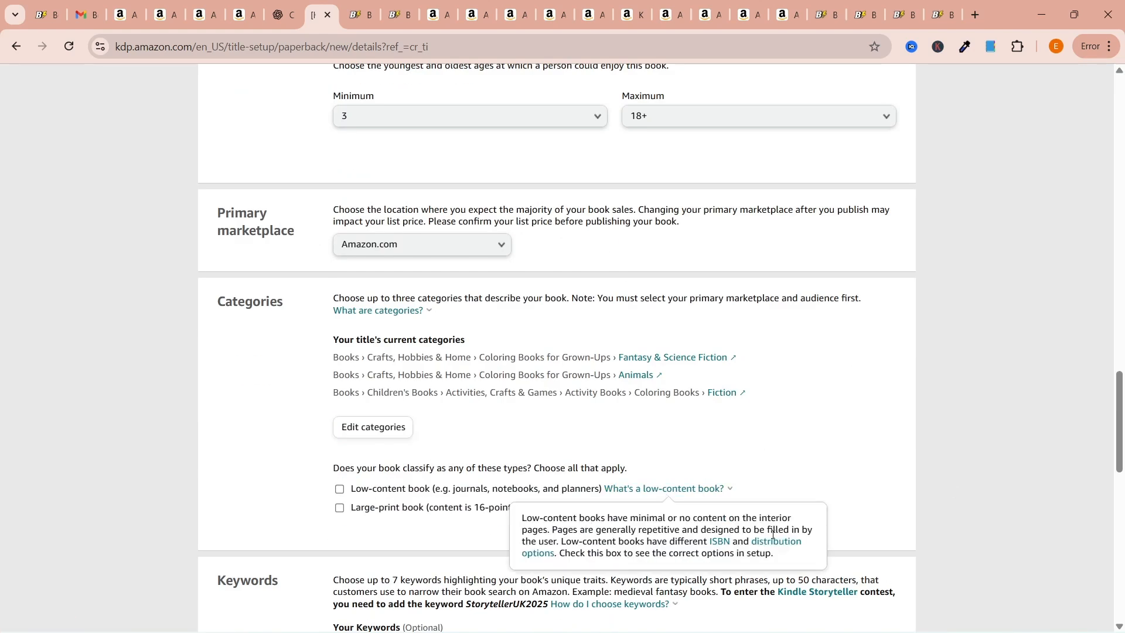
click(822, 462)
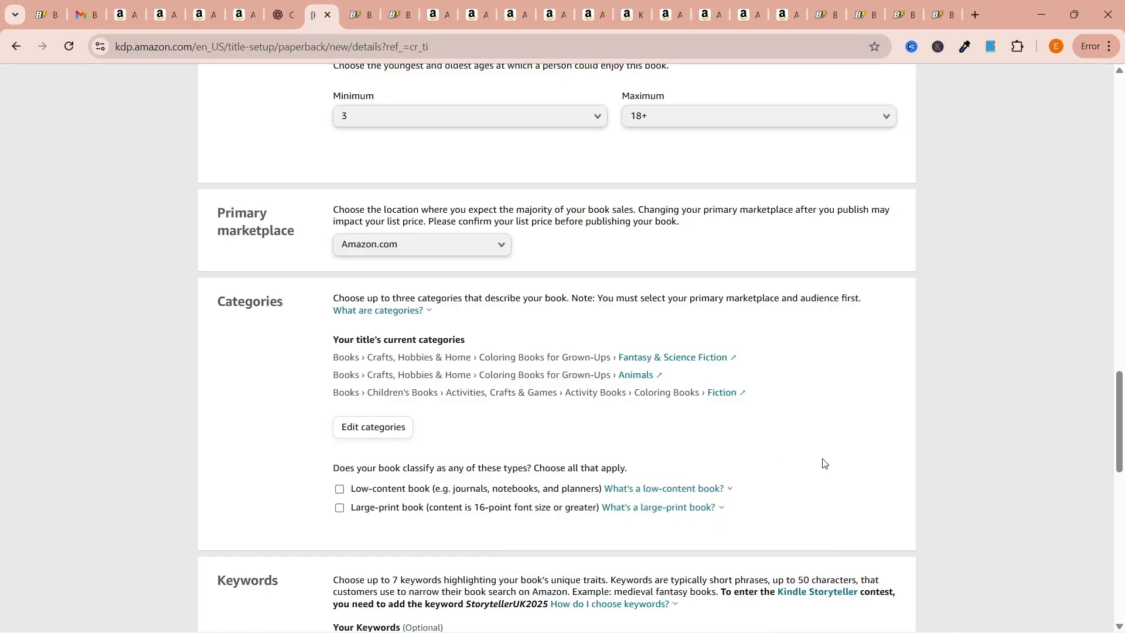
Review the whole Paperback Details form, then save it and continue to the Paperback Content page
scroll(832, 515, down, 7)
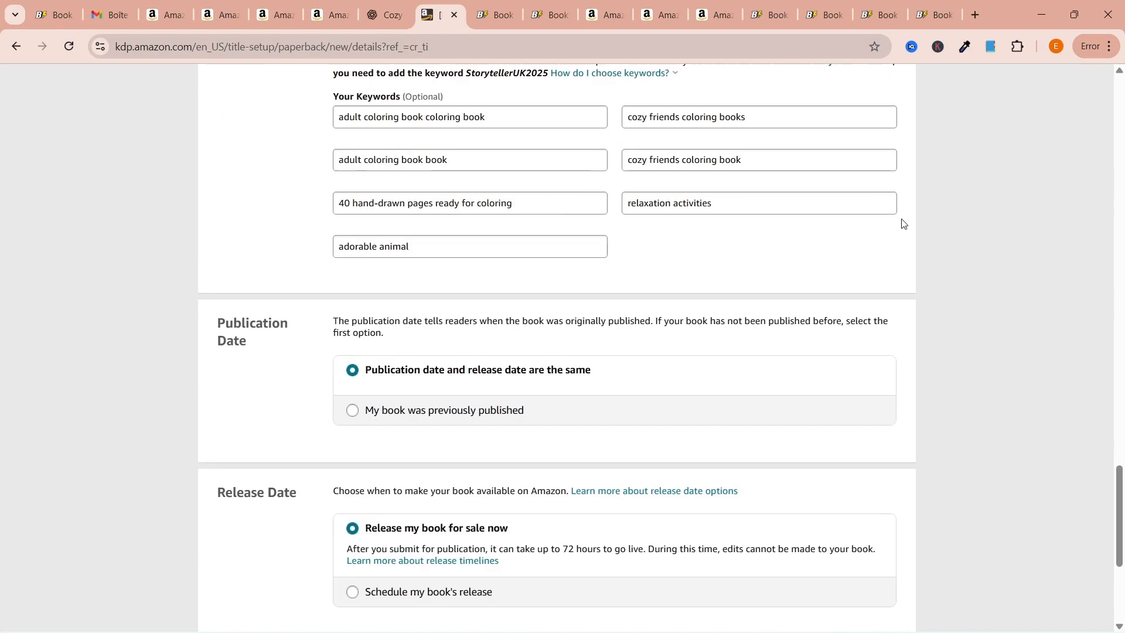
scroll(902, 222, down, 2)
scroll(902, 222, up, 18)
scroll(902, 224, up, 17)
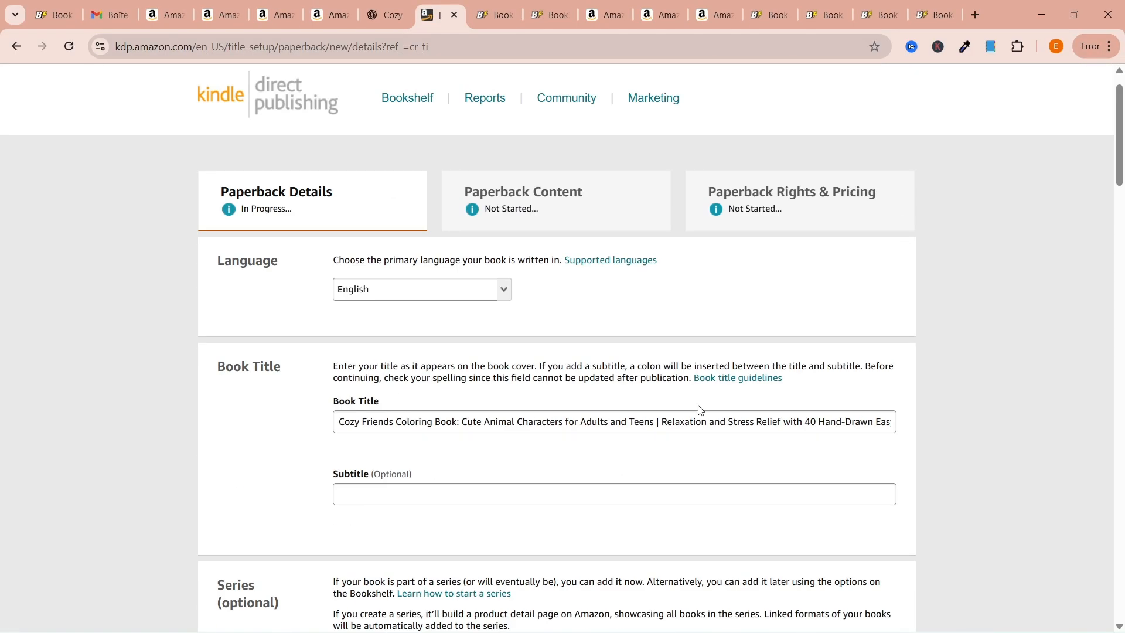
scroll(699, 404, down, 16)
scroll(881, 297, down, 20)
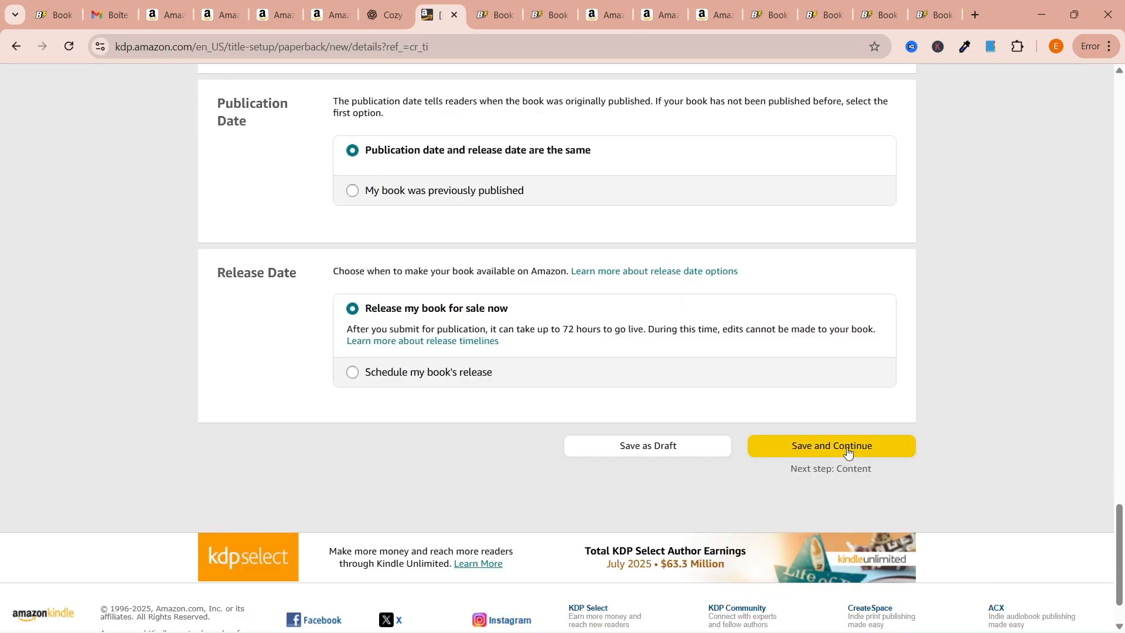
click(847, 448)
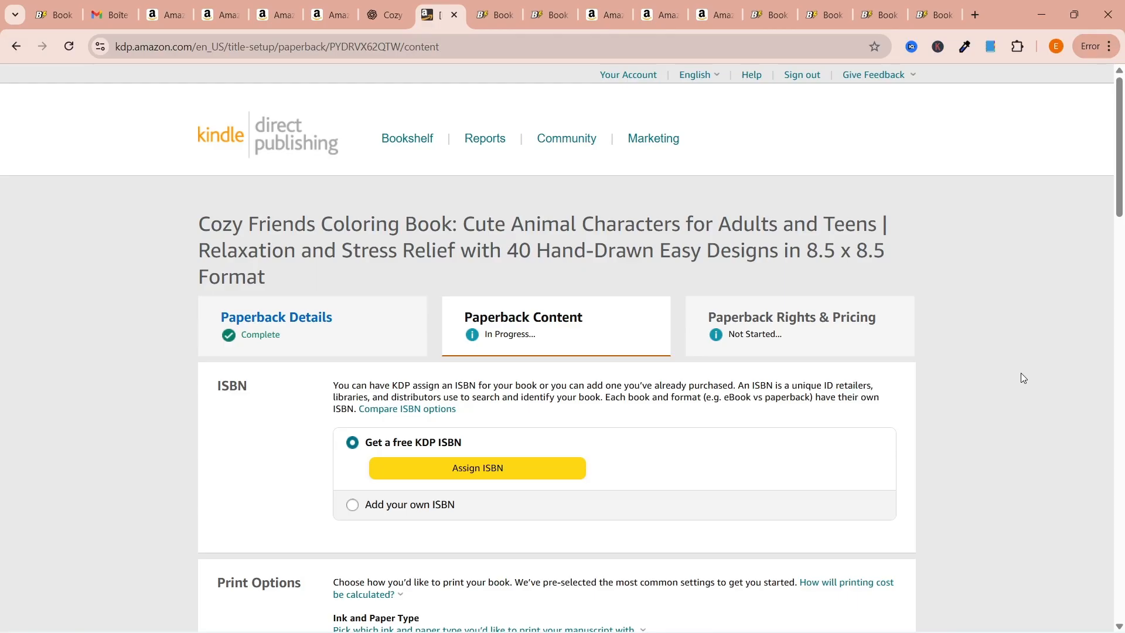
Assign a free KDP ISBN to the paperback
scroll(761, 387, down, 1)
click(525, 397)
click(920, 396)
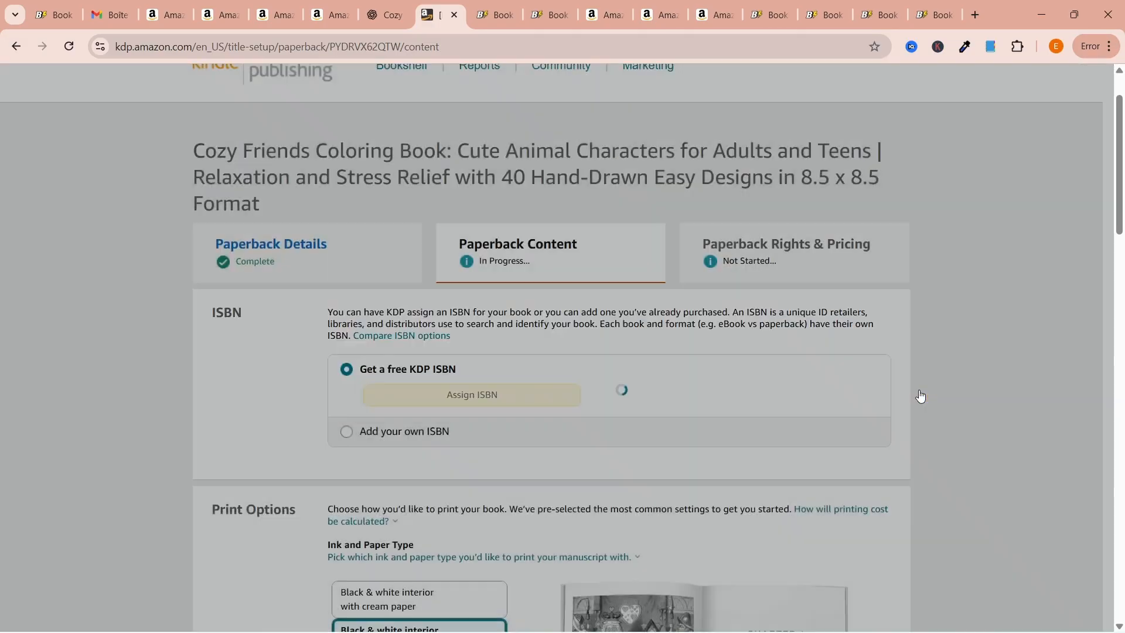
Set the paperback's trim size to 8.5 x 8.5 in
scroll(853, 421, down, 9)
click(564, 446)
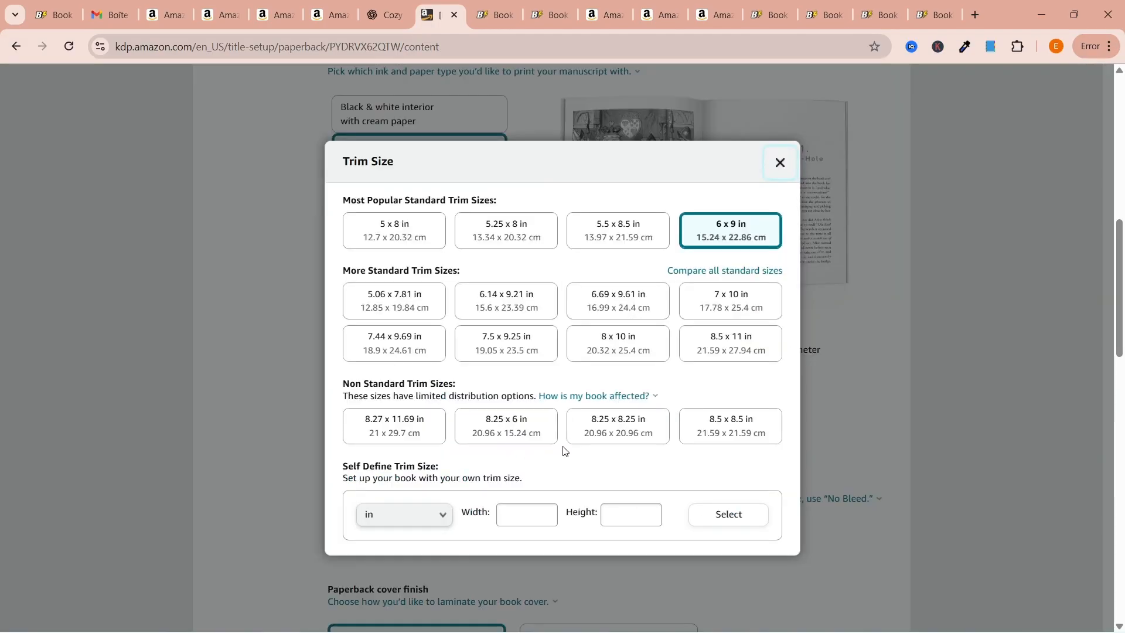
click(754, 423)
In File Explorer, open the project settings text file to check the print options required for KDP, then close it
scroll(586, 480, down, 1)
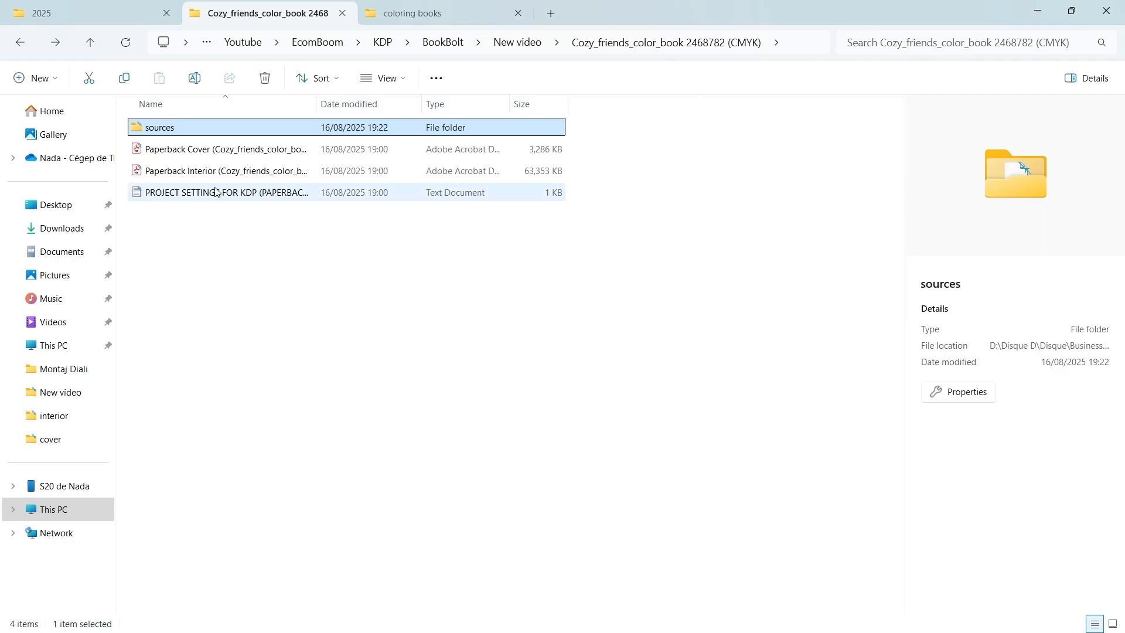
double_click(217, 192)
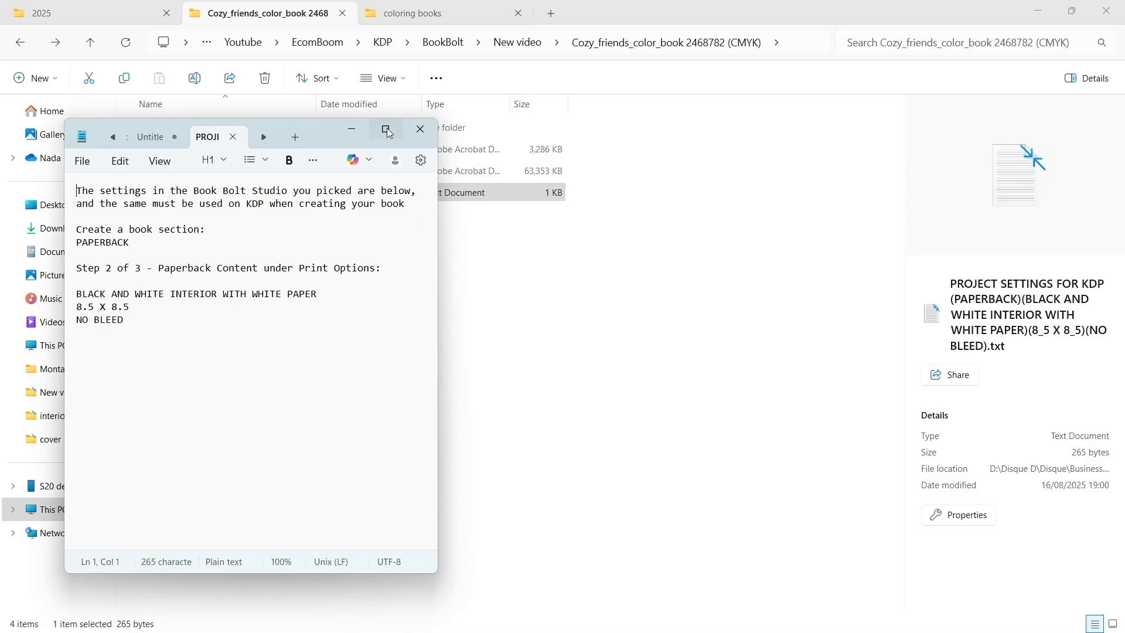
click(420, 130)
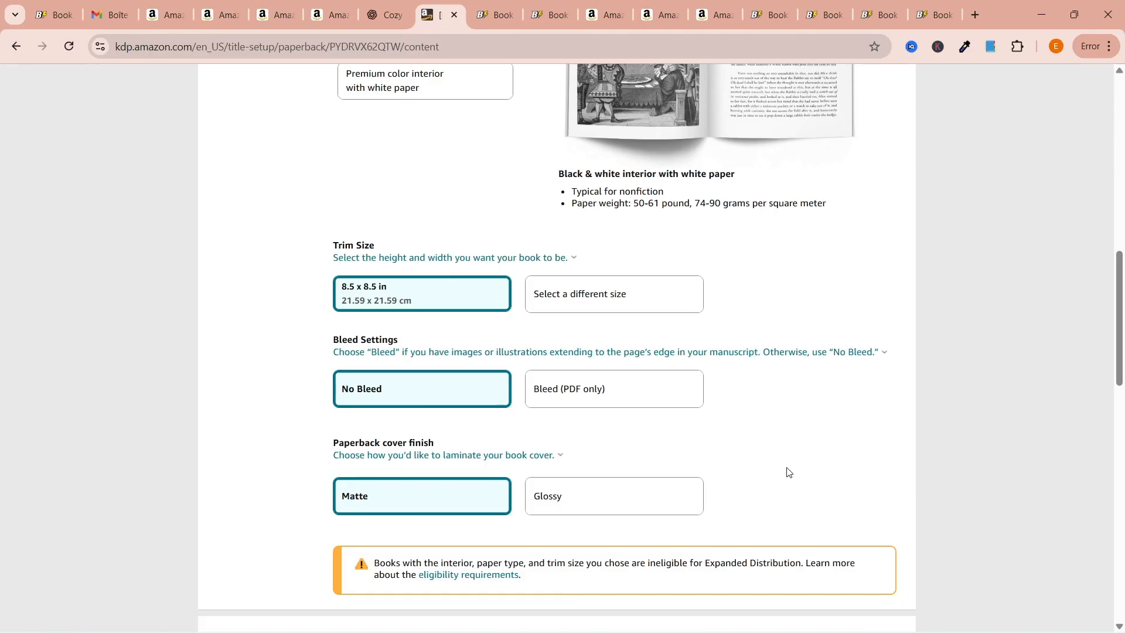
Open the Paperback Interior PDF from the project folder in Adobe Acrobat and look through its pages
scroll(789, 472, down, 5)
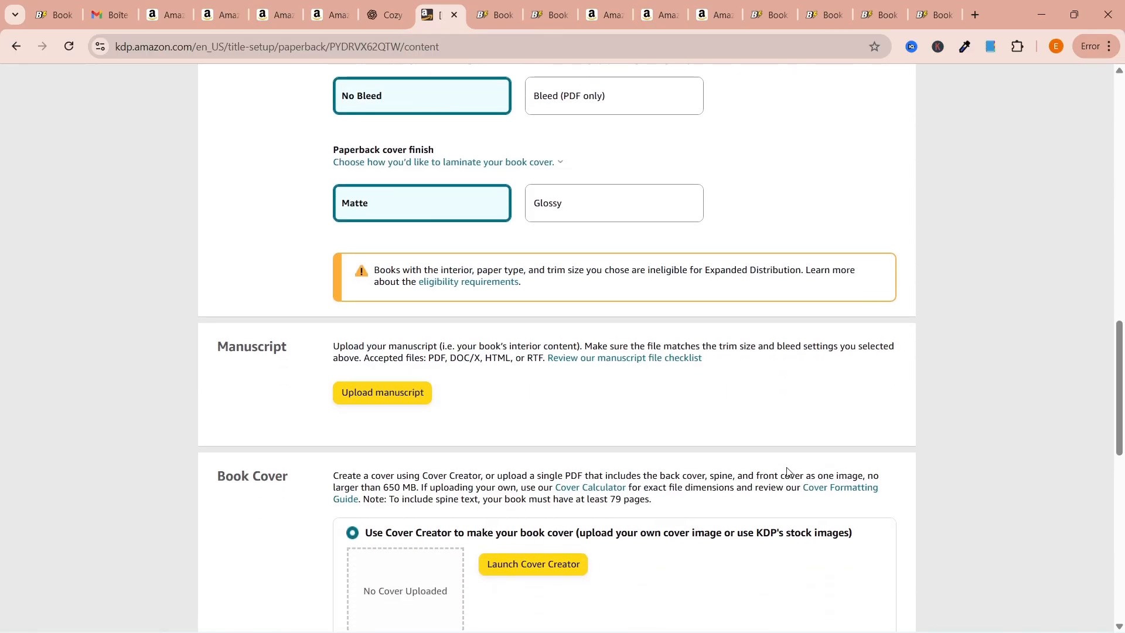
scroll(788, 472, down, 3)
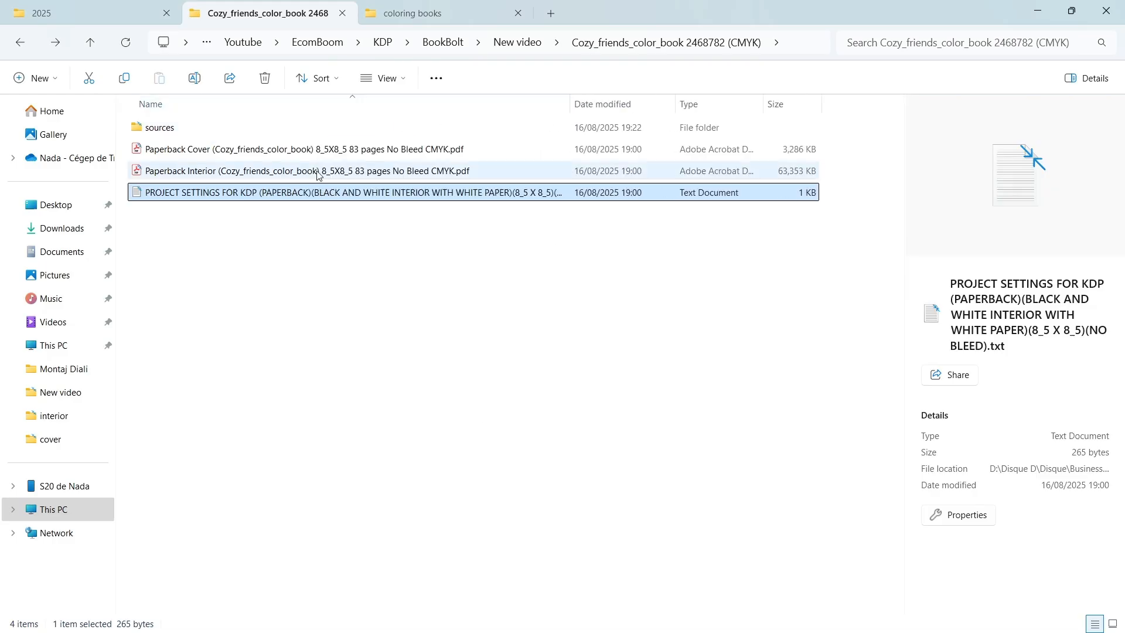
key(Up)
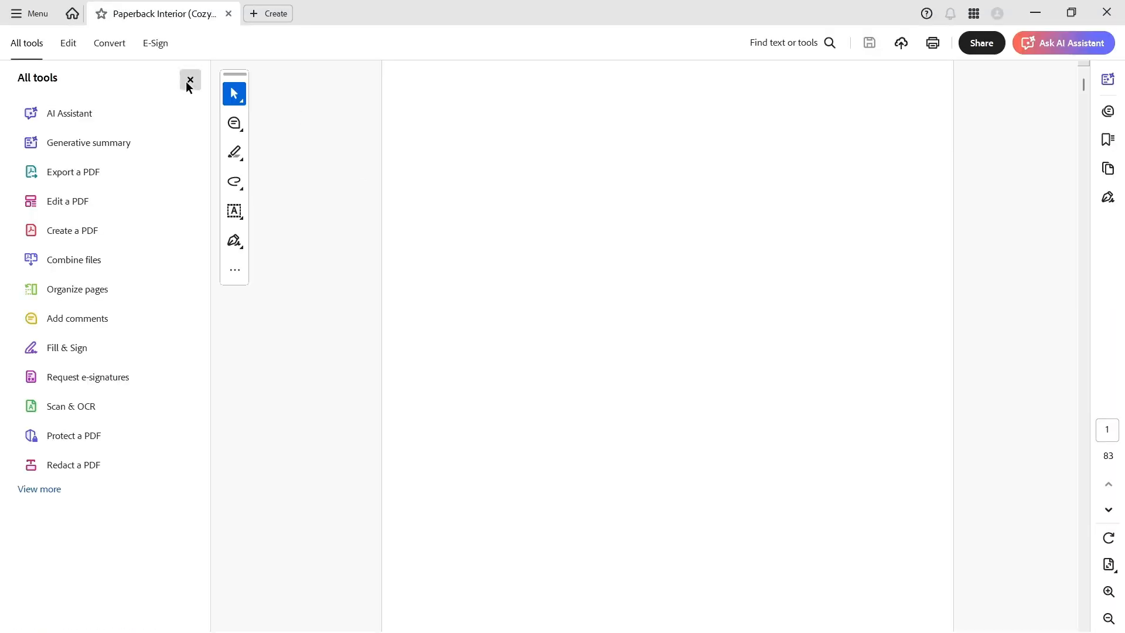
click(189, 80)
click(29, 13)
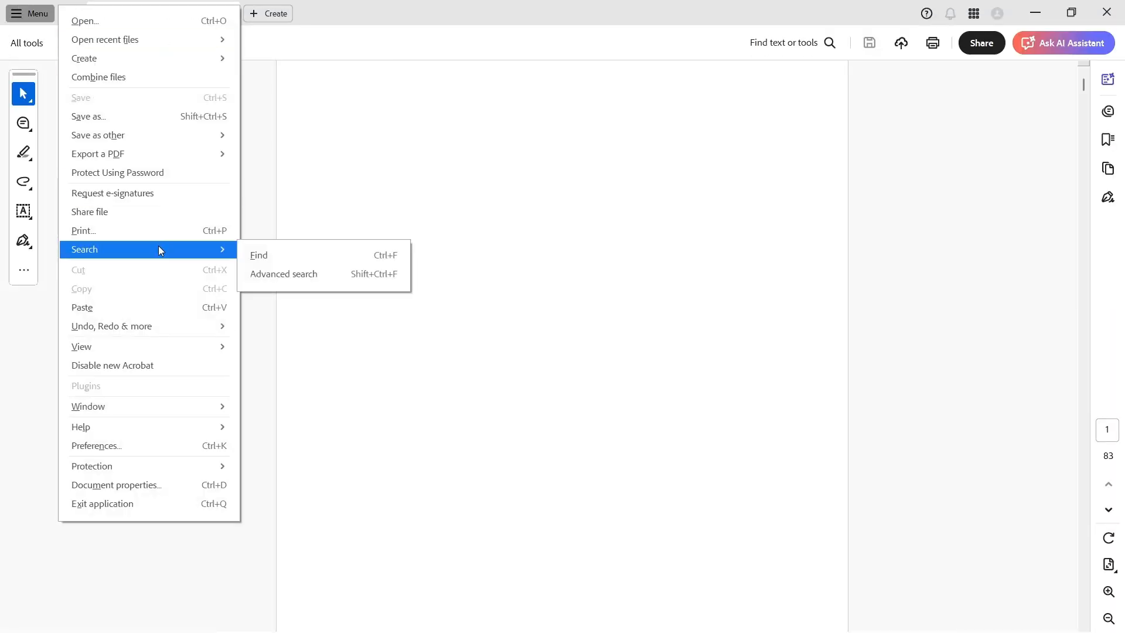
click(526, 319)
scroll(528, 285, down, 20)
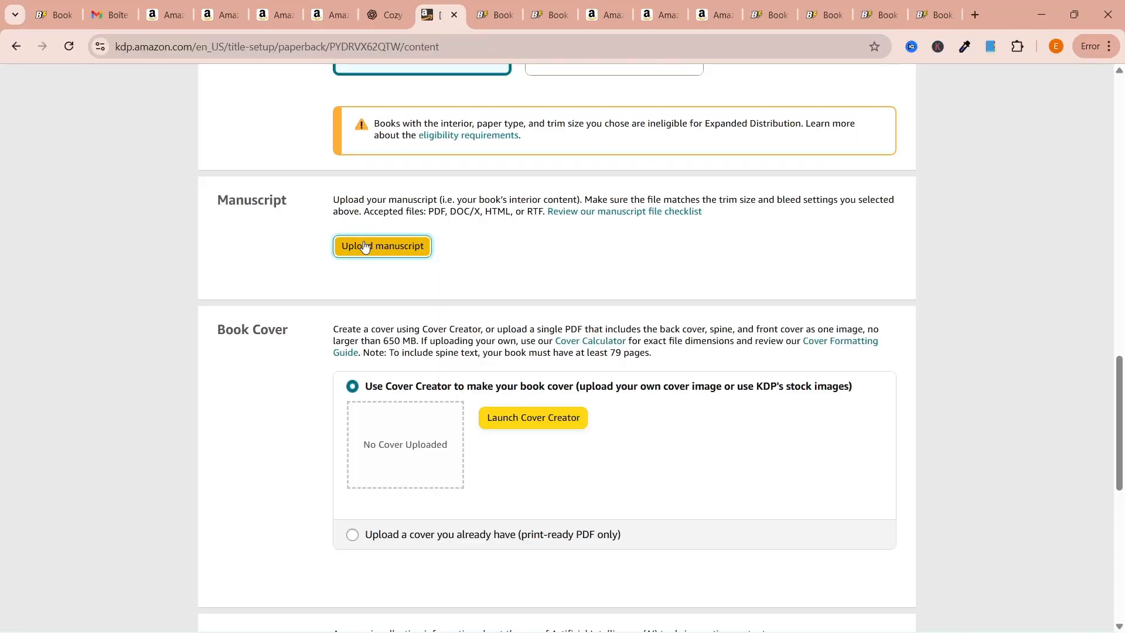
In KDP, upload the Paperback Interior PDF as the manuscript and the Paperback Cover PDF as the print-ready cover
click(364, 248)
double_click(293, 159)
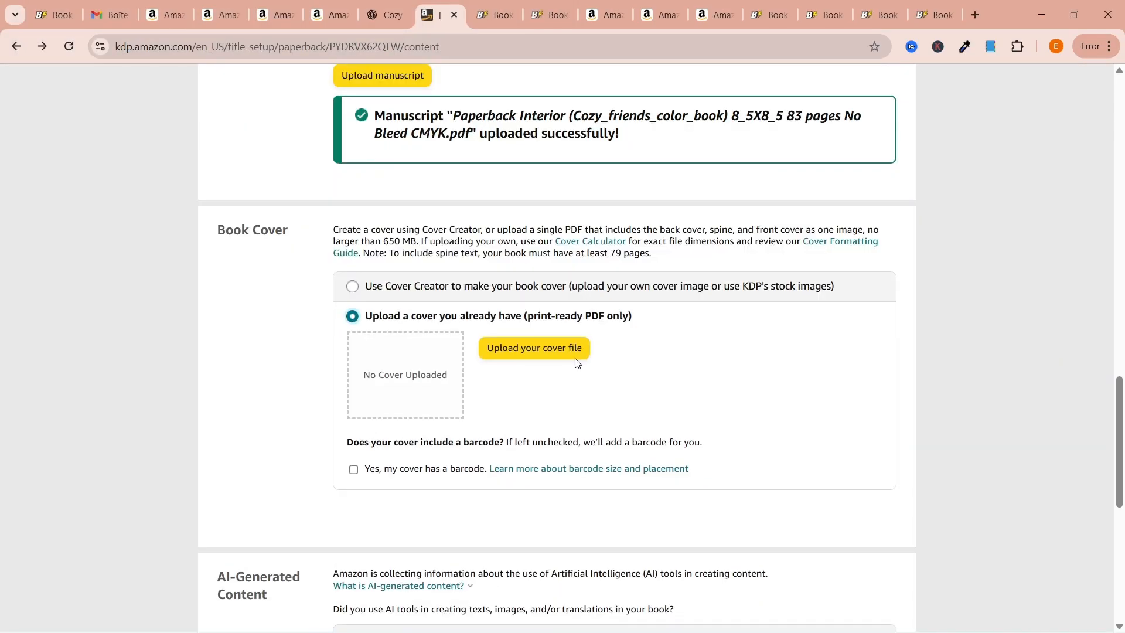
click(563, 348)
double_click(289, 136)
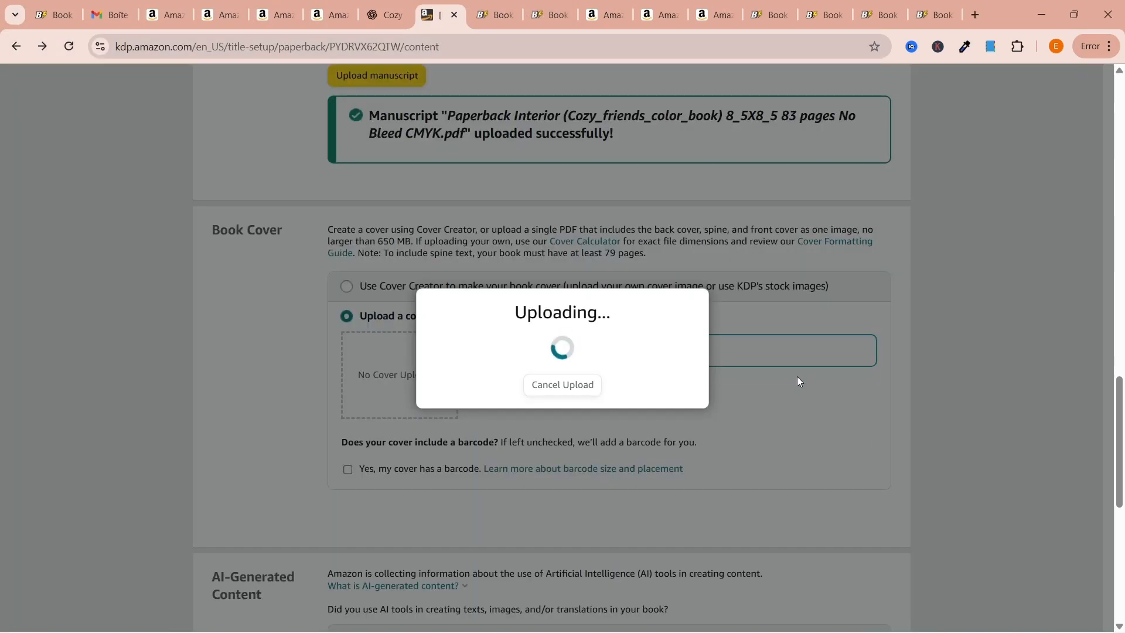
Answer No to the AI-generated content question and launch the print previewer
scroll(690, 377, down, 5)
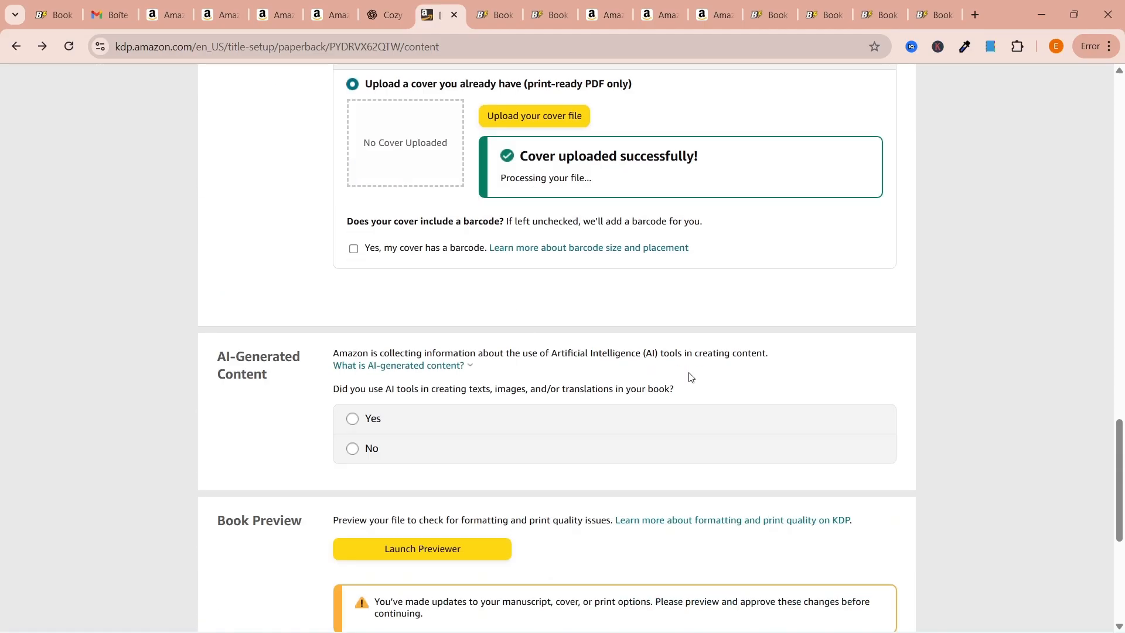
click(353, 372)
scroll(892, 361, down, 1)
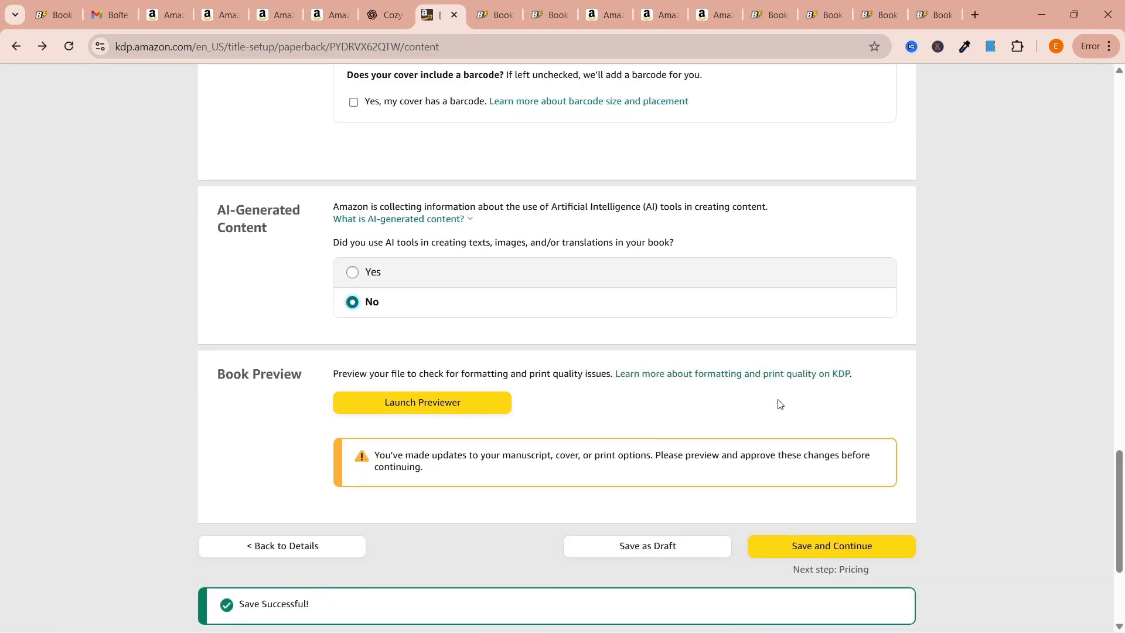
click(415, 402)
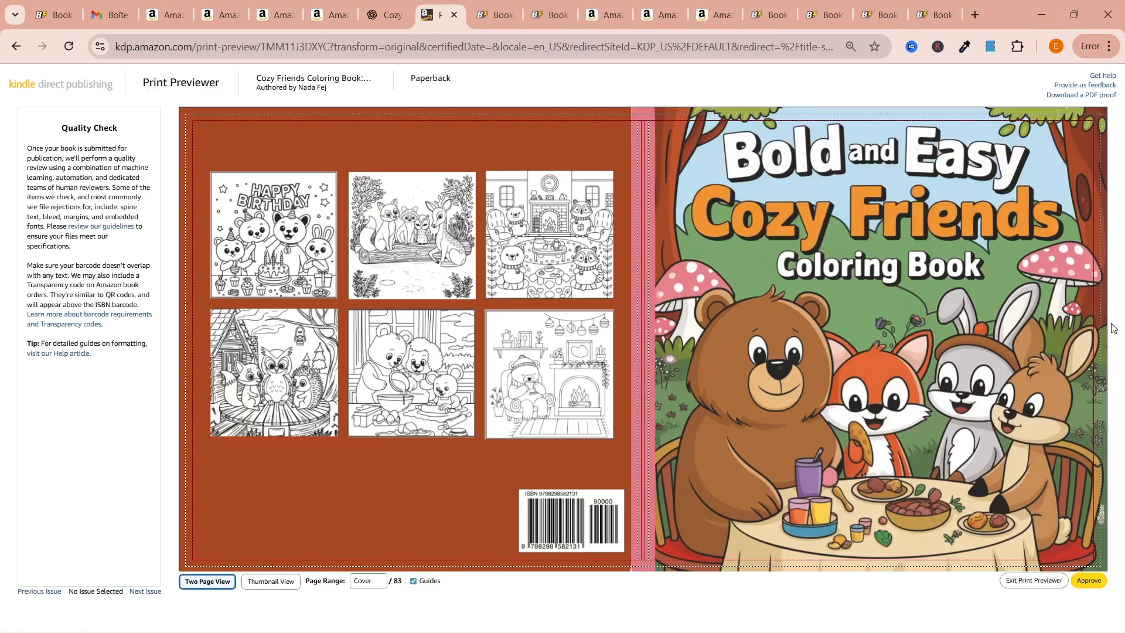
Page through the print preview from the cover to the last pages to check the book's layout
click(1088, 291)
click(1088, 291)
click(1088, 291)
click(1088, 291)
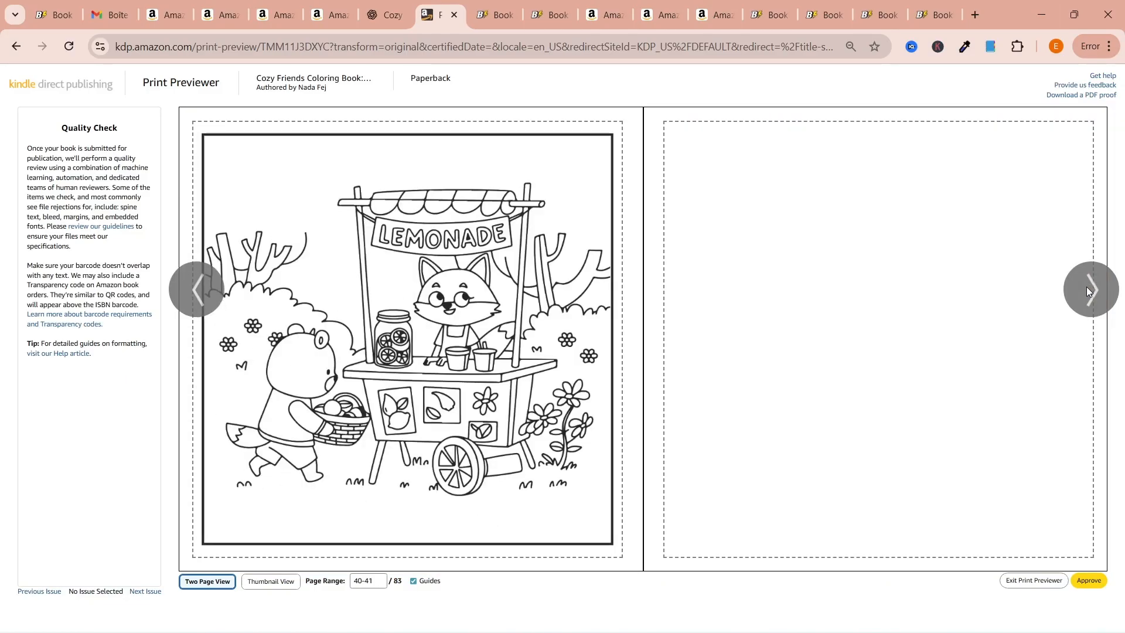
click(1089, 291)
click(1088, 291)
click(1088, 291)
click(1088, 291)
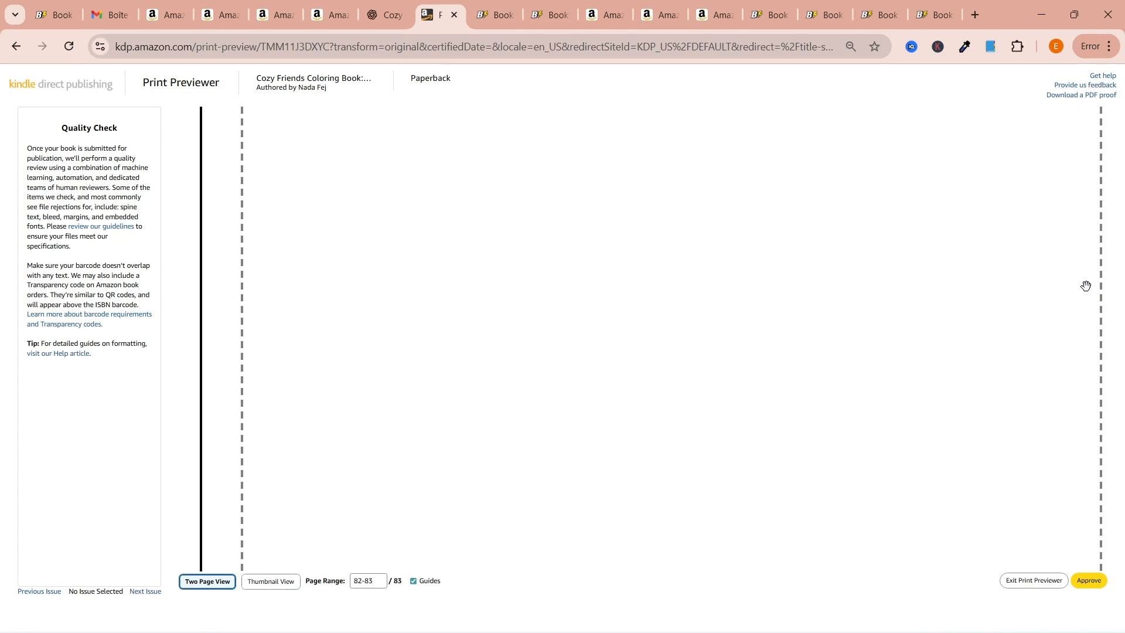
Approve the print preview and save the paperback content to continue to the rights and pricing page
click(1088, 580)
scroll(985, 367, down, 18)
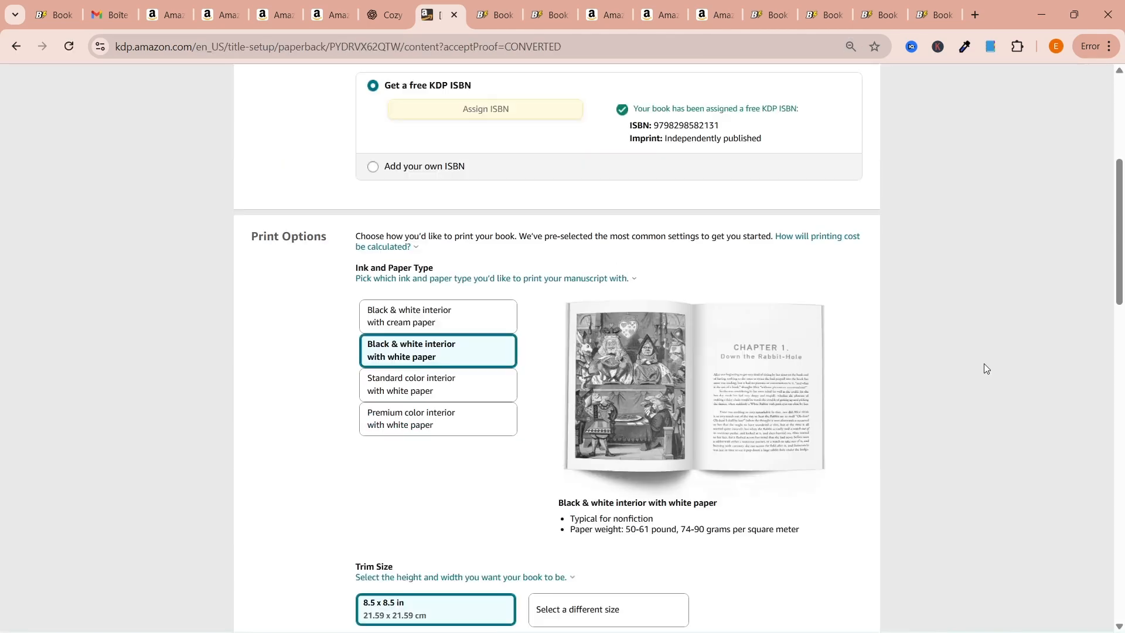
scroll(983, 363, down, 5)
click(851, 397)
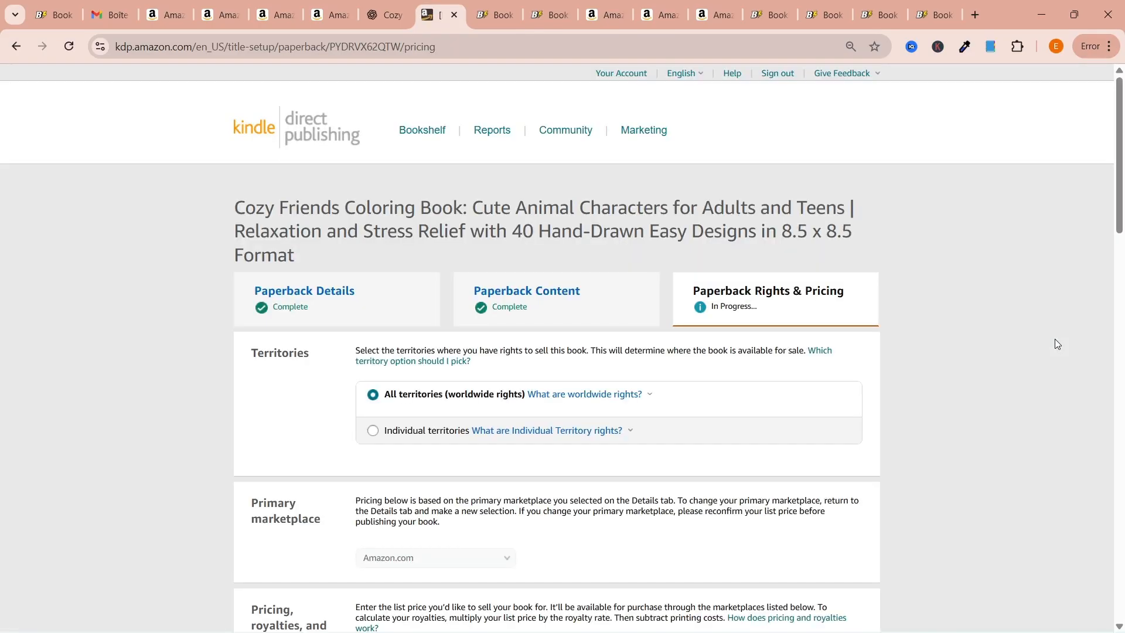
Review the territory and pricing sections, and check the paperback price of the competing Cozy Friends book on Amazon
scroll(1055, 339, down, 2)
scroll(1057, 344, down, 1)
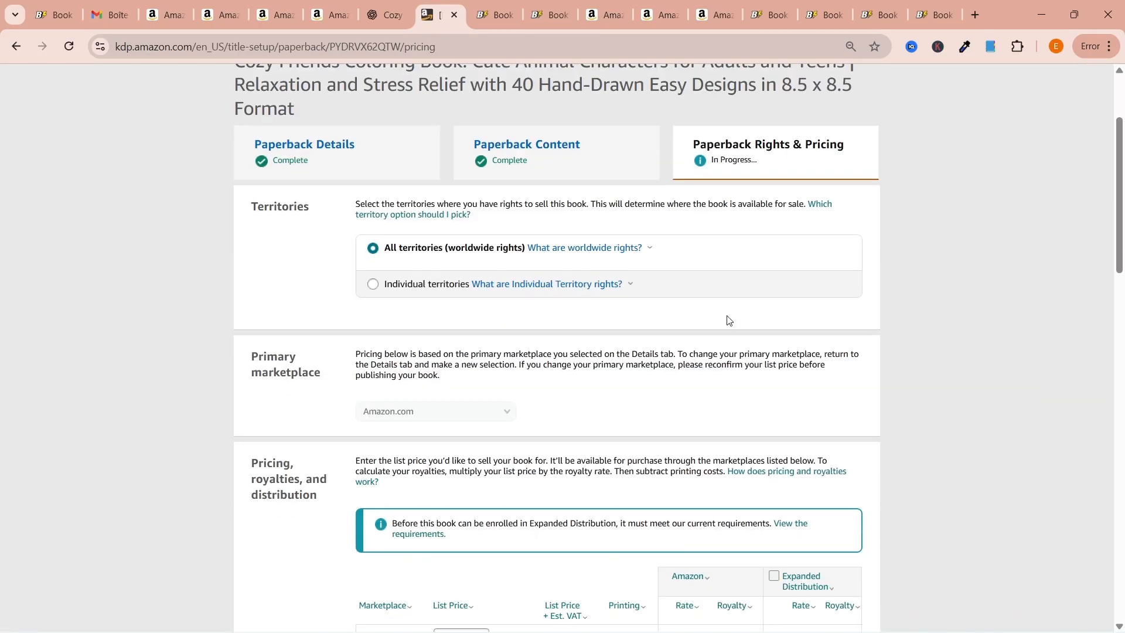
scroll(1021, 379, down, 4)
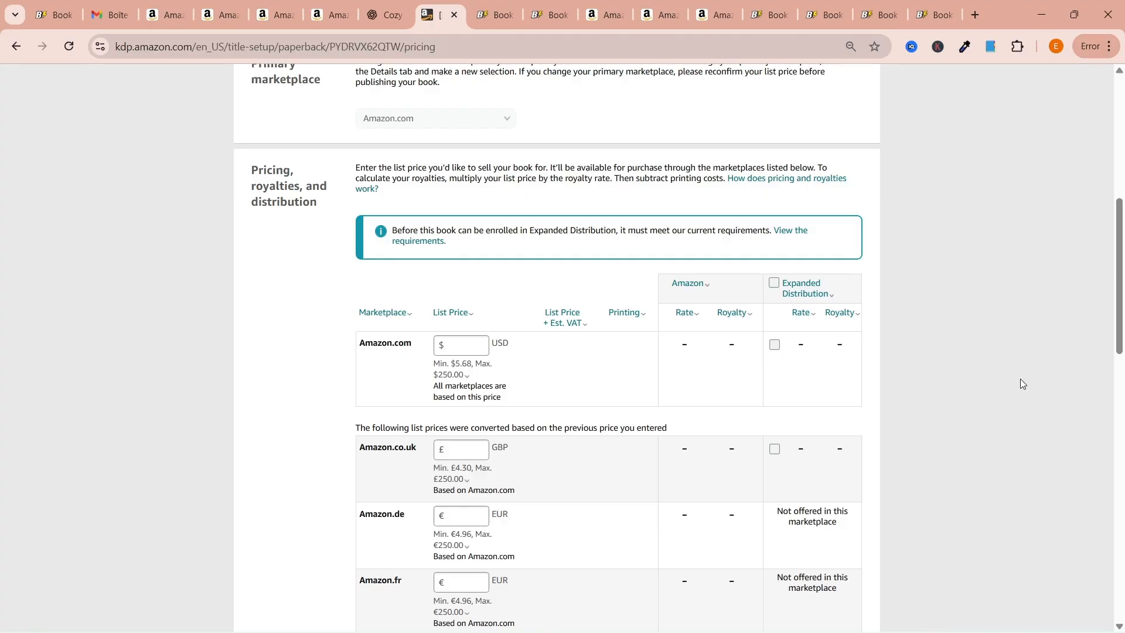
click(593, 17)
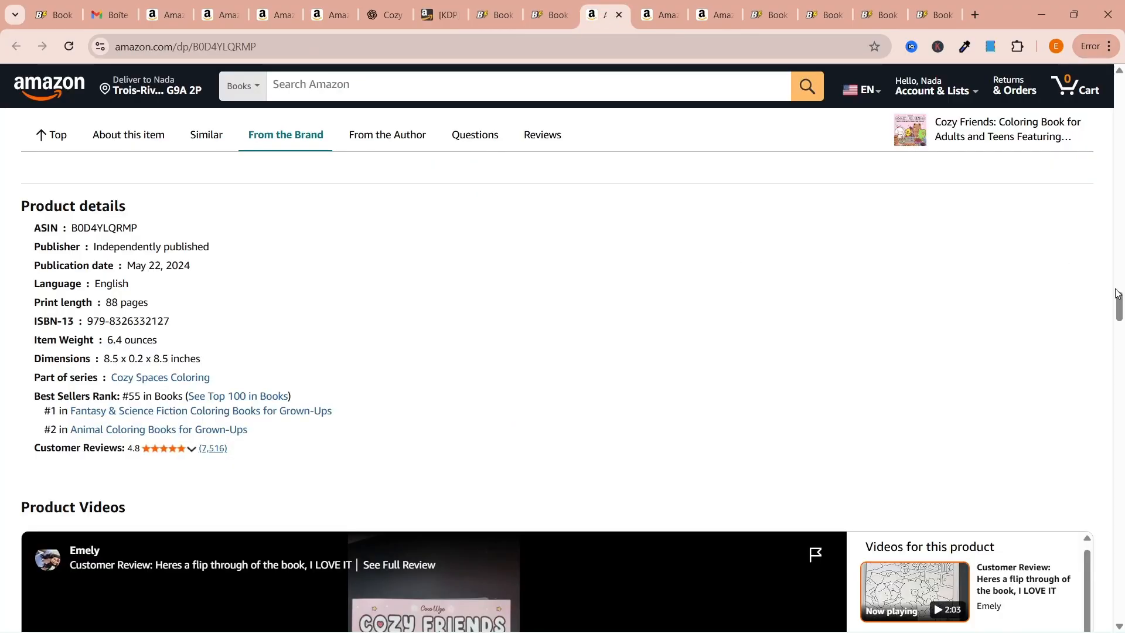
drag(1116, 290, 1101, 85)
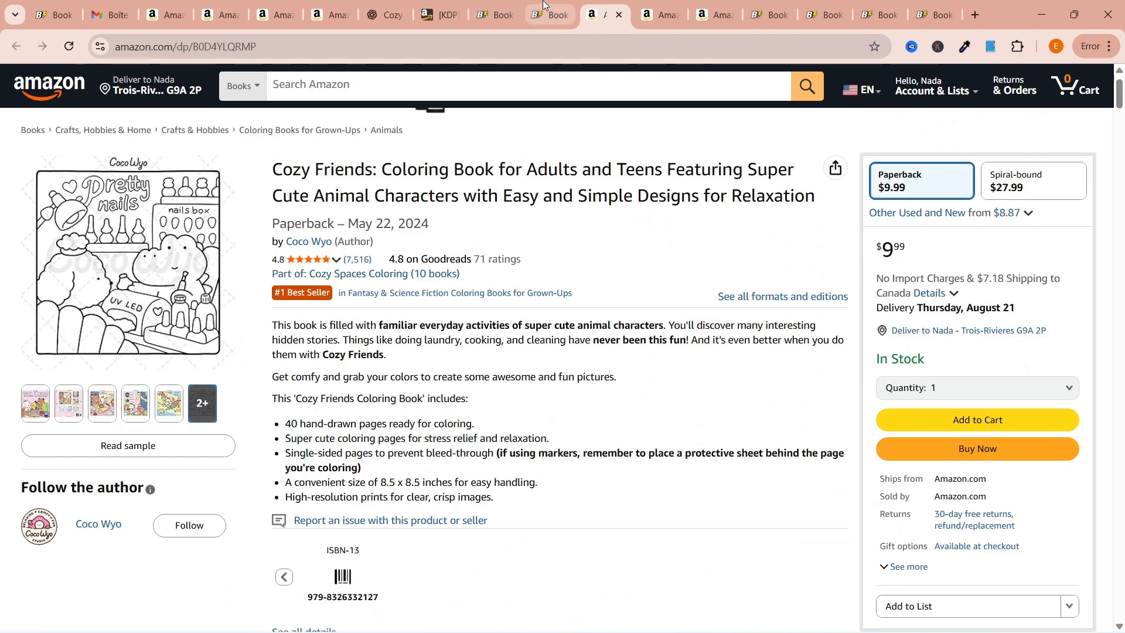
In KDP, set the Amazon.com list price of the paperback to 9.99 USD
click(440, 16)
click(479, 345)
text(9.99)
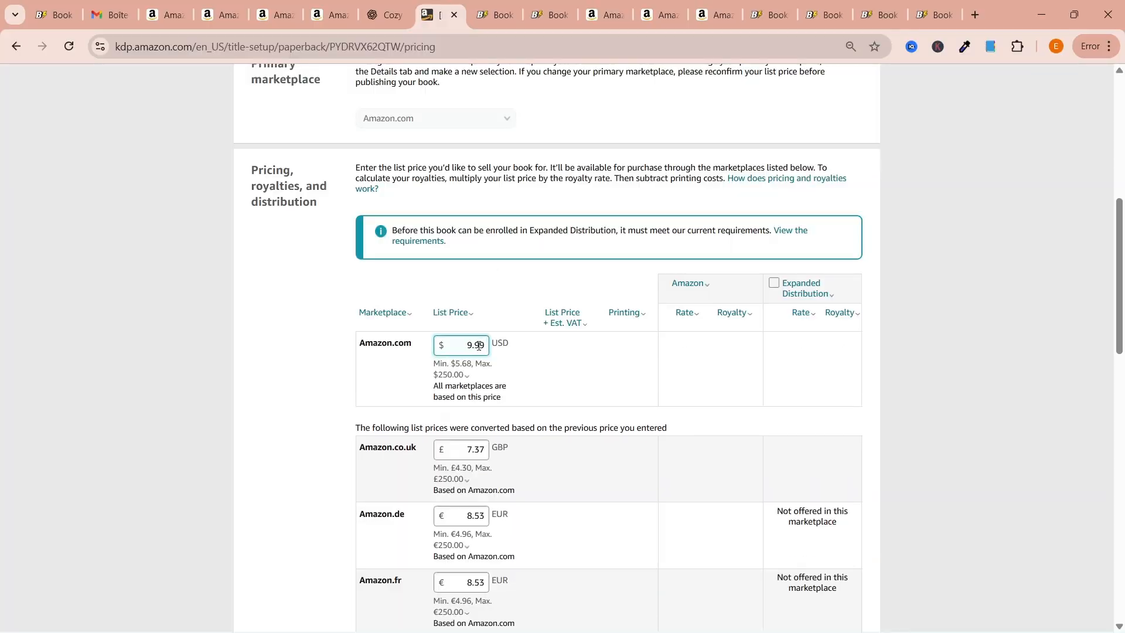
click(946, 327)
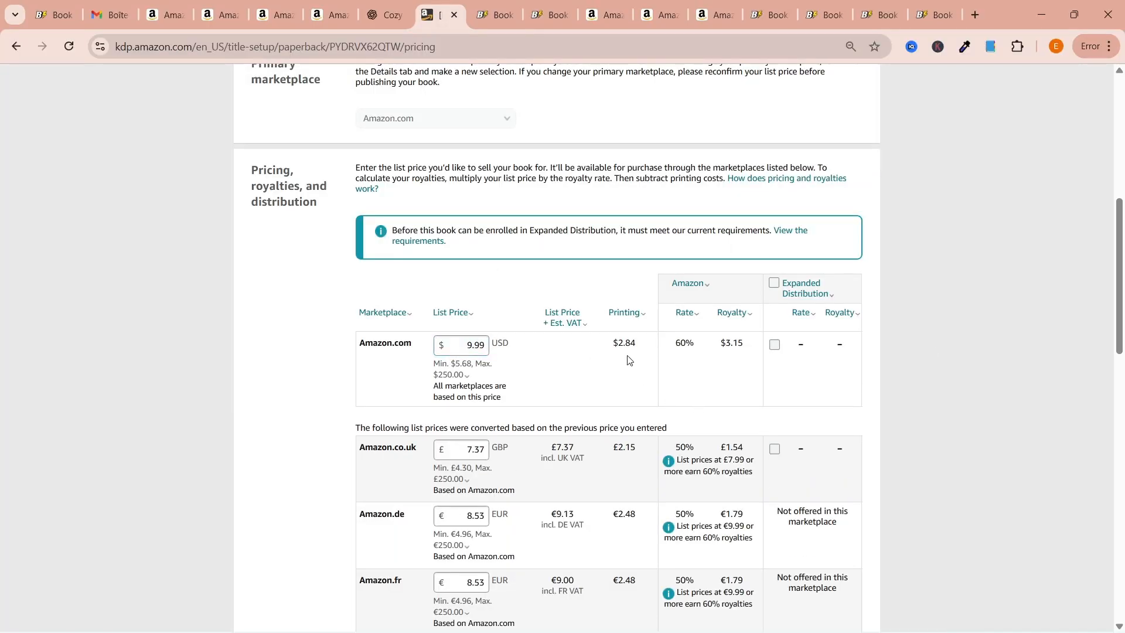
Review the converted list prices, printing costs and royalties for all marketplaces, along with the territory and terms sections
scroll(988, 440, down, 1)
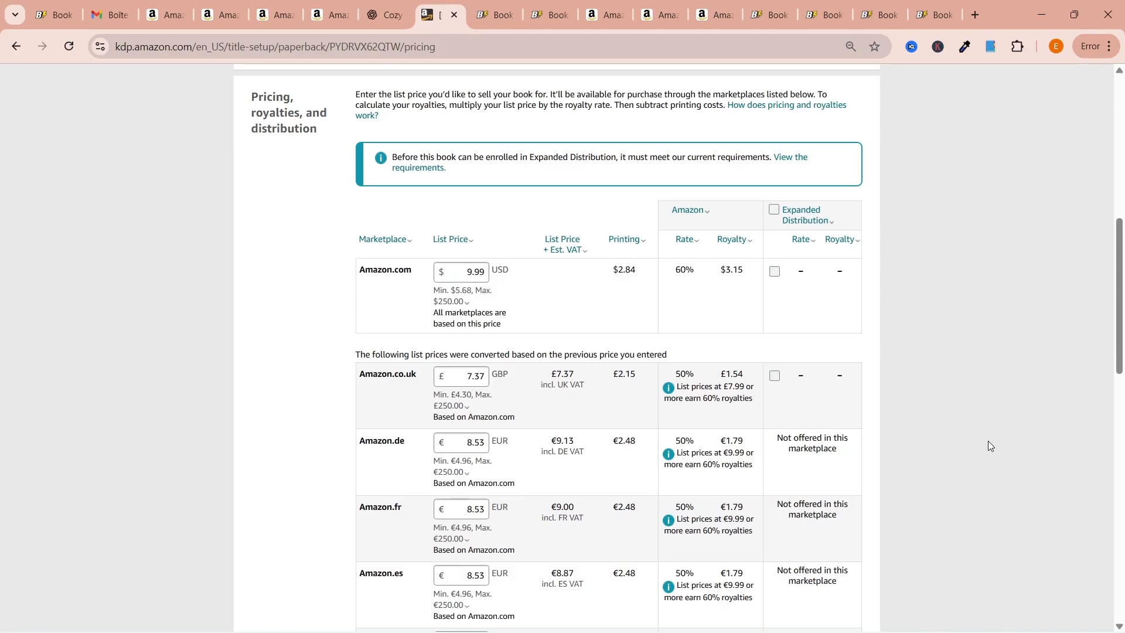
scroll(988, 441, down, 2)
scroll(986, 441, down, 3)
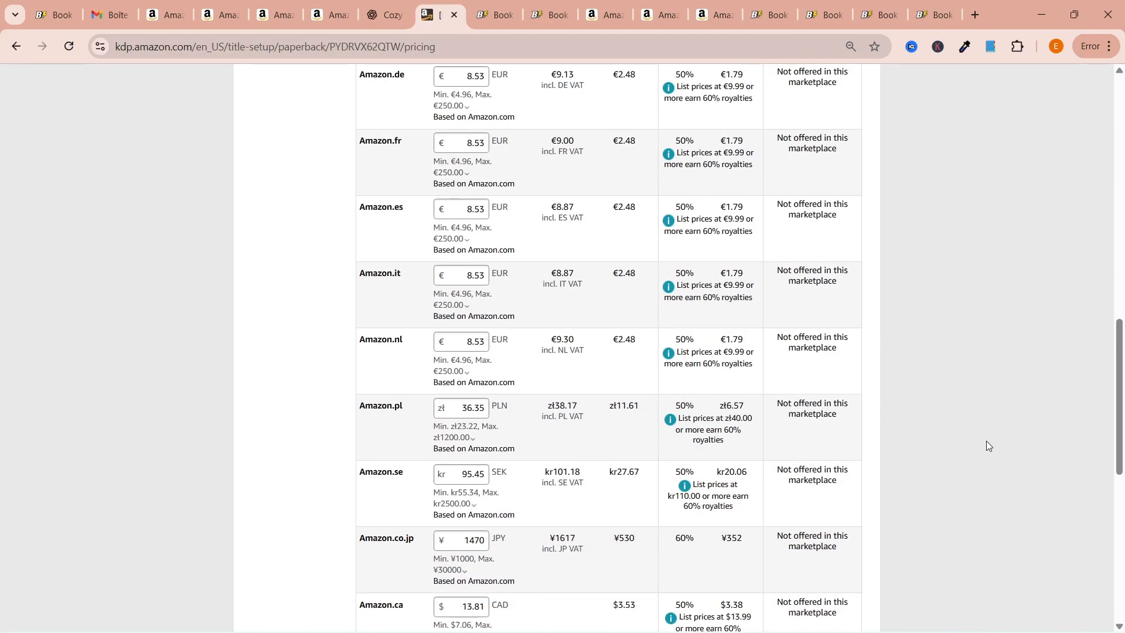
scroll(986, 441, down, 3)
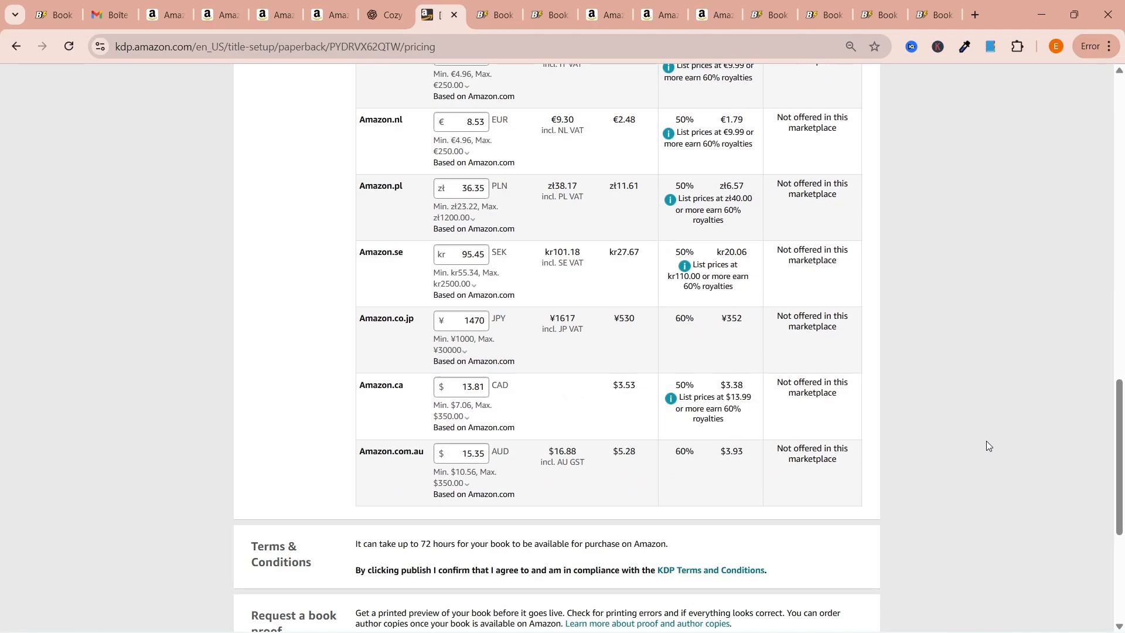
scroll(987, 441, up, 9)
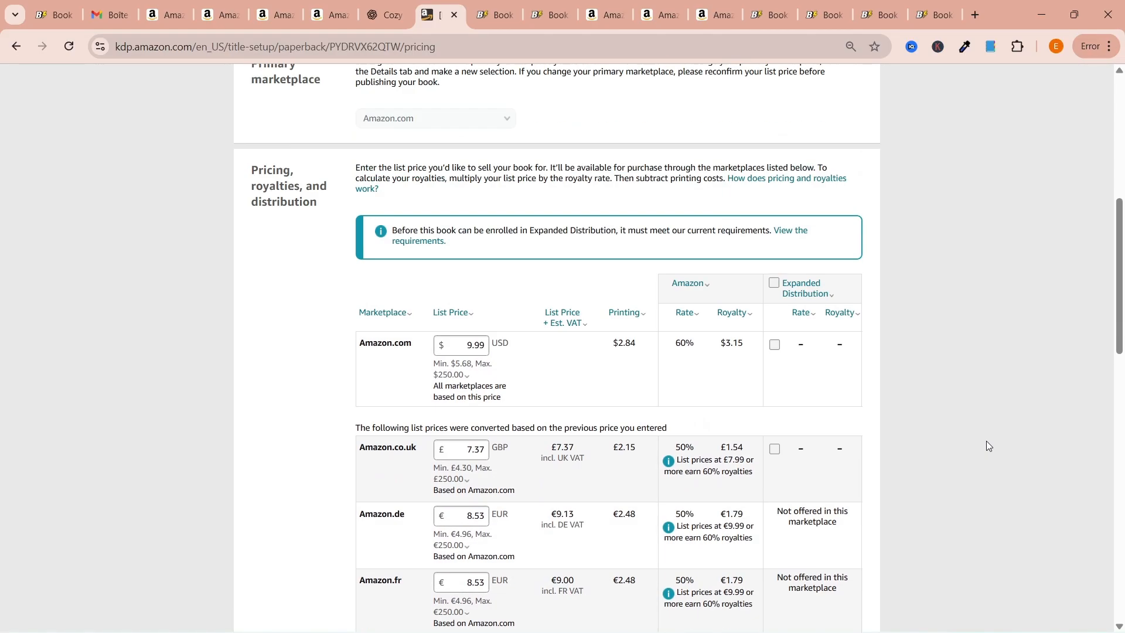
scroll(986, 441, up, 5)
scroll(986, 441, down, 3)
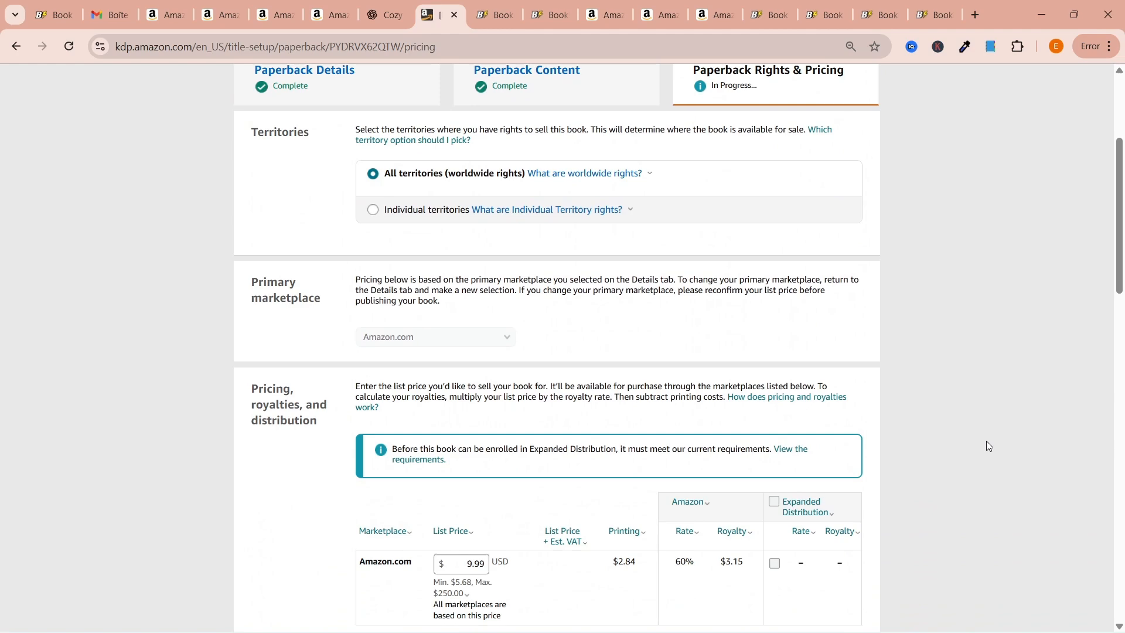
scroll(986, 441, down, 10)
scroll(986, 446, down, 4)
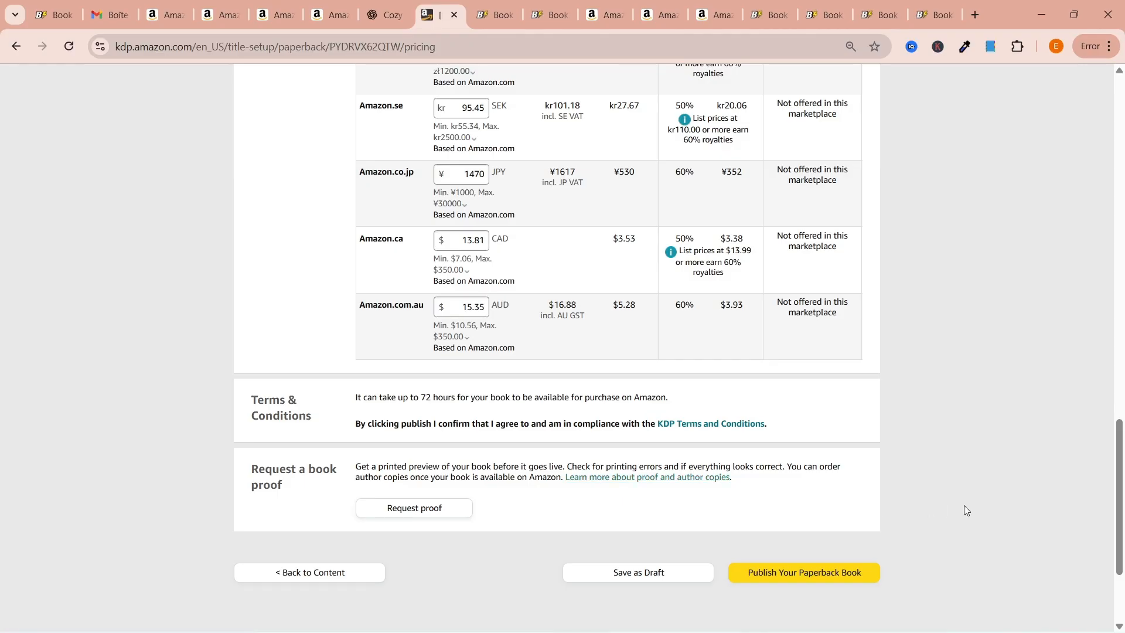
Start and cancel a book proof request, and publish the paperback, closing the submission dialog
click(400, 508)
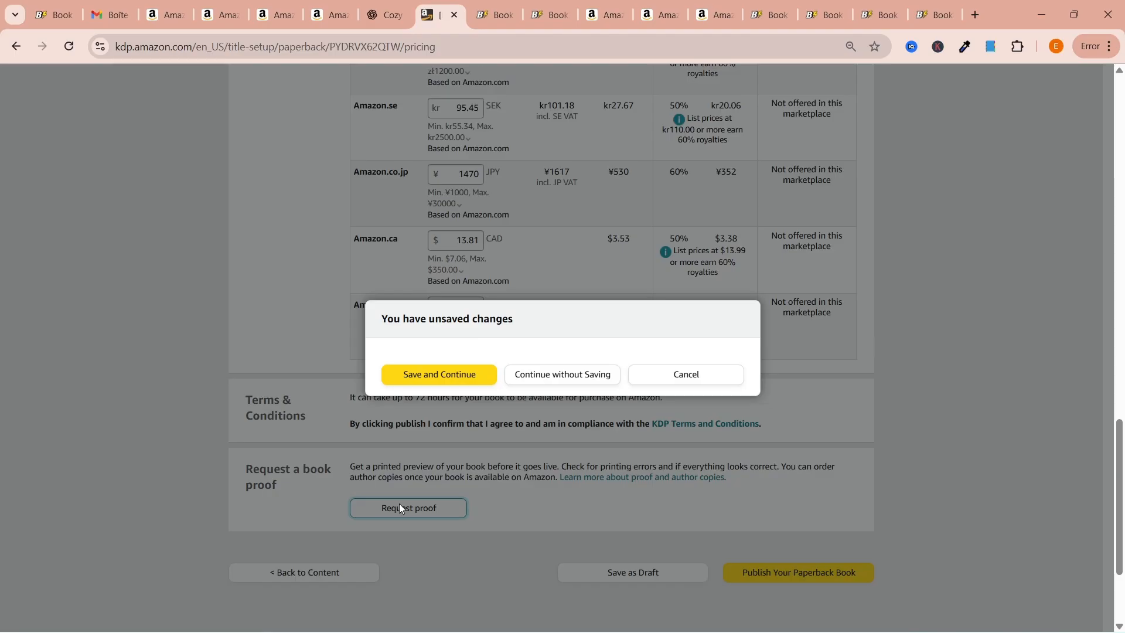
click(687, 376)
click(841, 580)
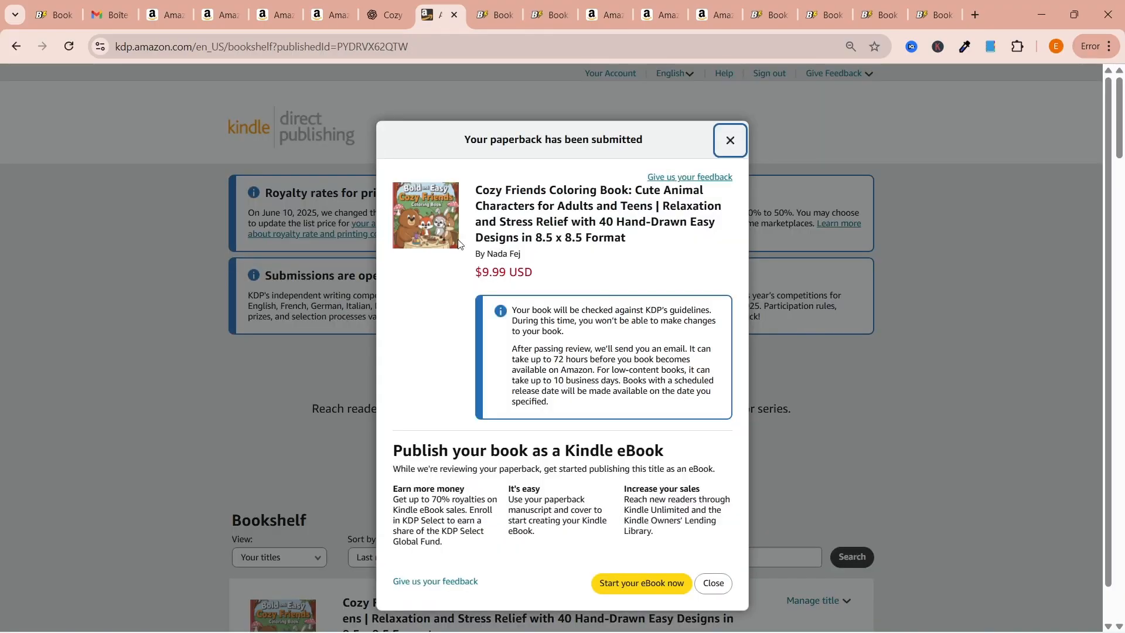
scroll(456, 351, down, 1)
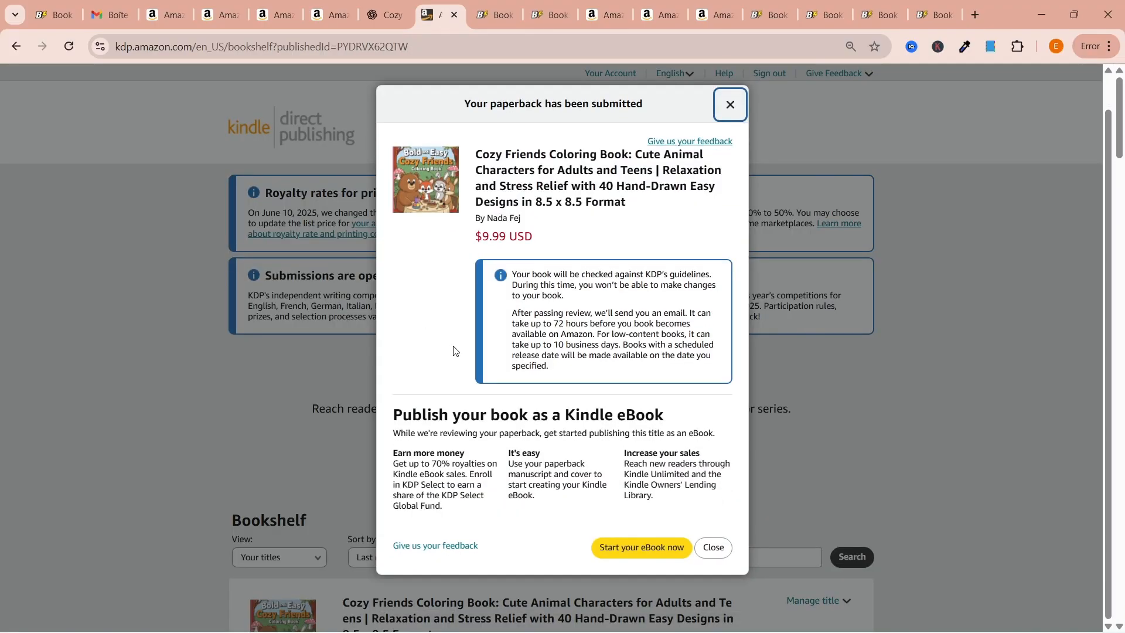
click(716, 557)
Check the Cozy Friends title on the Bookshelf and read the explanation for offering multiple formats under Kindle eBook
scroll(715, 504, down, 6)
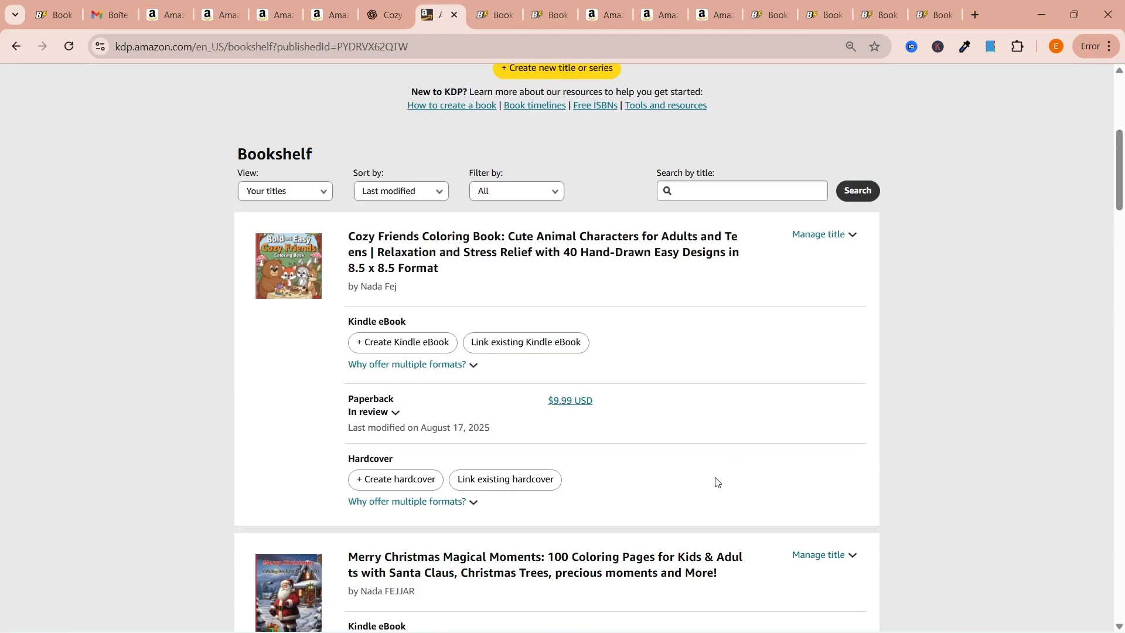
scroll(717, 482, up, 1)
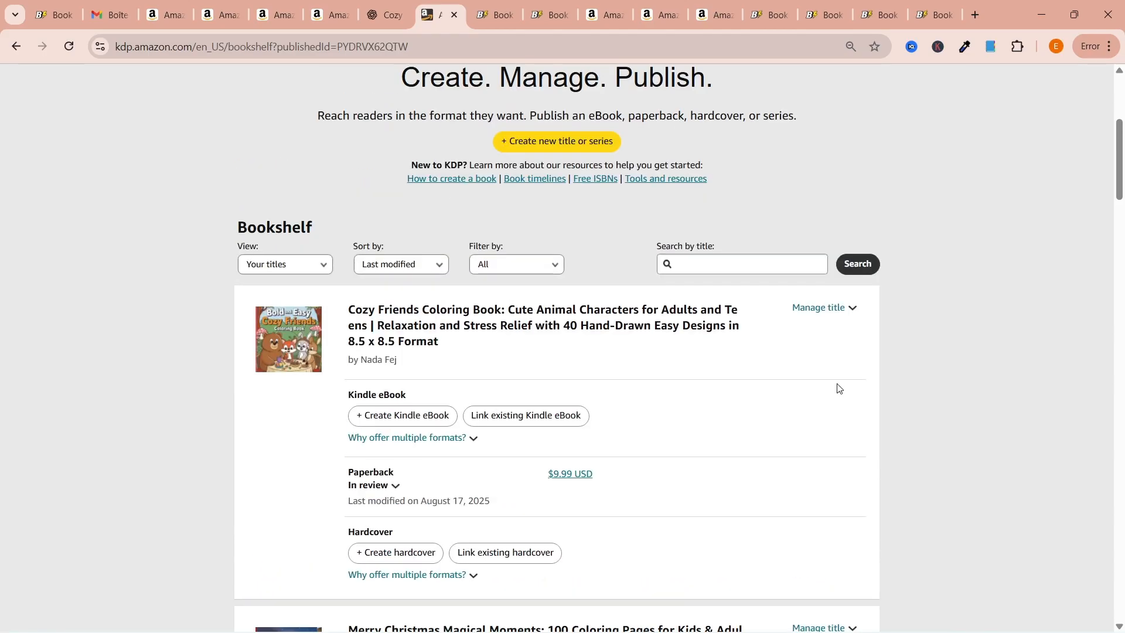
click(465, 443)
click(465, 444)
click(464, 442)
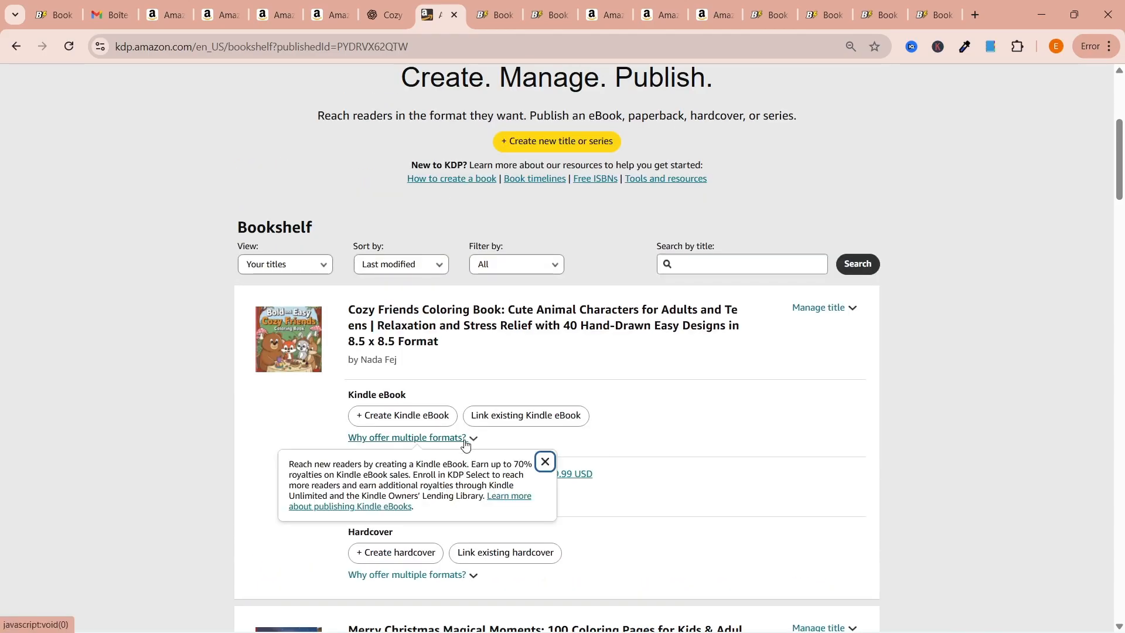
click(545, 463)
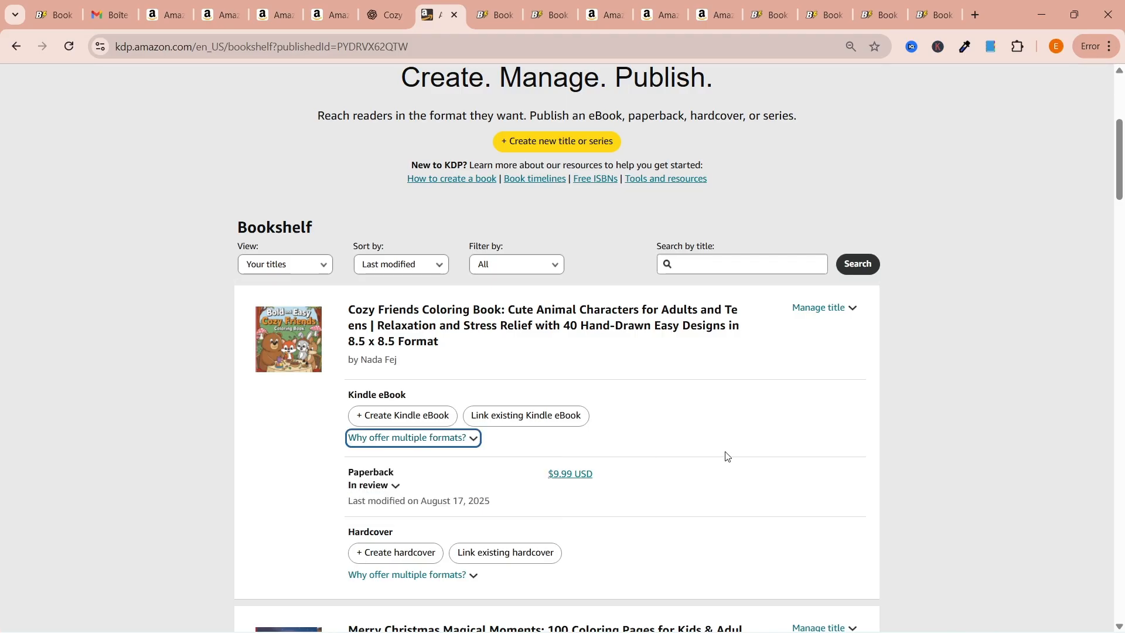